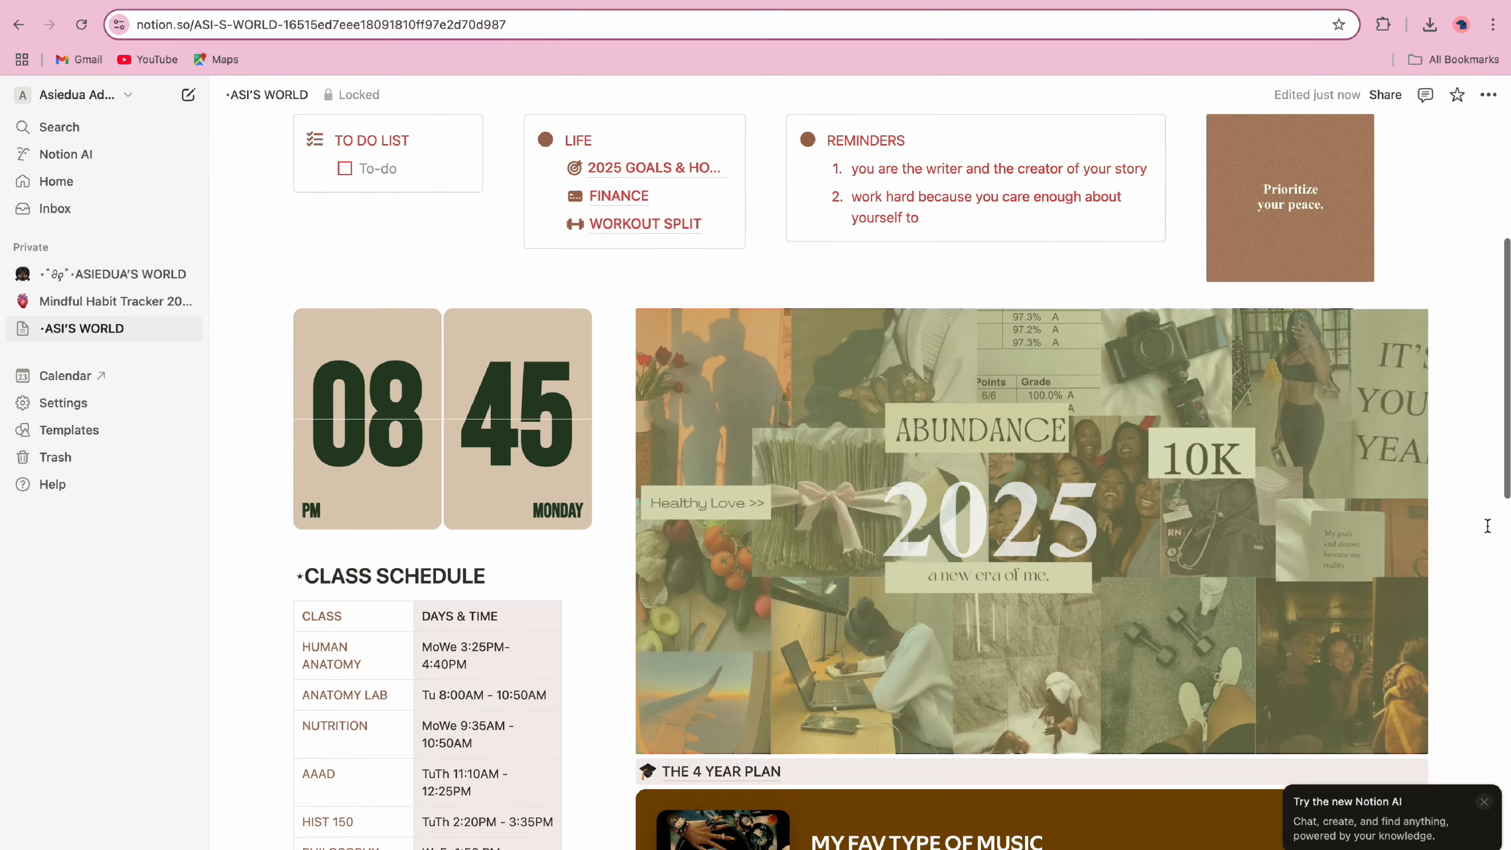
Look through the existing dashboard pages, including the class schedule, to-dos, semester workpages, vision board, calendar and meal plan
scroll(1488, 526, down, 7)
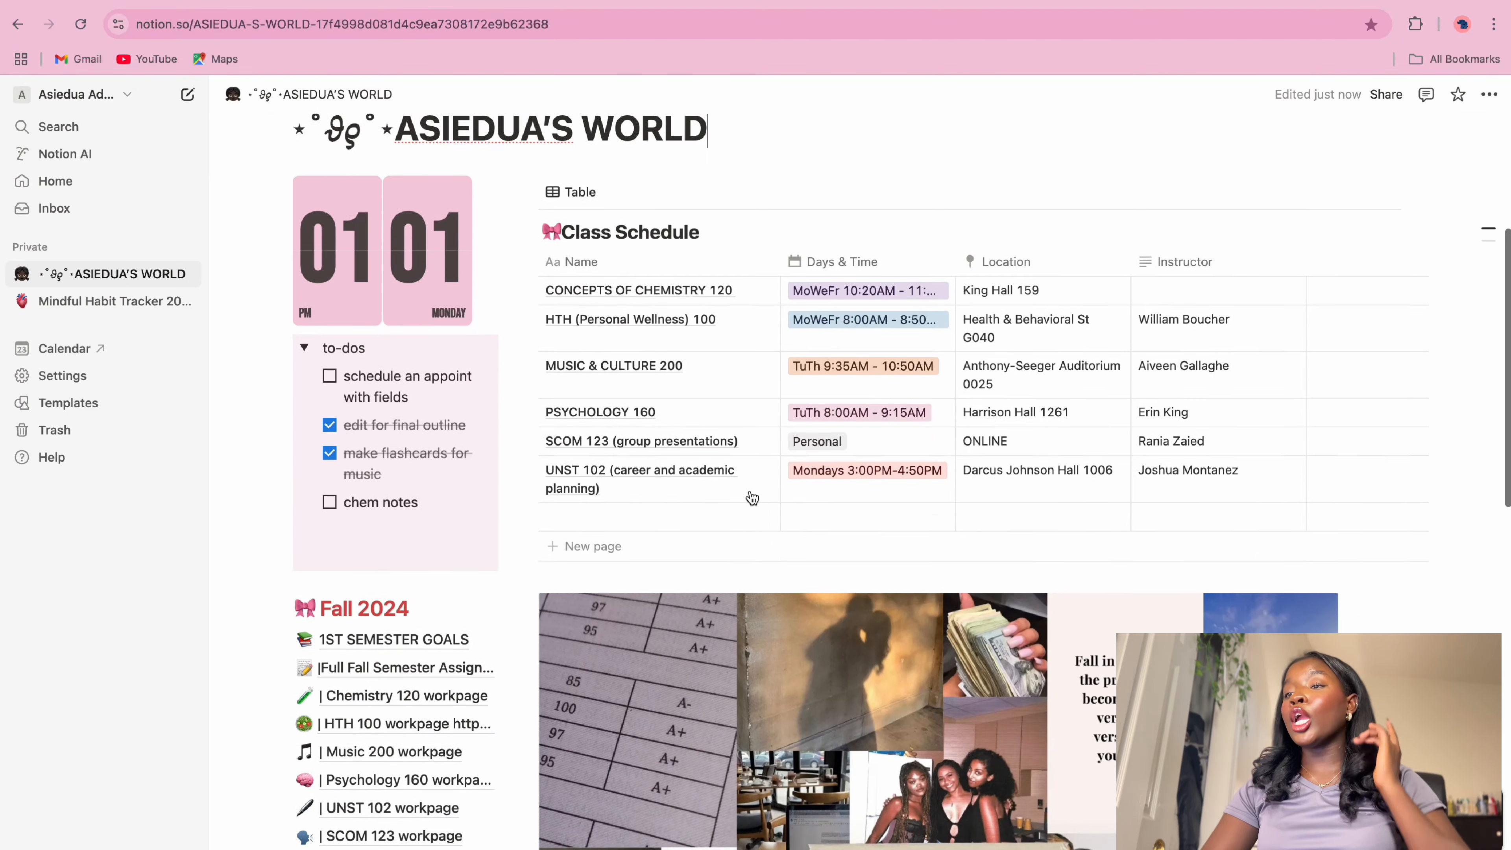
scroll(751, 498, down, 15)
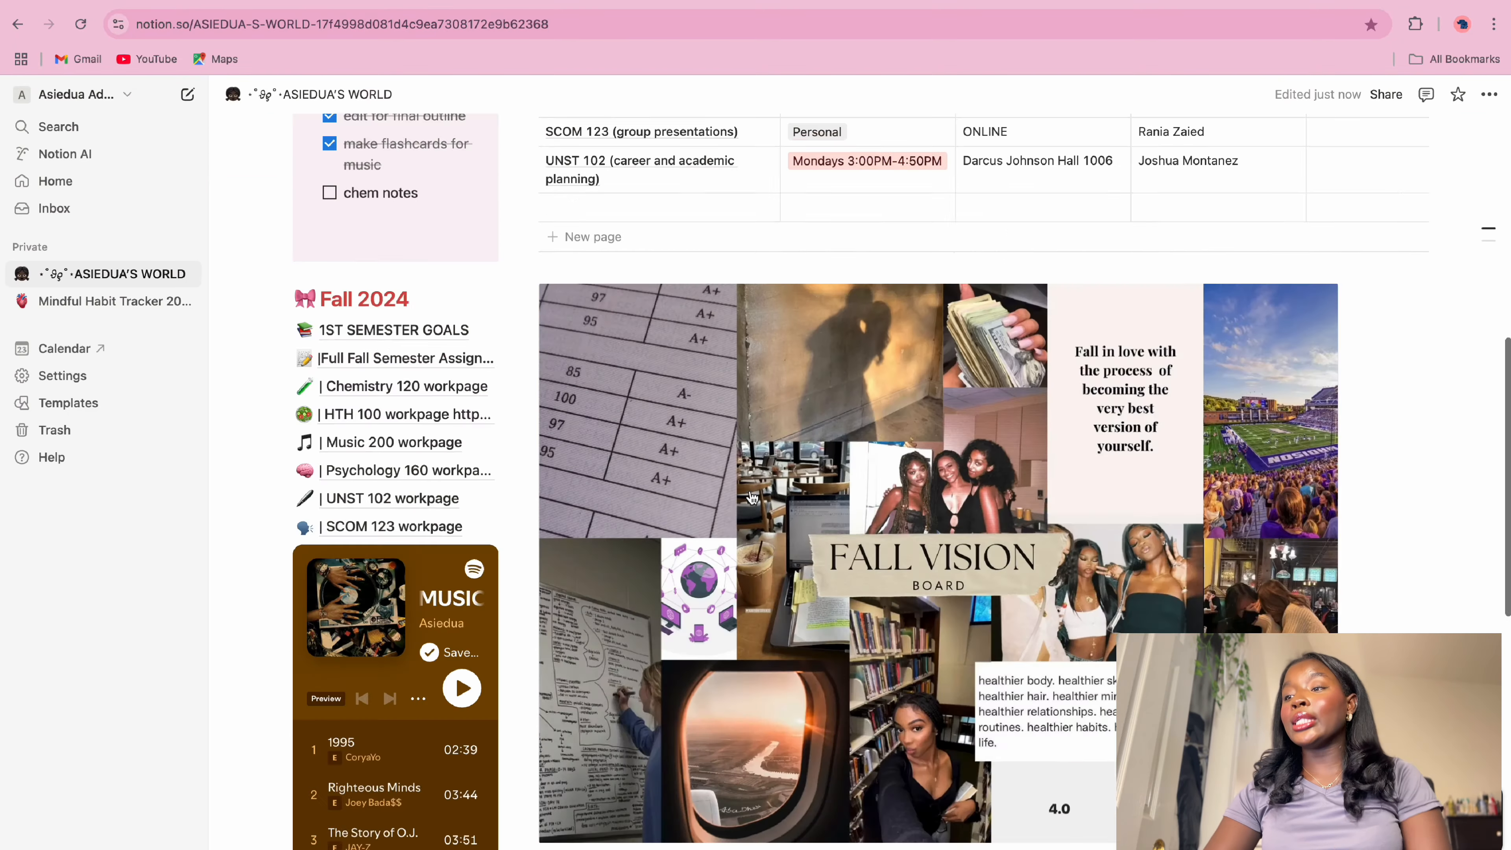
scroll(750, 494, down, 4)
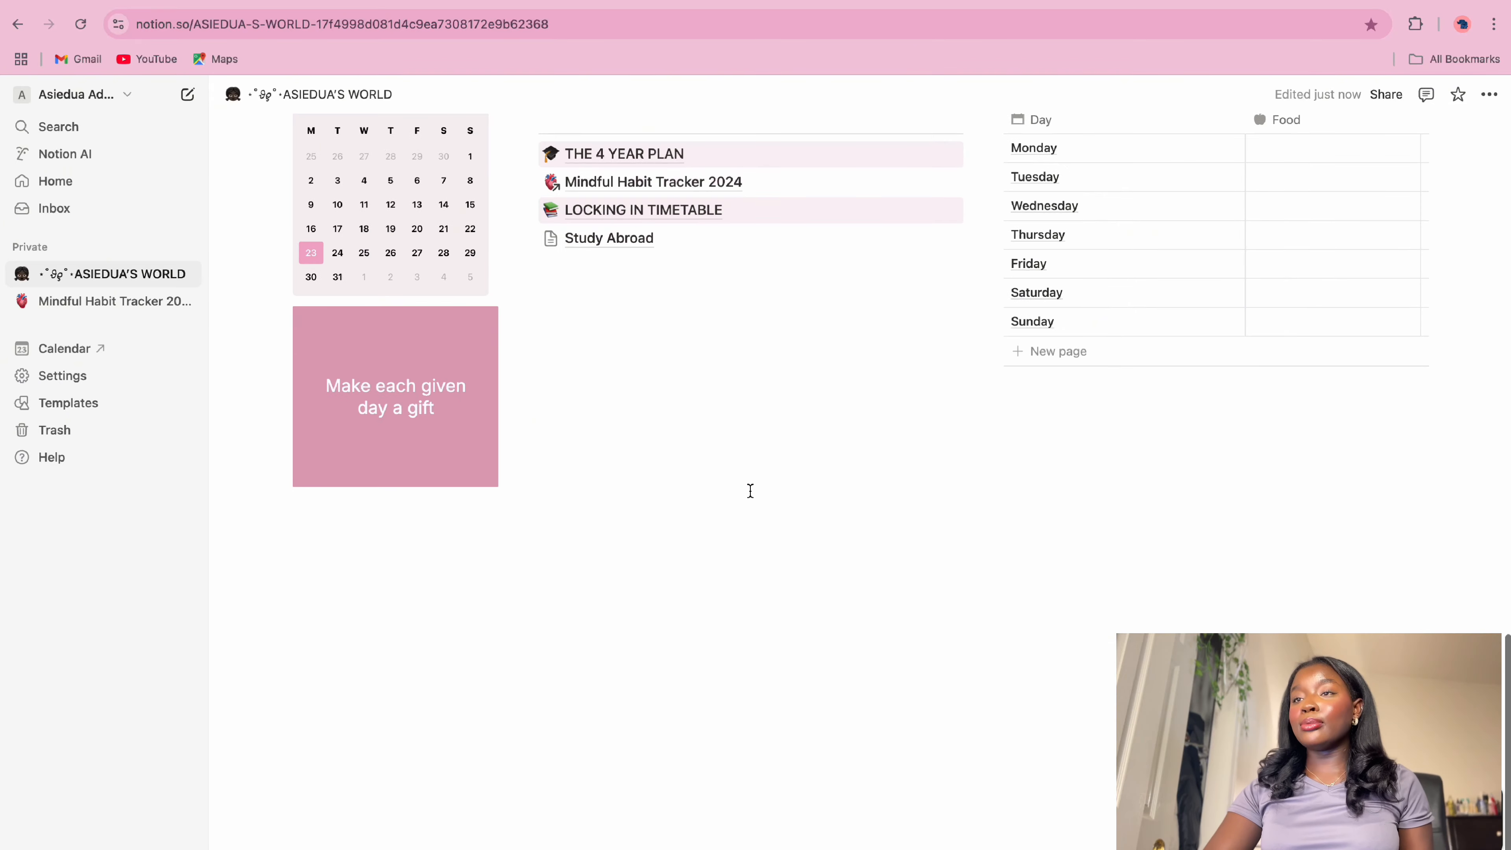
scroll(751, 496, up, 20)
scroll(752, 498, up, 4)
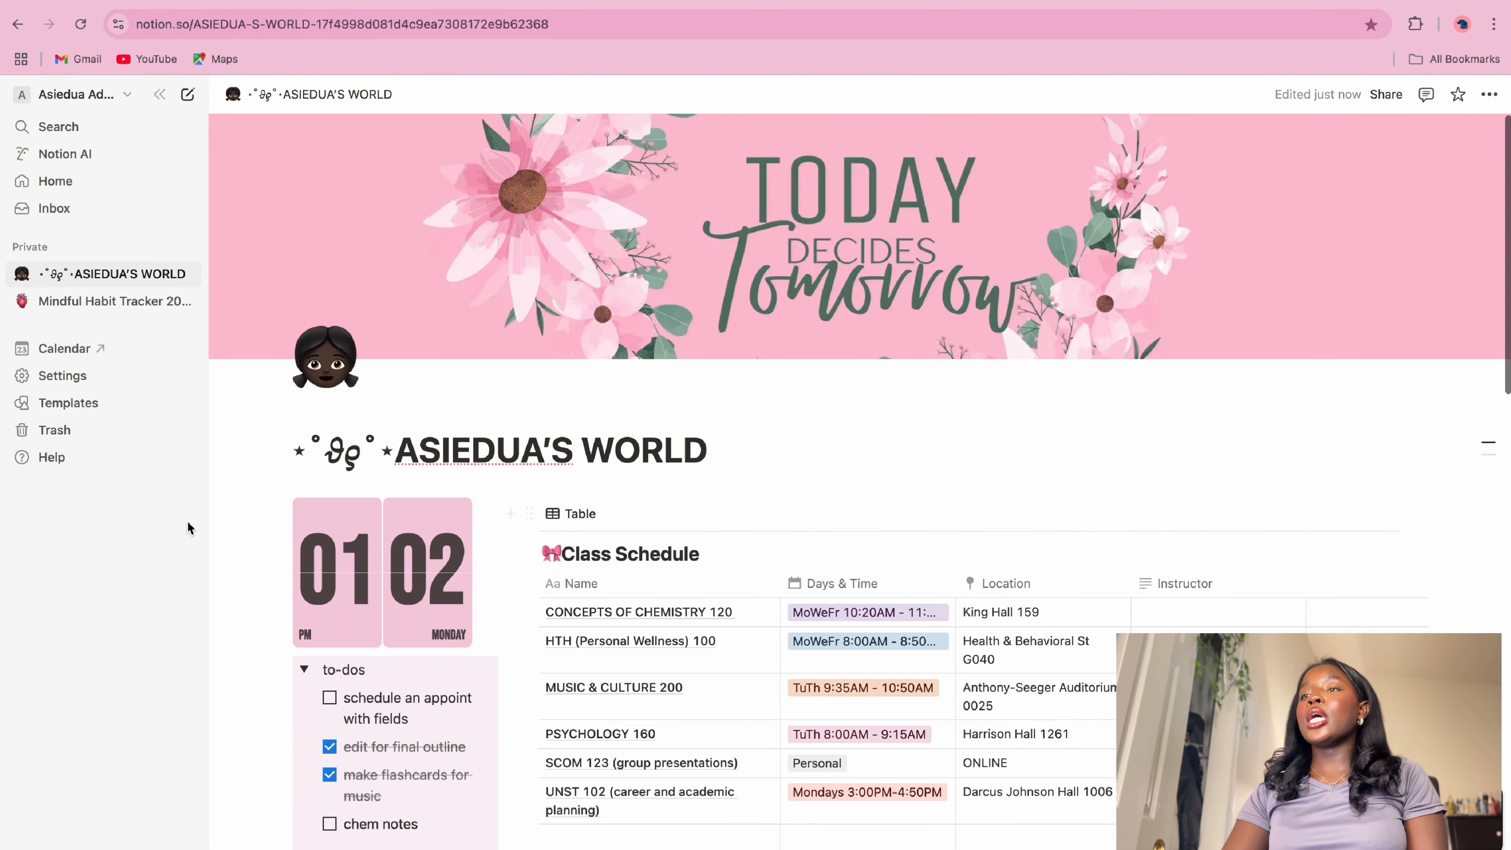
scroll(752, 298, down, 3)
scroll(751, 441, down, 1)
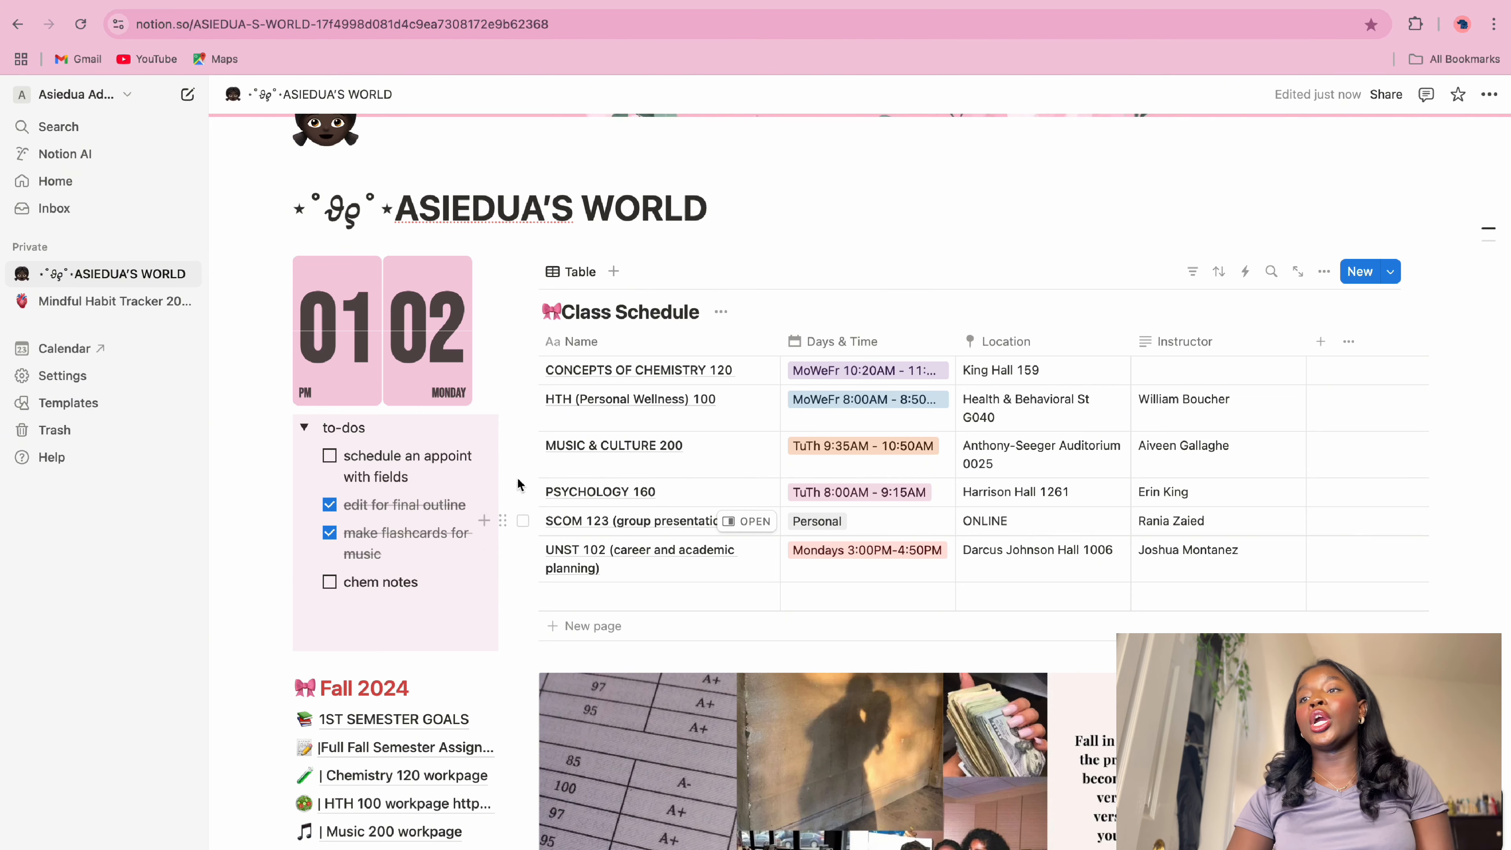
scroll(409, 393, down, 3)
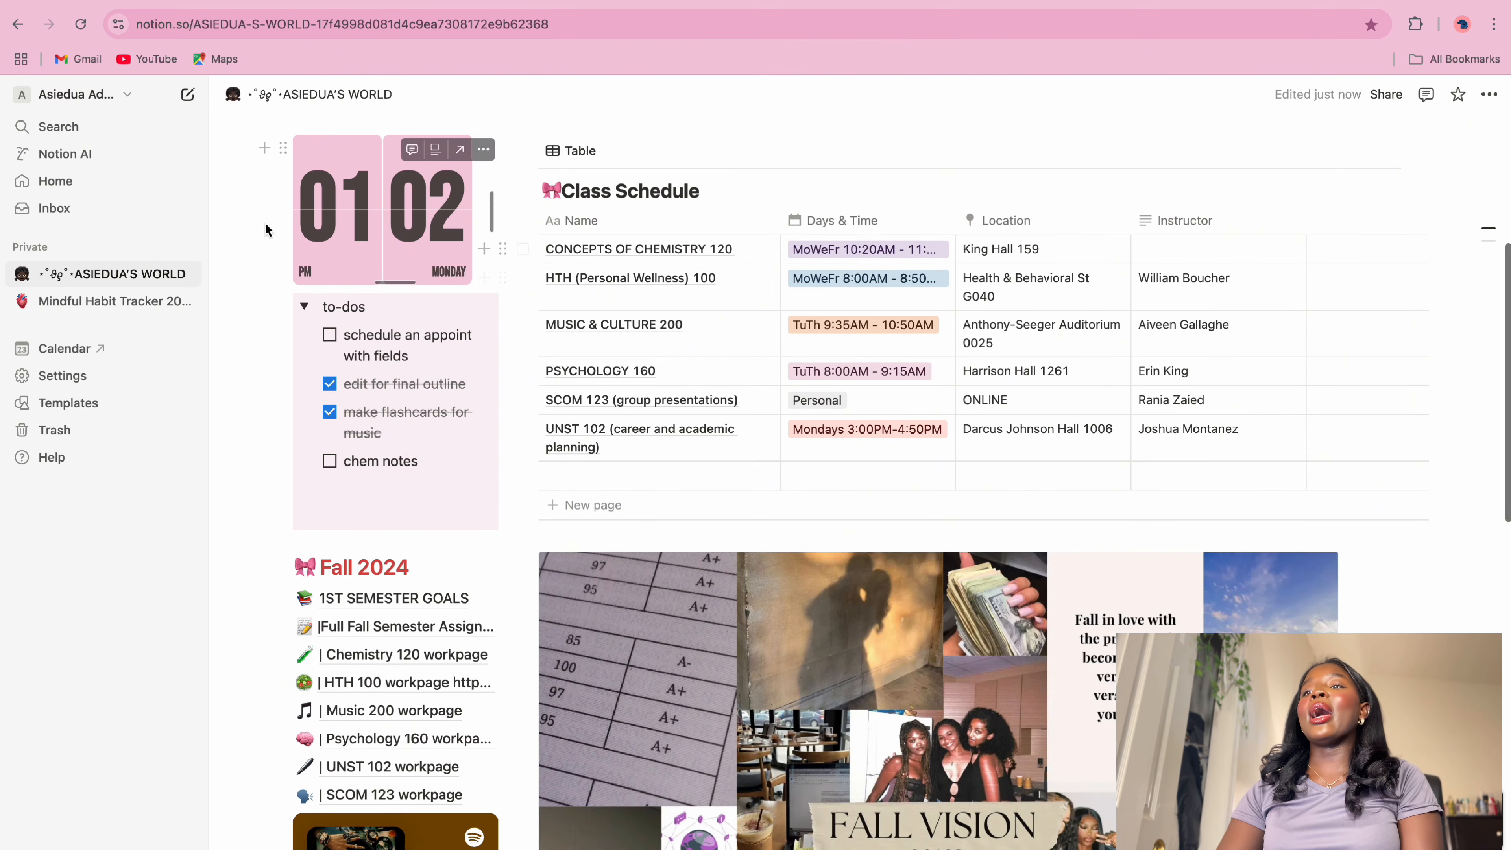
scroll(389, 667, down, 4)
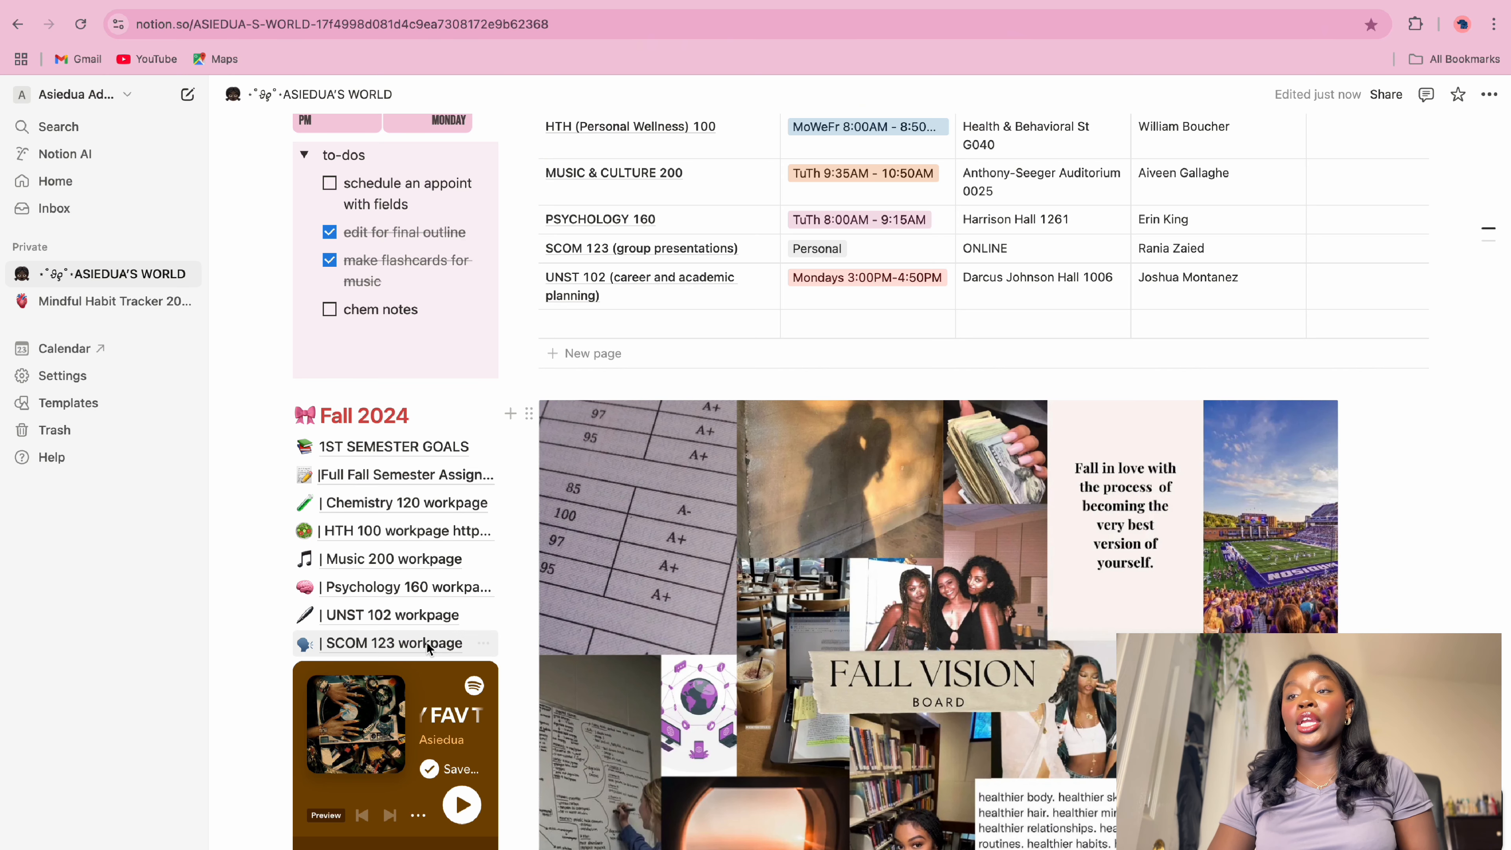
scroll(438, 643, down, 6)
scroll(453, 714, down, 10)
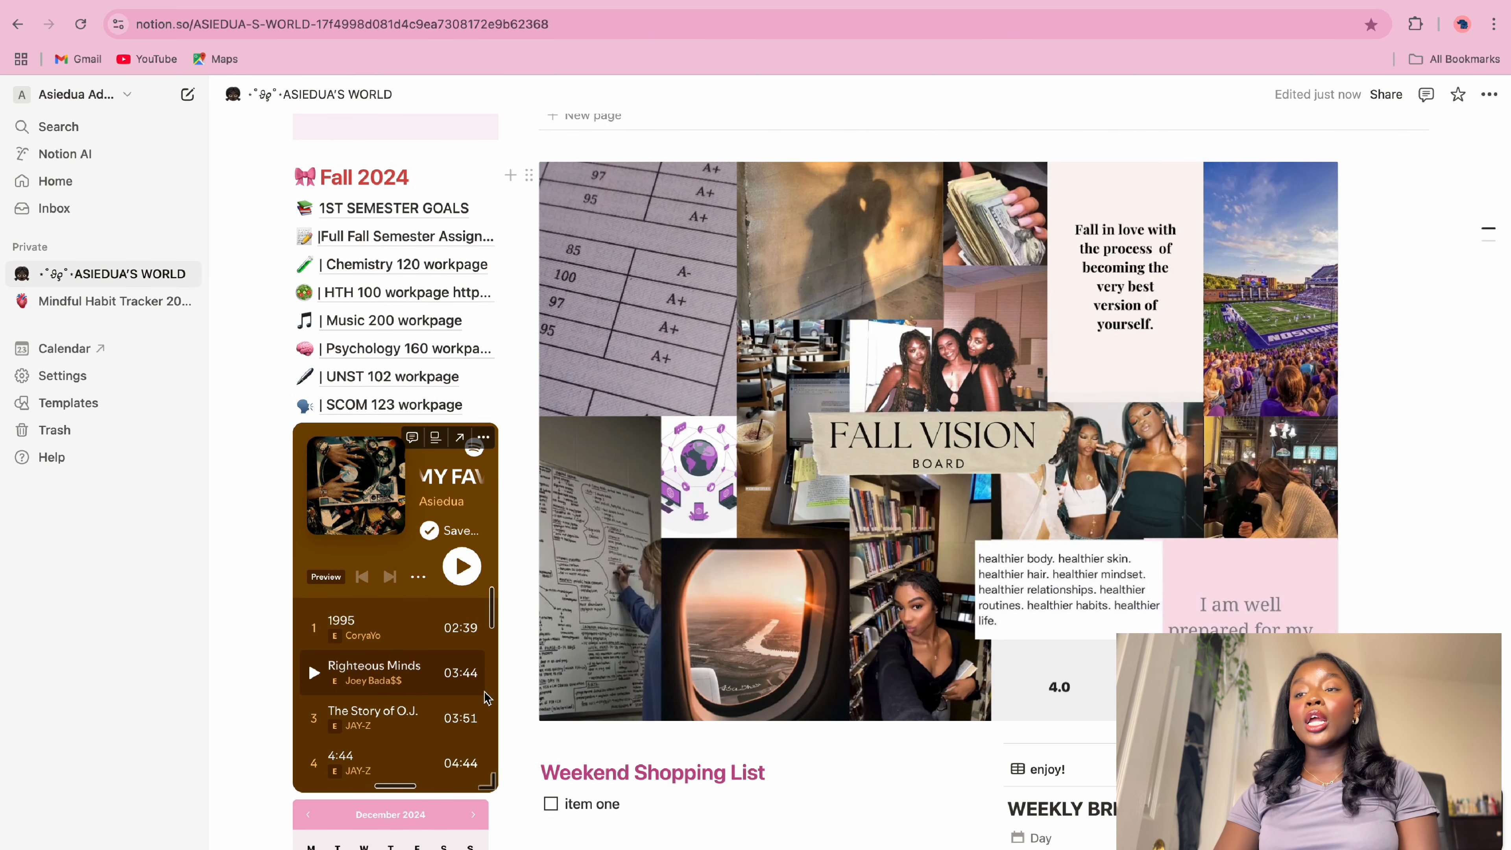
scroll(582, 616, down, 14)
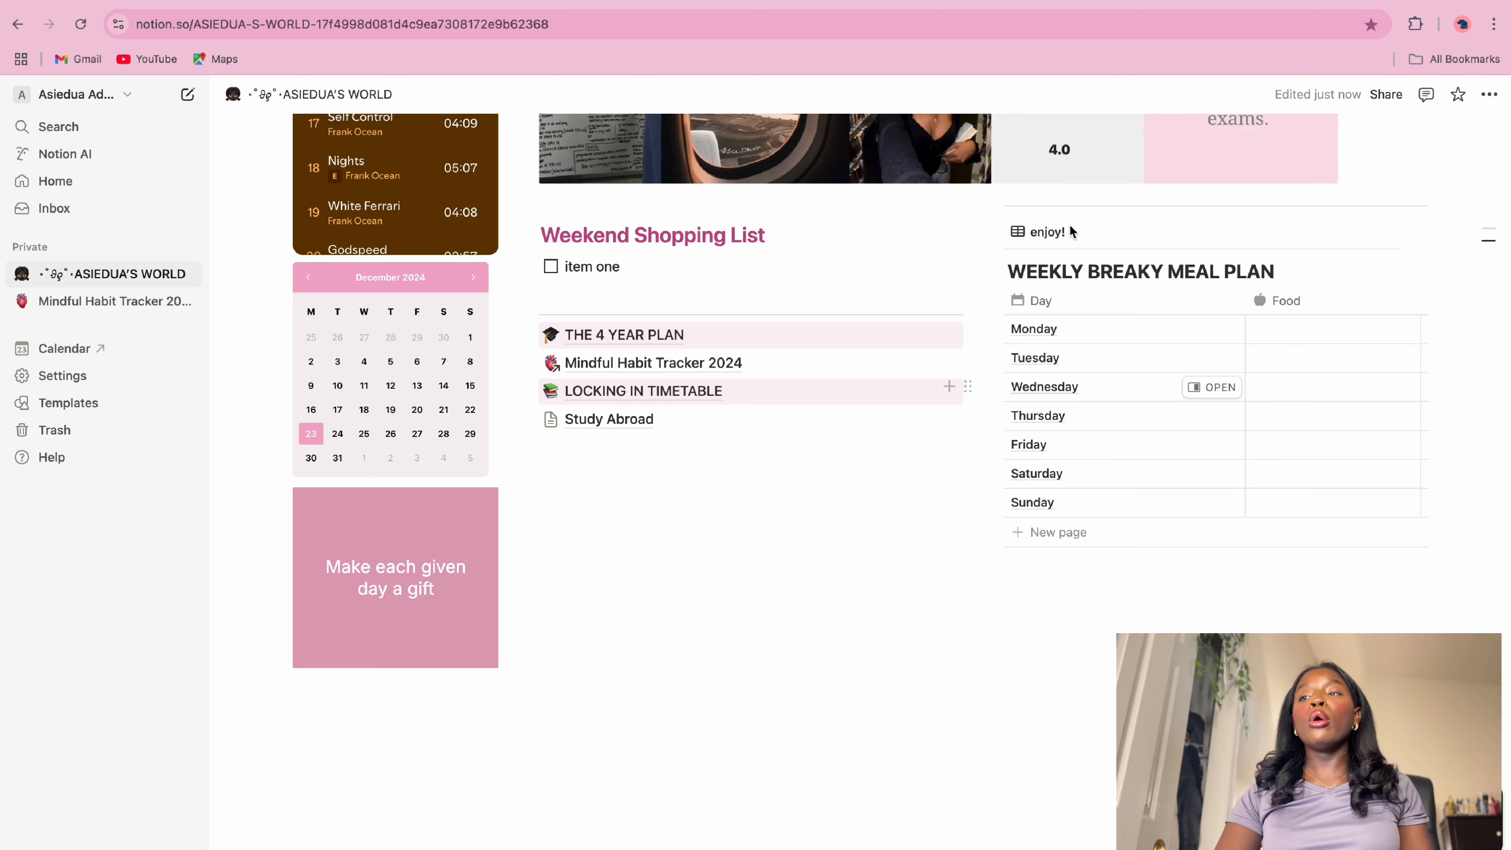
scroll(654, 449, up, 5)
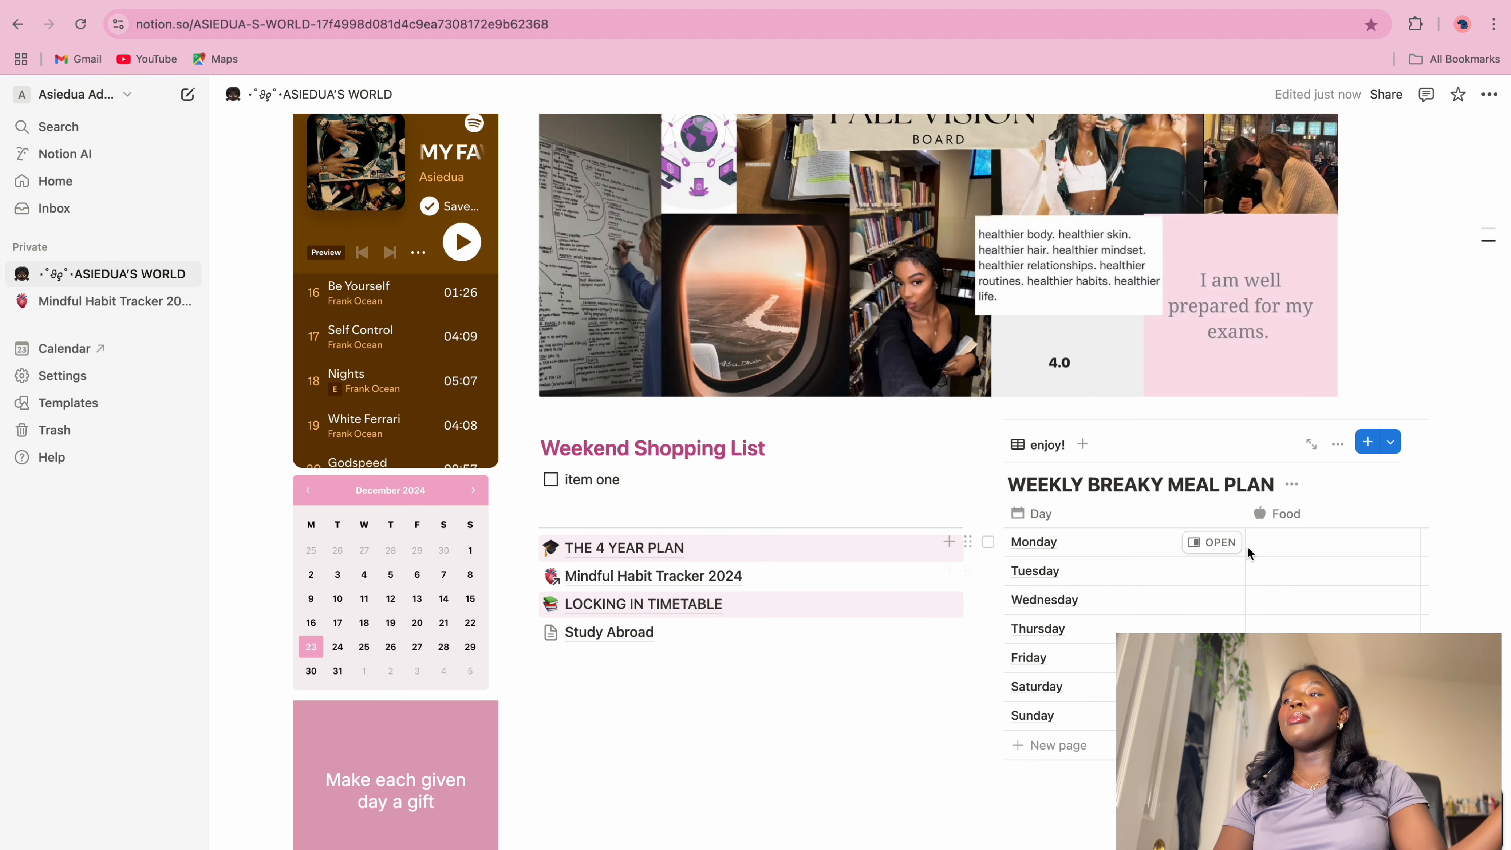
scroll(1248, 553, up, 10)
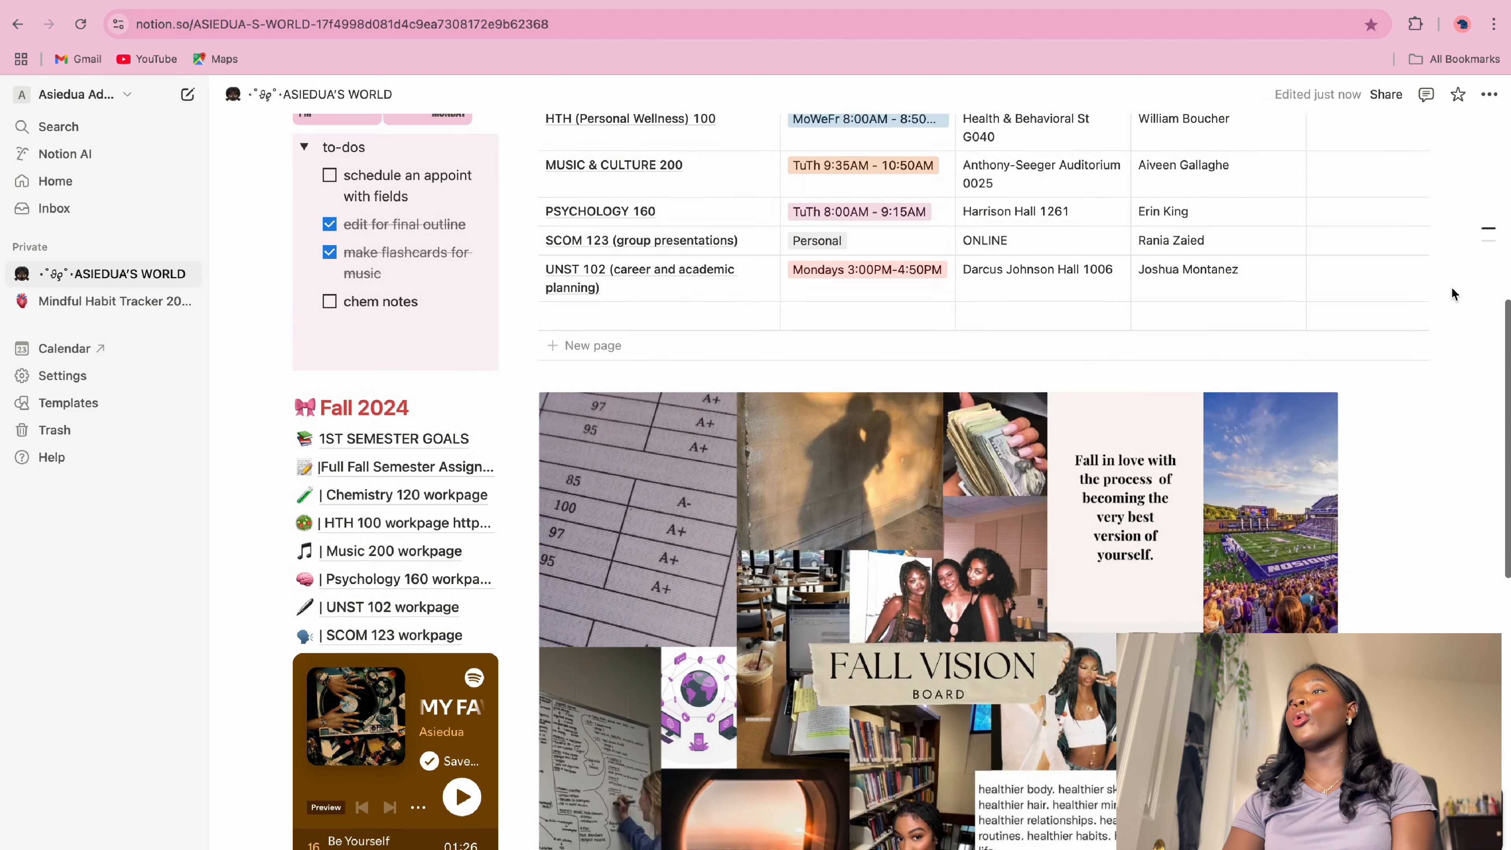
scroll(1452, 287, up, 3)
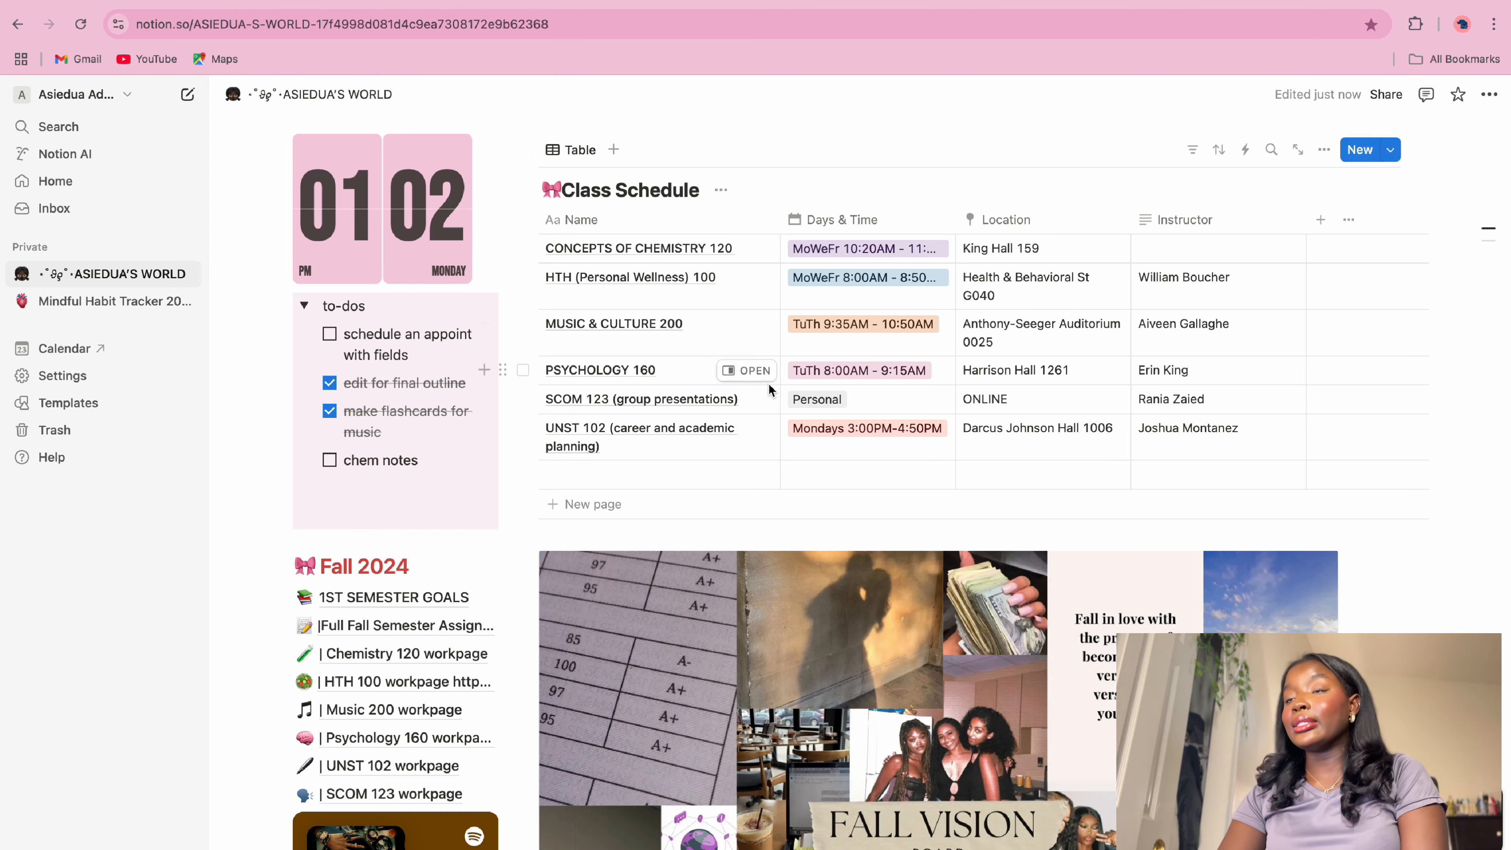
scroll(770, 390, up, 6)
scroll(769, 390, down, 7)
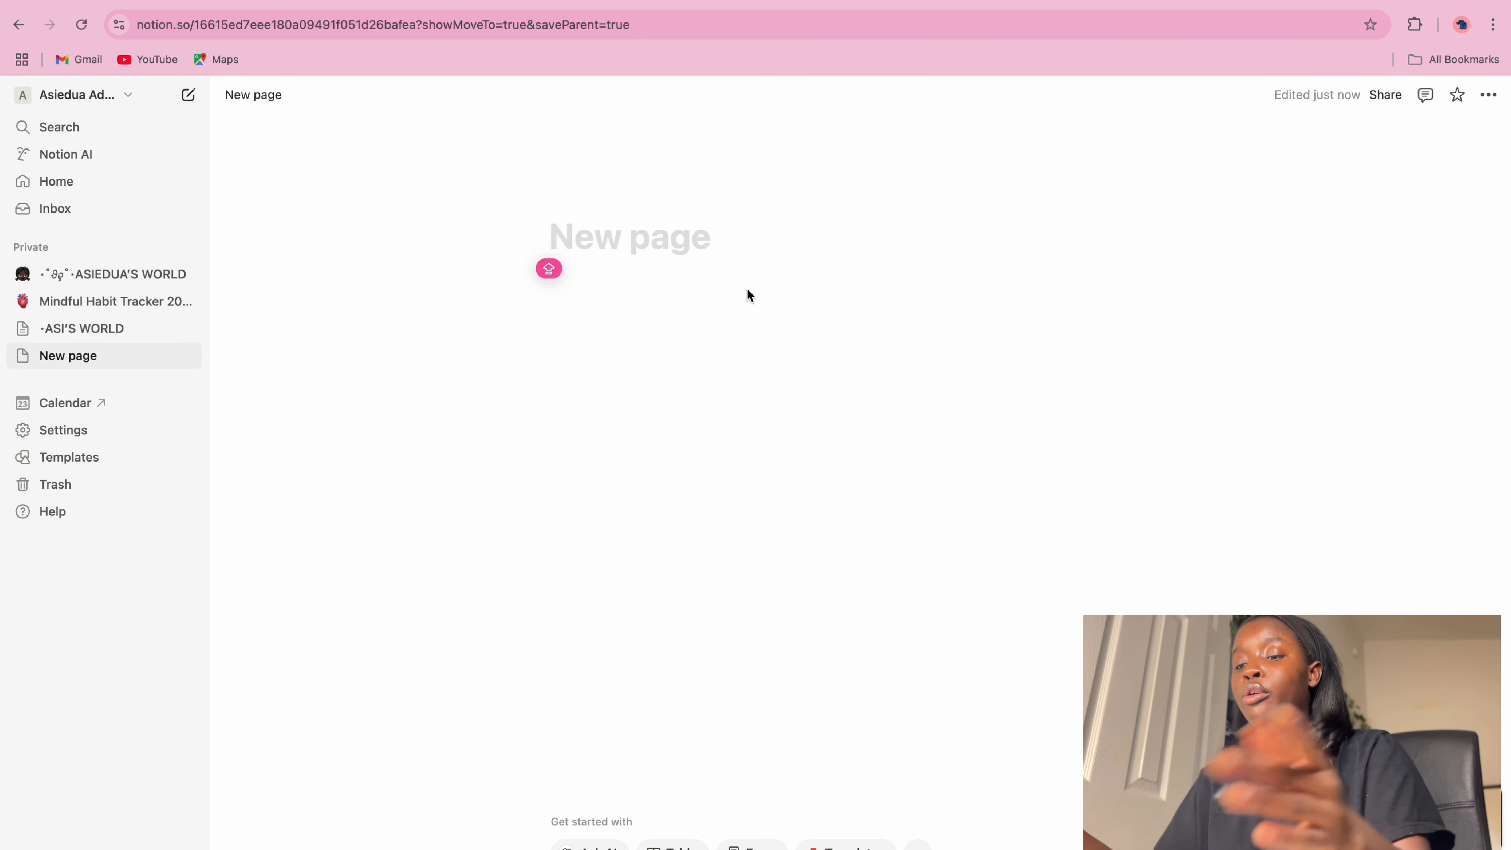
Title the new page with the owner's first name in capitals, in possessive form, followed by WORLD
text(ASIEDU)
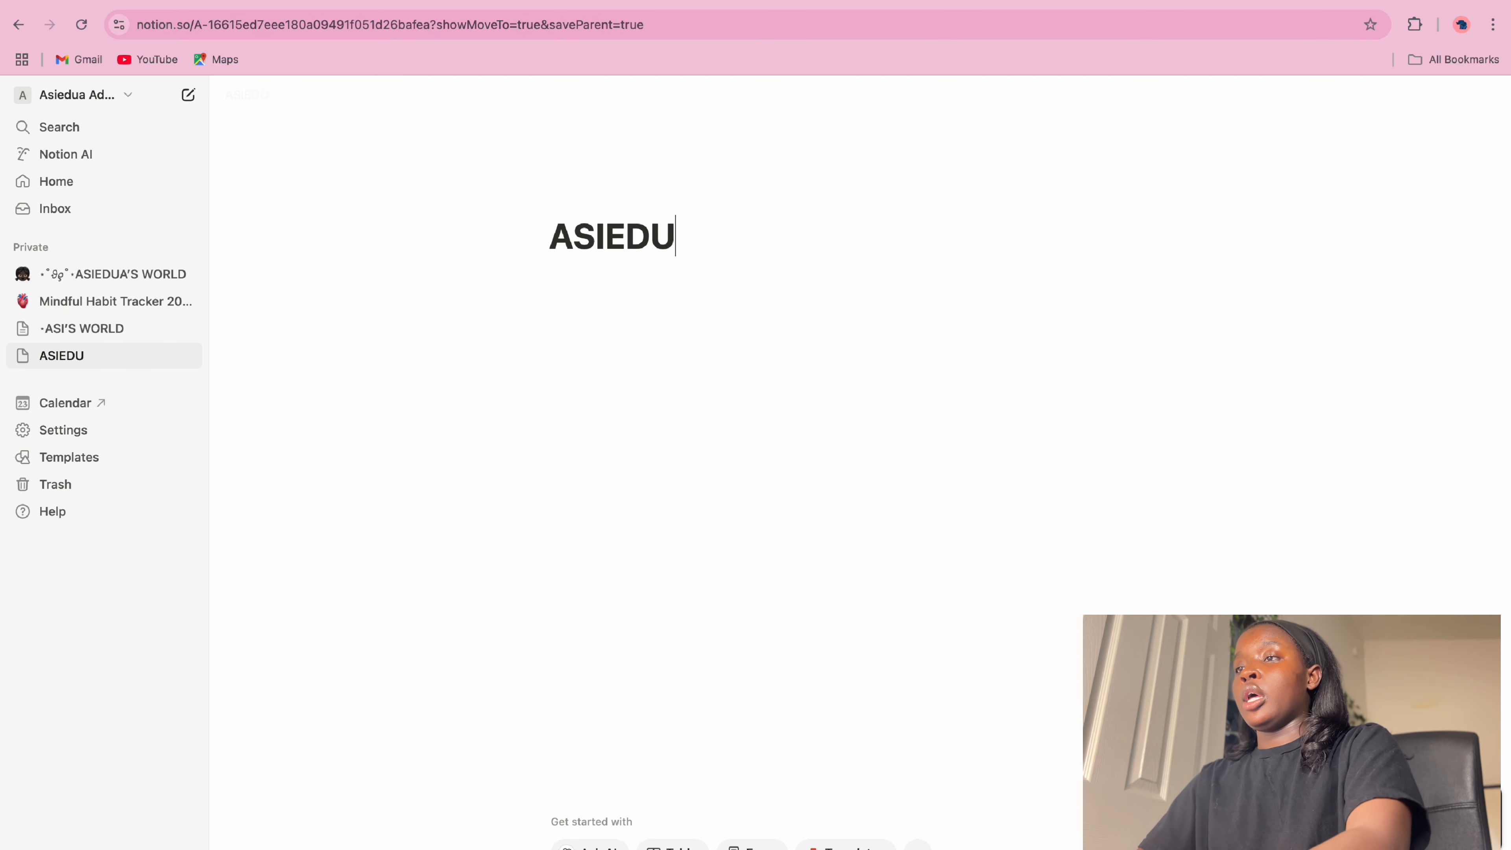
text(A'S WORLDS)
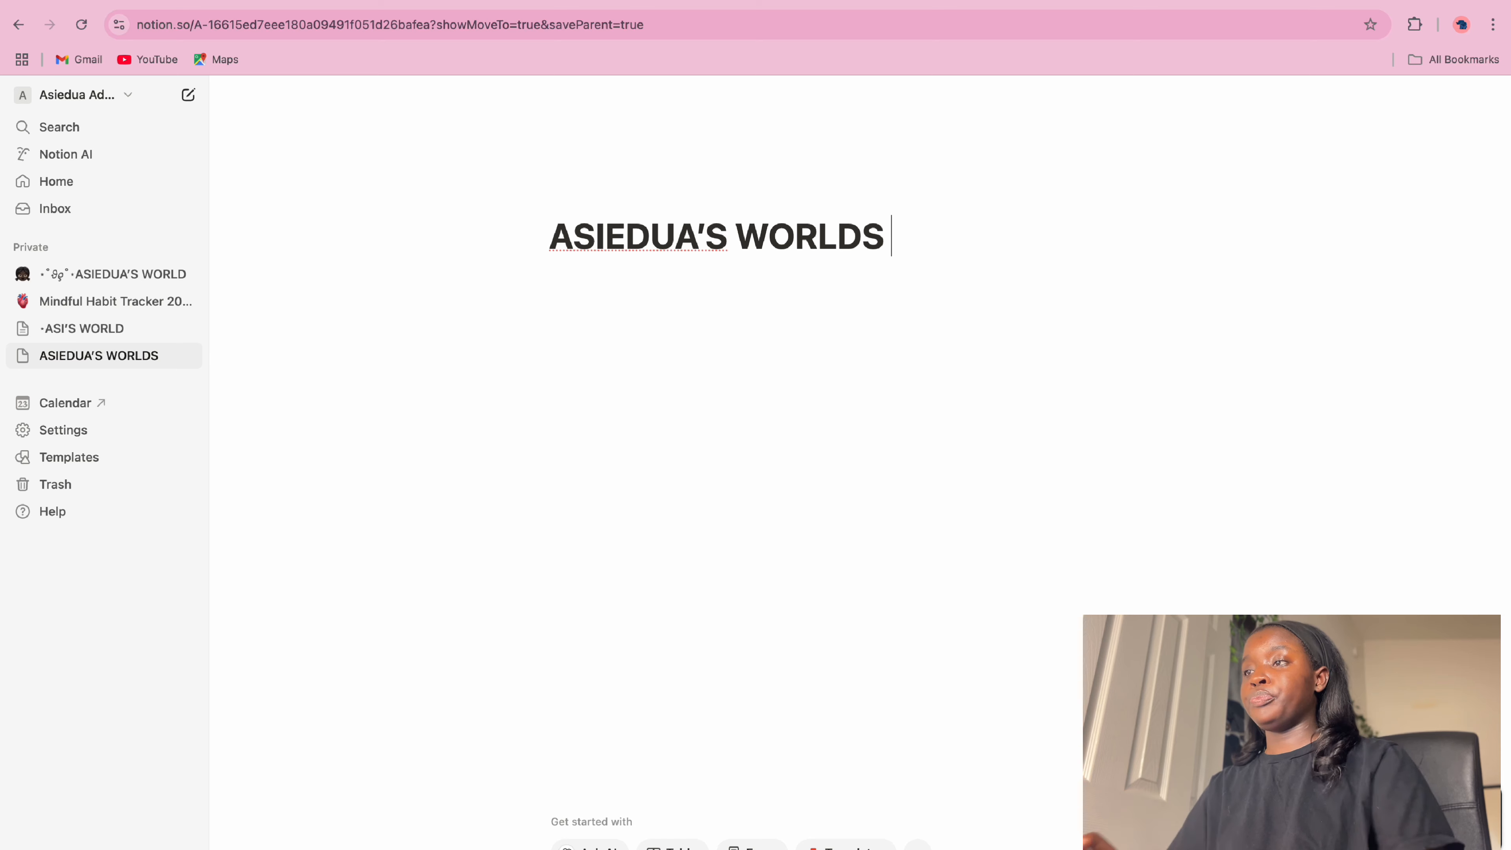
key(BackSpace)
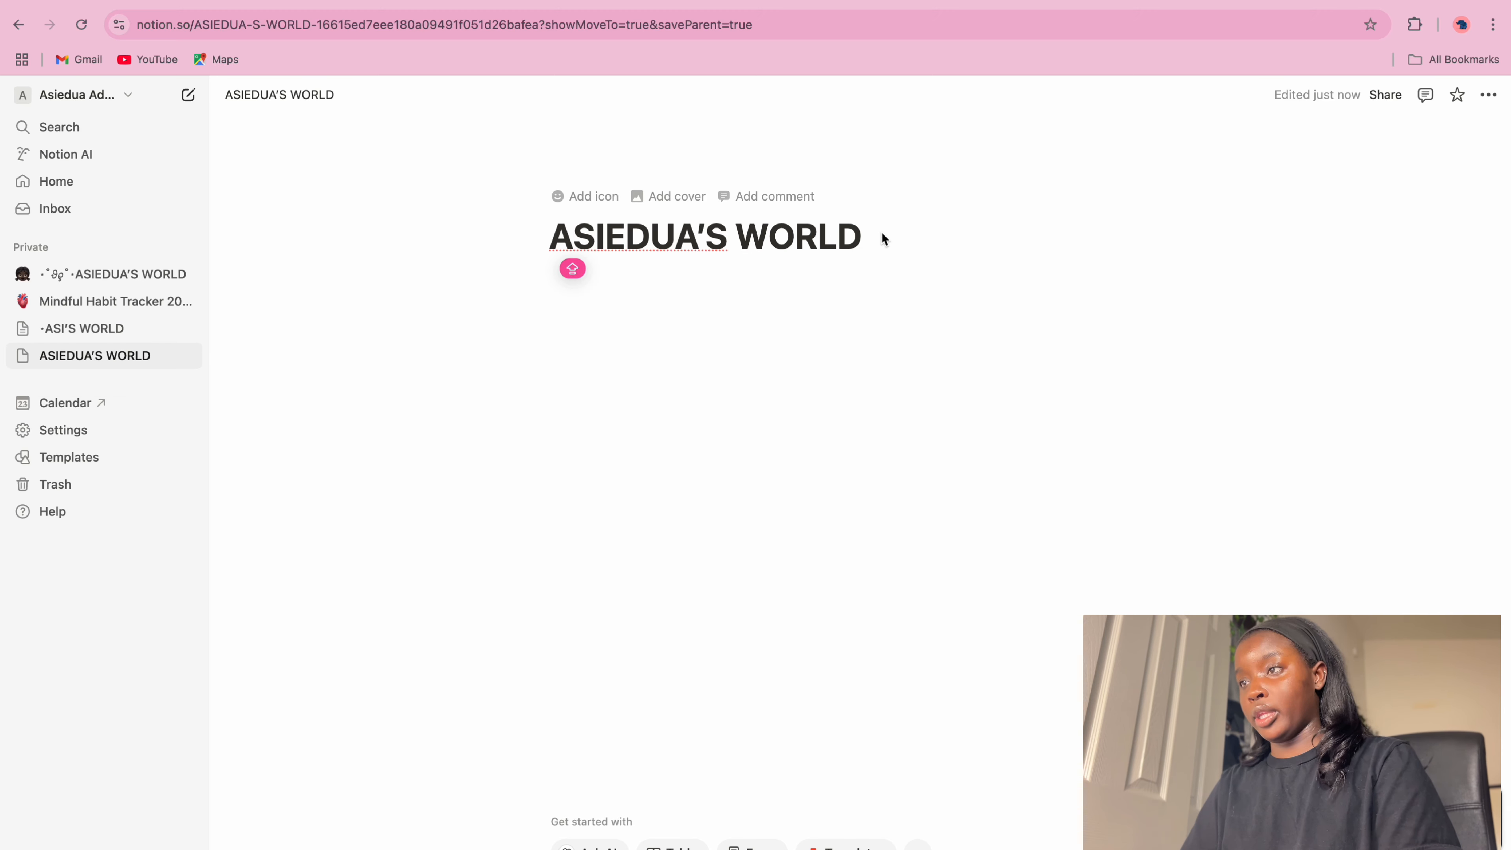
Add a cover image to the page and give it a grinning face emoji as its icon
click(668, 196)
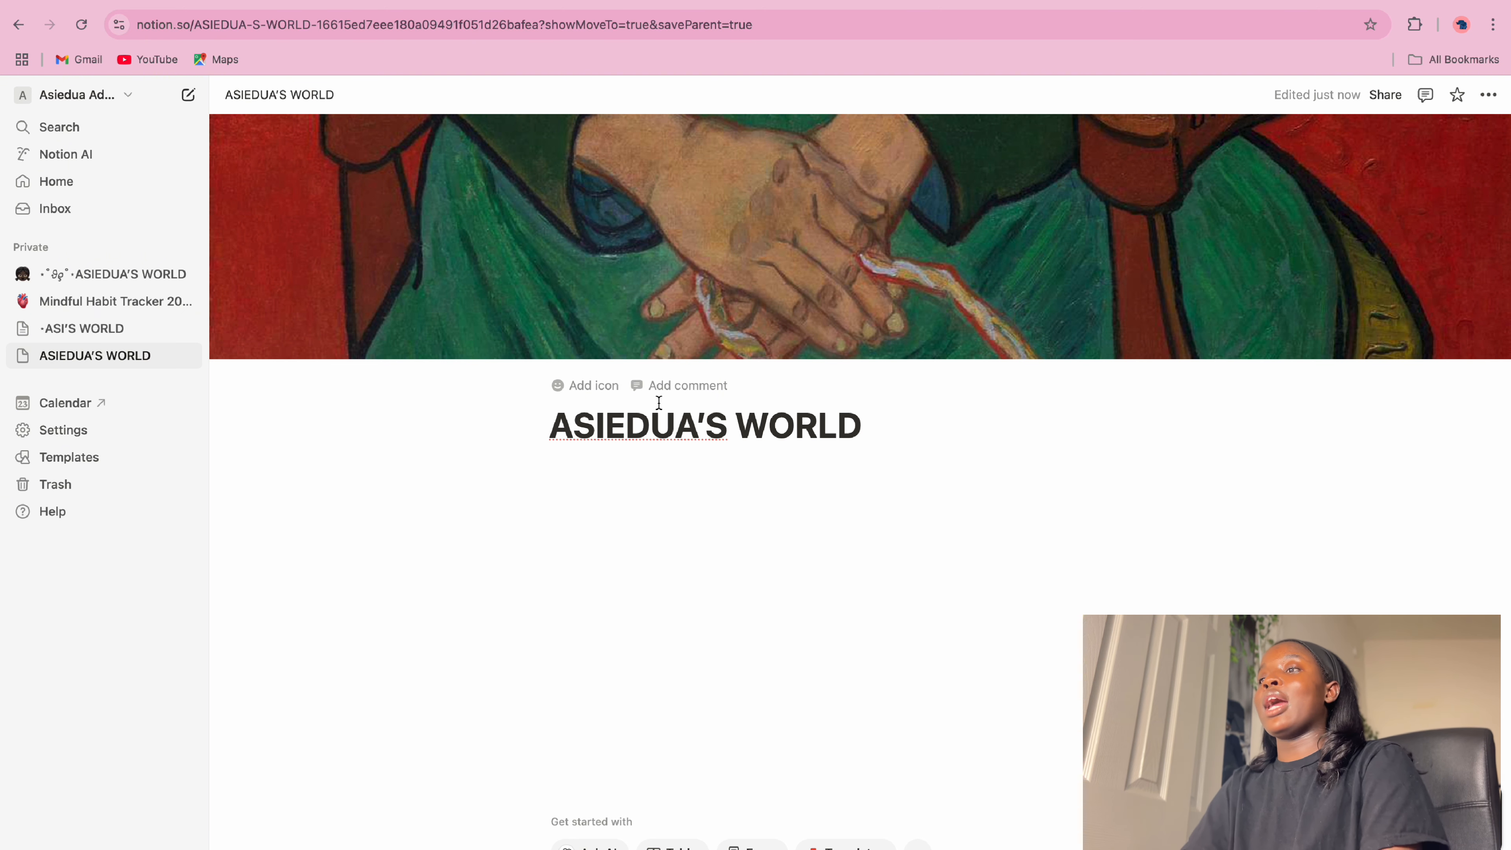
click(597, 387)
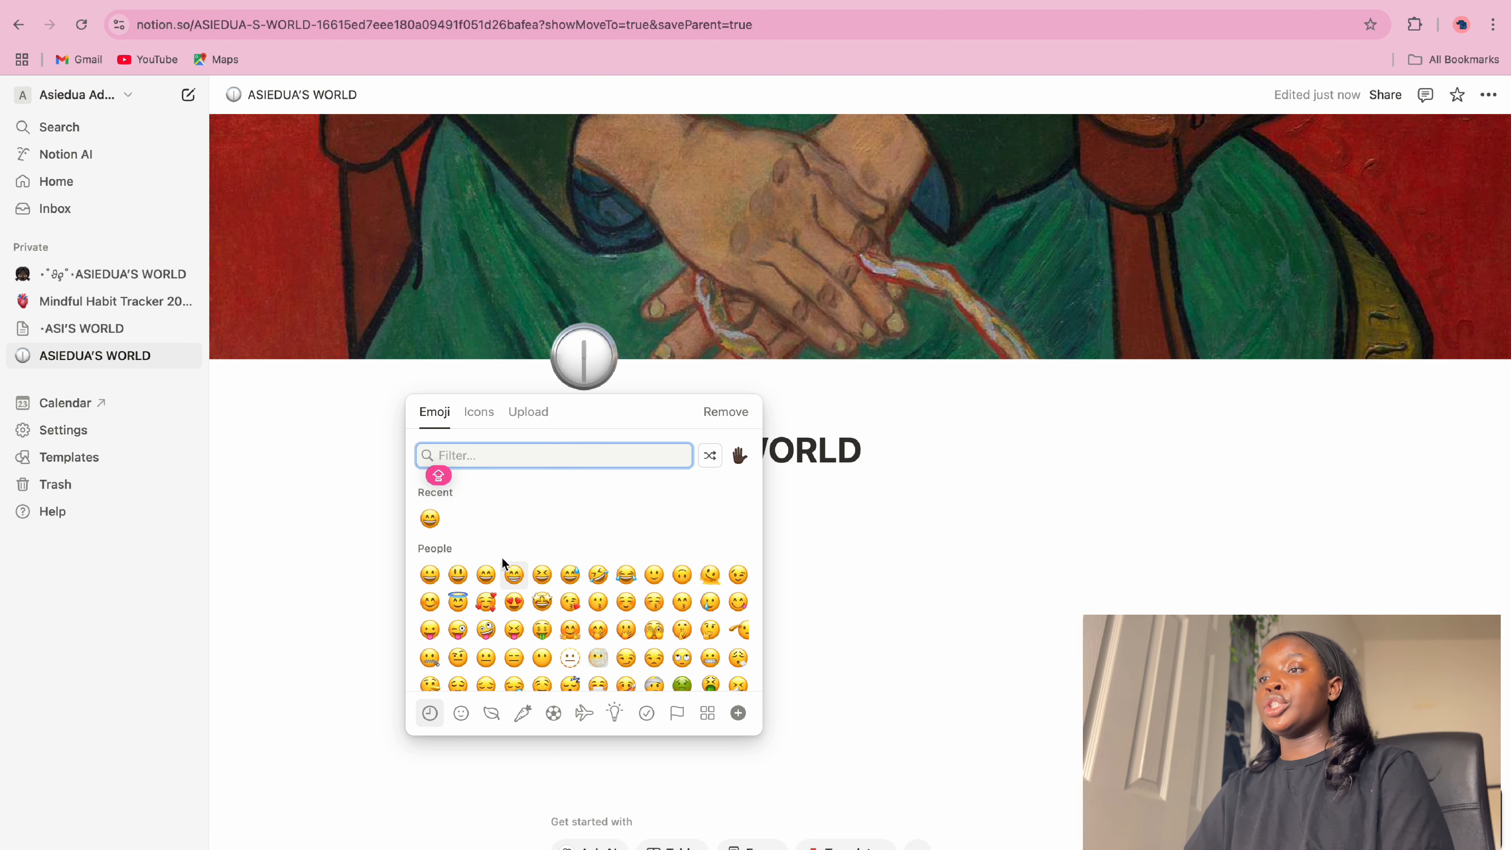
click(486, 576)
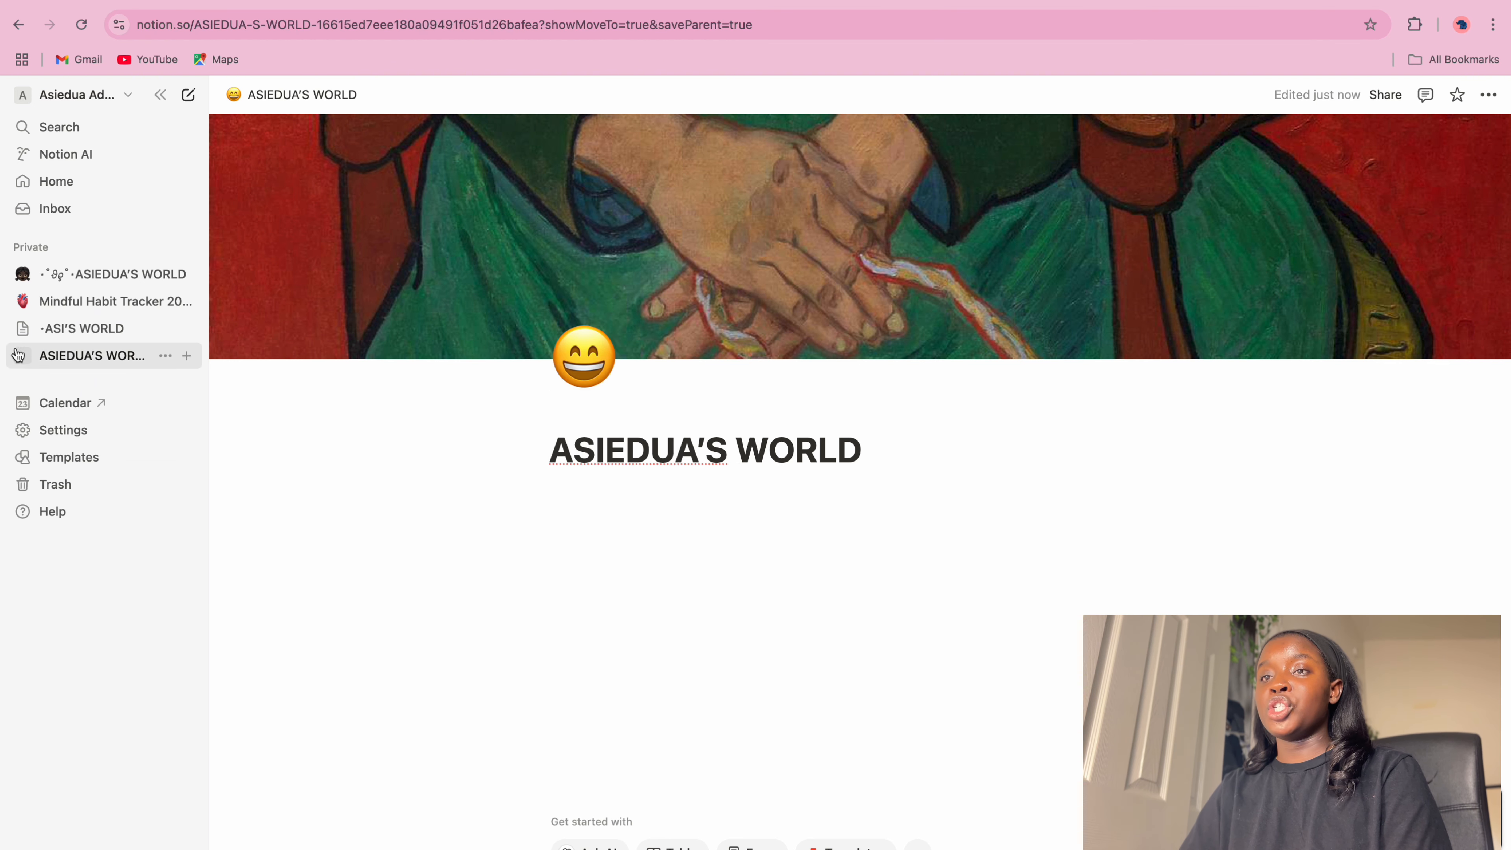
Write "1ST SEMESTER" as the first line of text under the page title
click(682, 501)
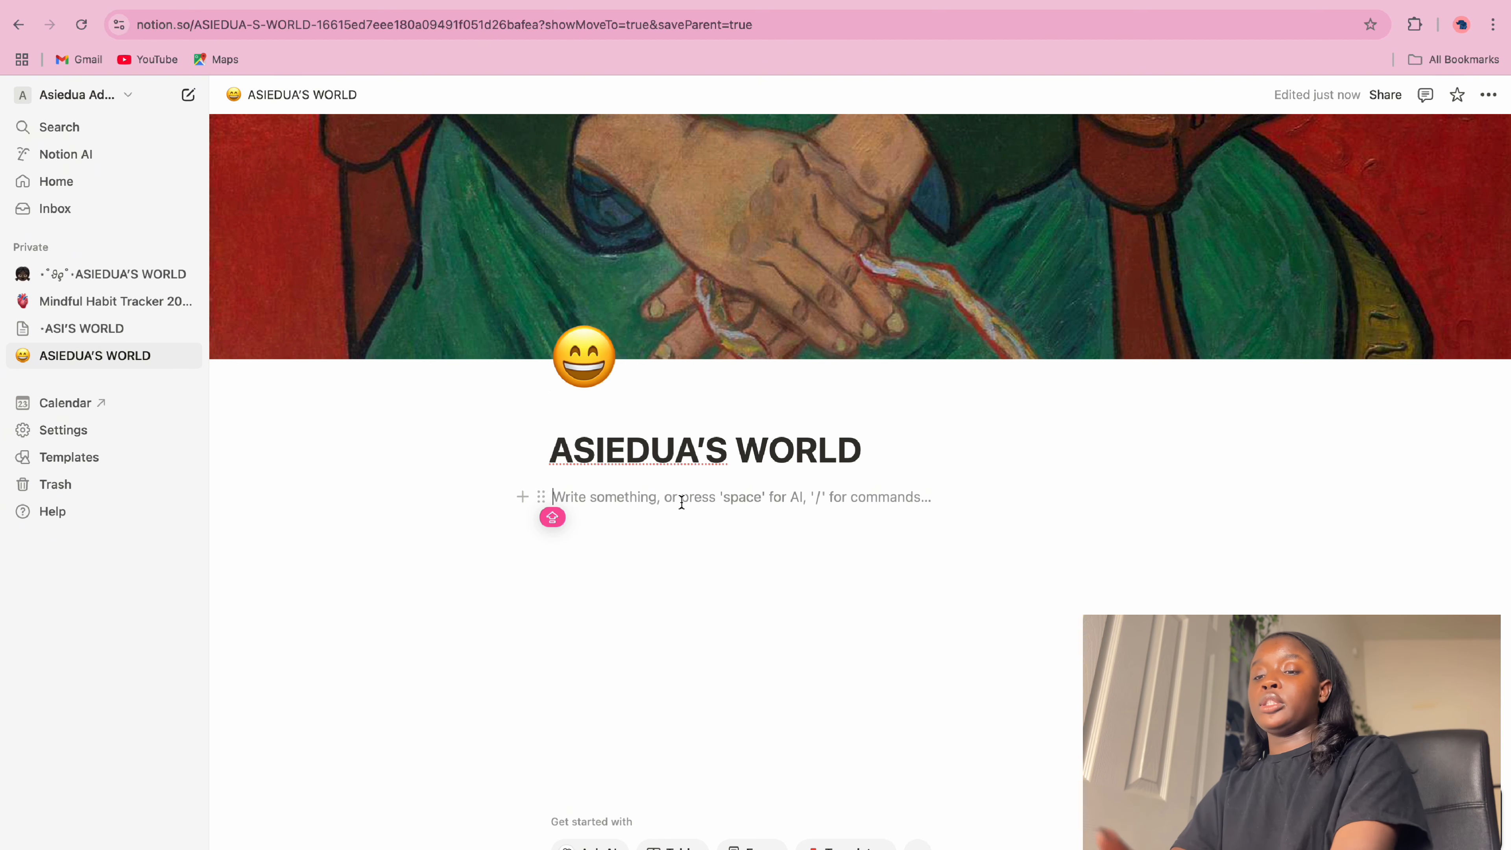
text(1ST SEME)
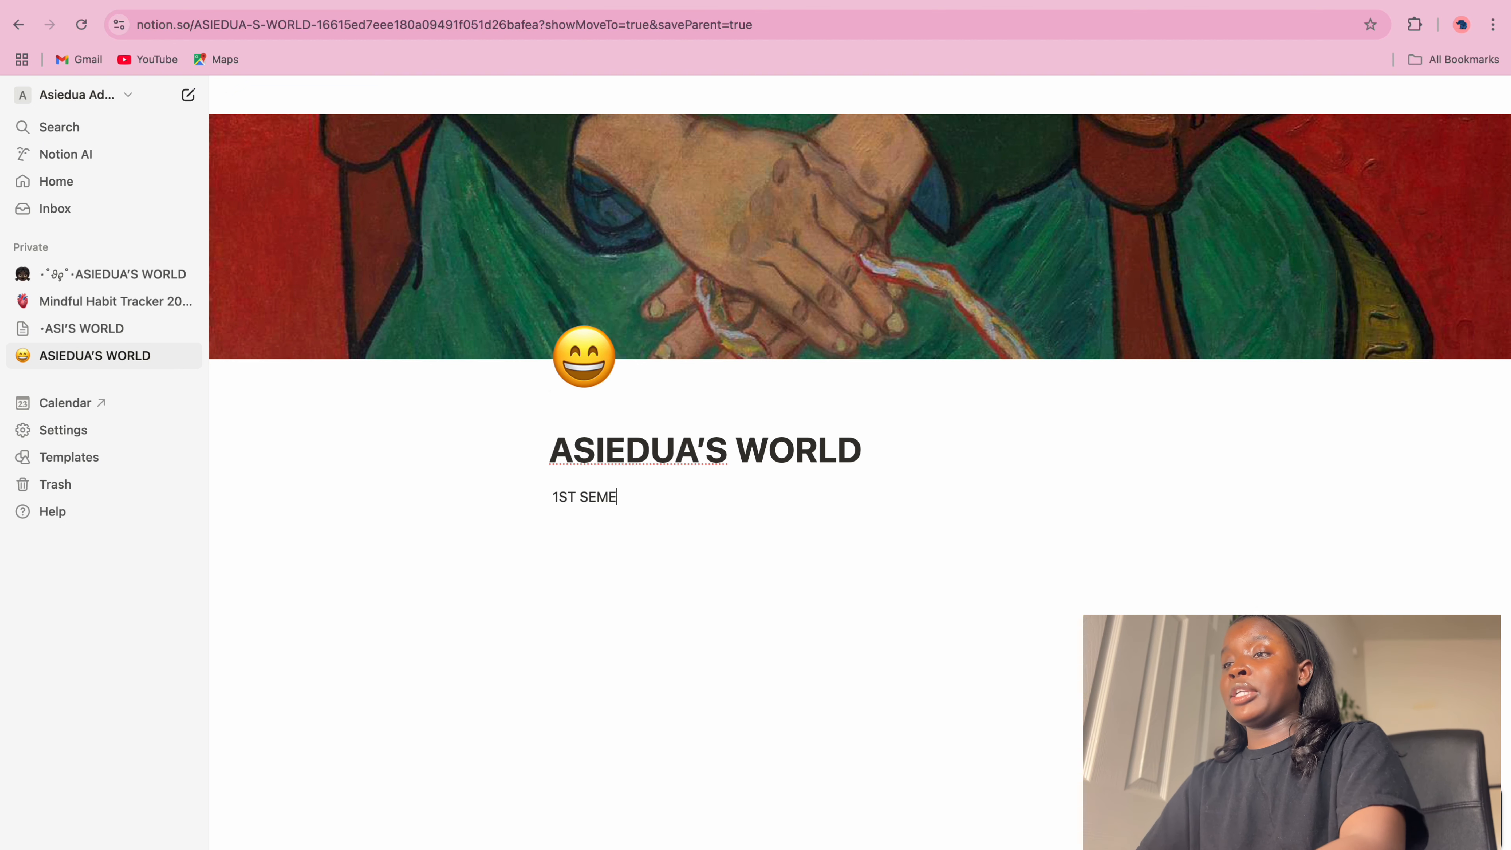
text(STER)
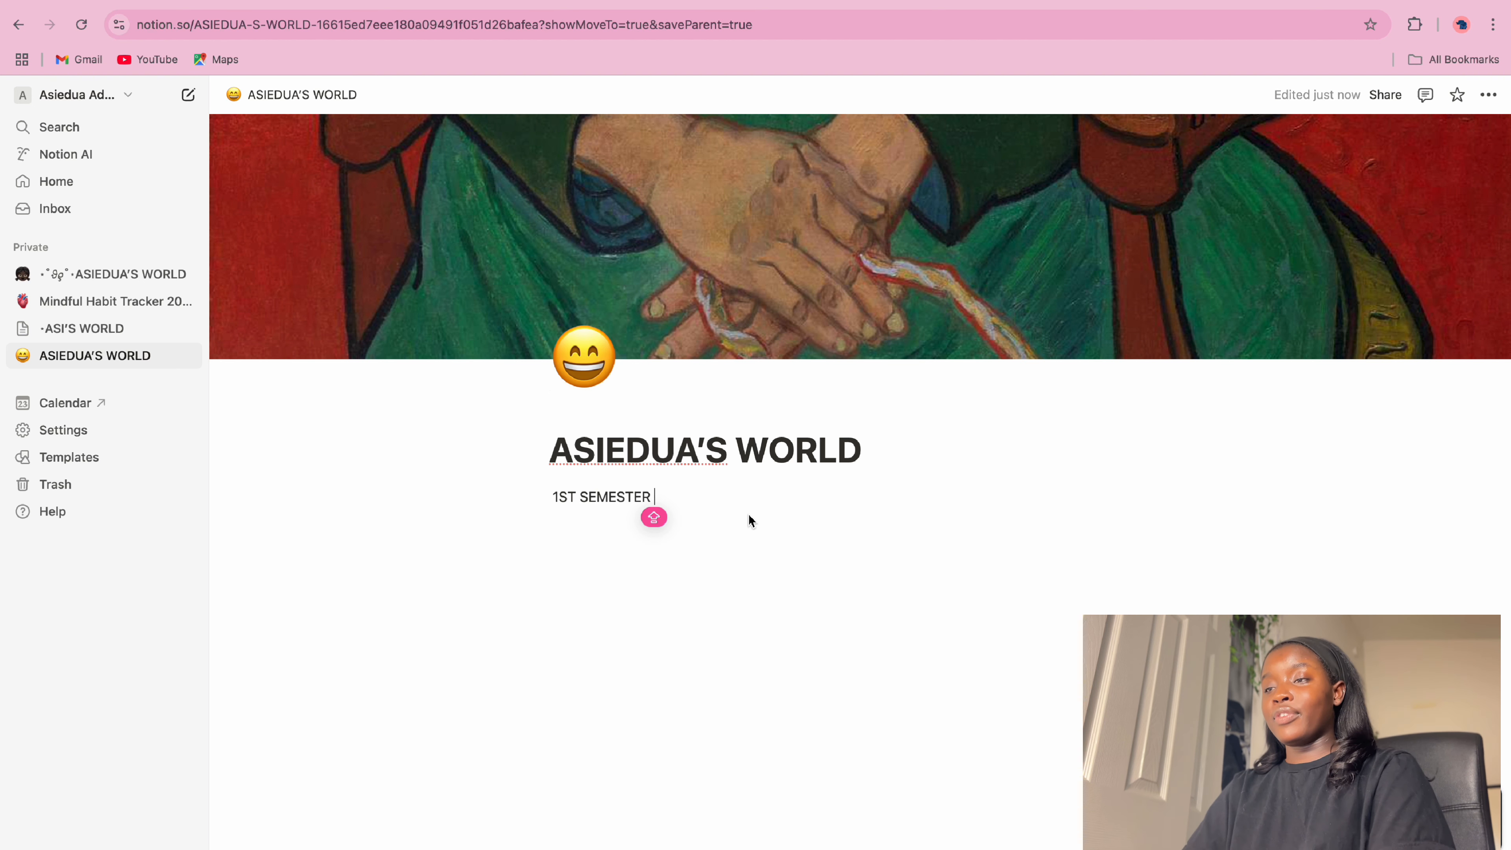
Change the text color of the 1ST SEMESTER line to purple
click(541, 494)
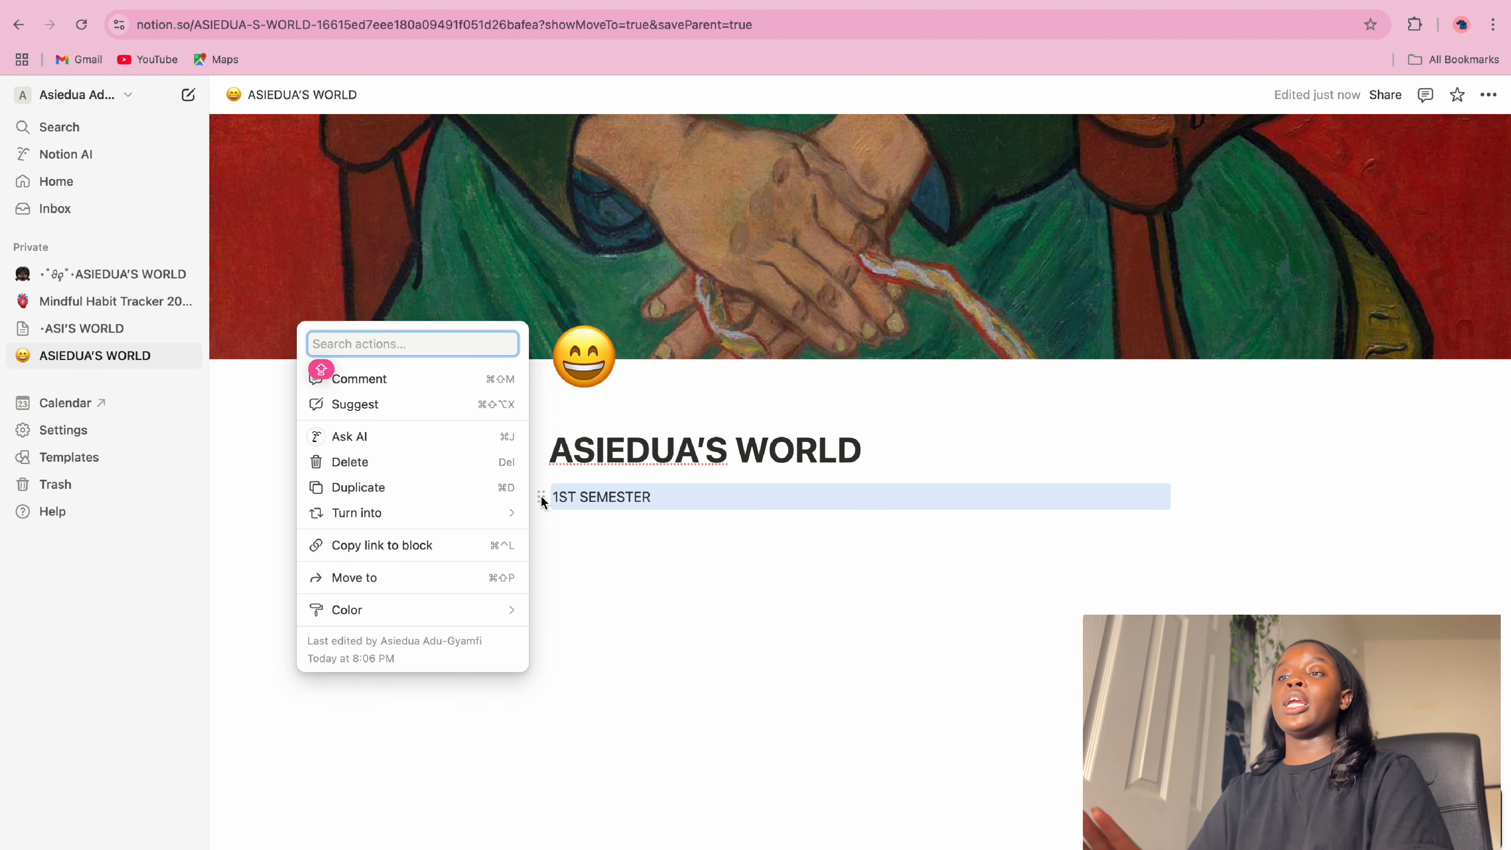
click(542, 499)
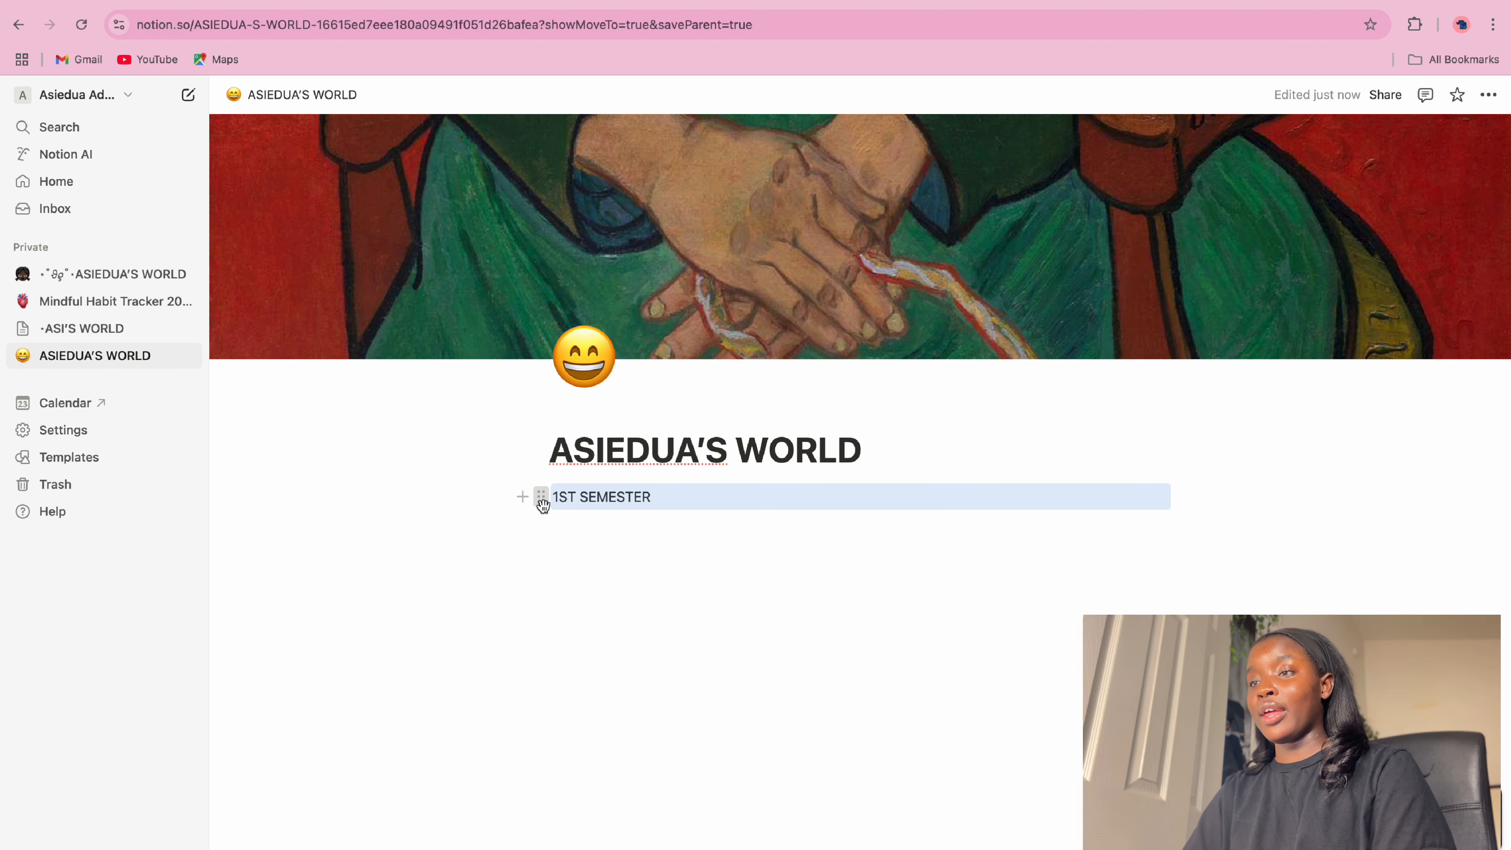
click(541, 502)
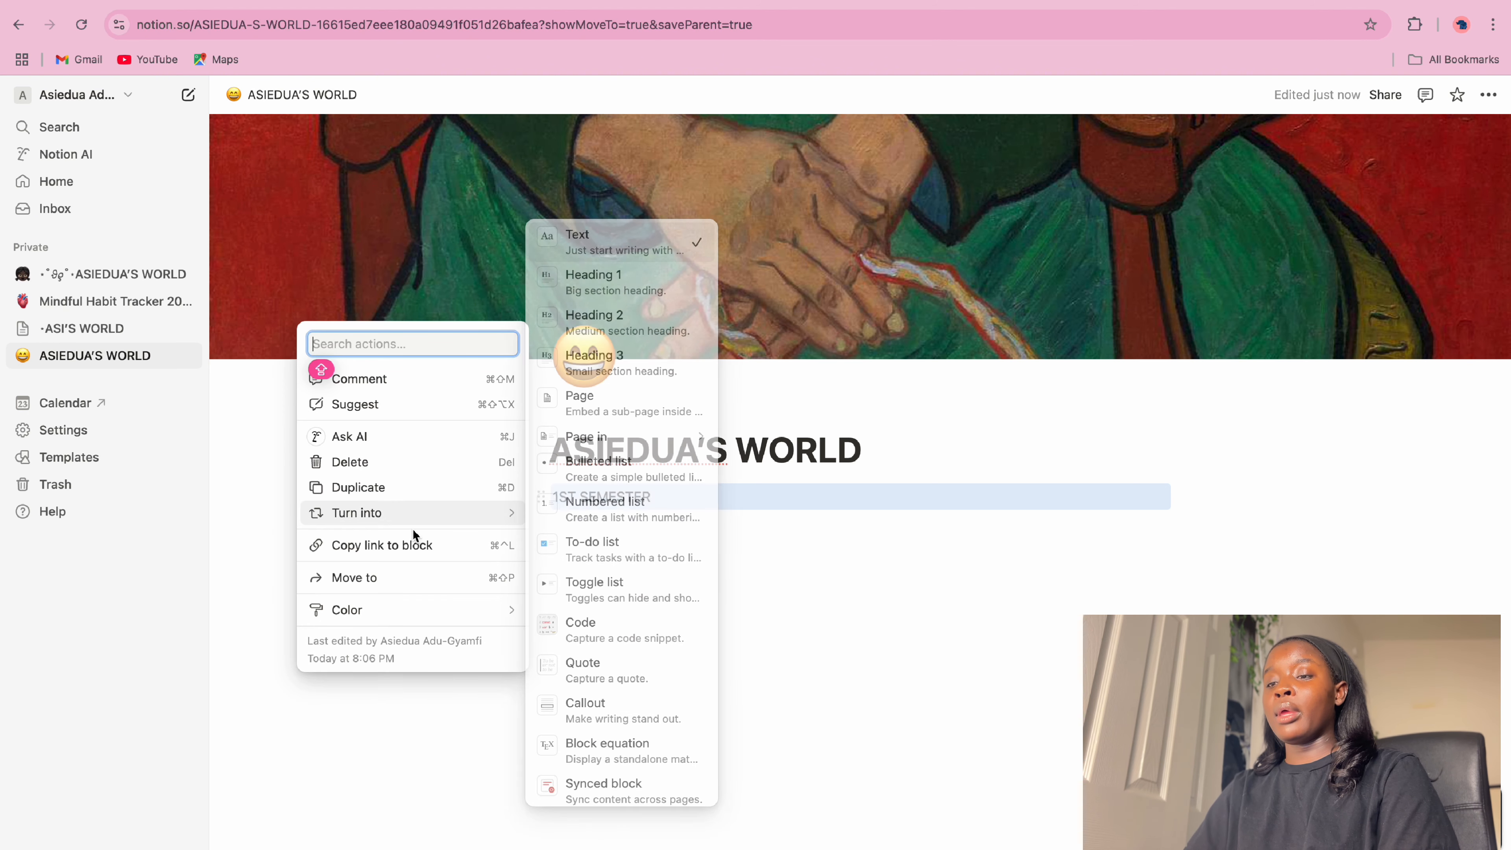
mouse_move(416, 612)
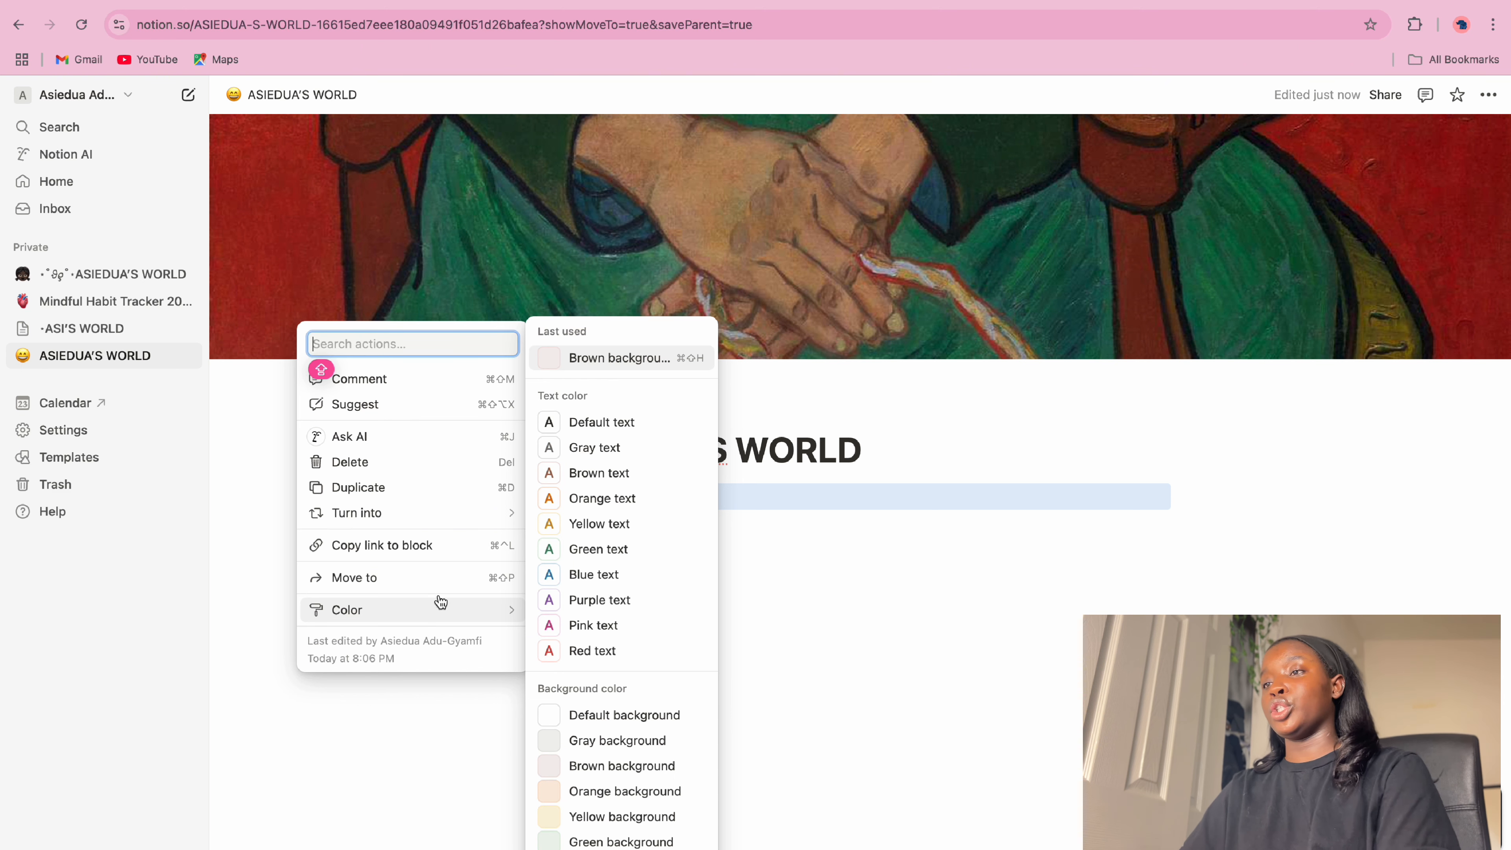
click(627, 601)
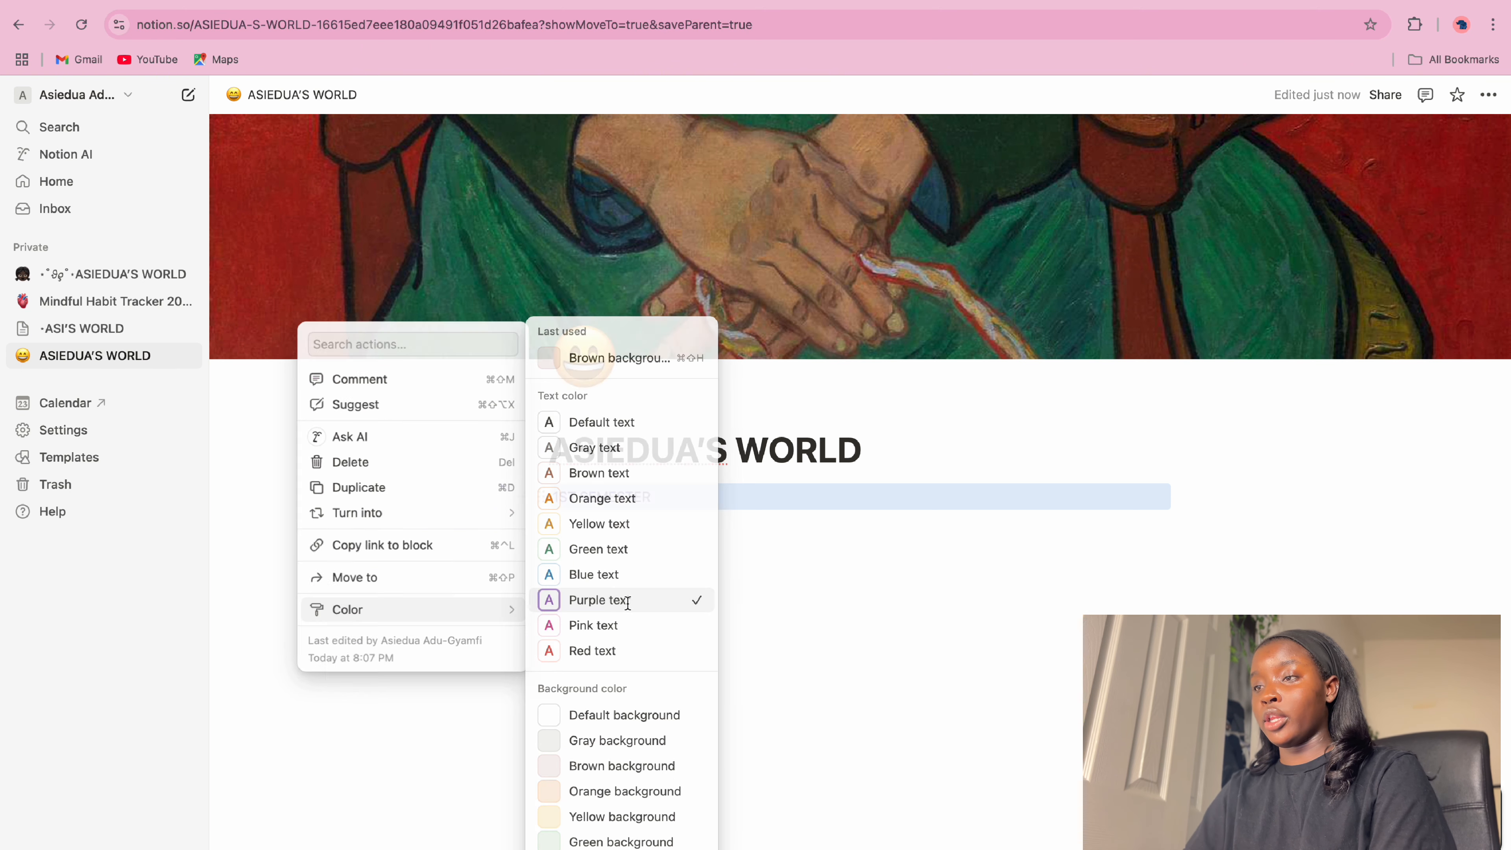
click(904, 502)
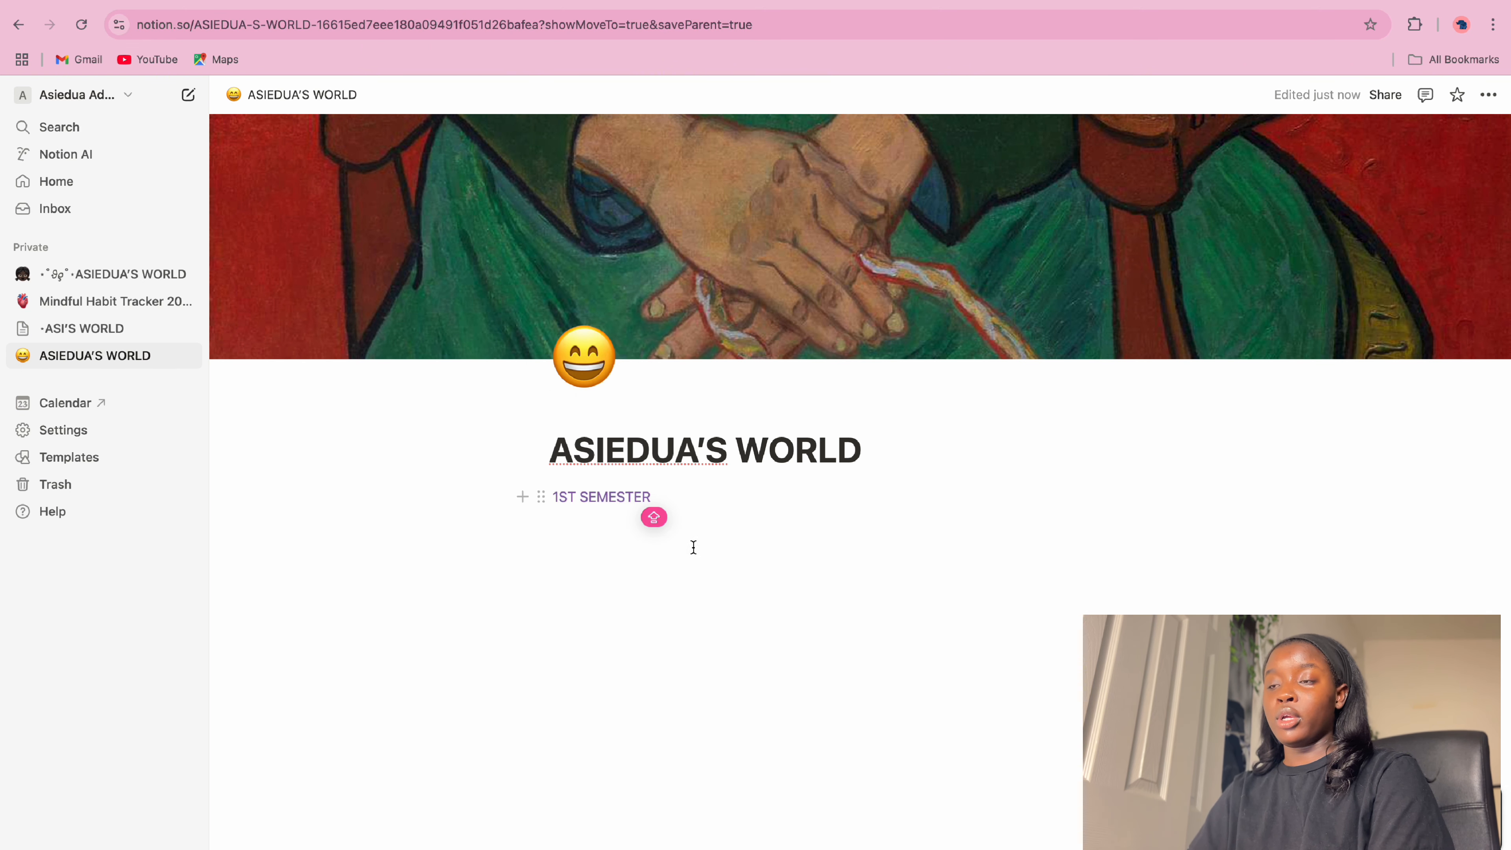
Give the 1ST SEMESTER line a green background color
click(540, 498)
mouse_move(405, 612)
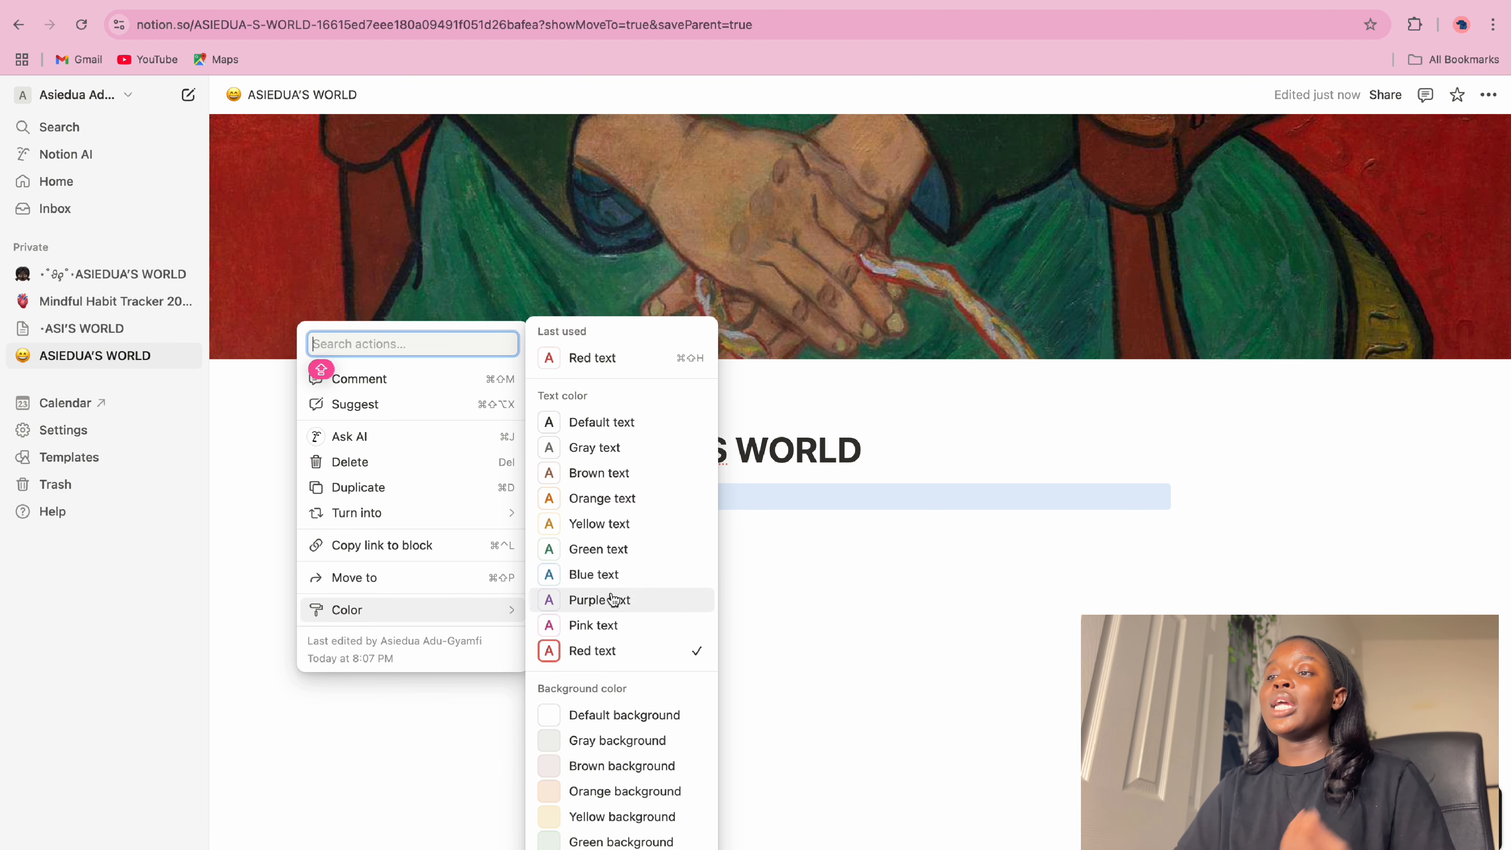
scroll(615, 602, down, 2)
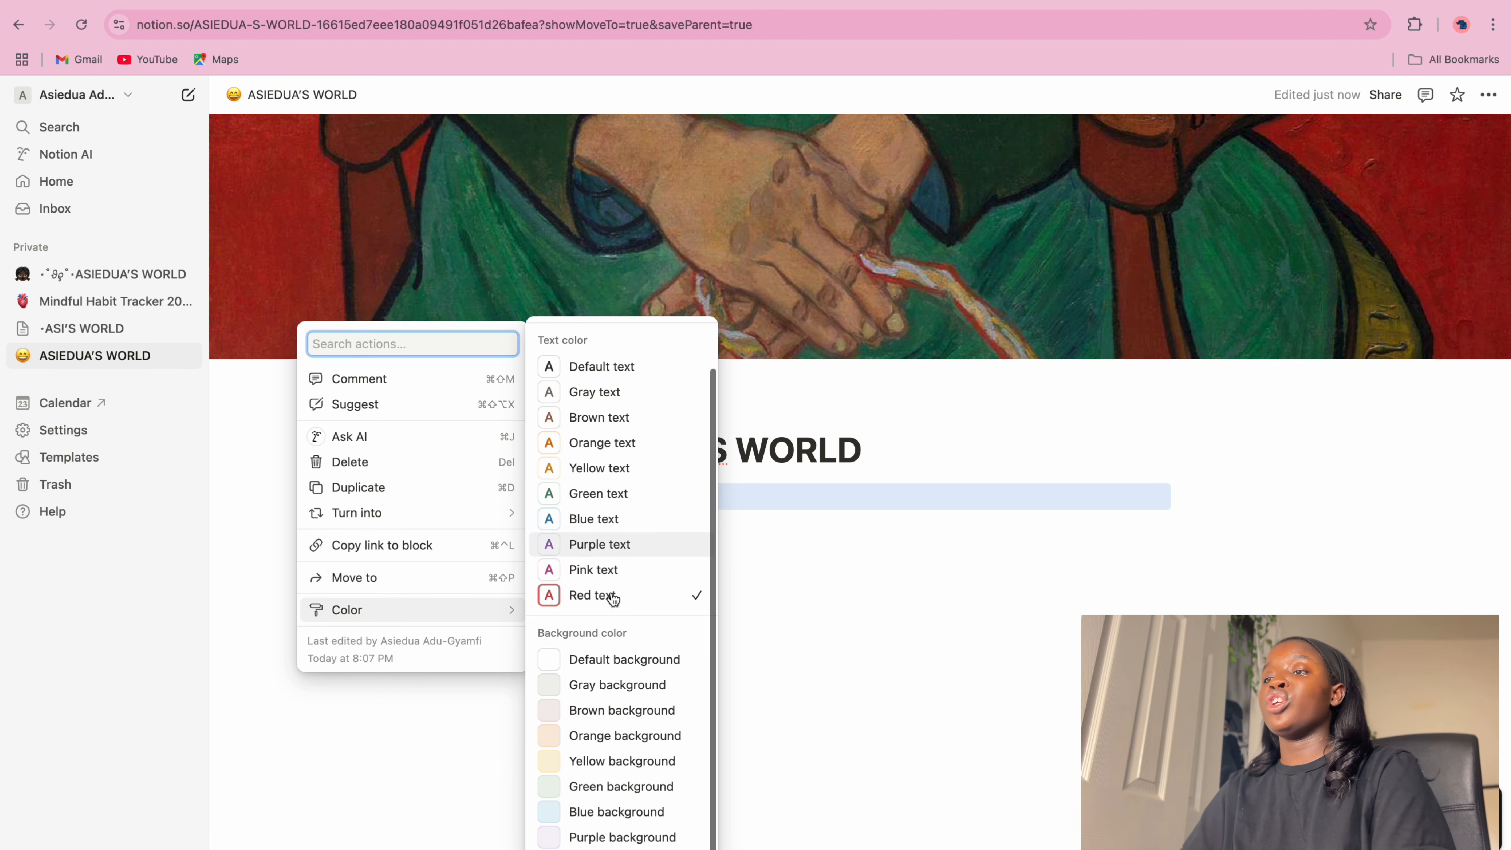
click(640, 786)
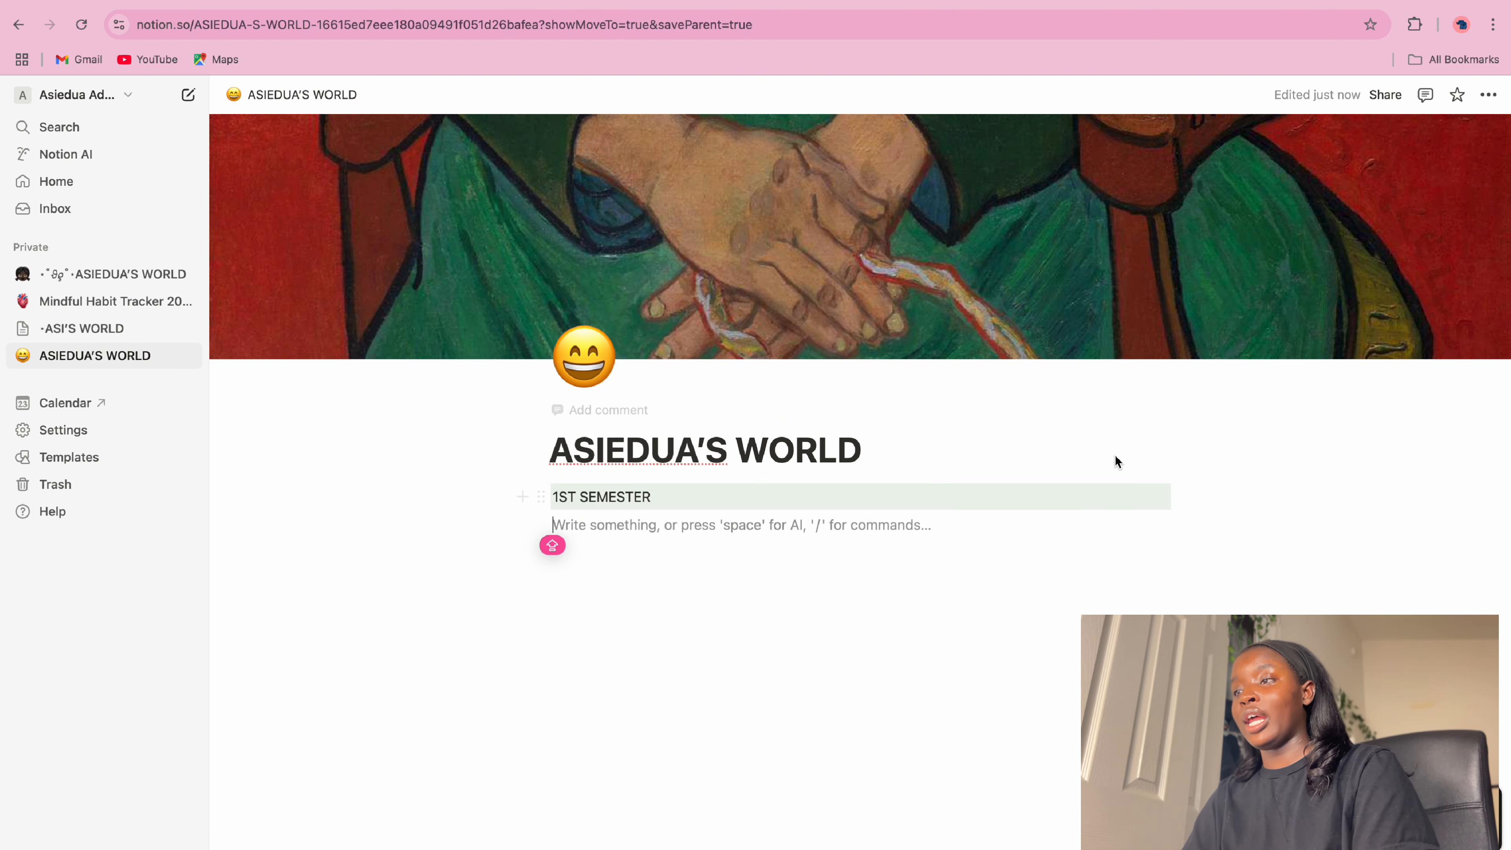
Turn the 1ST SEMESTER line into a Heading 1 and place the text cursor at its end
click(542, 499)
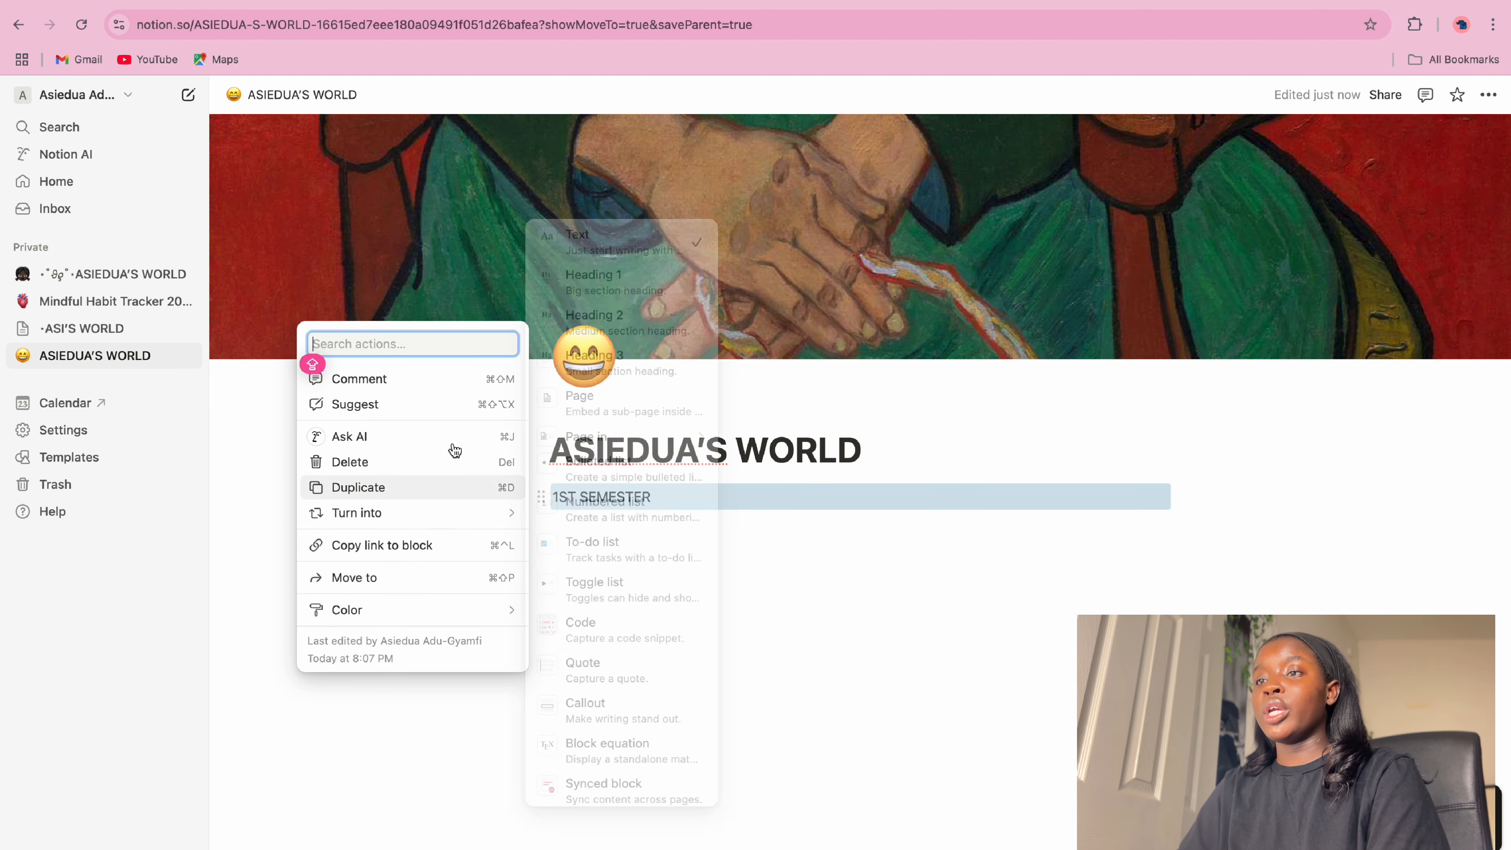
mouse_move(449, 517)
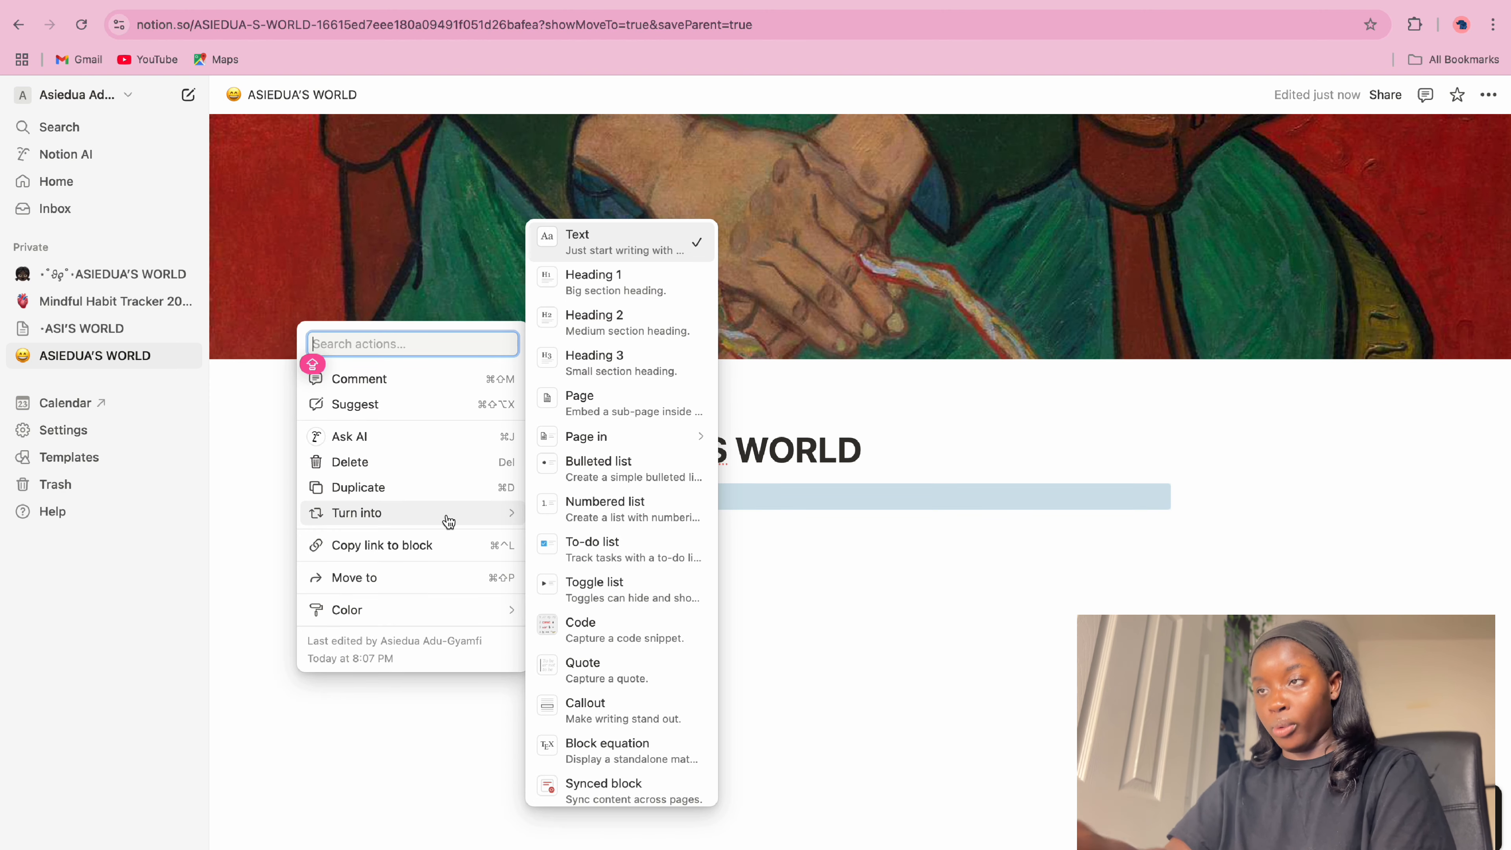
click(647, 292)
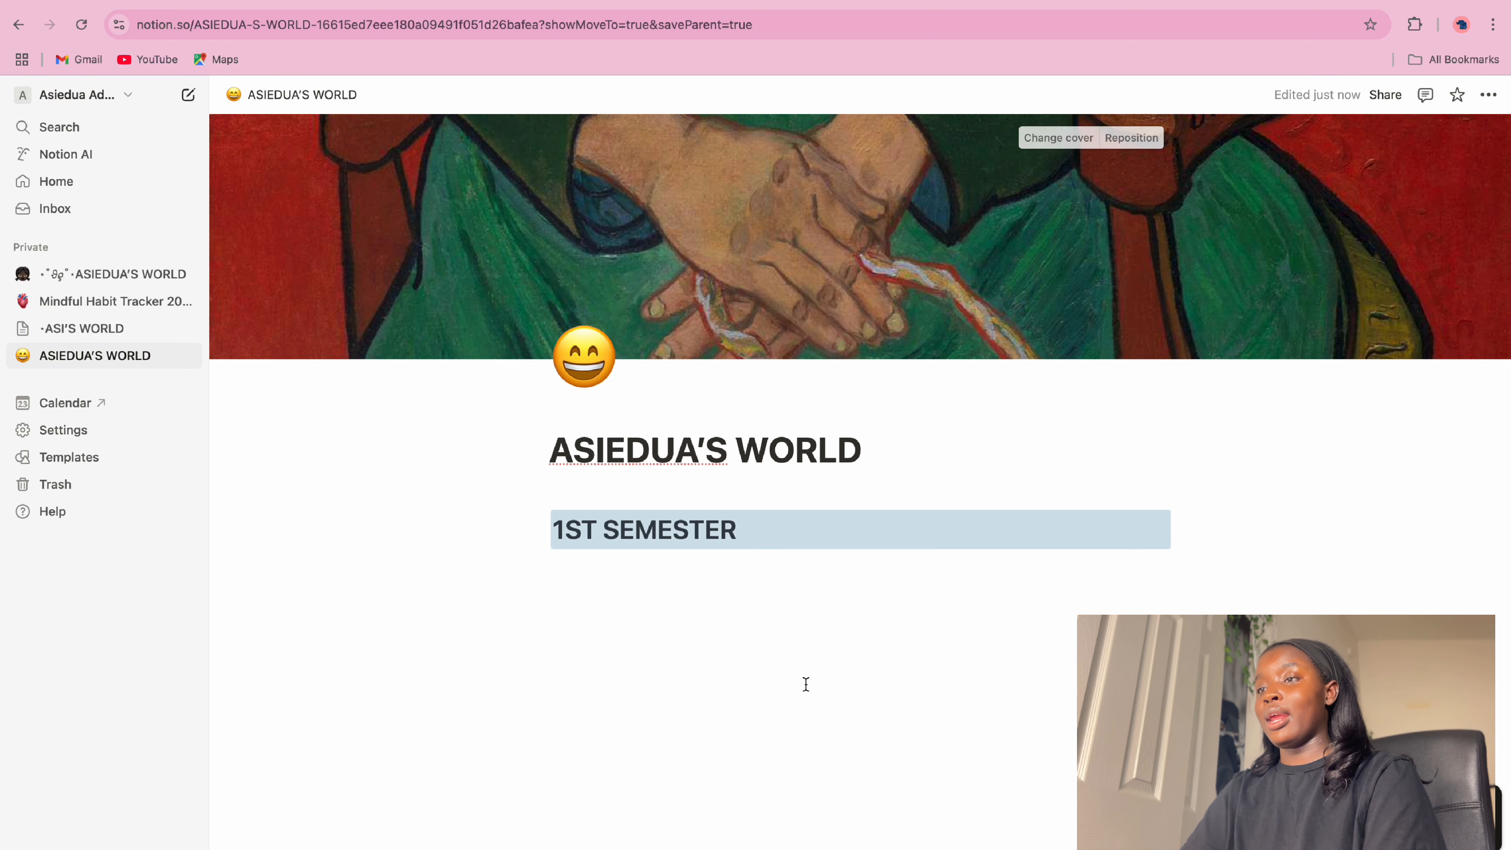
click(768, 530)
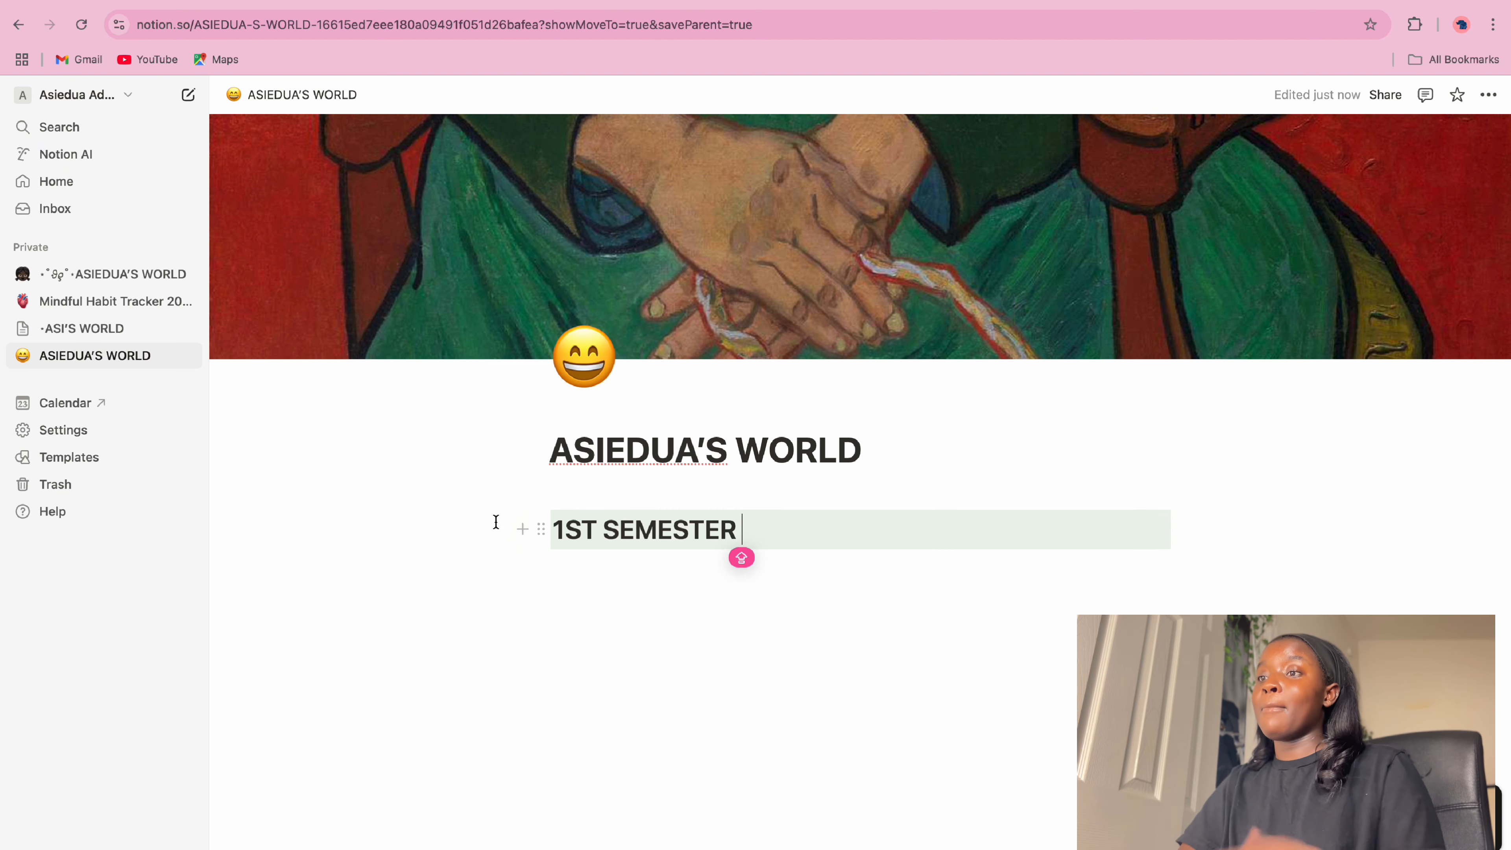
Turn the 1ST SEMESTER heading into a bulleted list item and add a second bullet reading "2ND SEMESTER"
click(541, 530)
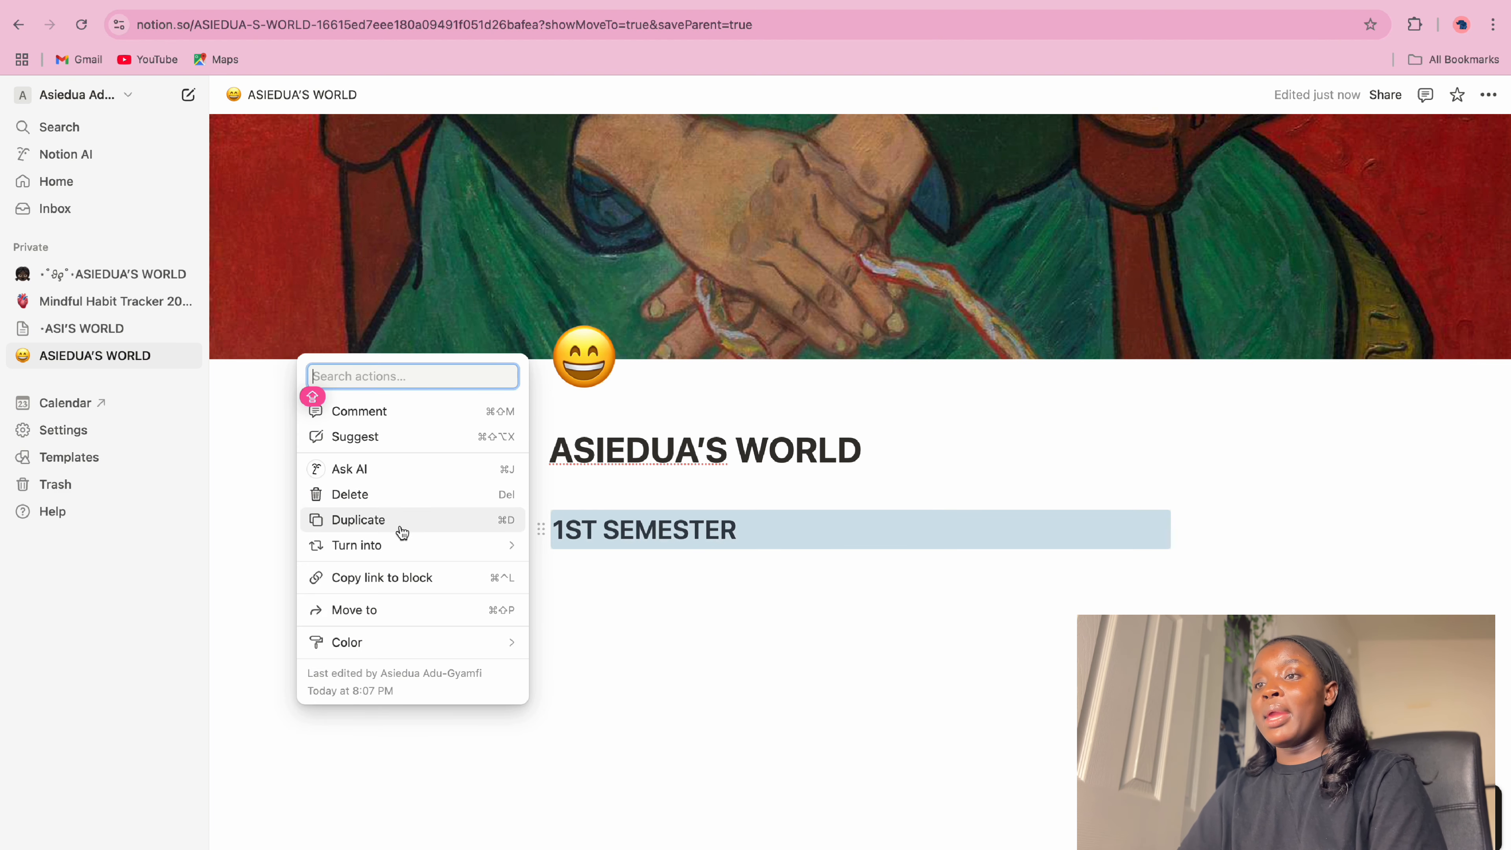
mouse_move(424, 556)
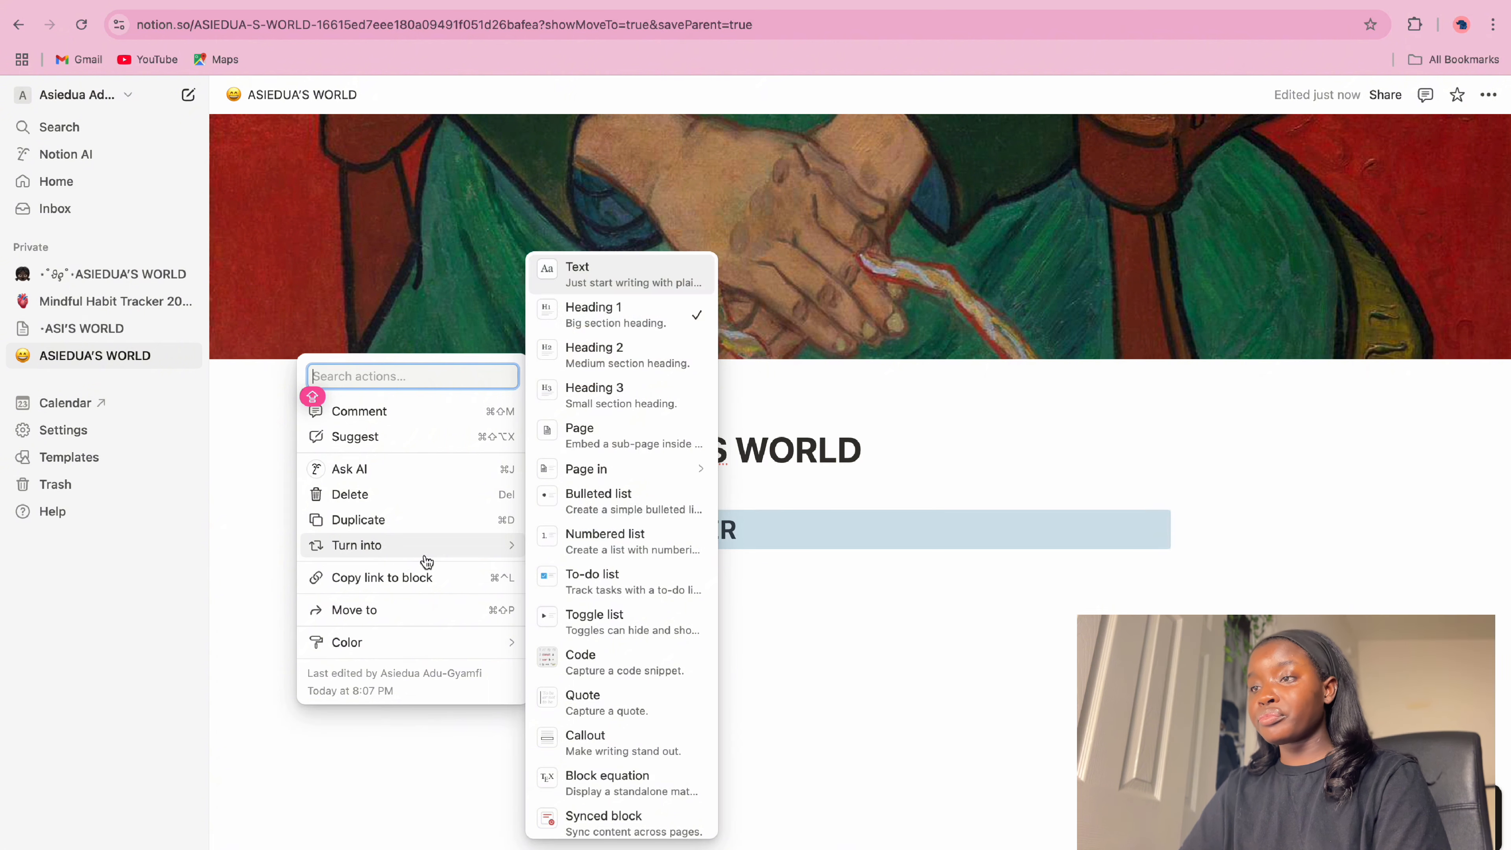
click(595, 503)
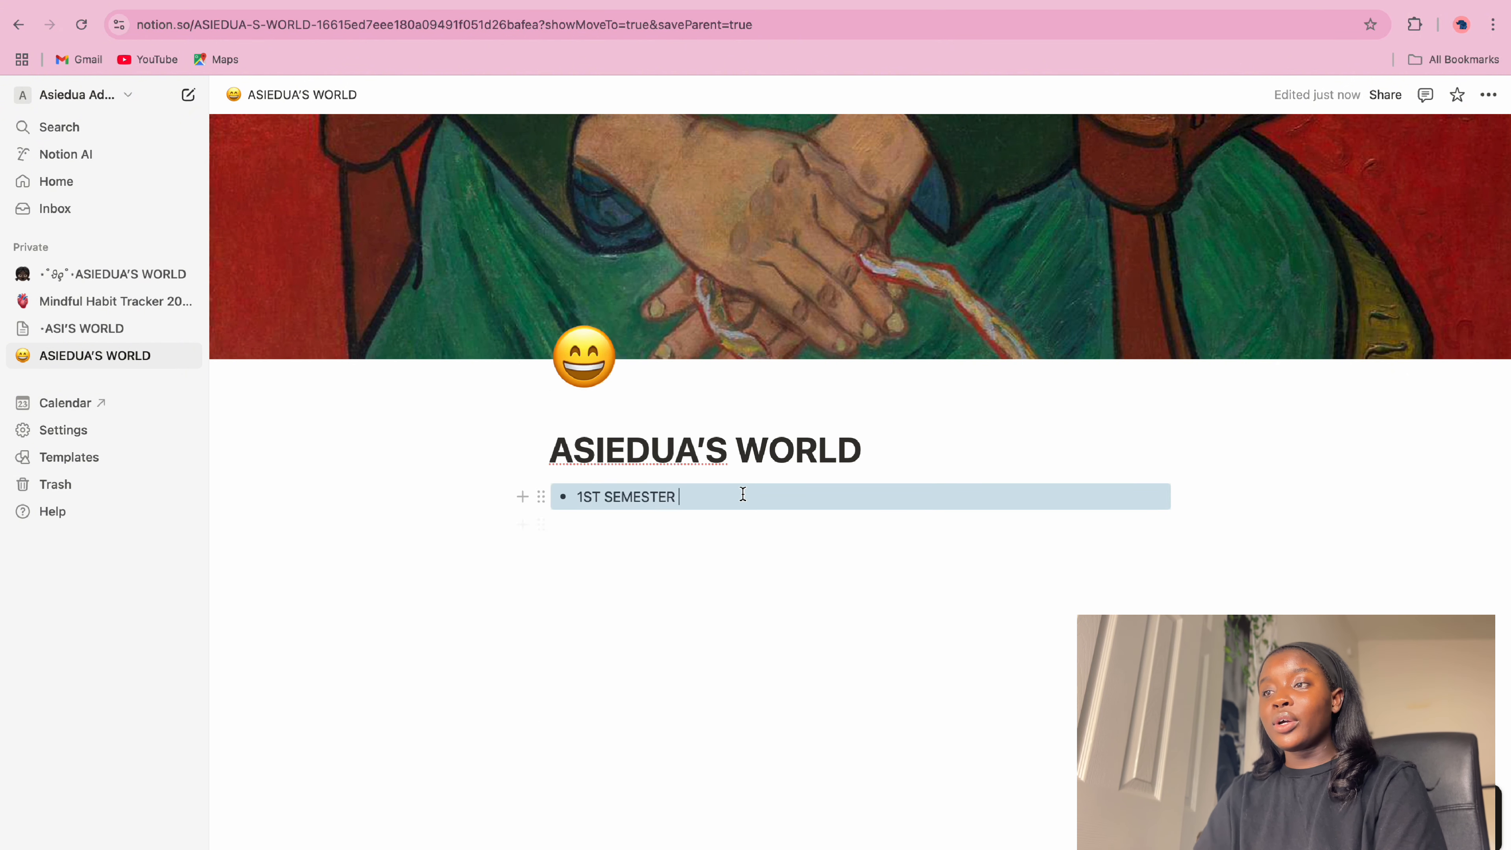
key(Return)
text(IDIHIEH)
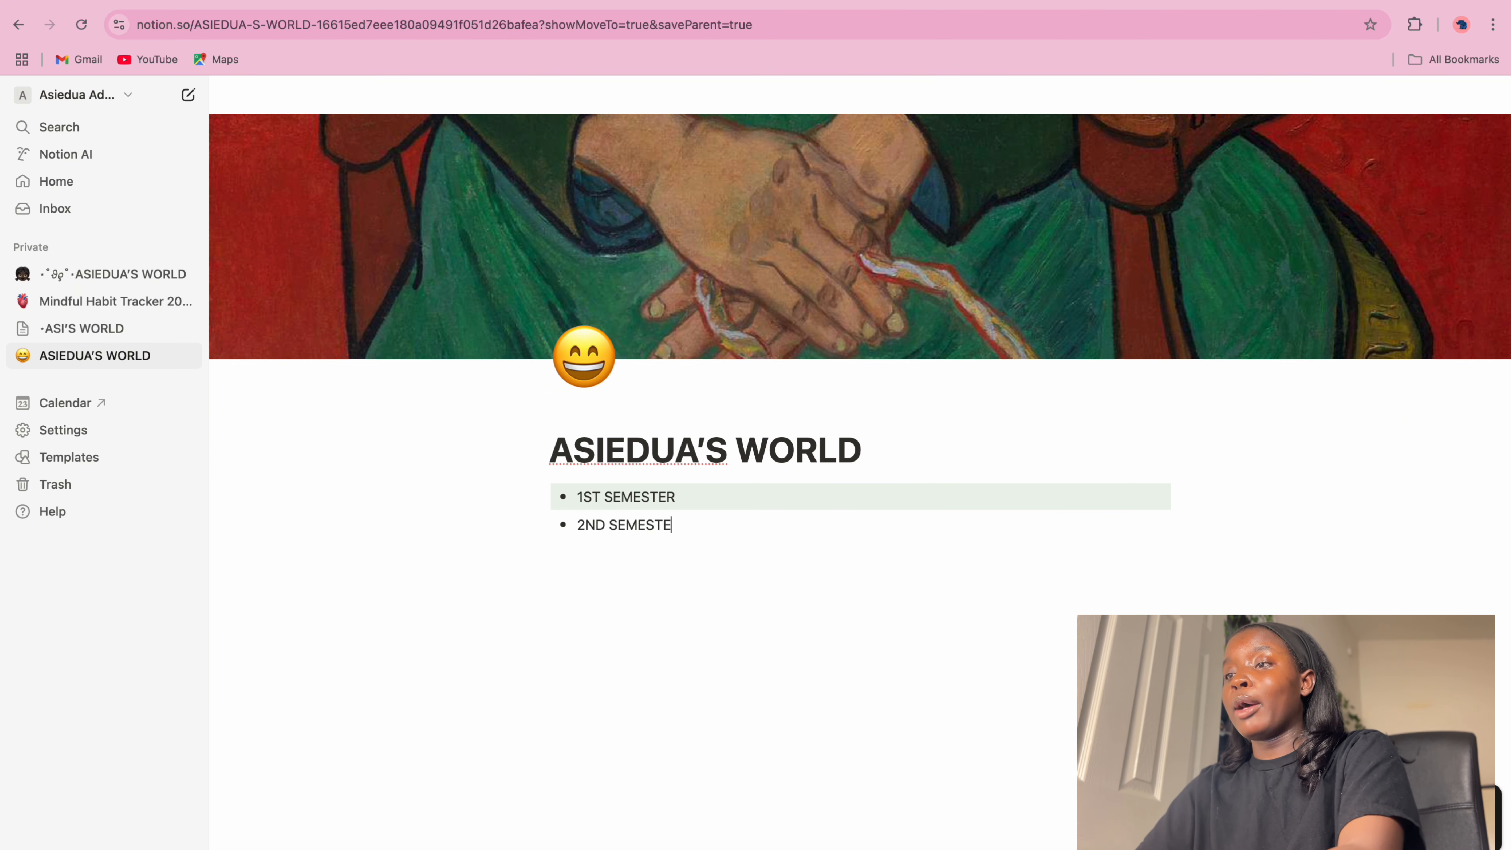
text(R)
Turn the 1ST SEMESTER bullet into a quote block
click(543, 498)
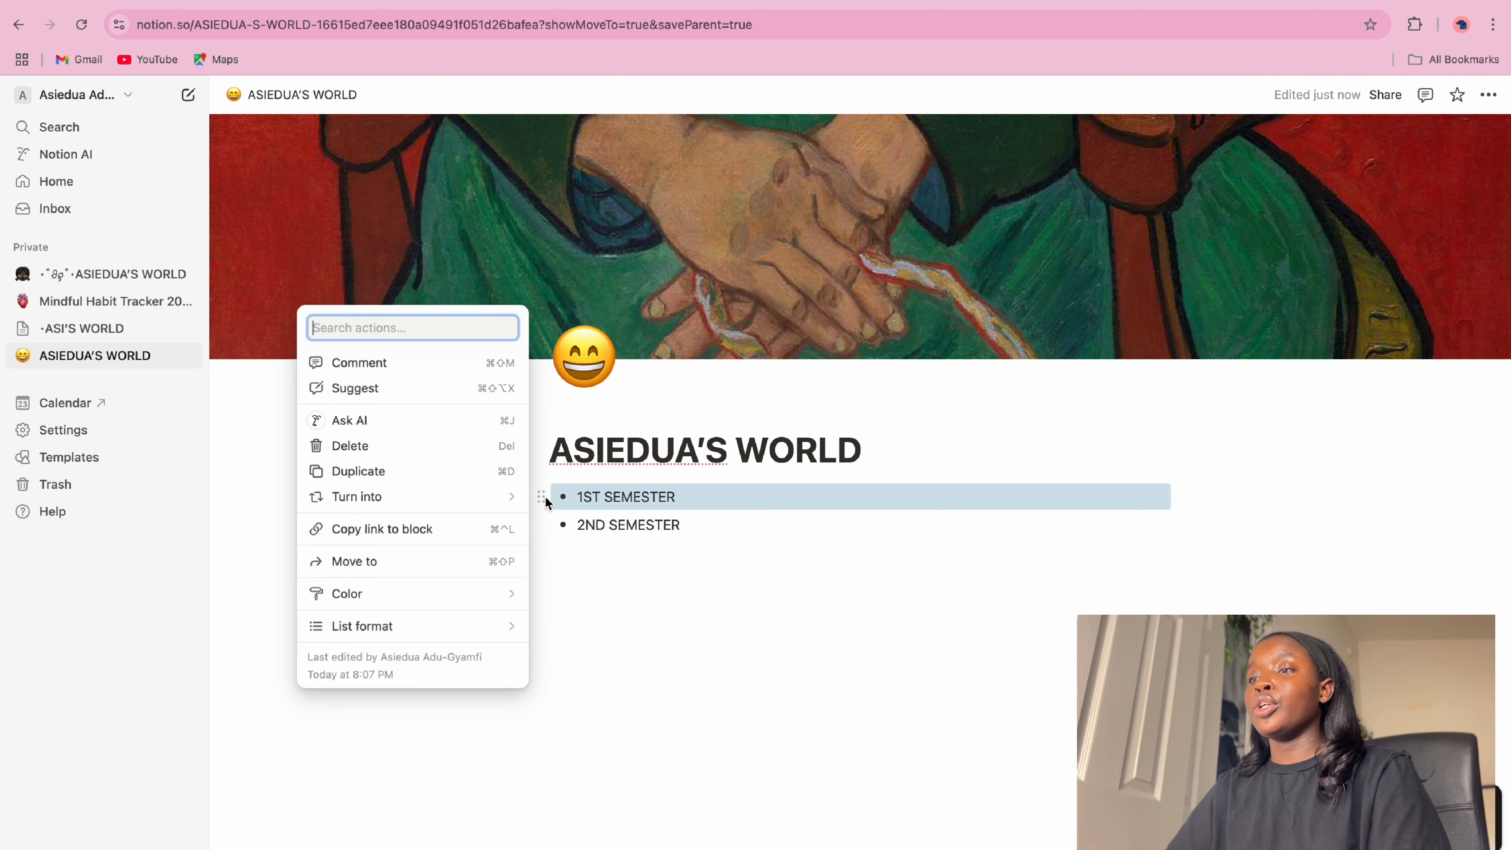
mouse_move(431, 497)
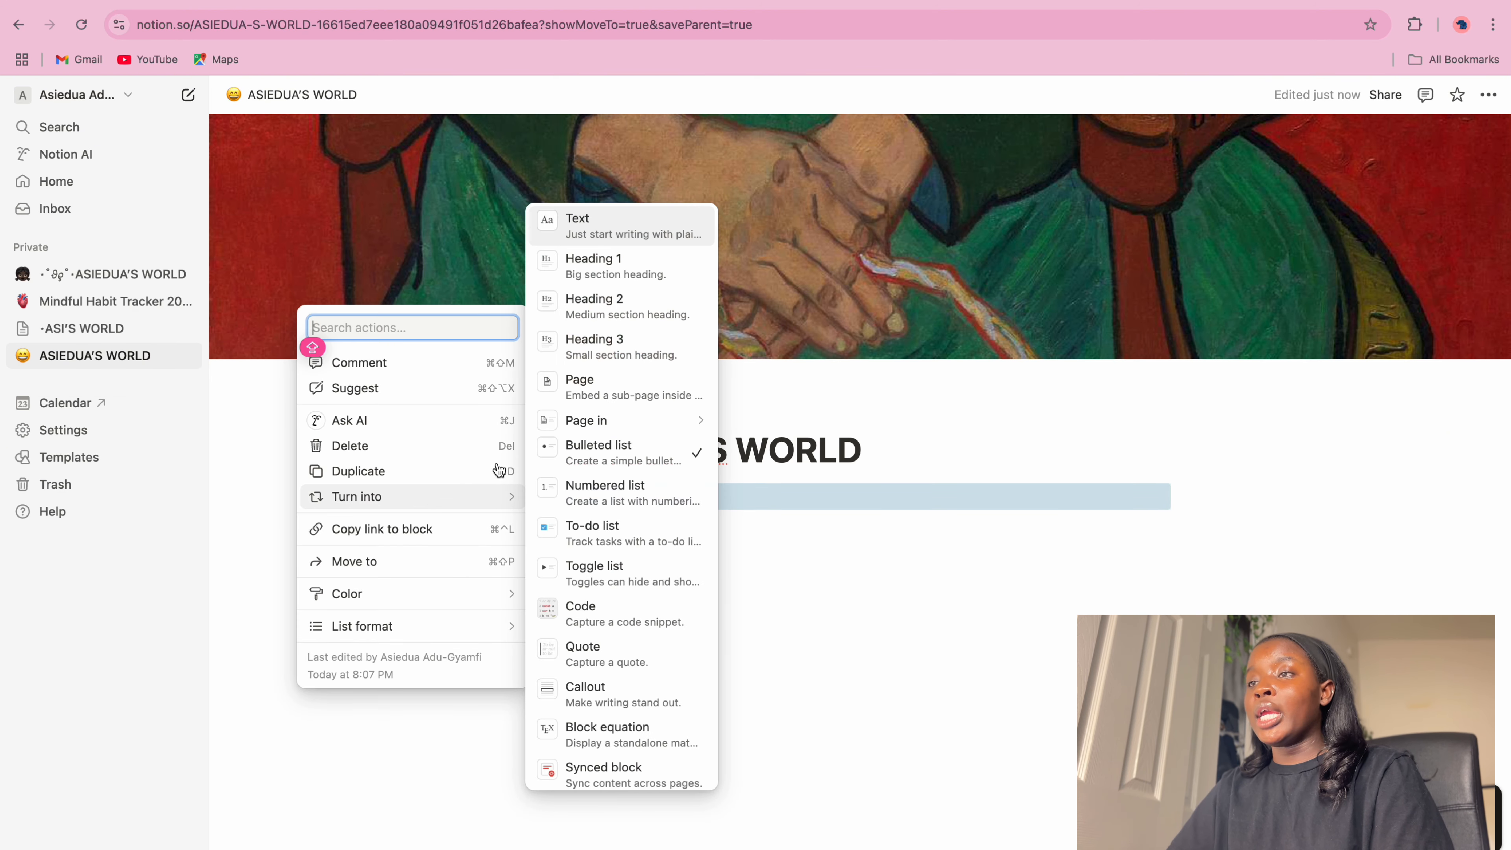
click(608, 640)
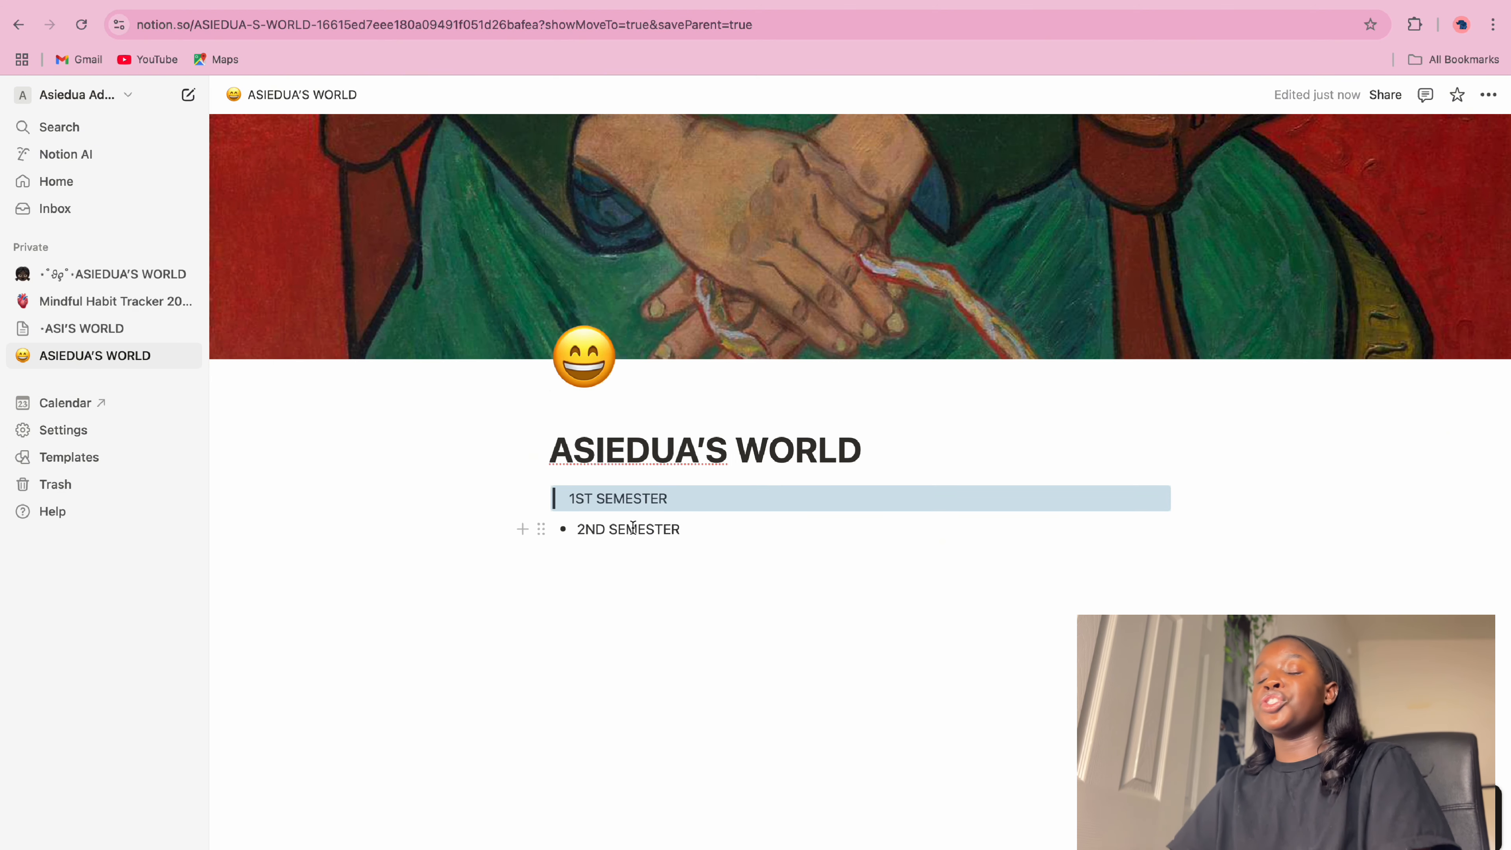
click(543, 497)
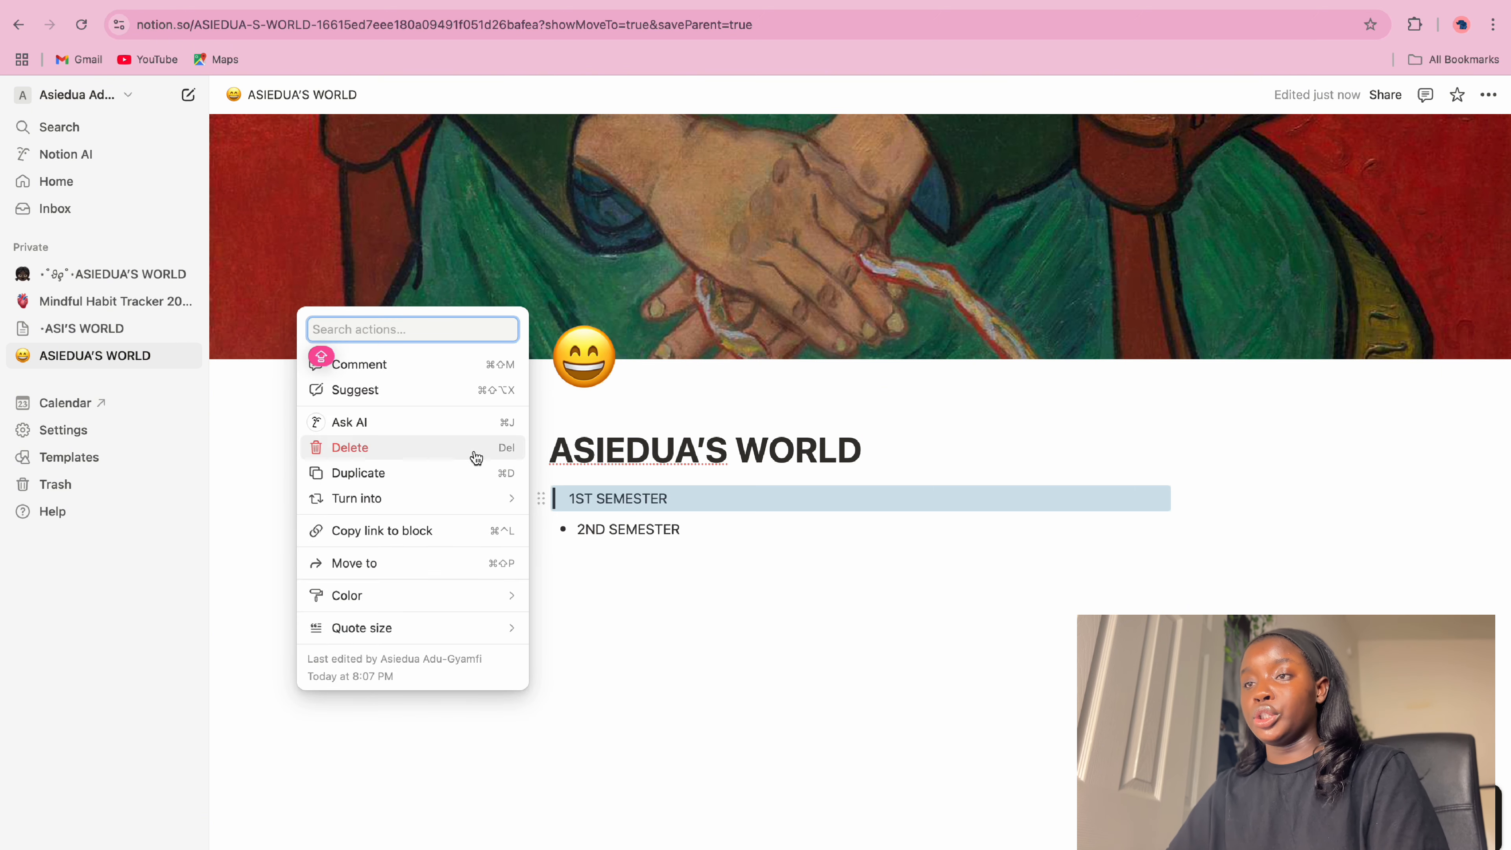
mouse_move(472, 499)
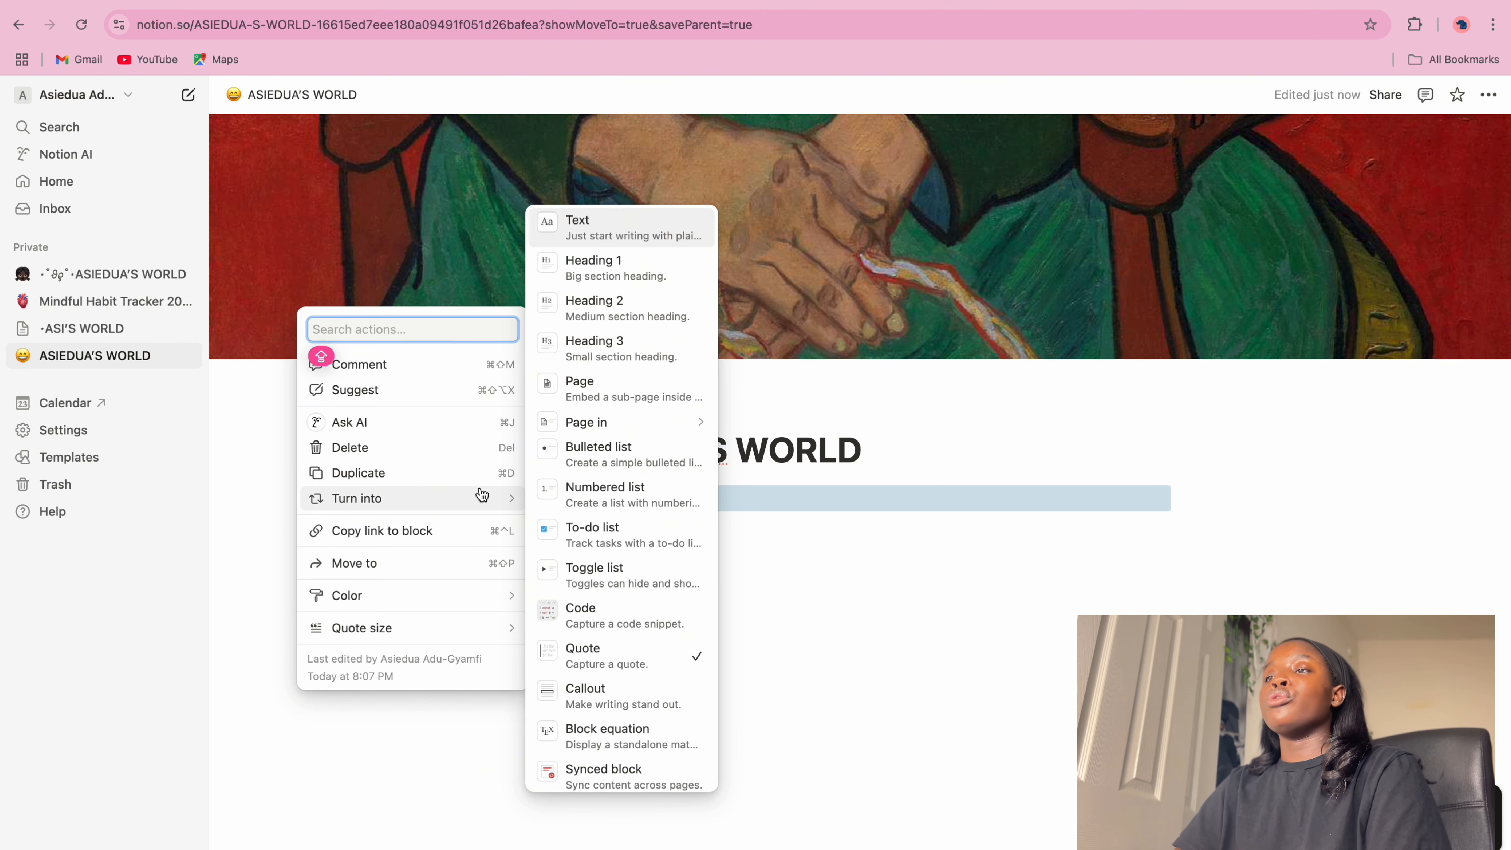
scroll(631, 671, down, 5)
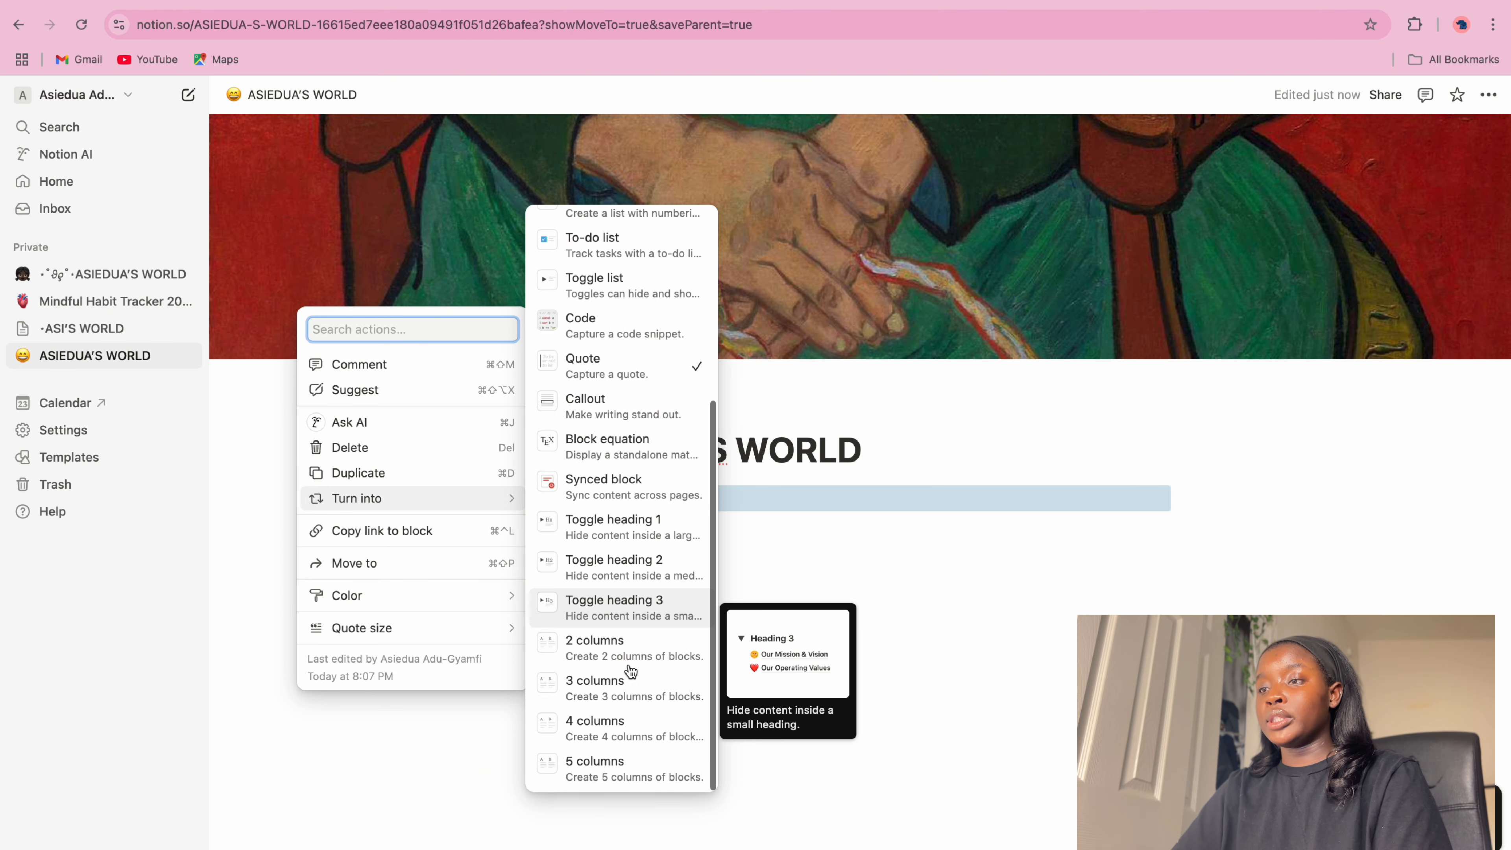
key(Escape)
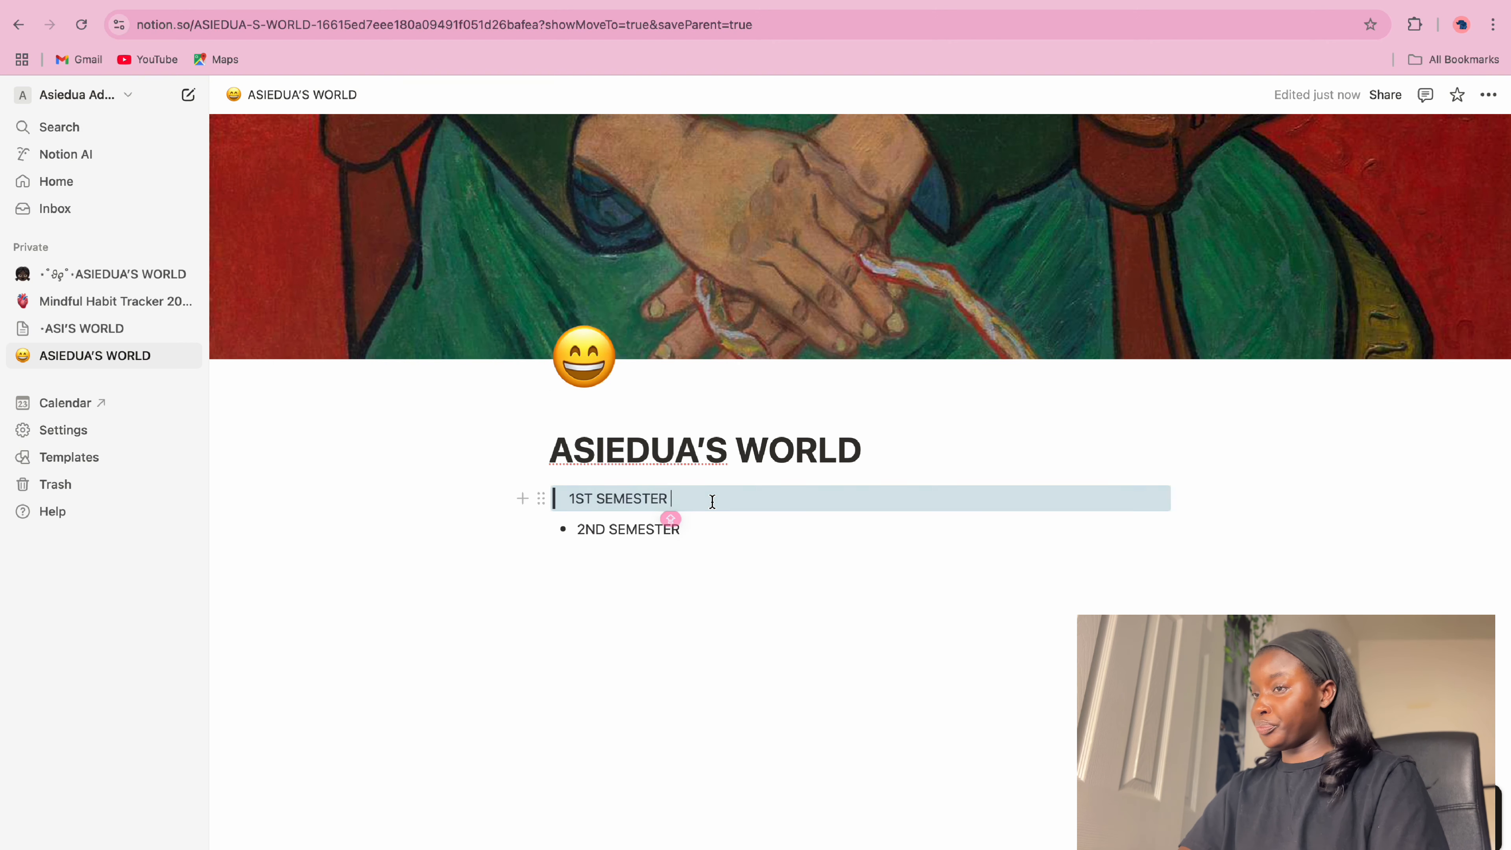
Delete the 1ST SEMESTER and 2ND SEMESTER lines and insert a simple table under the page title
key(Delete)
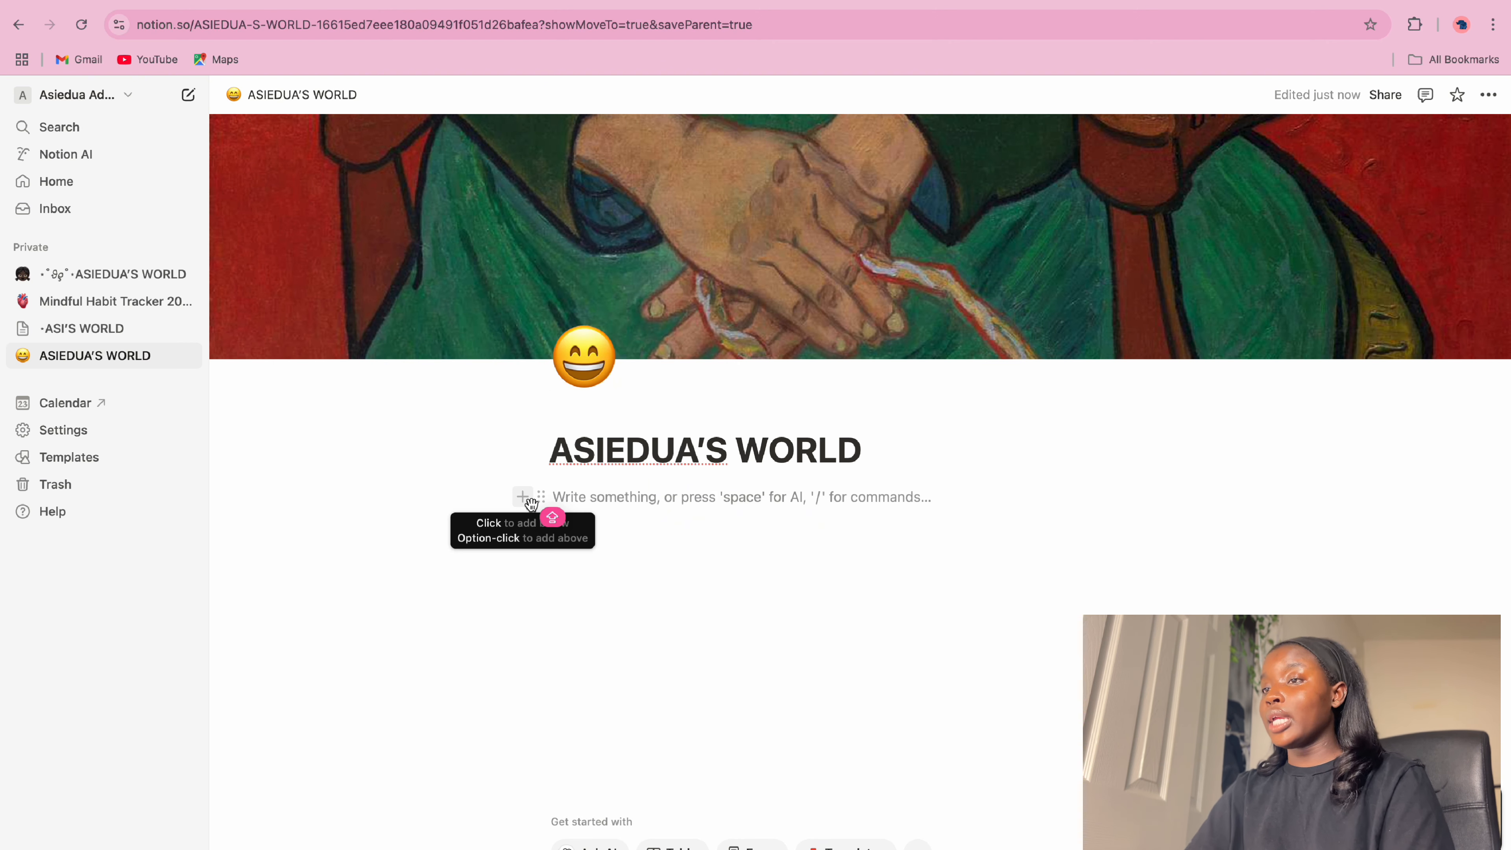
click(524, 497)
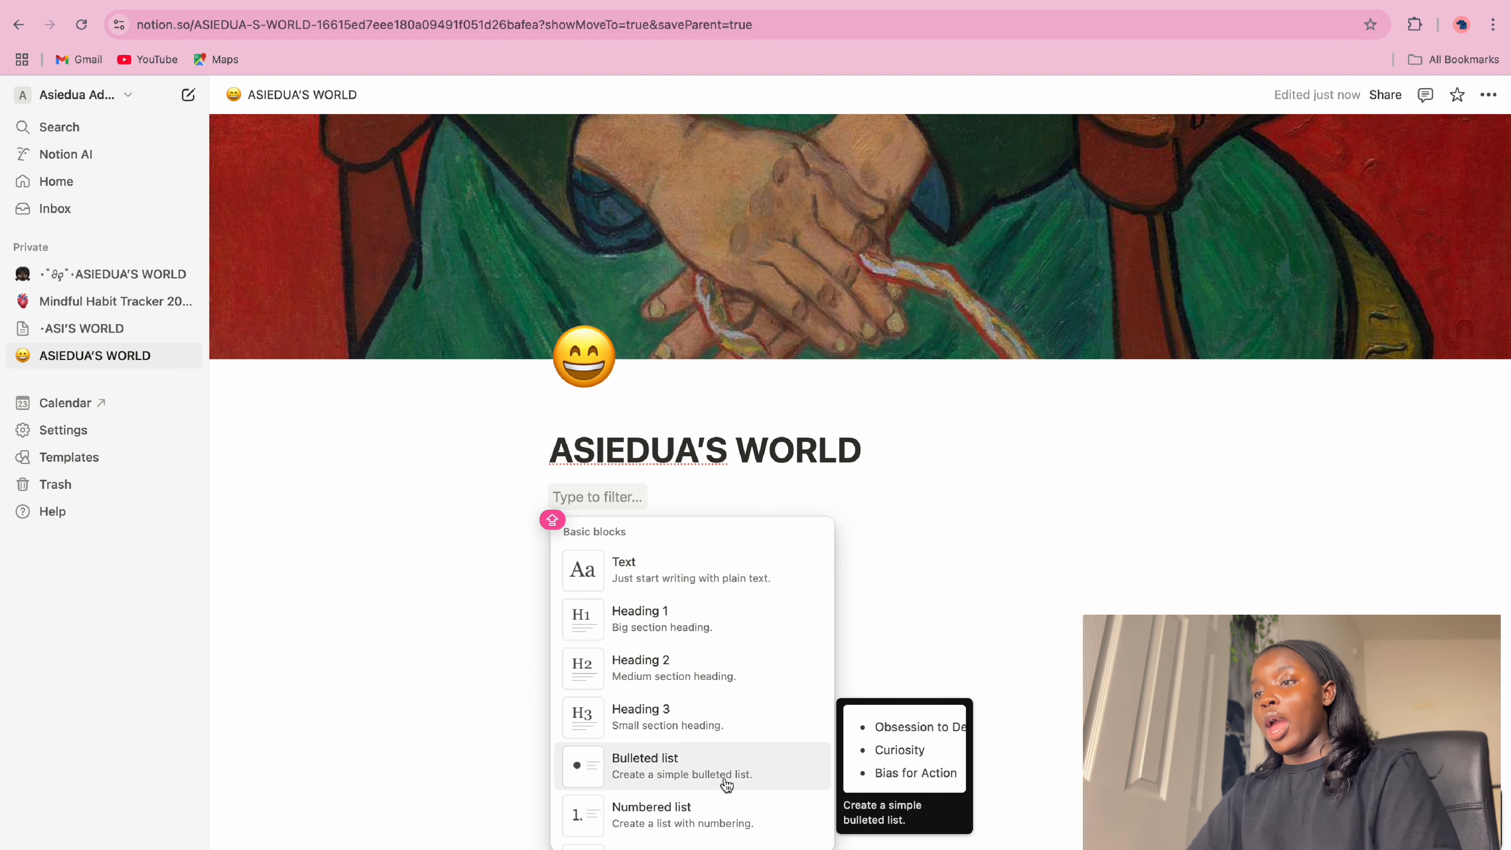
scroll(714, 788, down, 2)
scroll(714, 787, down, 1)
scroll(692, 790, down, 4)
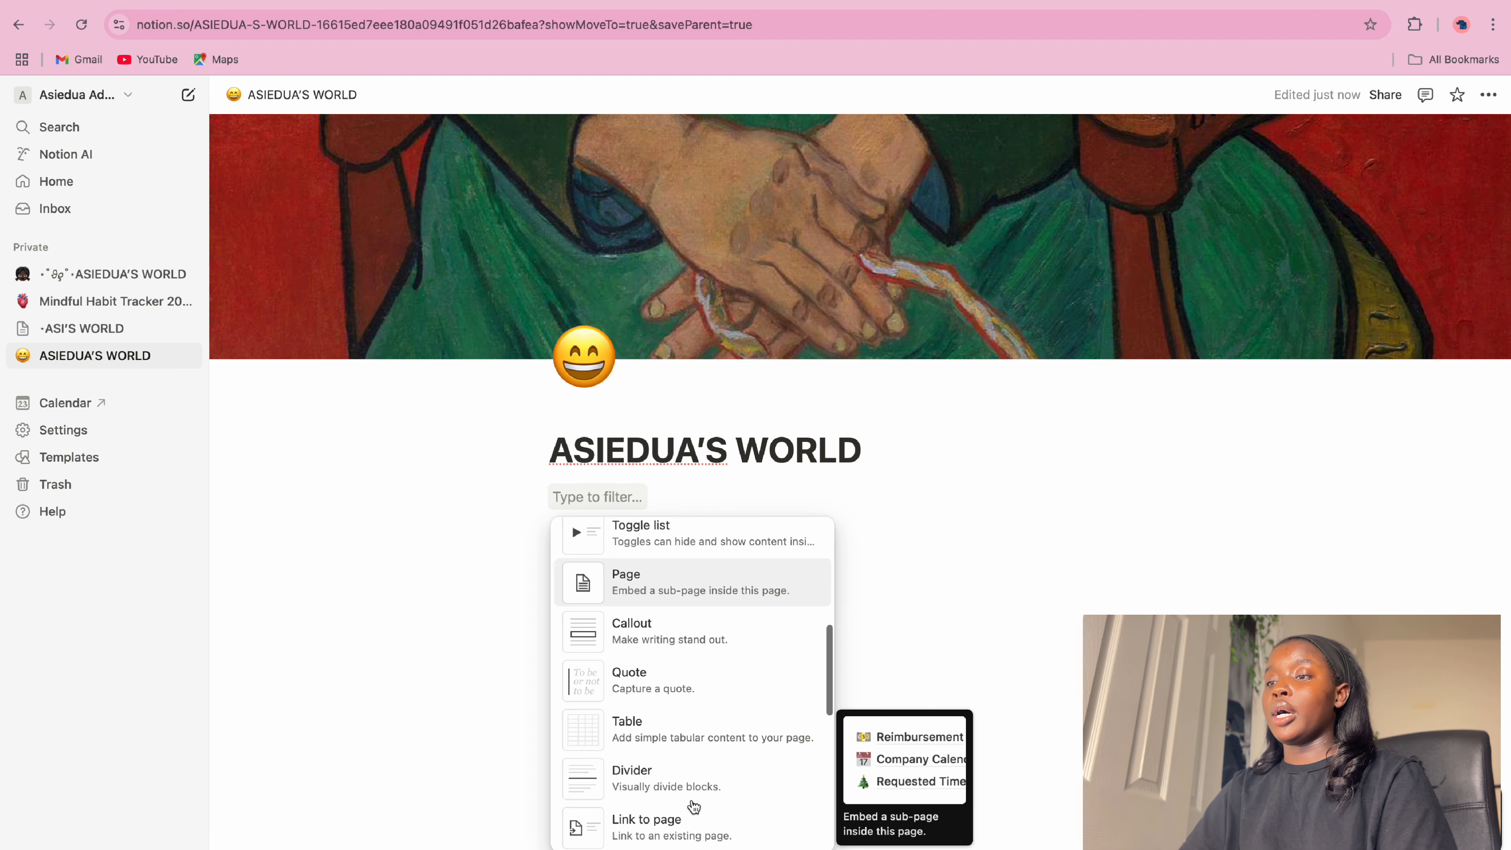
key(shift)
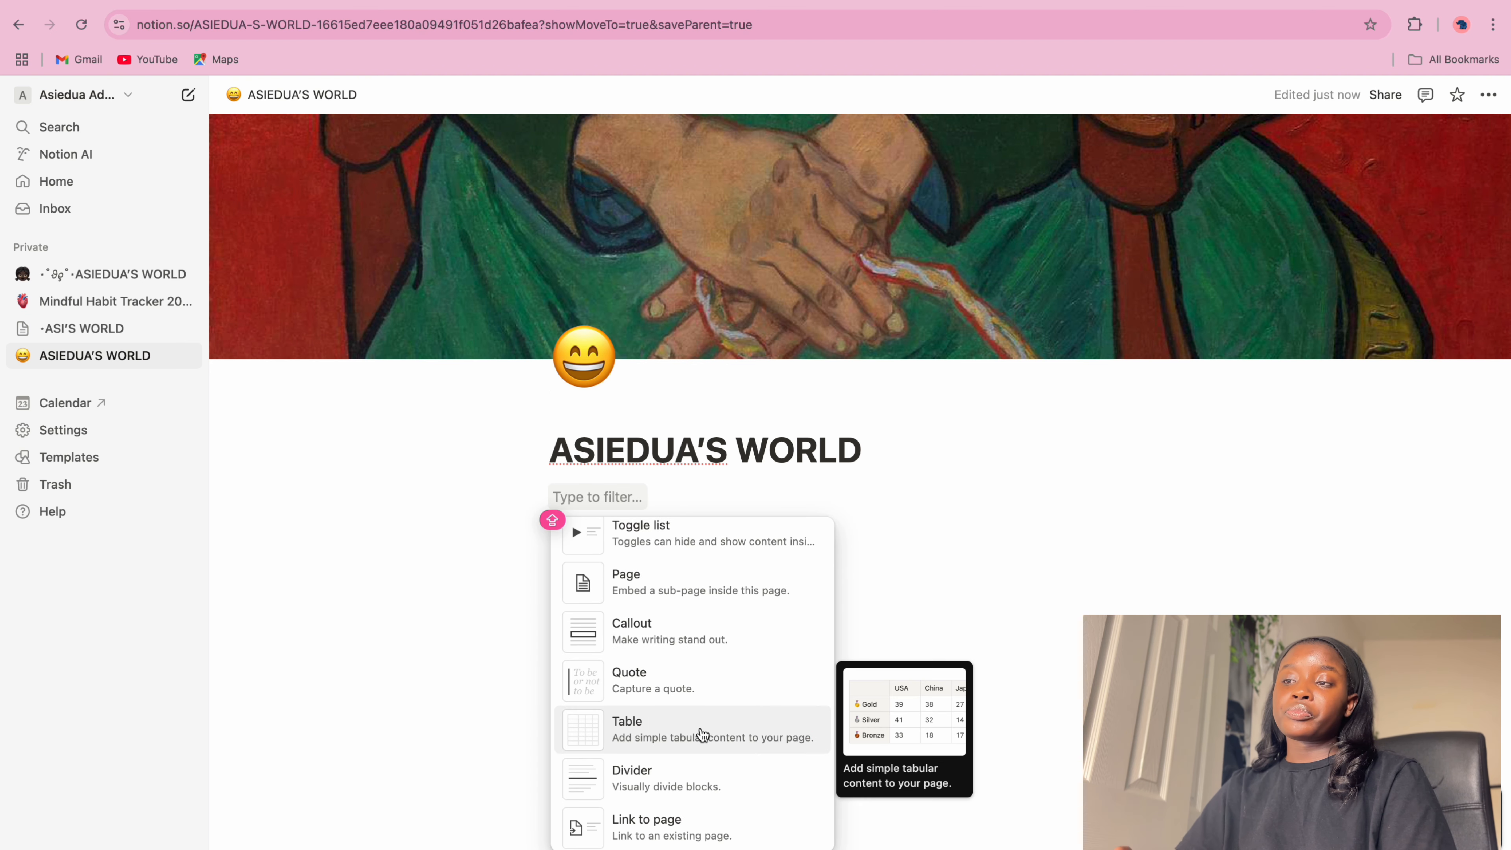
click(703, 734)
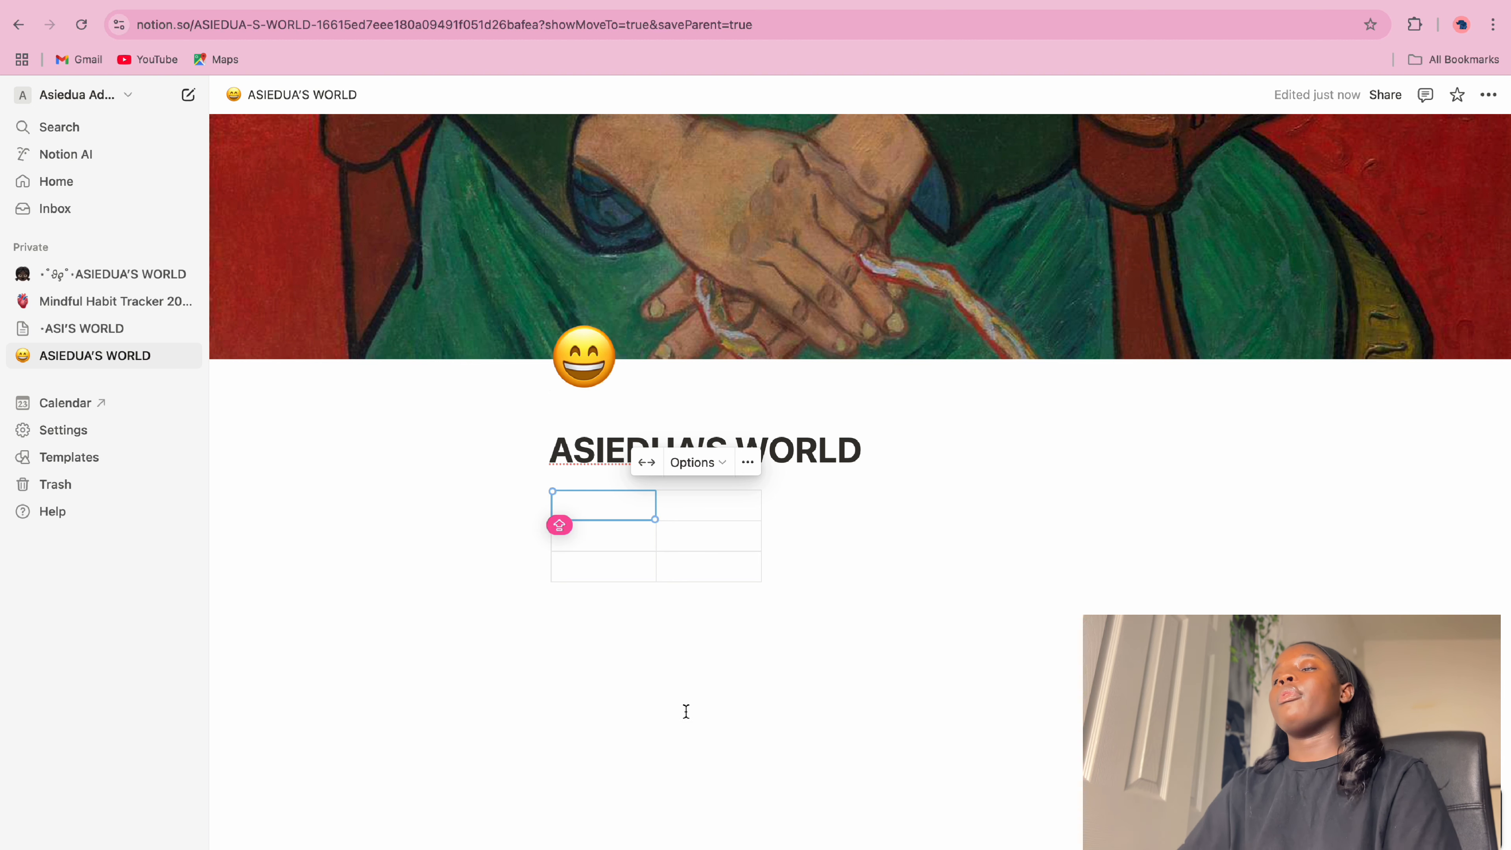
Convert the simple table into a database and title it "HOMEWORK ASSIGNMENT"
click(541, 505)
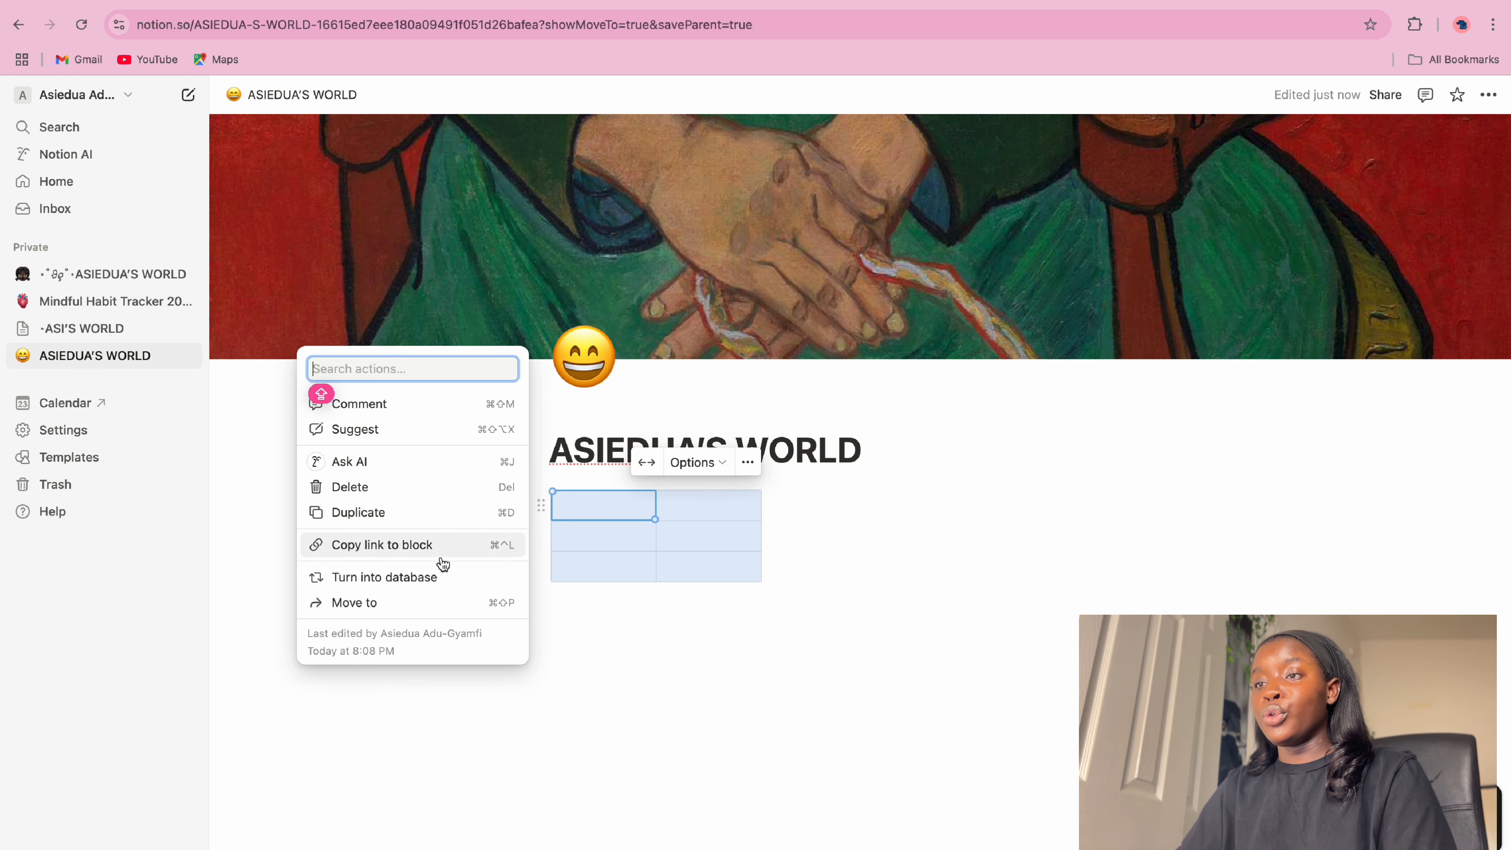
click(441, 580)
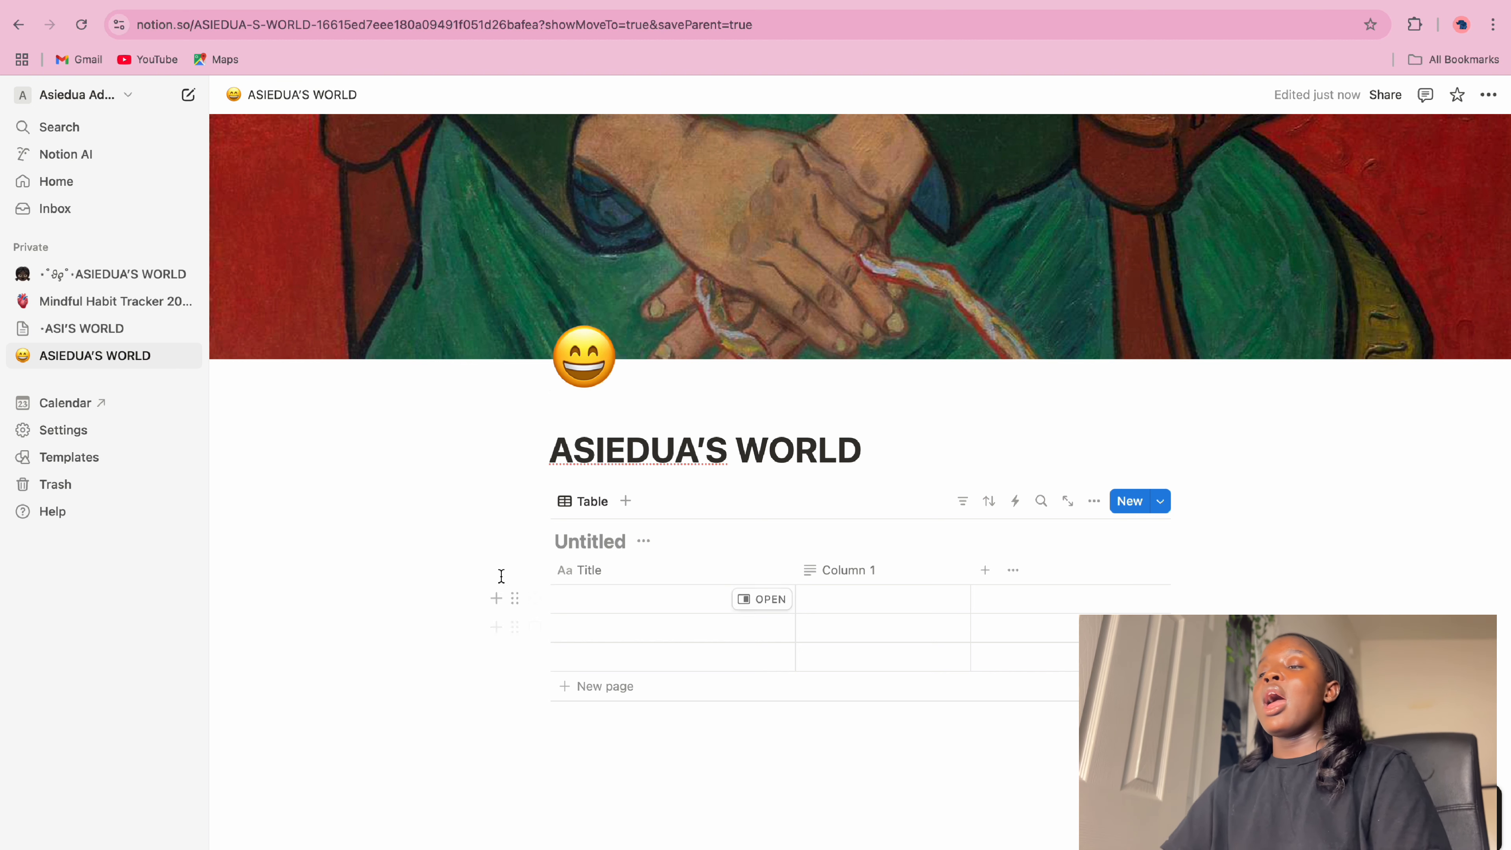
text(HOMEWORK ASSIGNMENT)
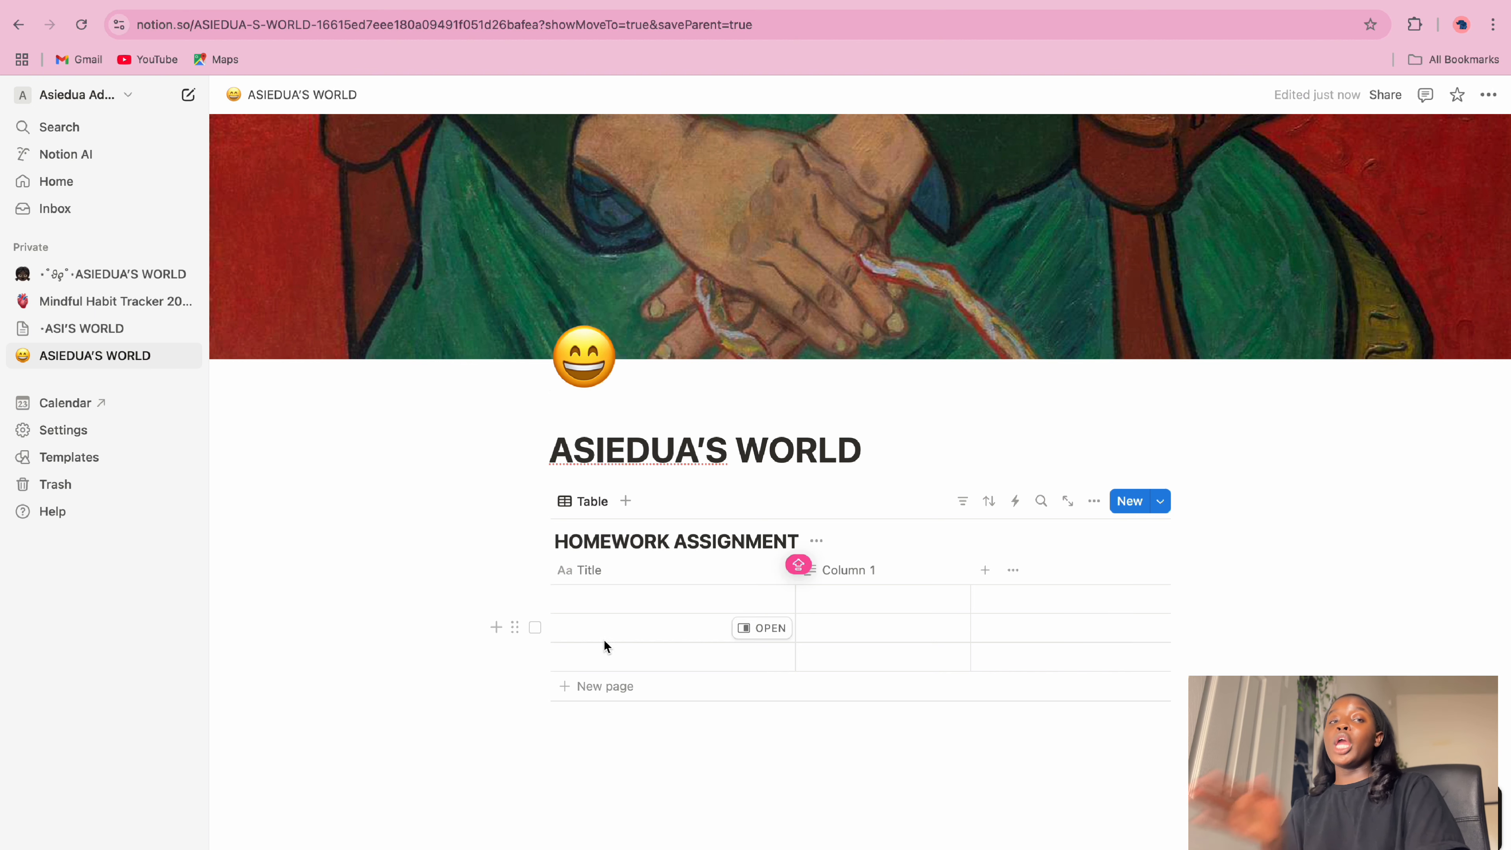
Rename the database's Title column to "ASSIGNMENT"
click(616, 602)
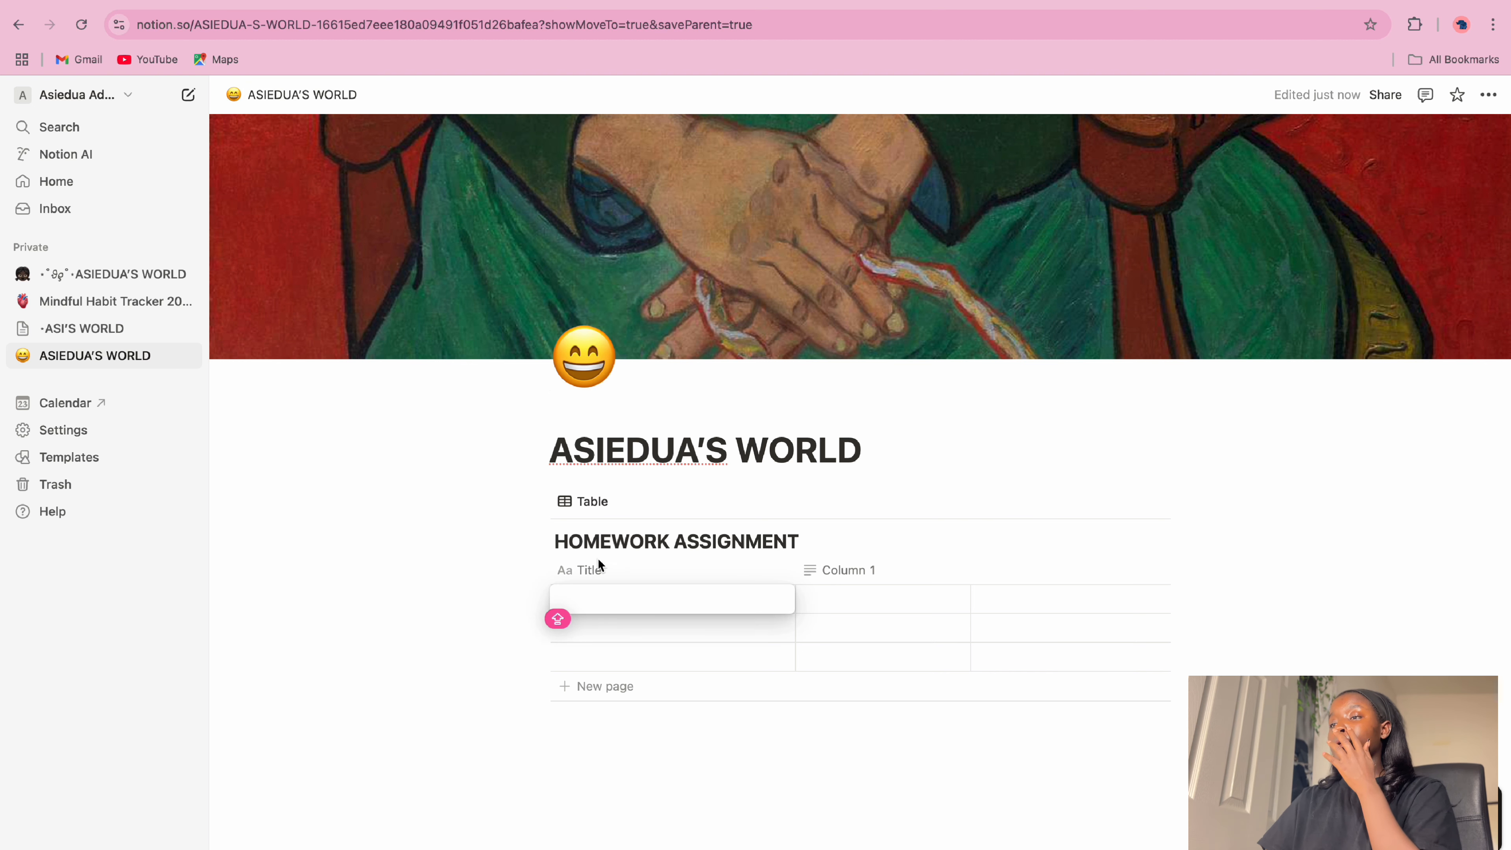
click(613, 569)
text(T)
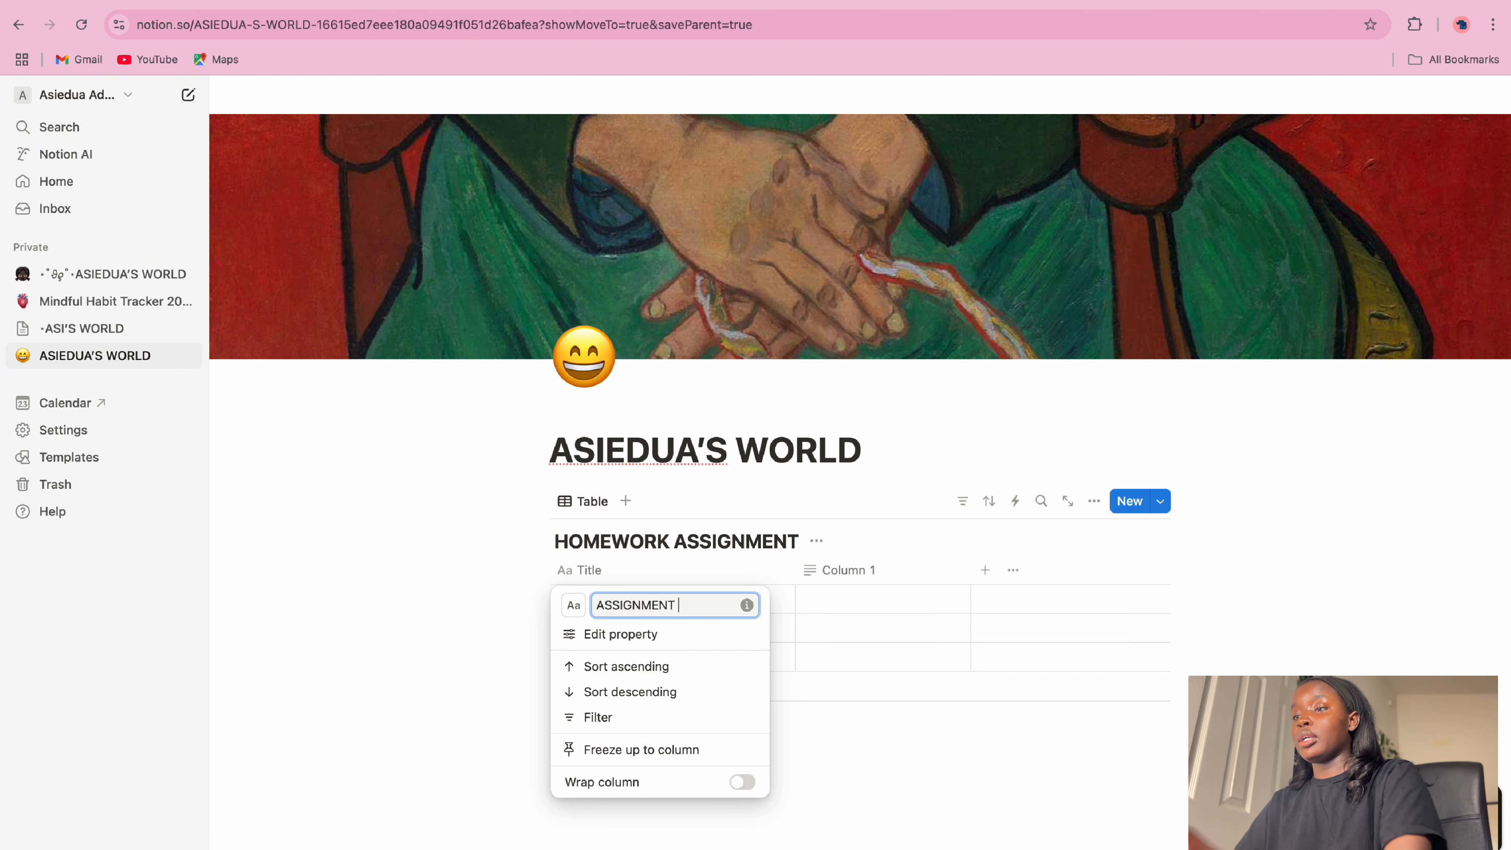
key(Return)
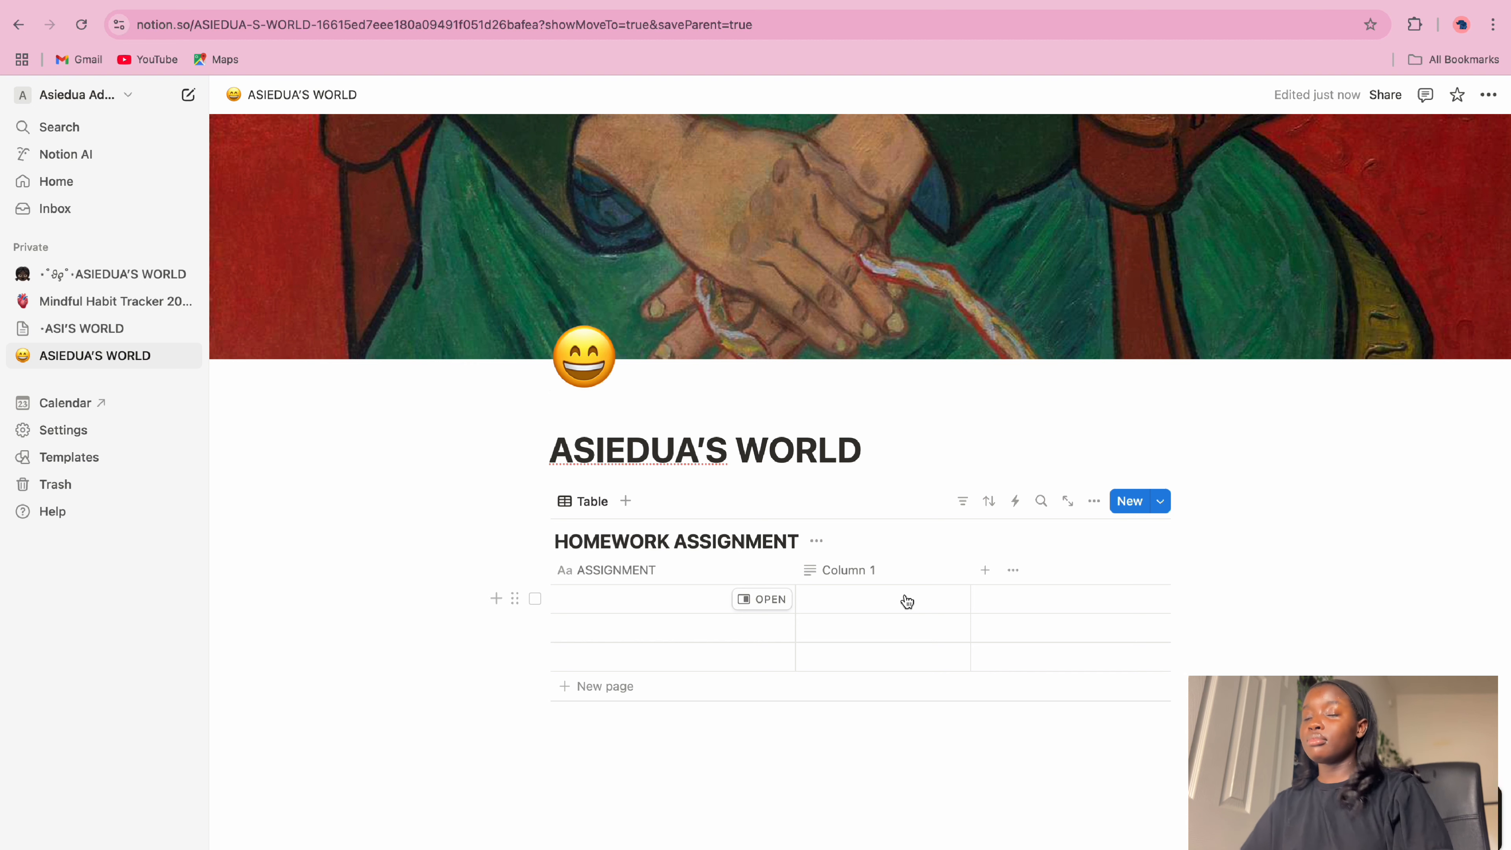
Enter "chem 120 hw sheet" in the first row of the ASSIGNMENT column
click(875, 569)
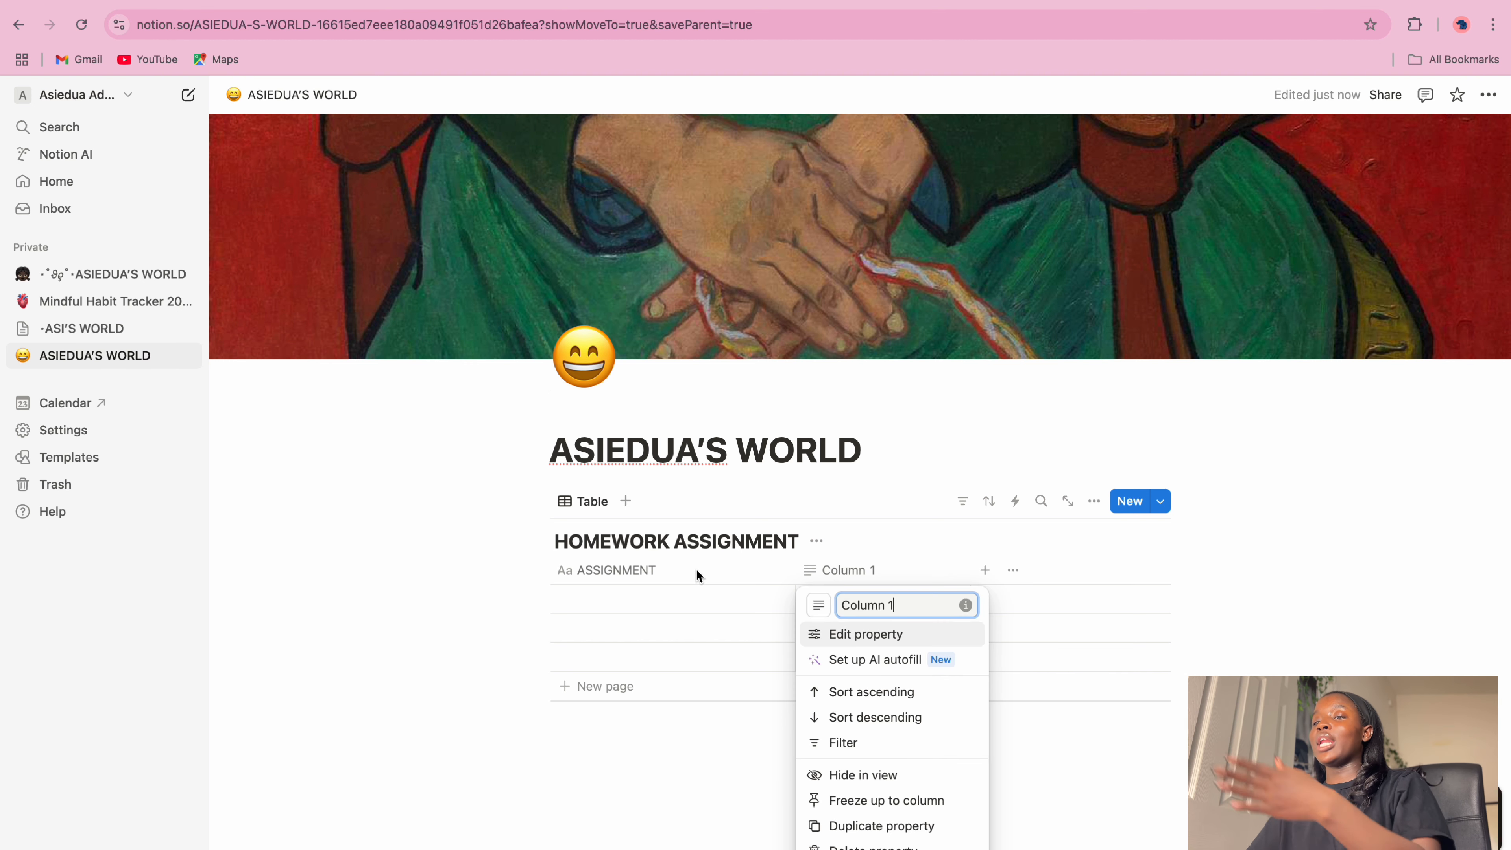
click(625, 604)
click(626, 599)
text(chem )
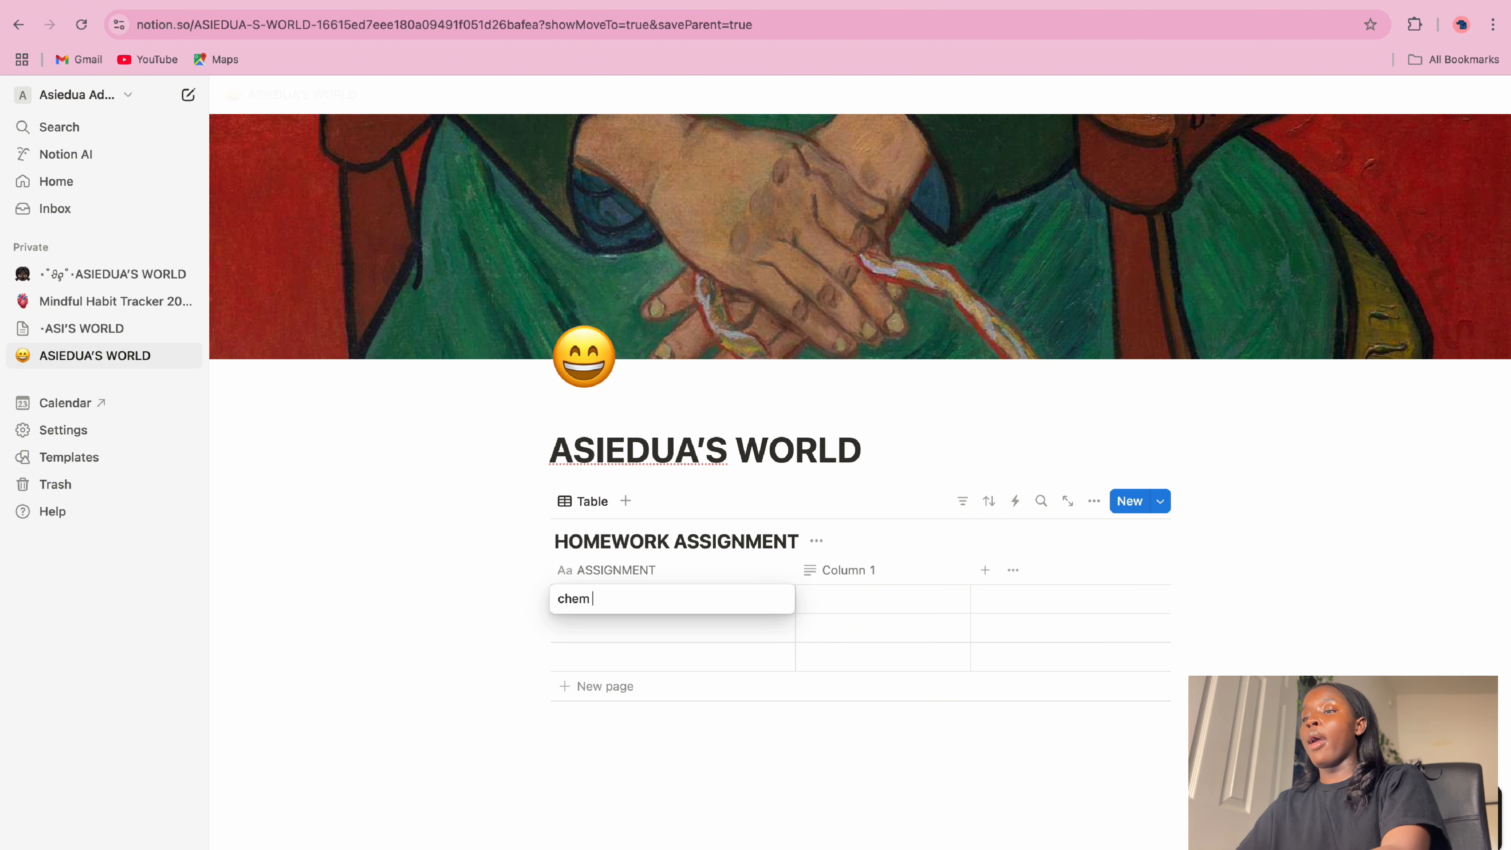
text(120 )
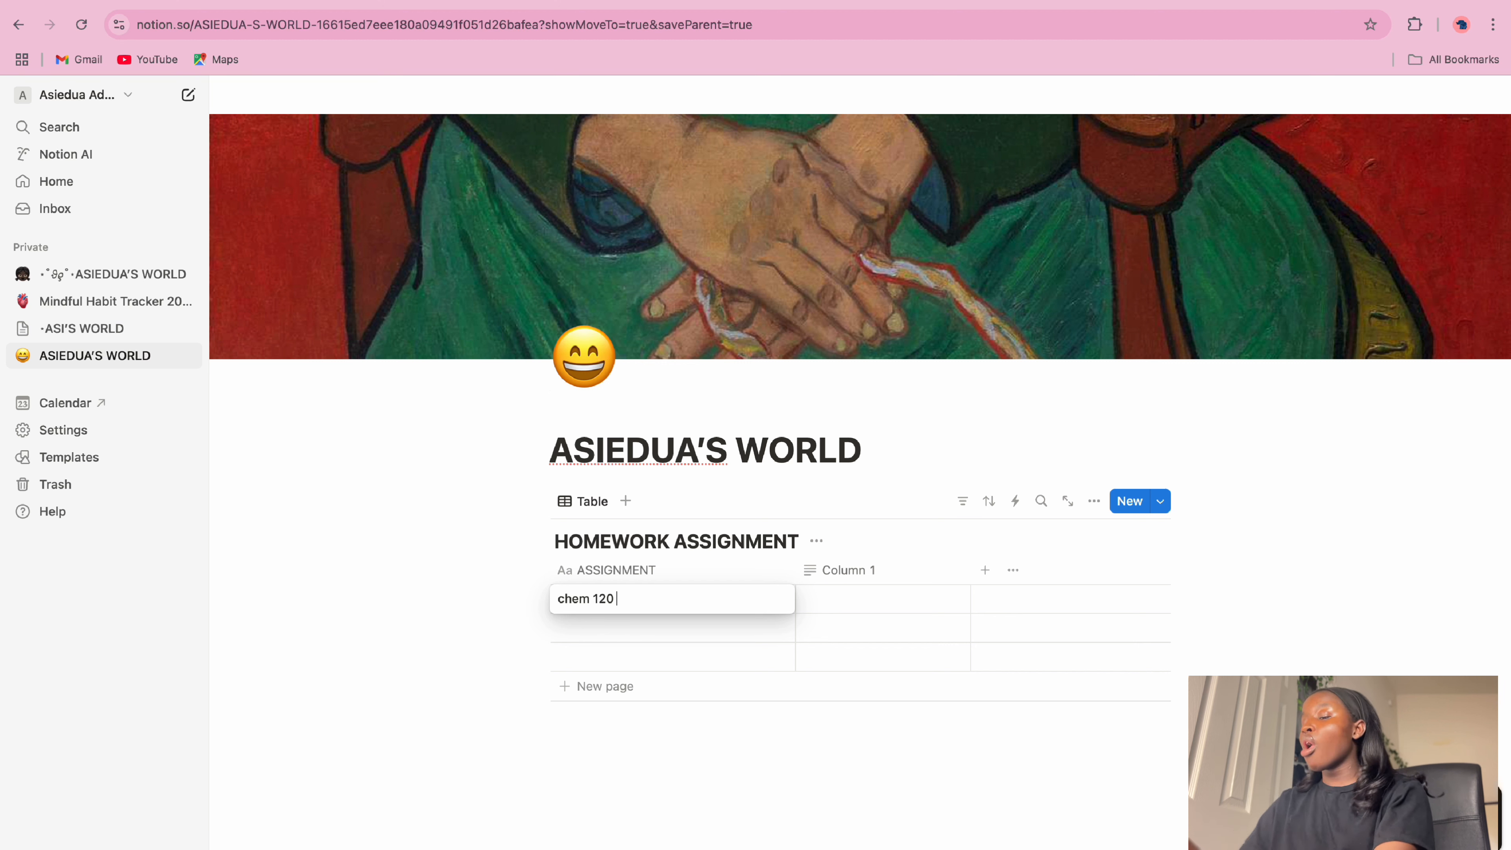
text(hjw)
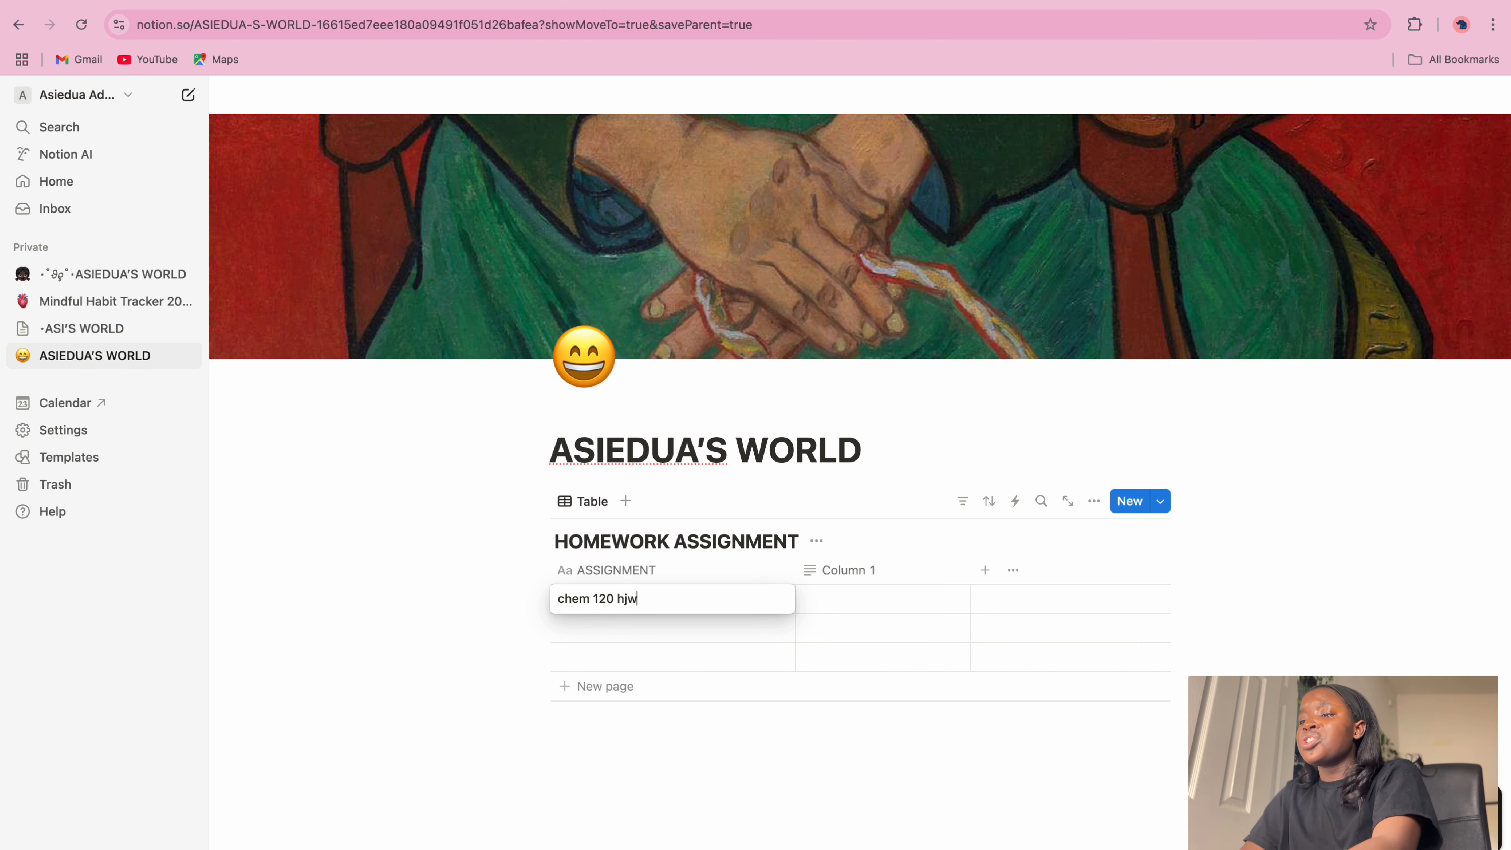
key(BackSpace)
key(BackSpace)
text(w sheet)
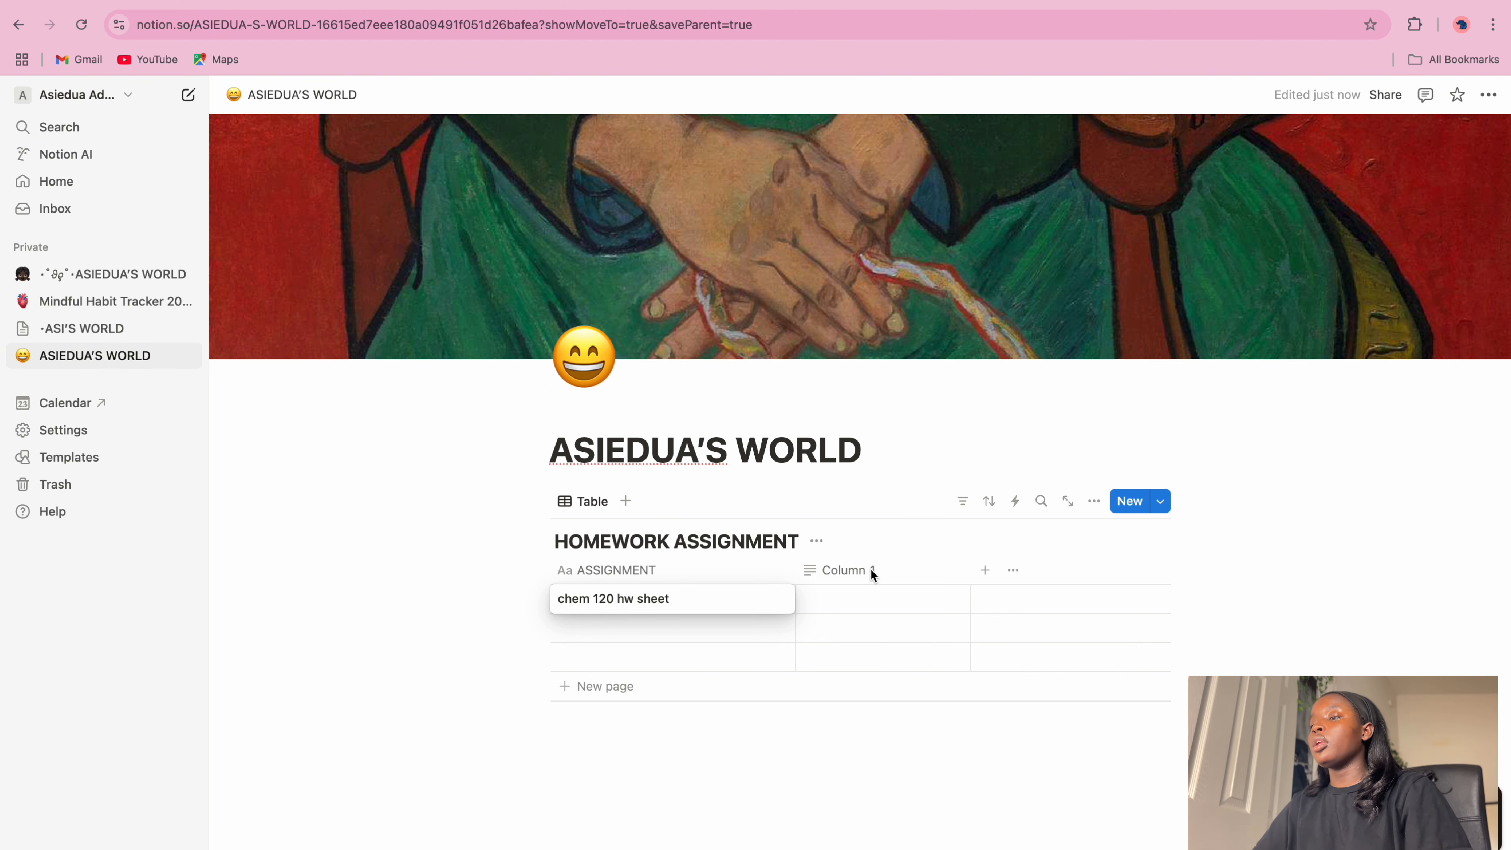
key(Escape)
Rename the Column 1 property of the homework database to "due date"
click(853, 571)
triple_click(917, 603)
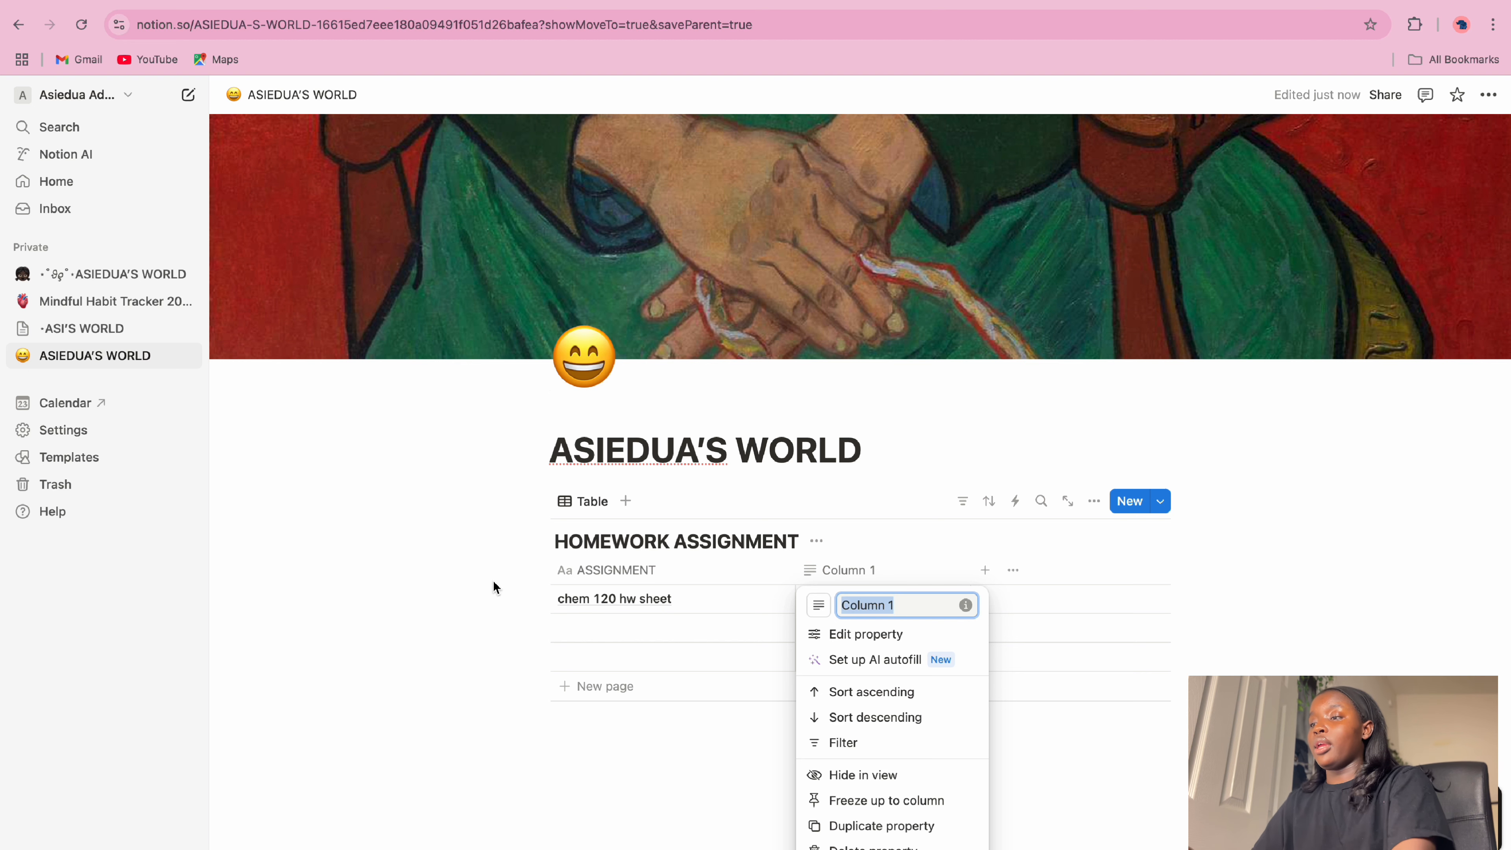
text(due date)
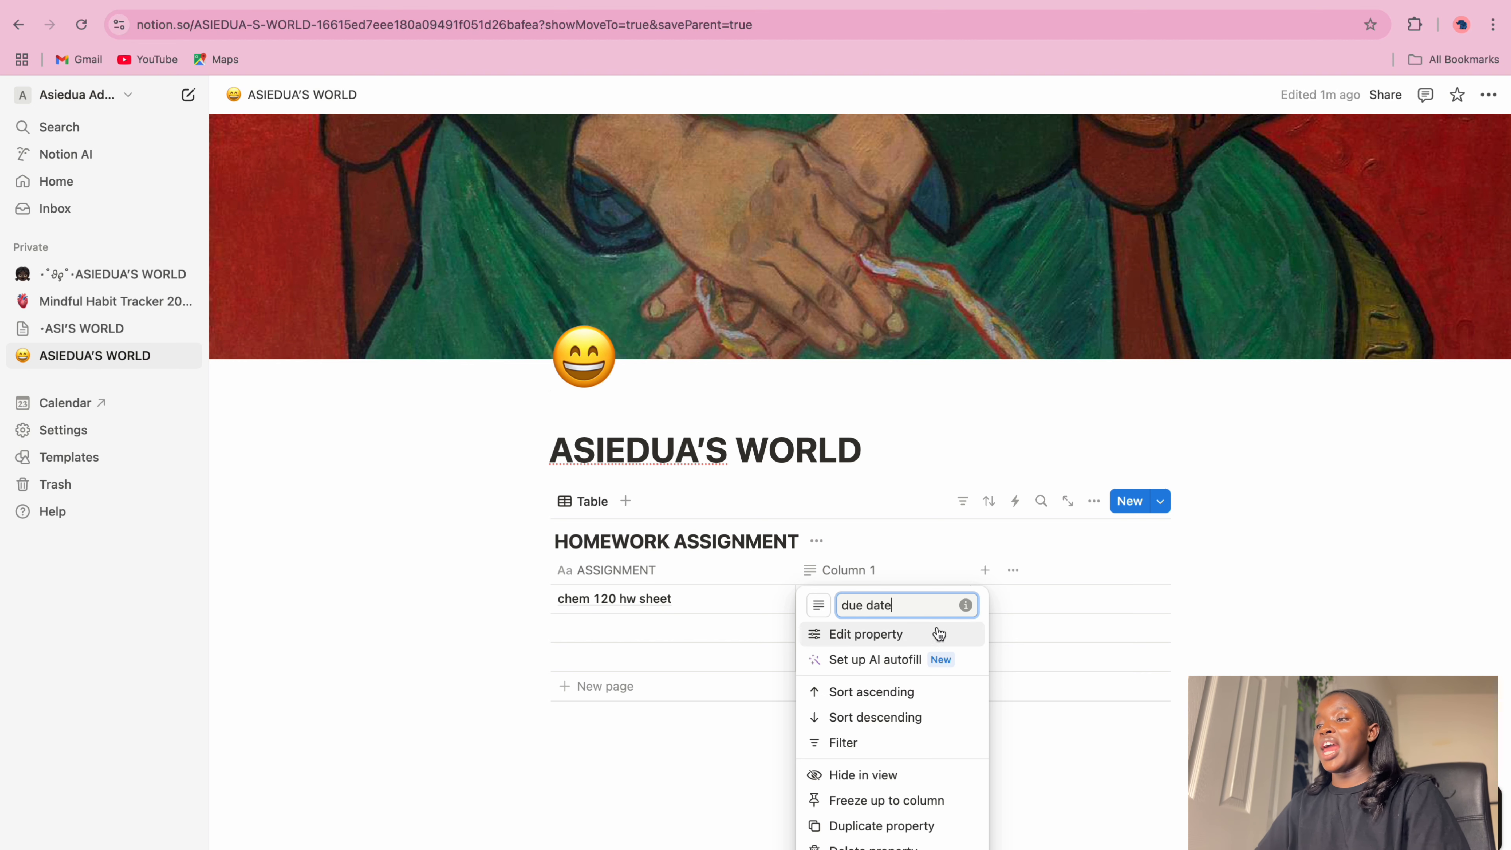
click(909, 634)
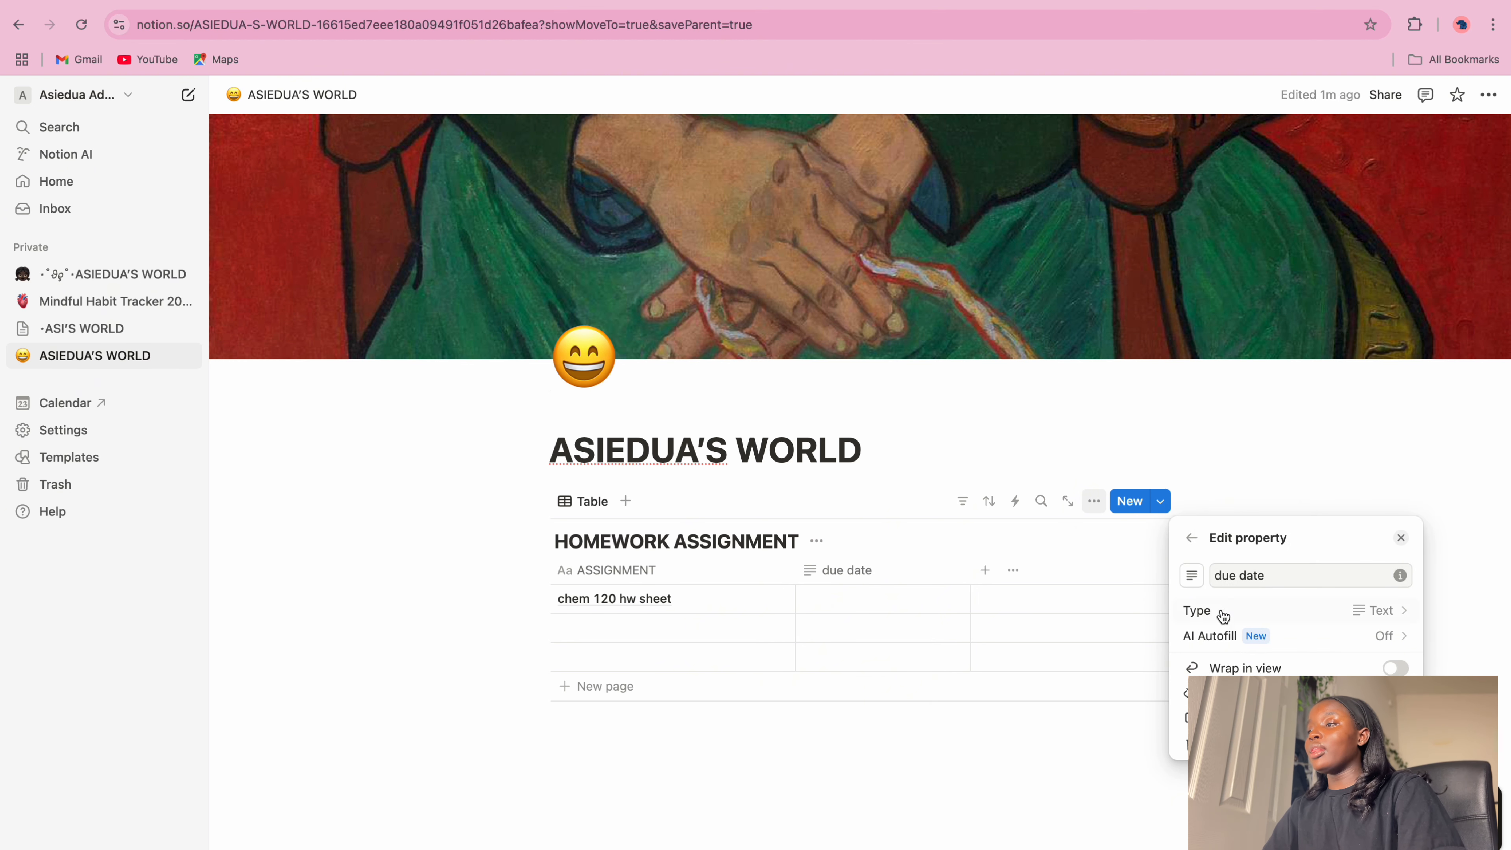
click(1003, 598)
Change the due date property's type to Date
click(809, 571)
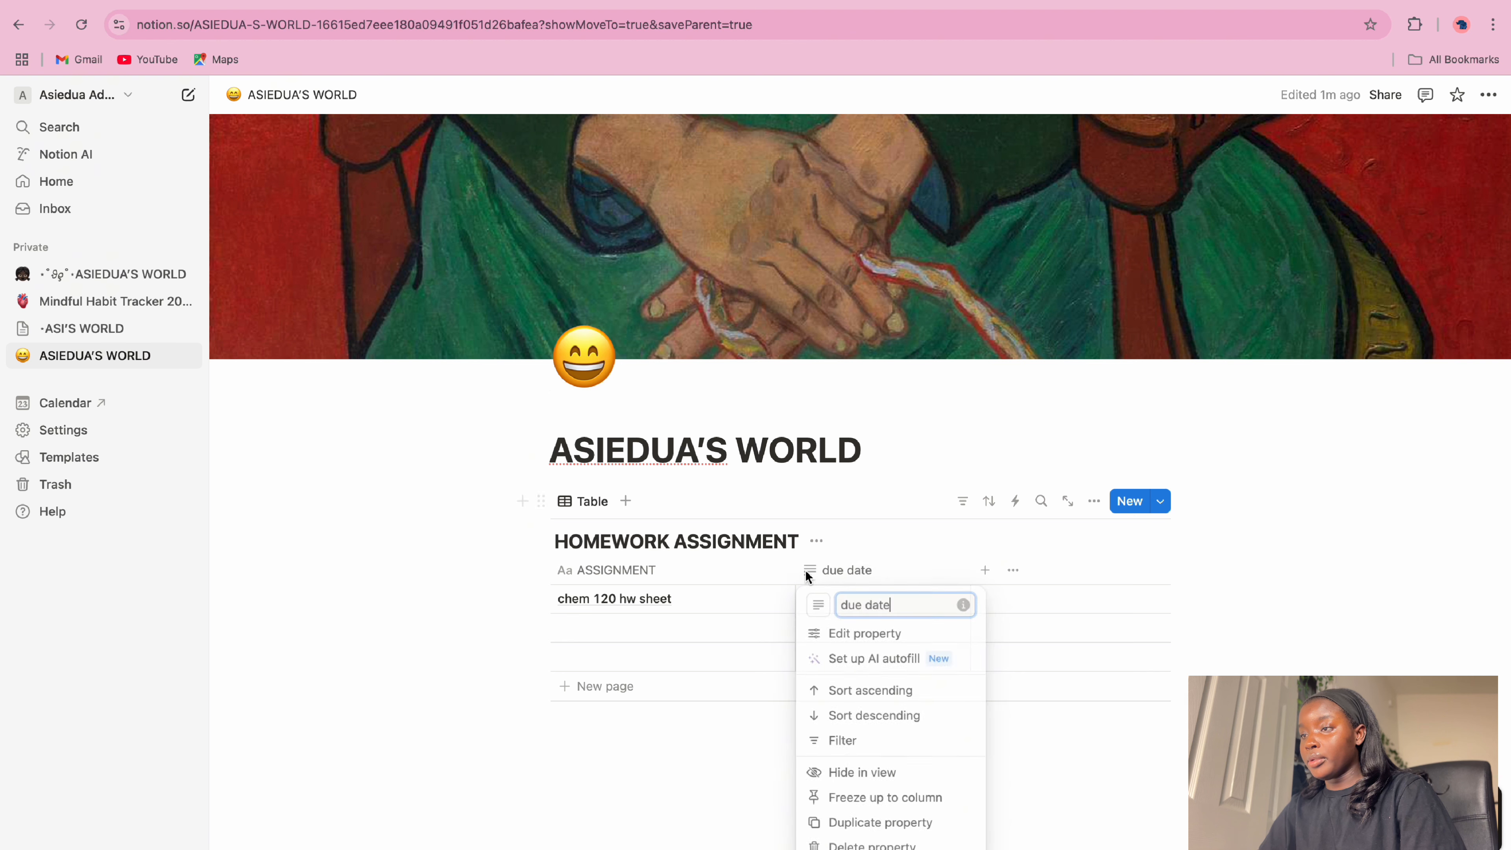
click(866, 633)
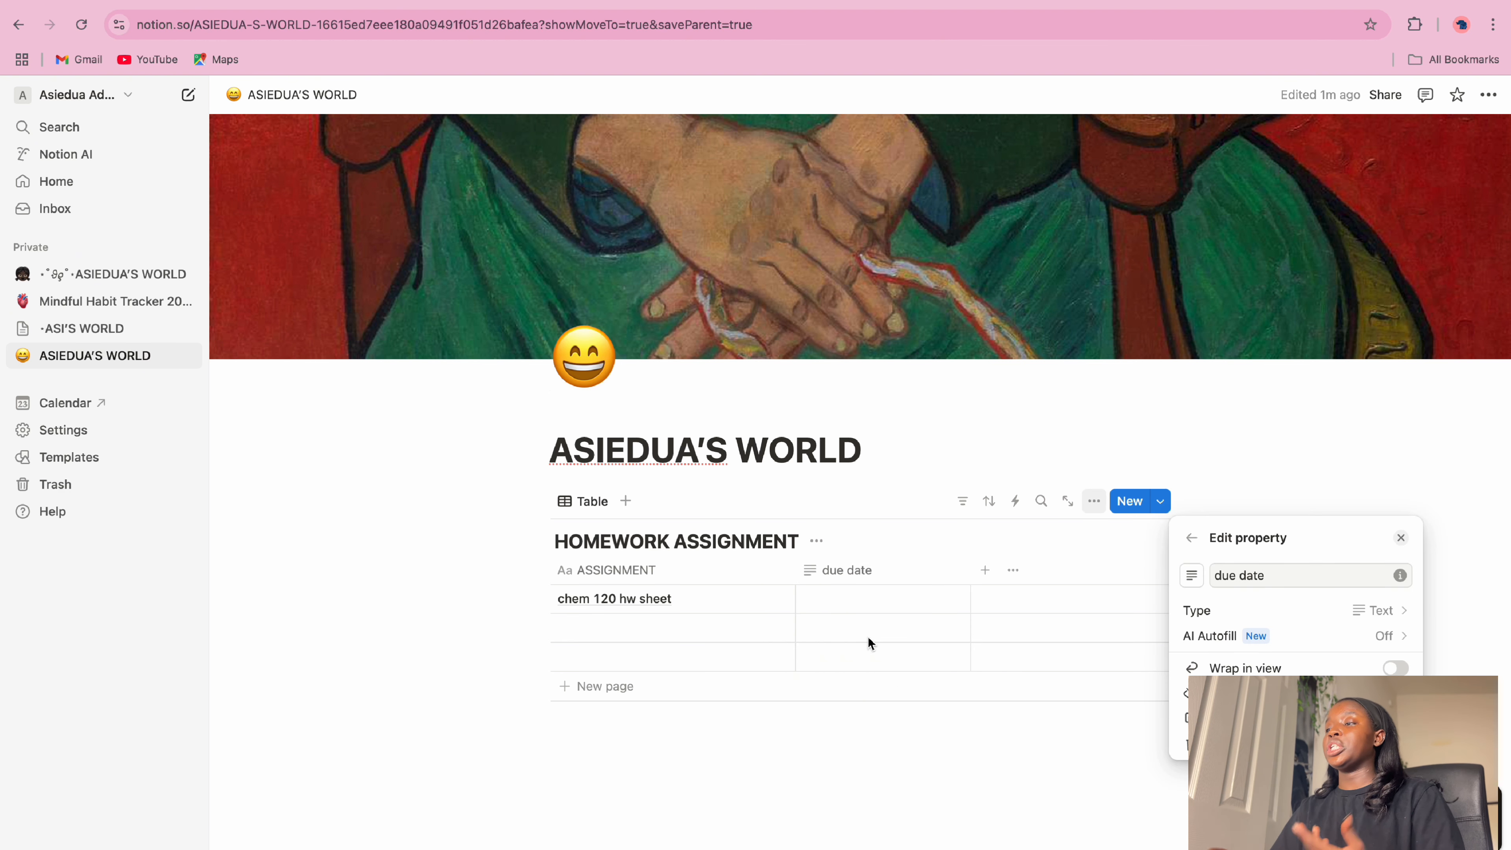
click(1192, 575)
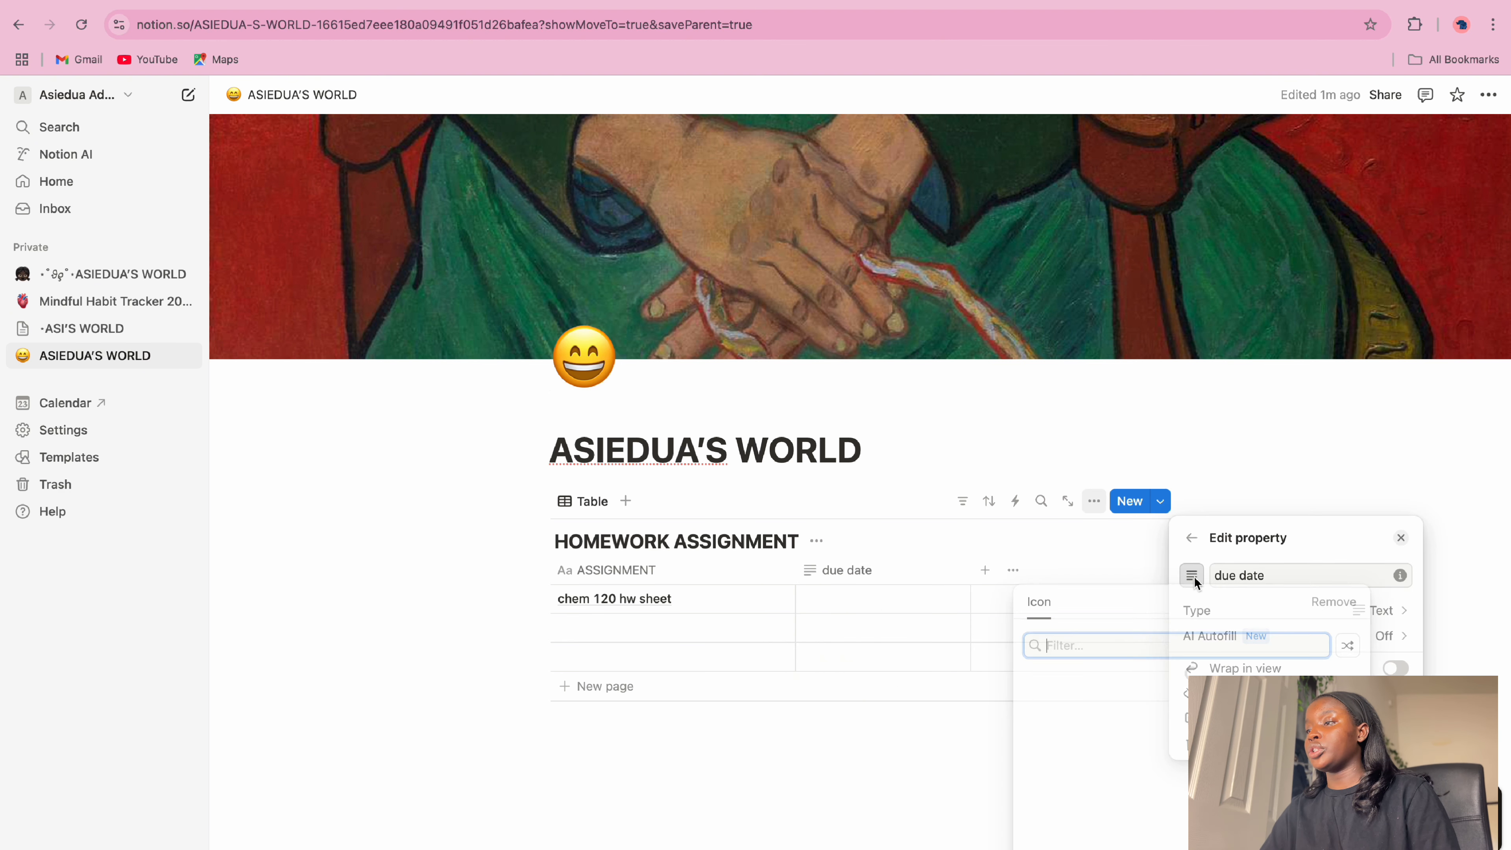
click(1409, 608)
click(1386, 611)
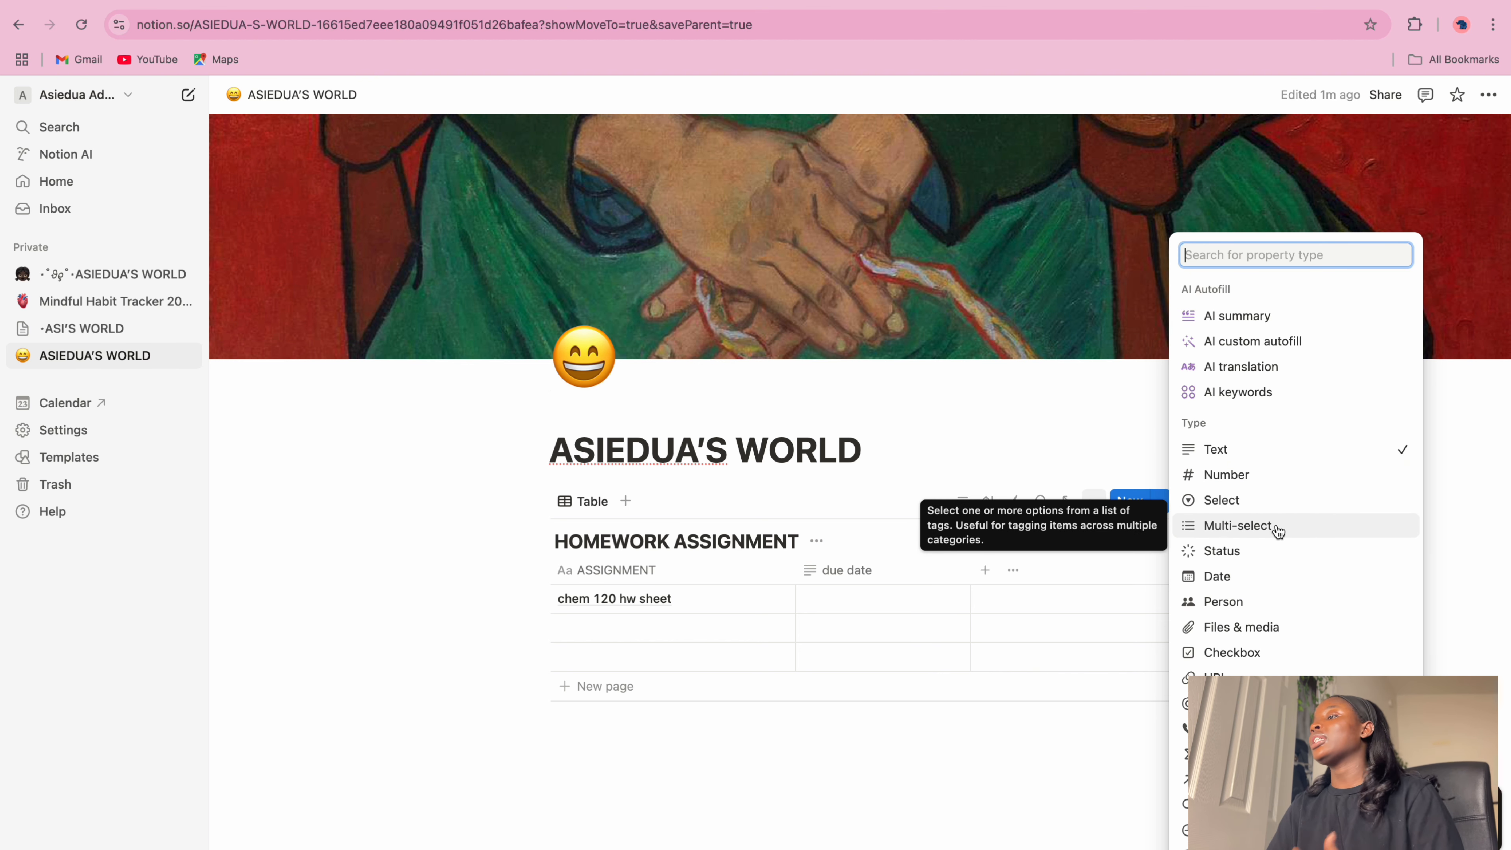
click(1273, 585)
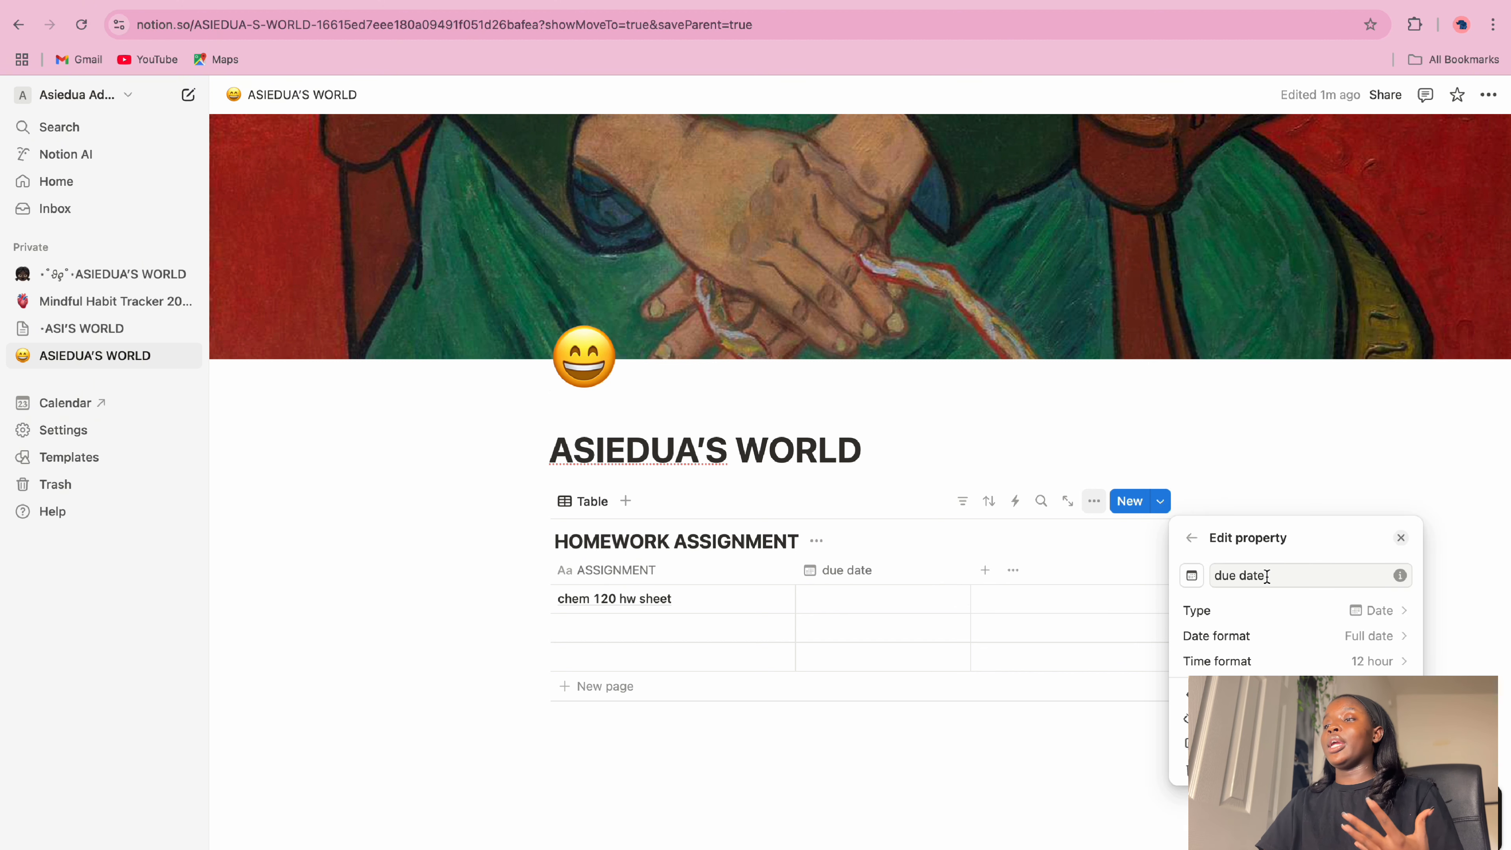
Set the due date of the chem 120 hw sheet row to December 18, 2024
click(855, 604)
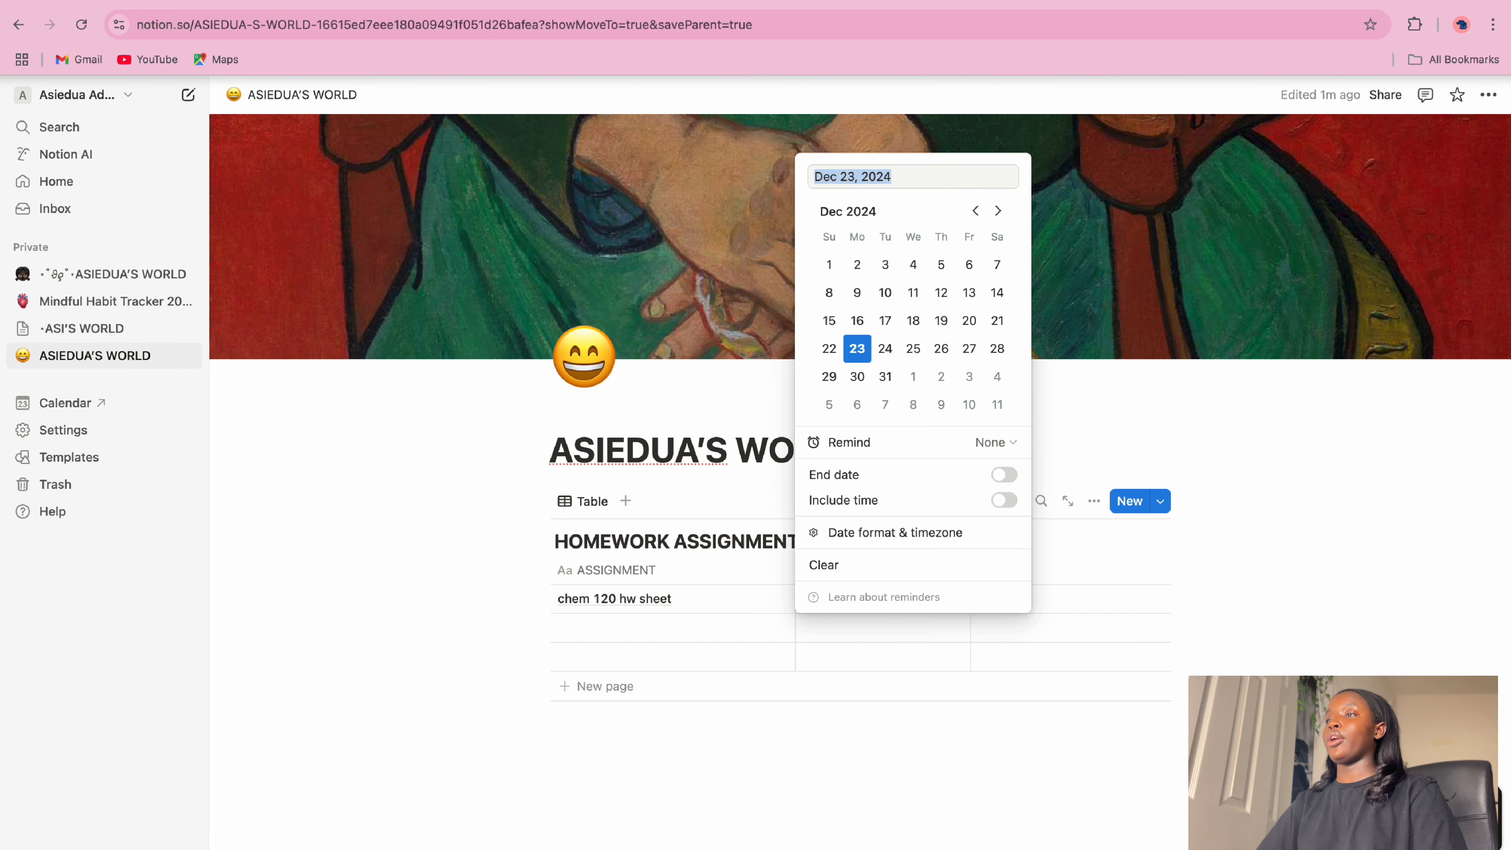
click(915, 323)
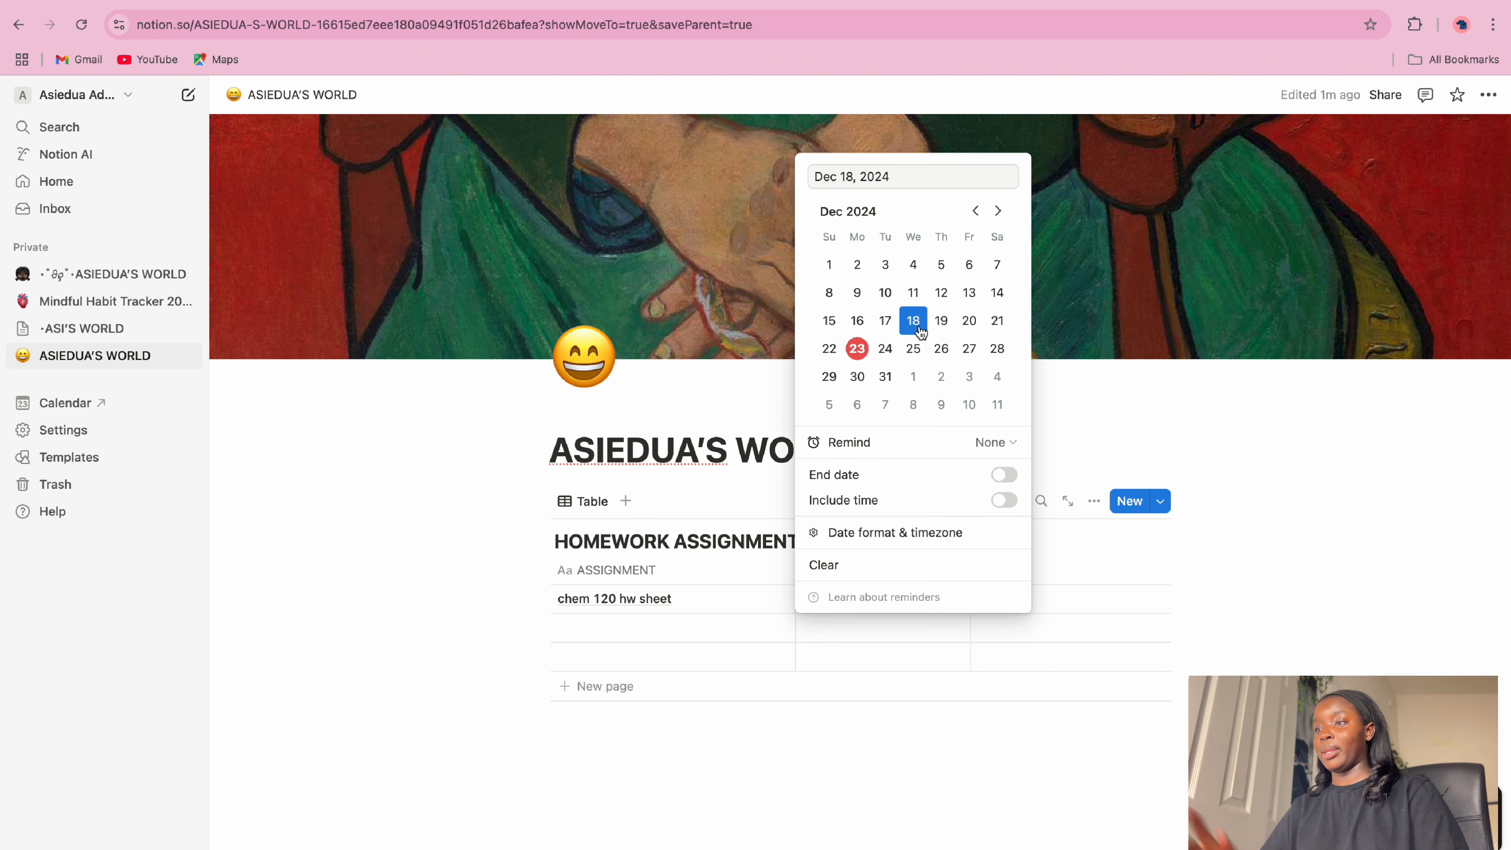
click(890, 671)
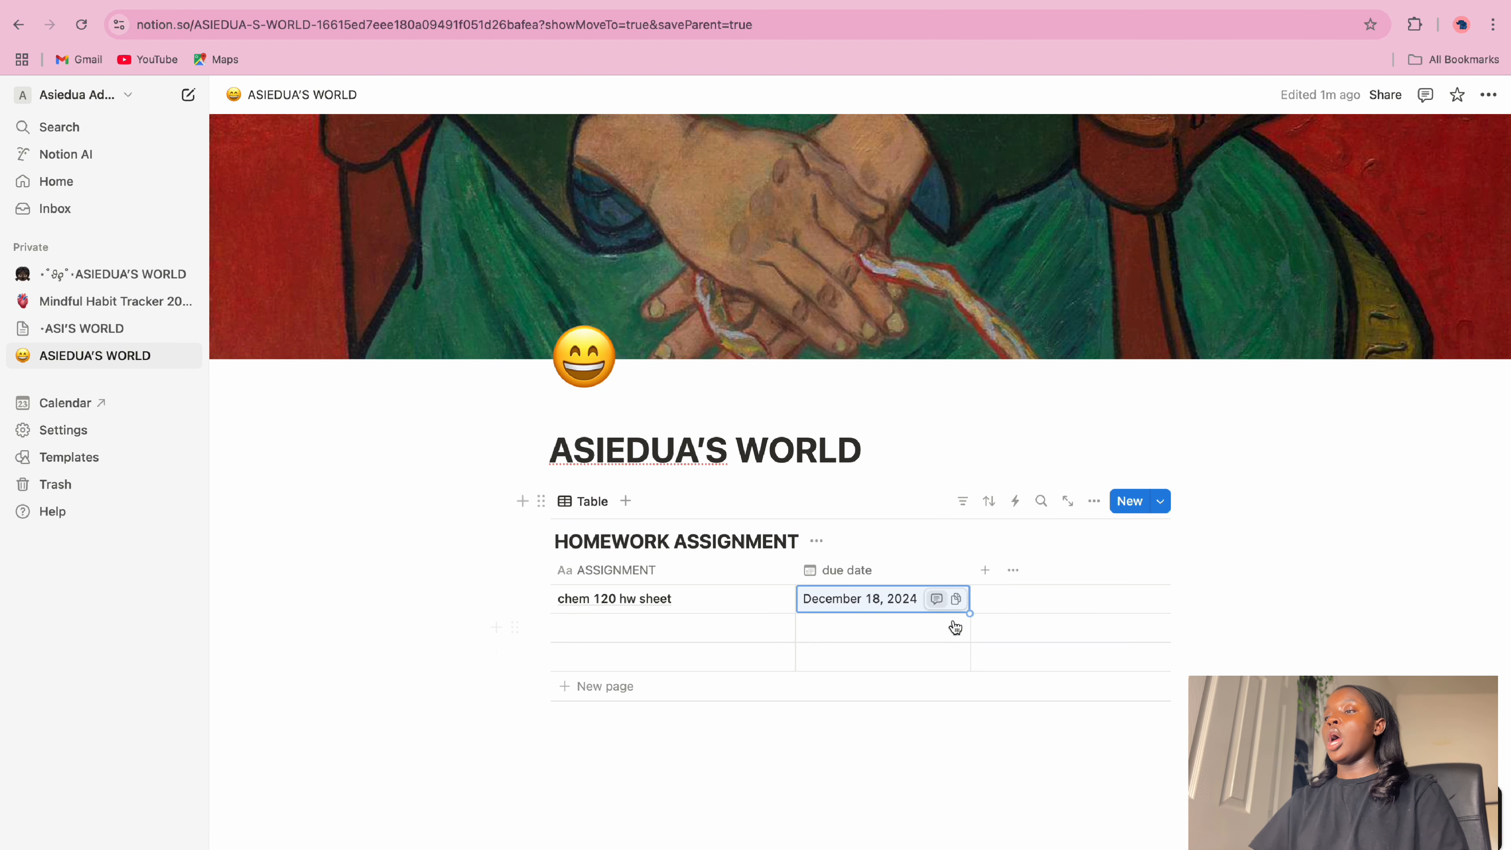
Add a Status property to the homework database and set the chem 120 hw sheet row's status to Done
click(992, 570)
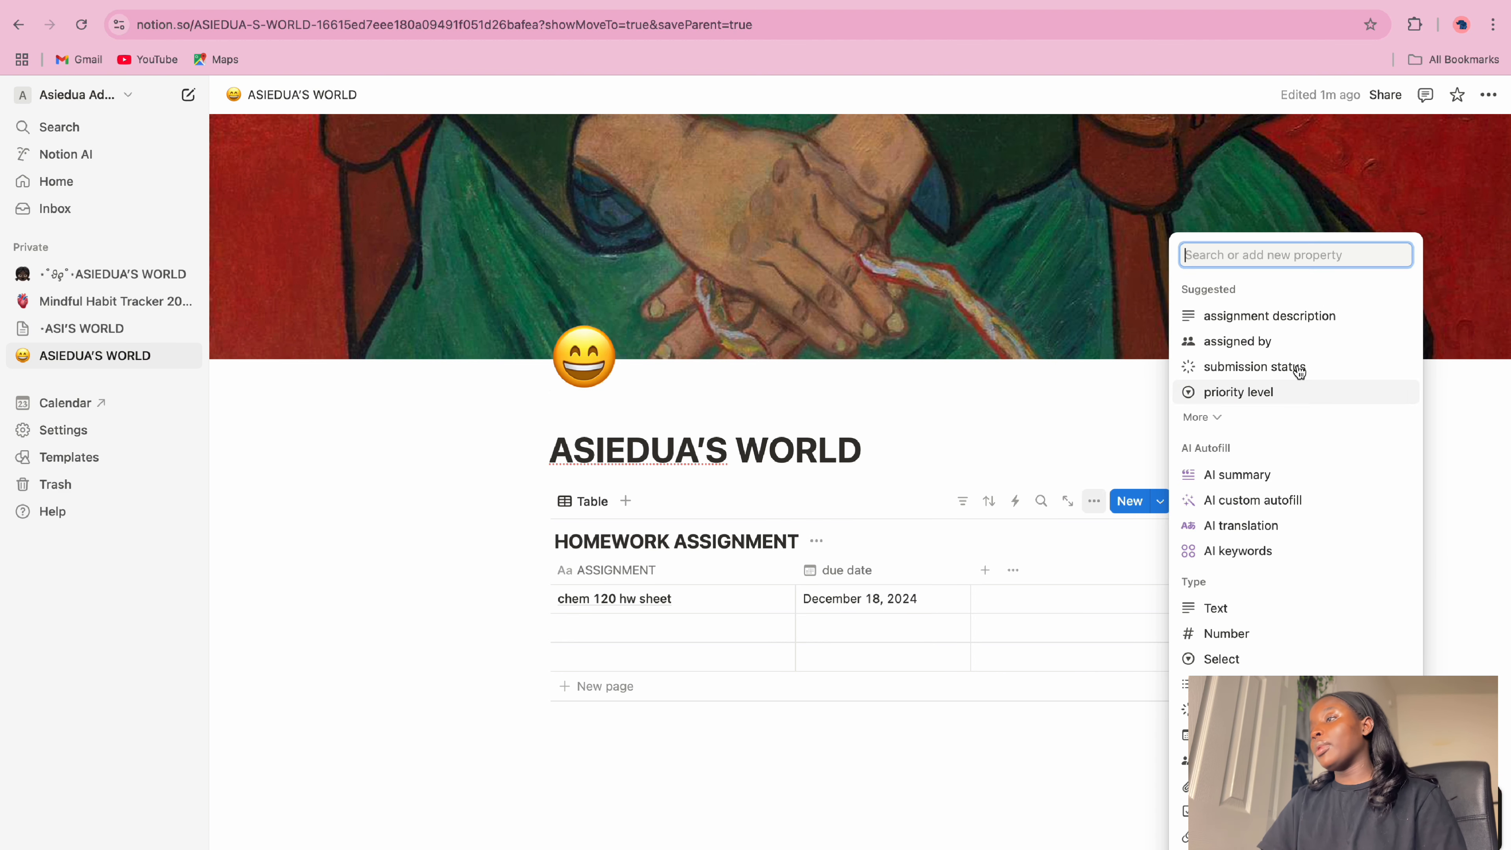
click(998, 577)
click(994, 576)
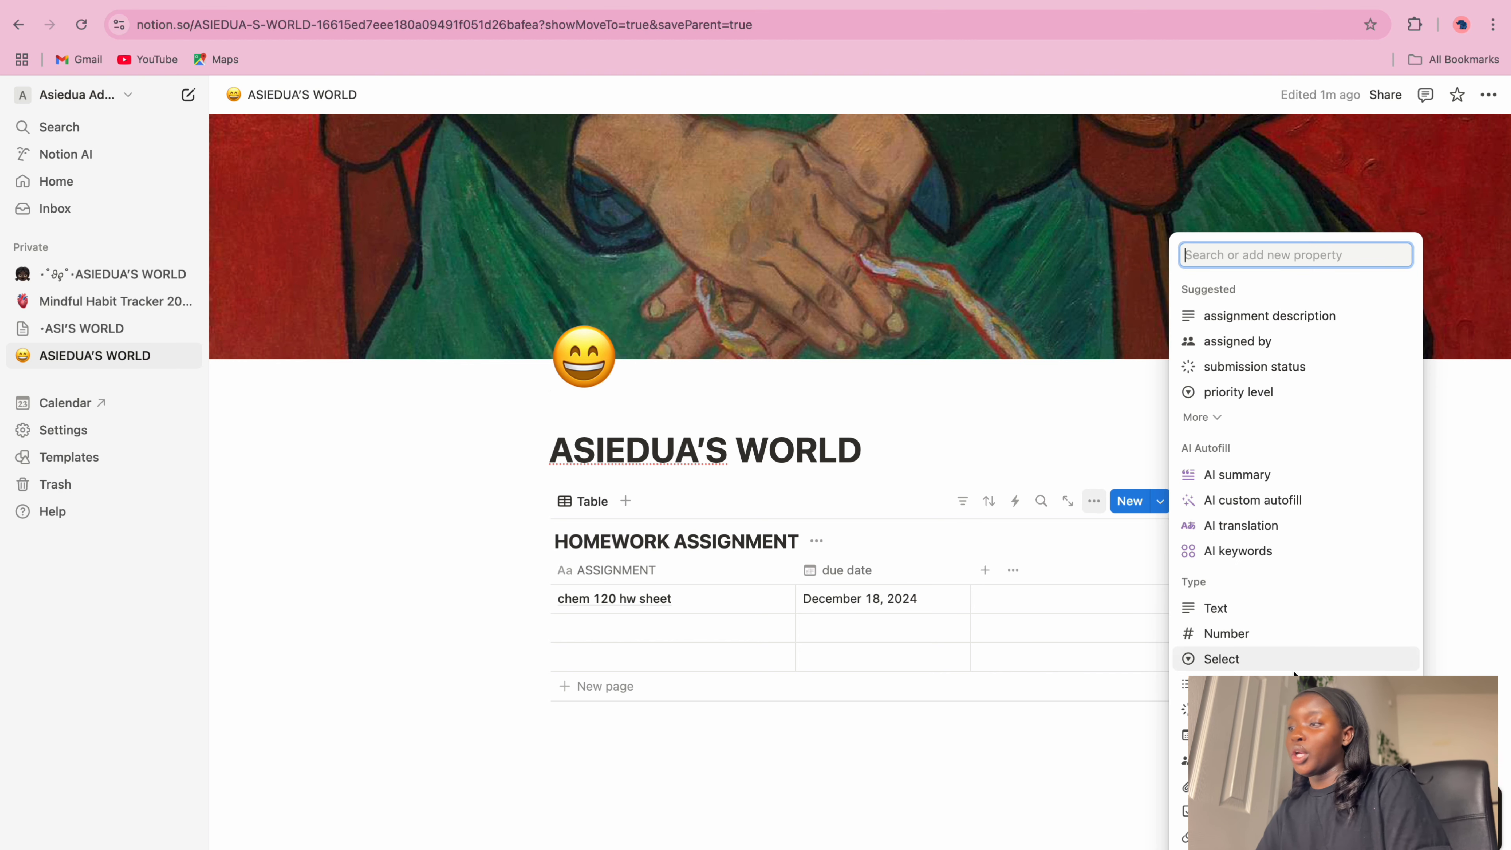
click(1214, 709)
click(1032, 576)
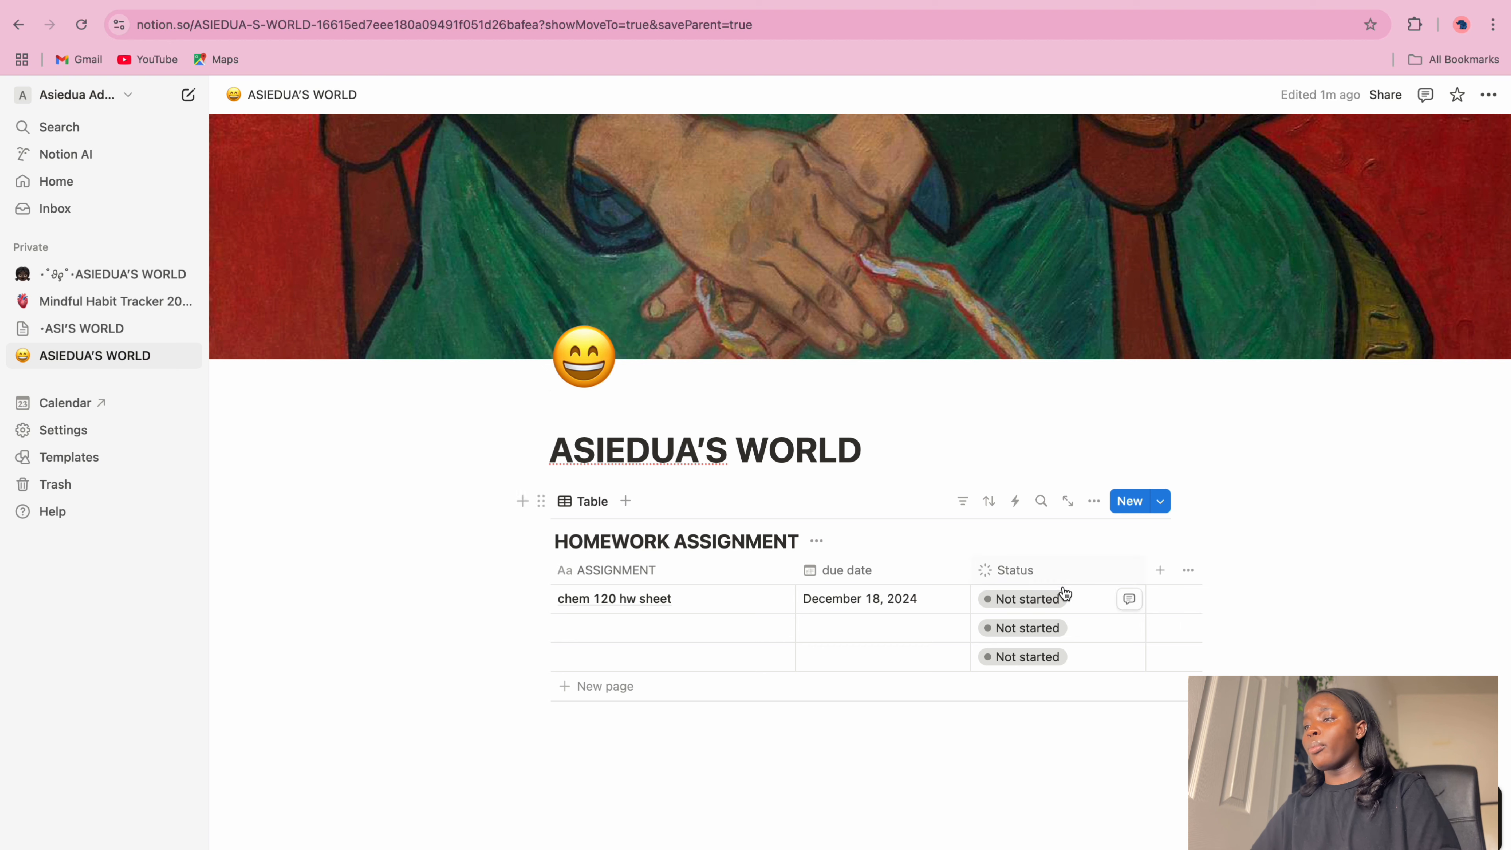
click(1067, 582)
click(802, 720)
click(1048, 599)
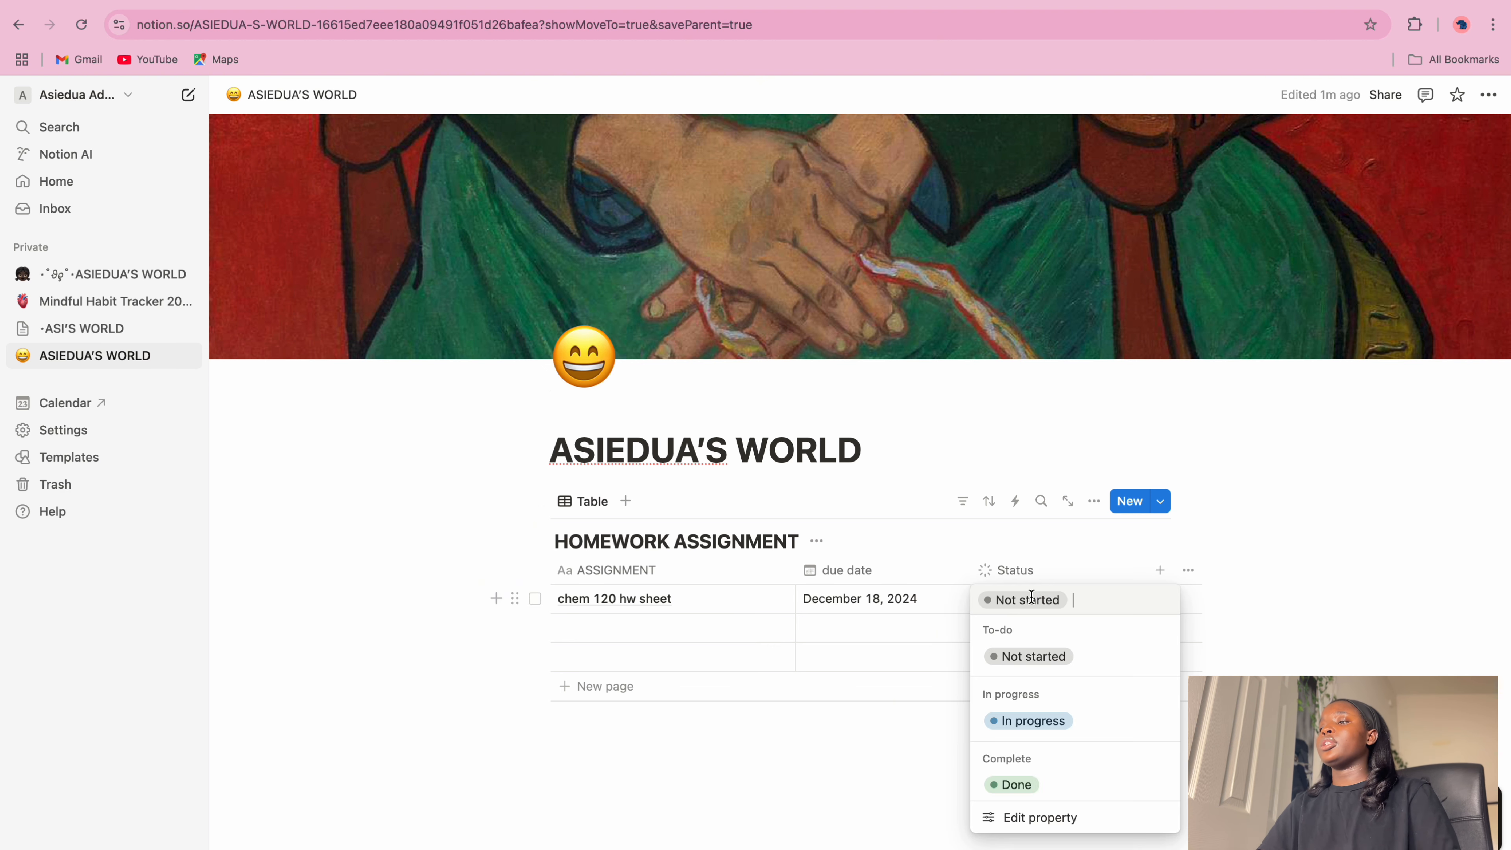
click(1033, 785)
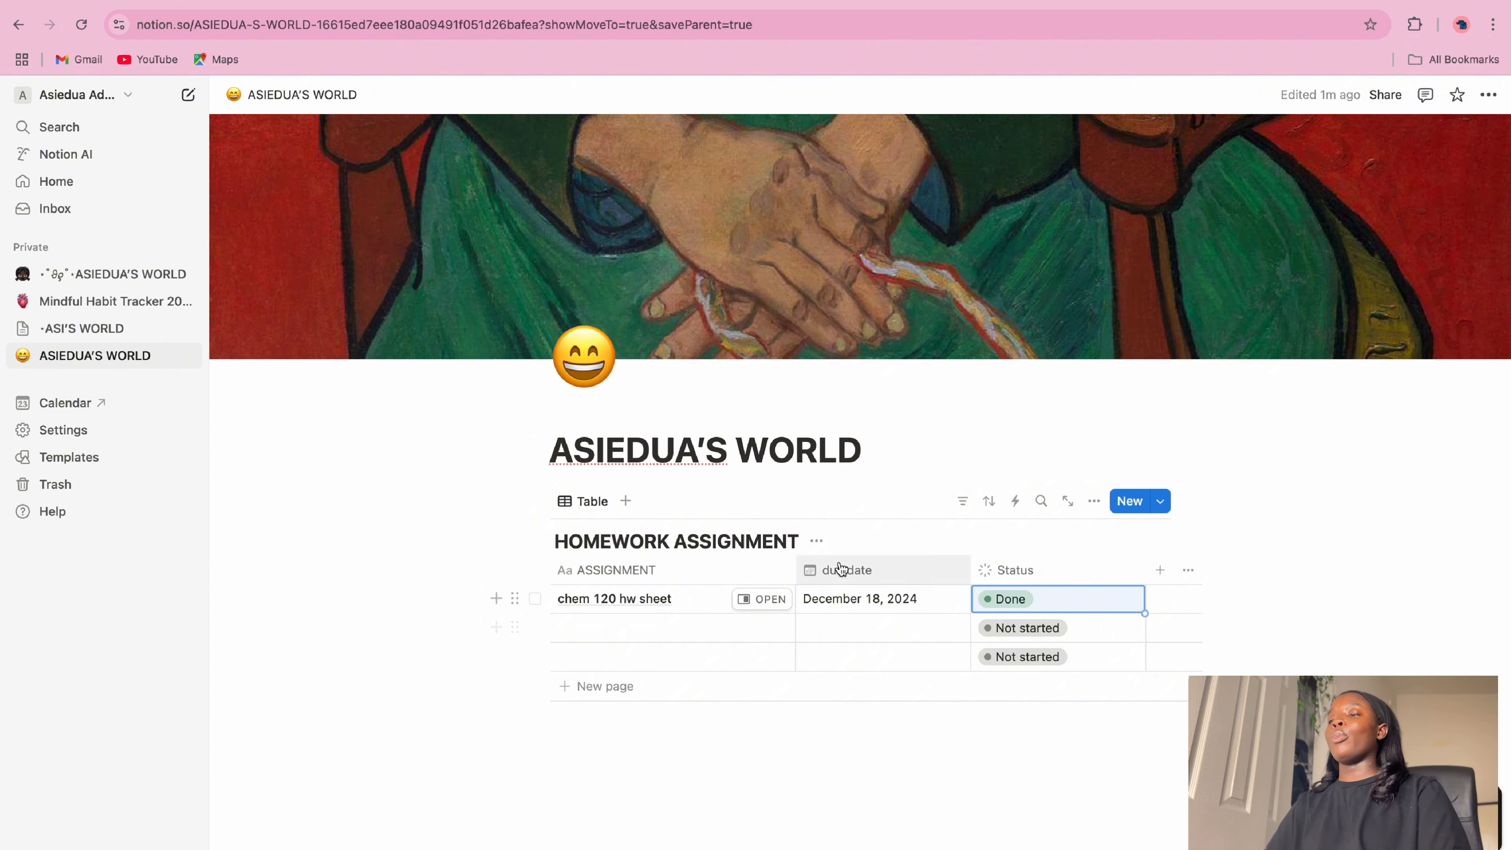
click(818, 542)
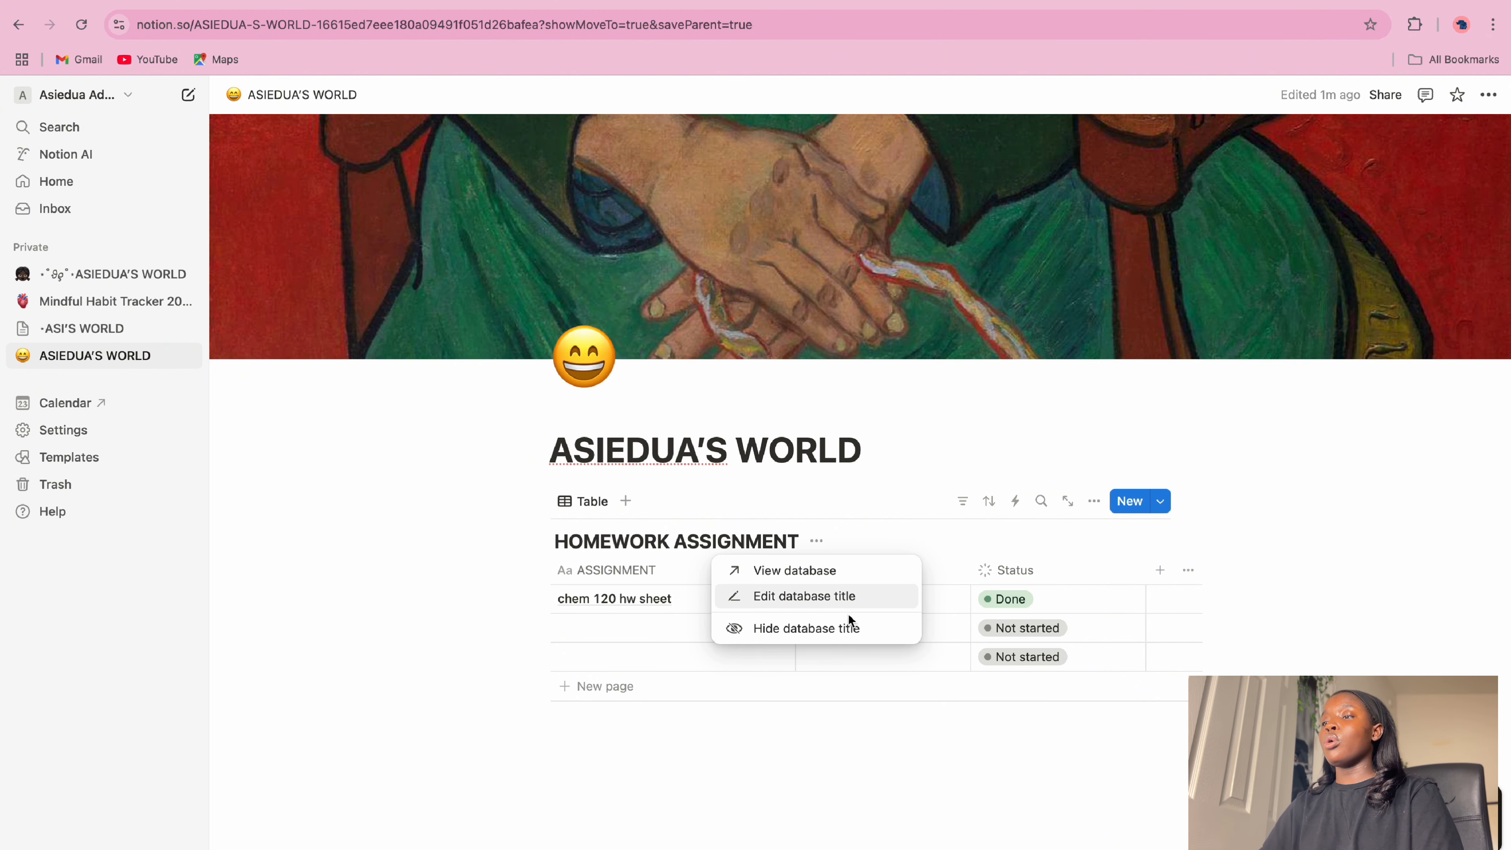
click(930, 553)
click(858, 572)
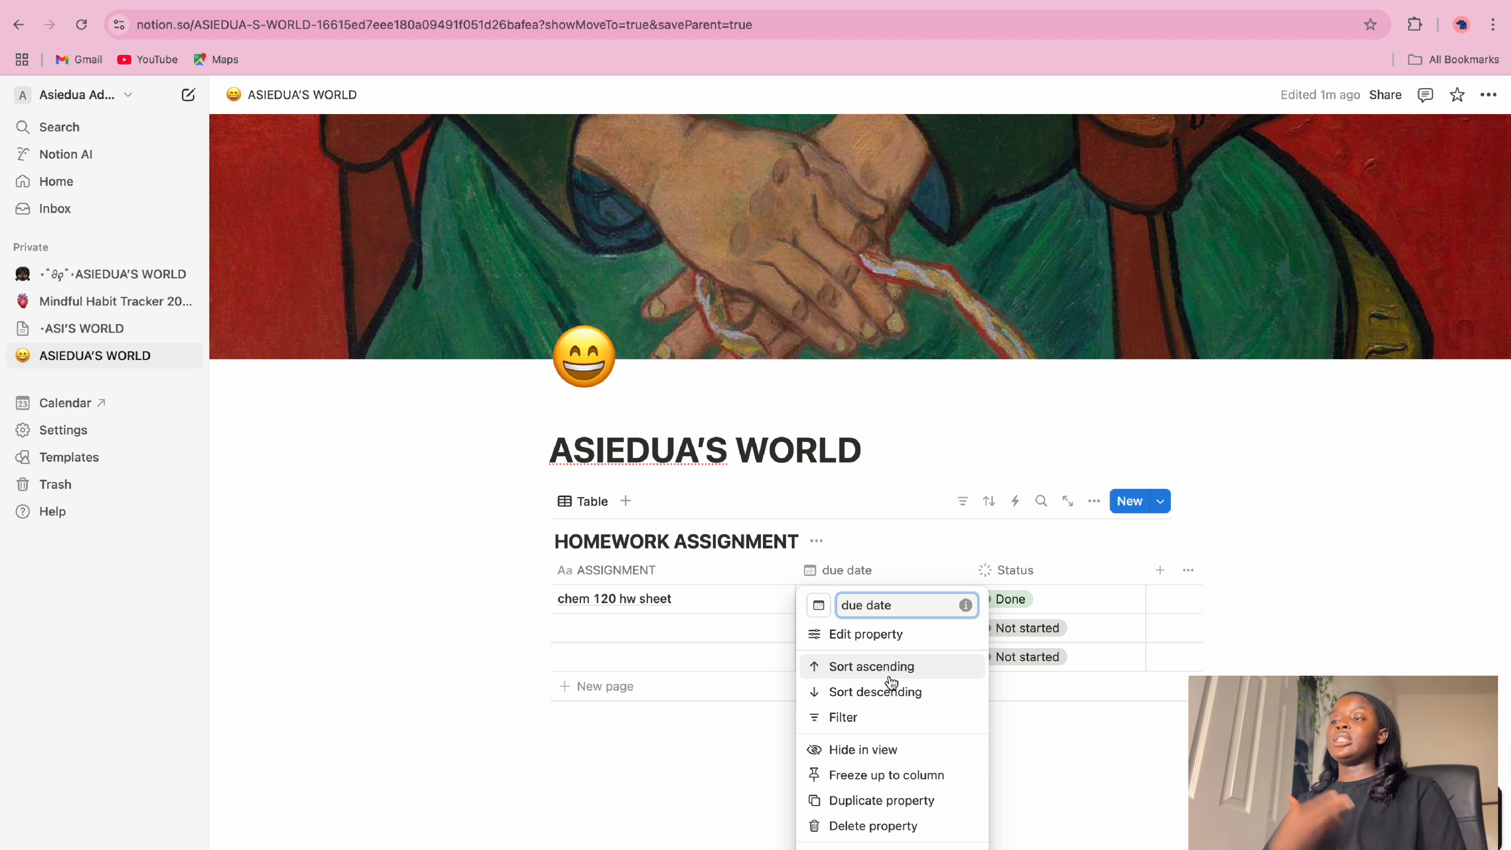
click(684, 496)
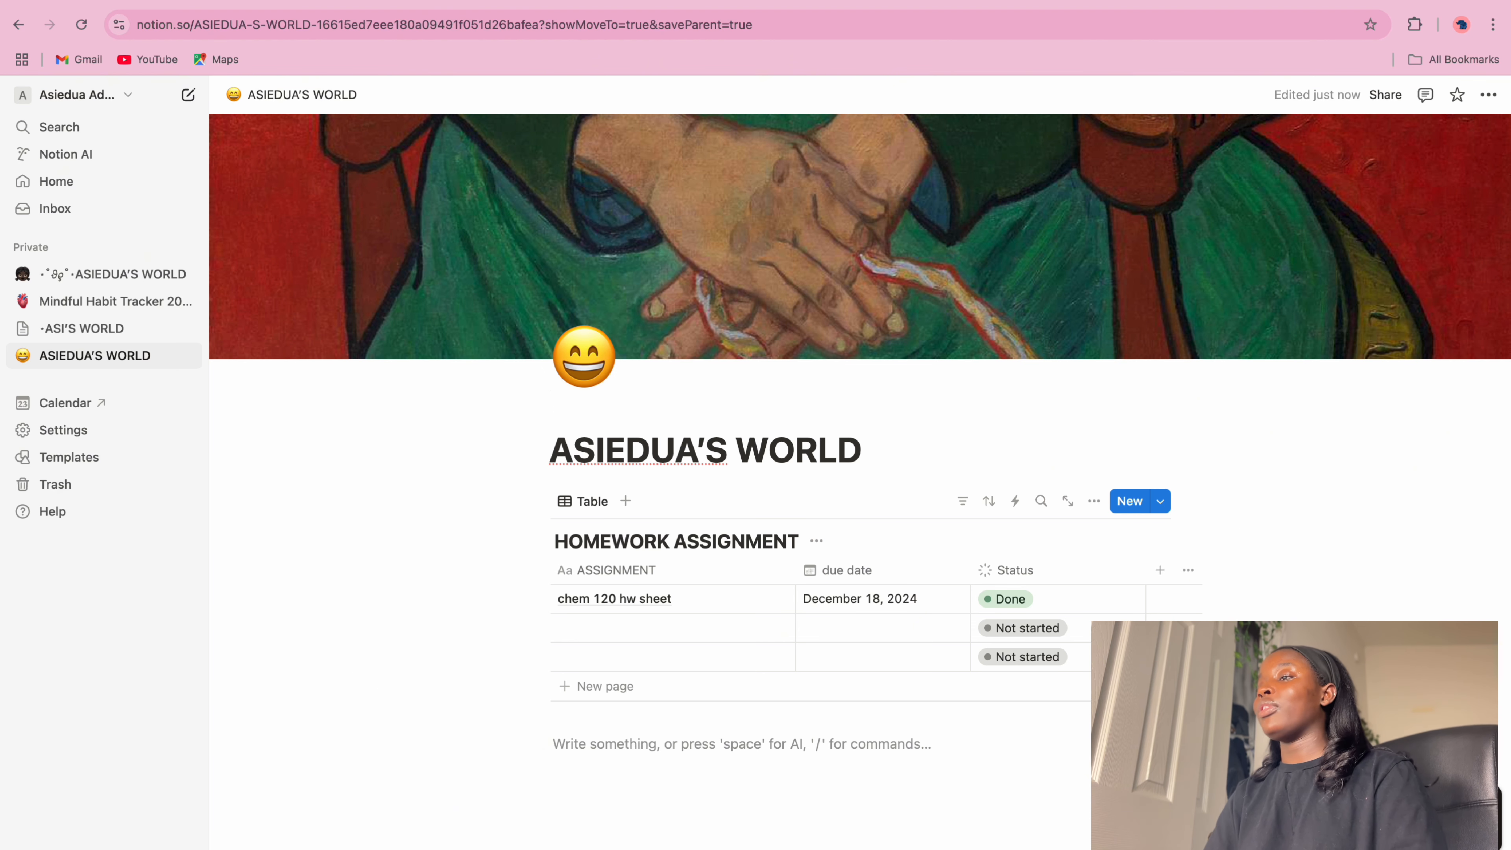
Insert a 3 columns block in the empty line below the homework database
scroll(668, 736, down, 3)
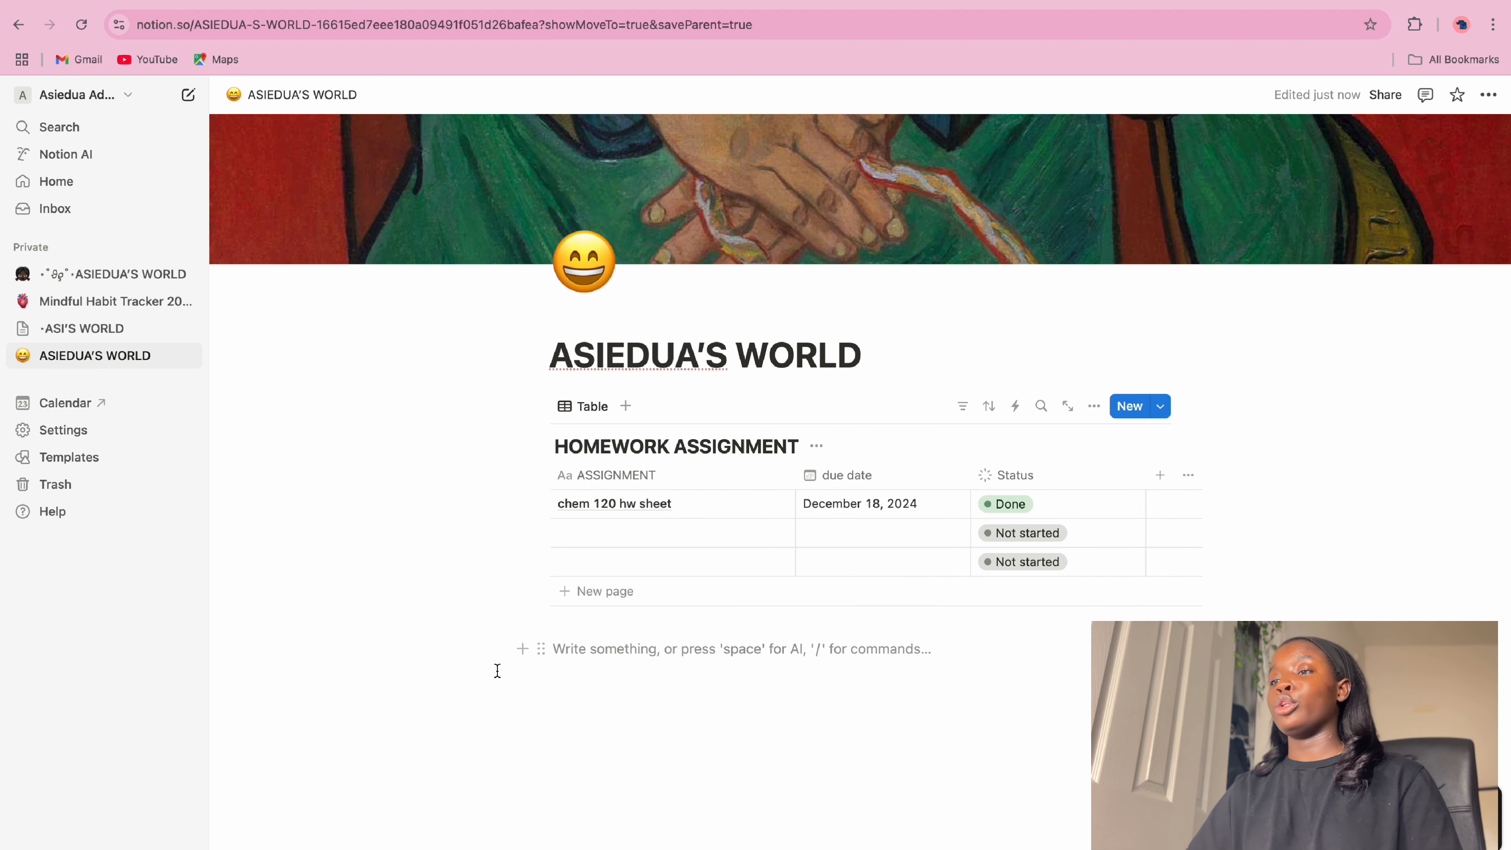
click(523, 650)
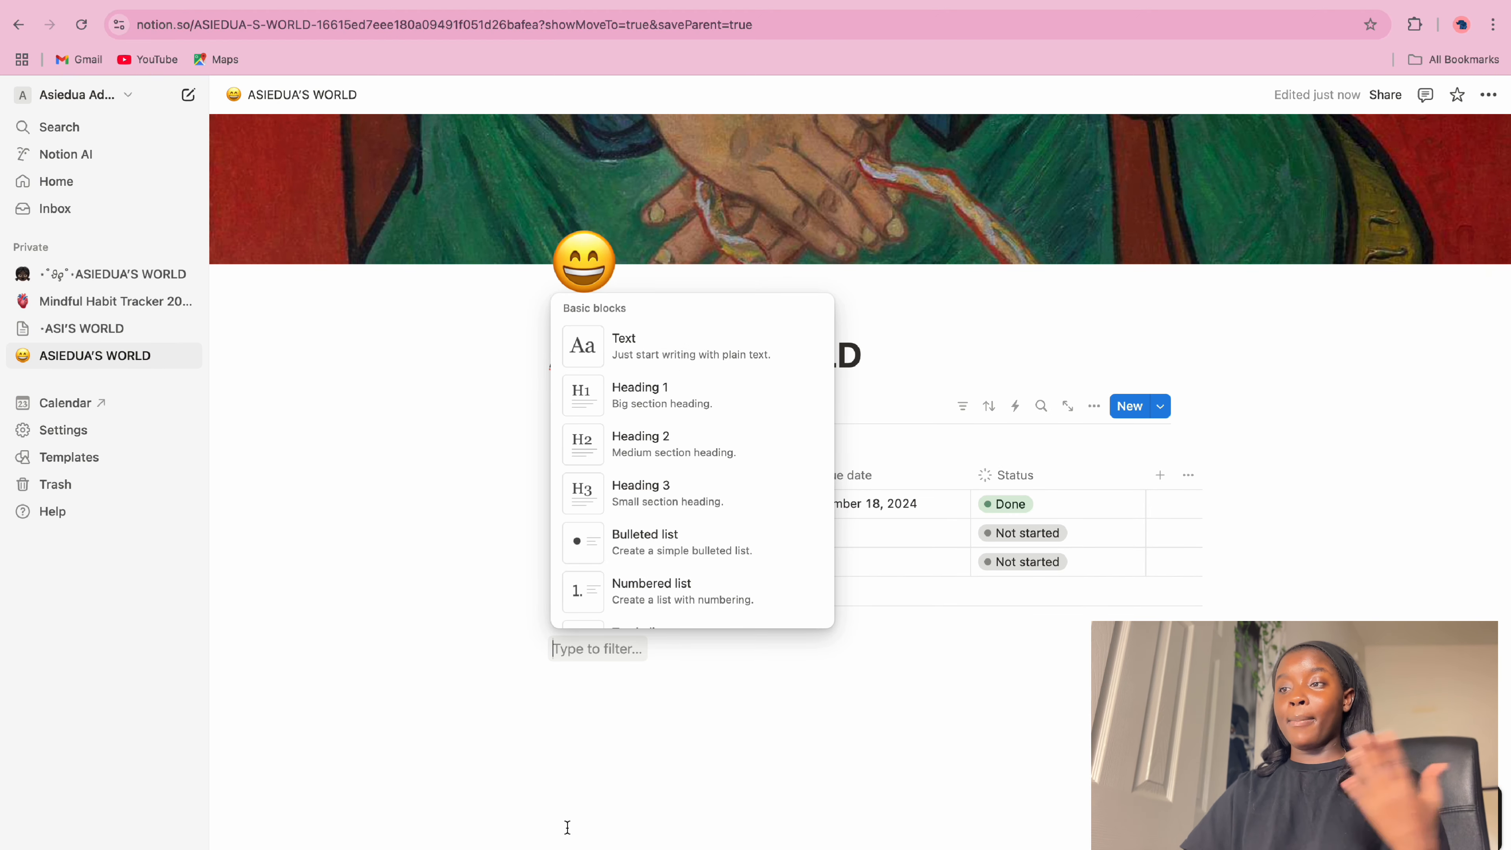
click(586, 650)
text(/)
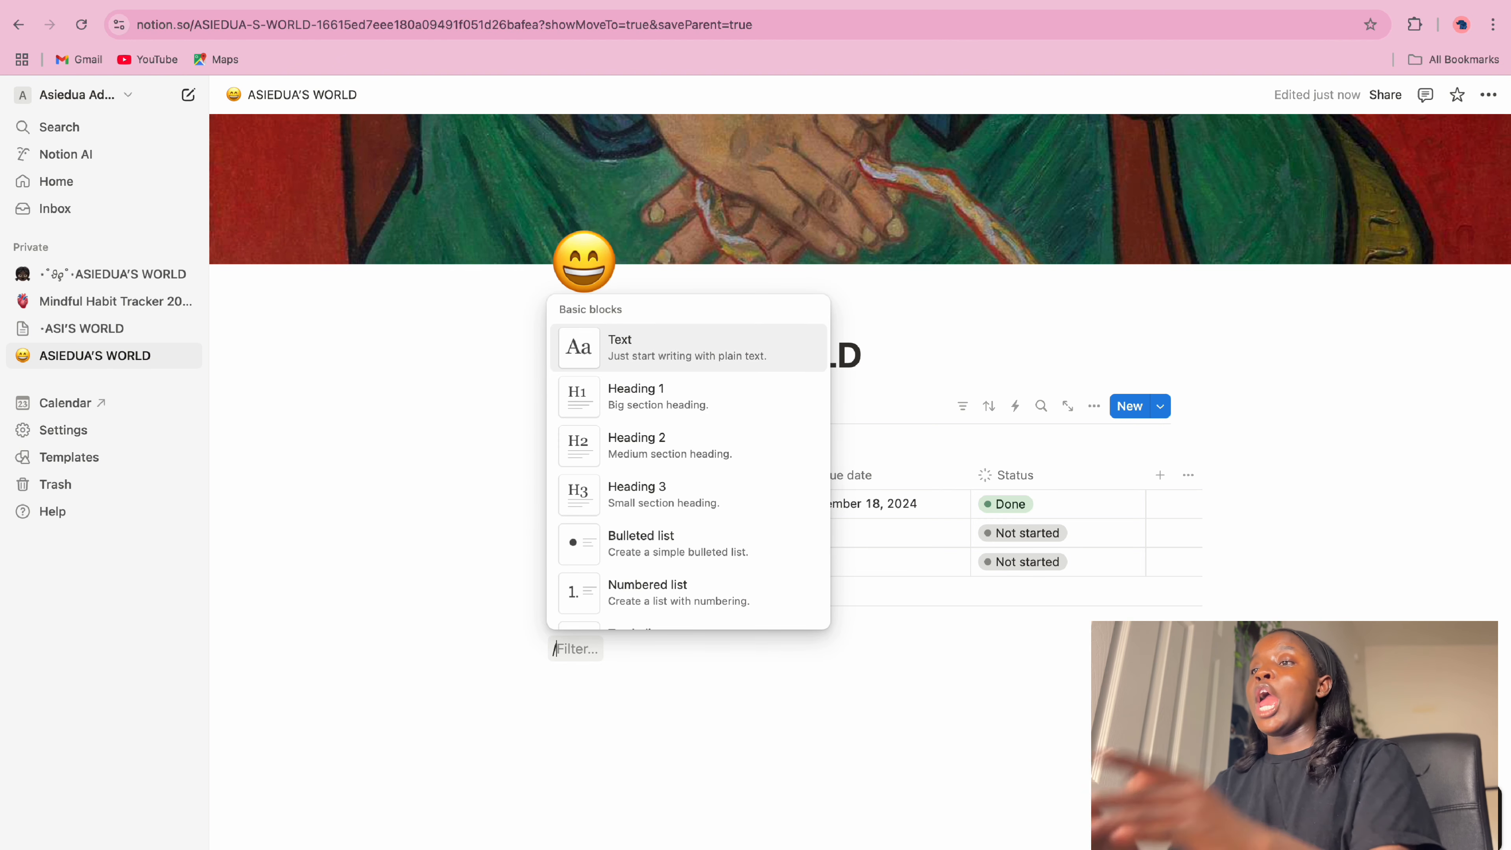
text(col)
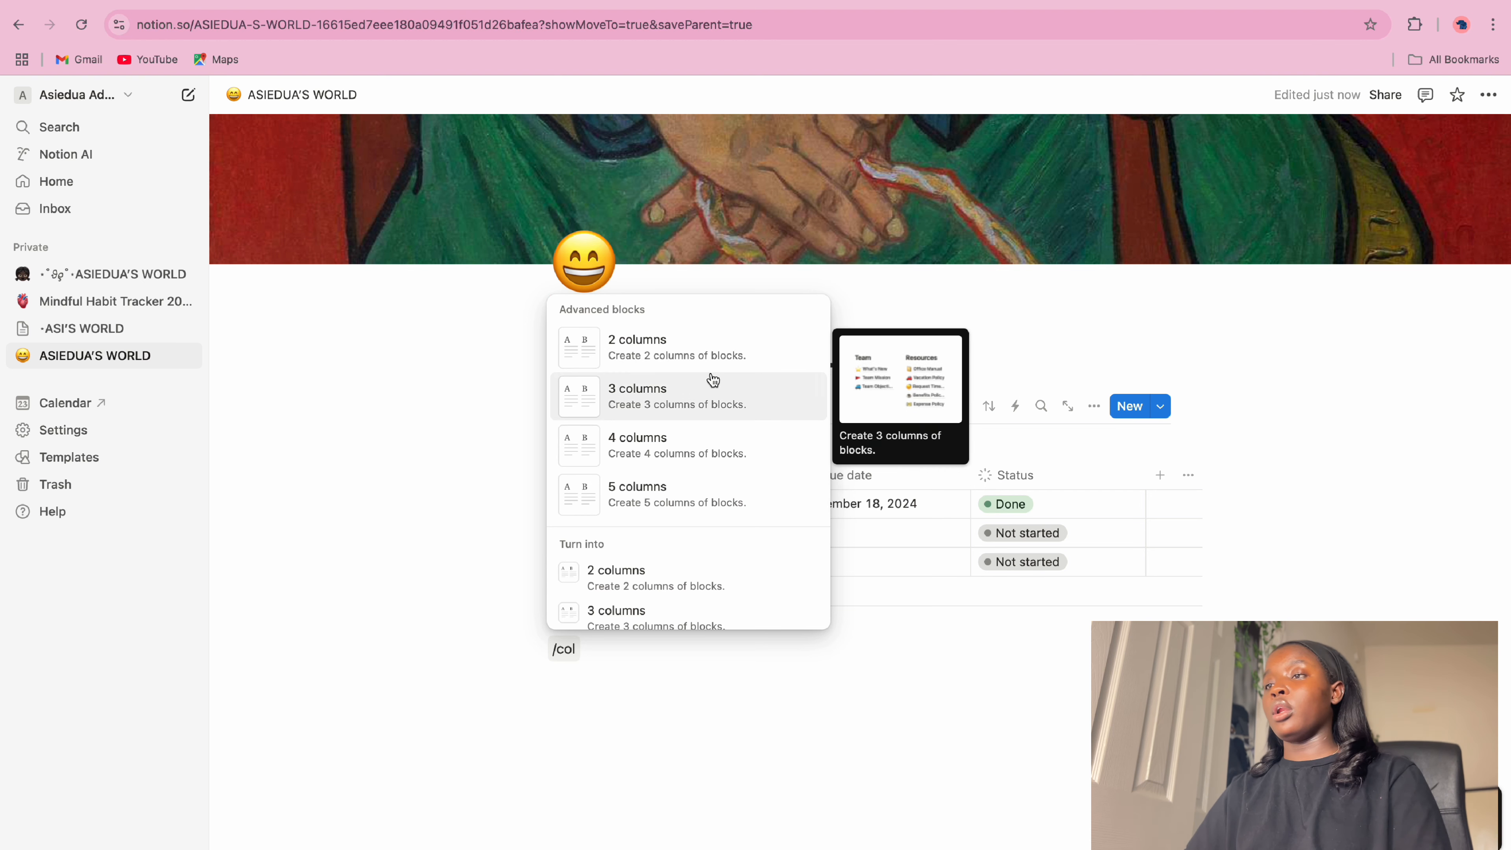
click(684, 391)
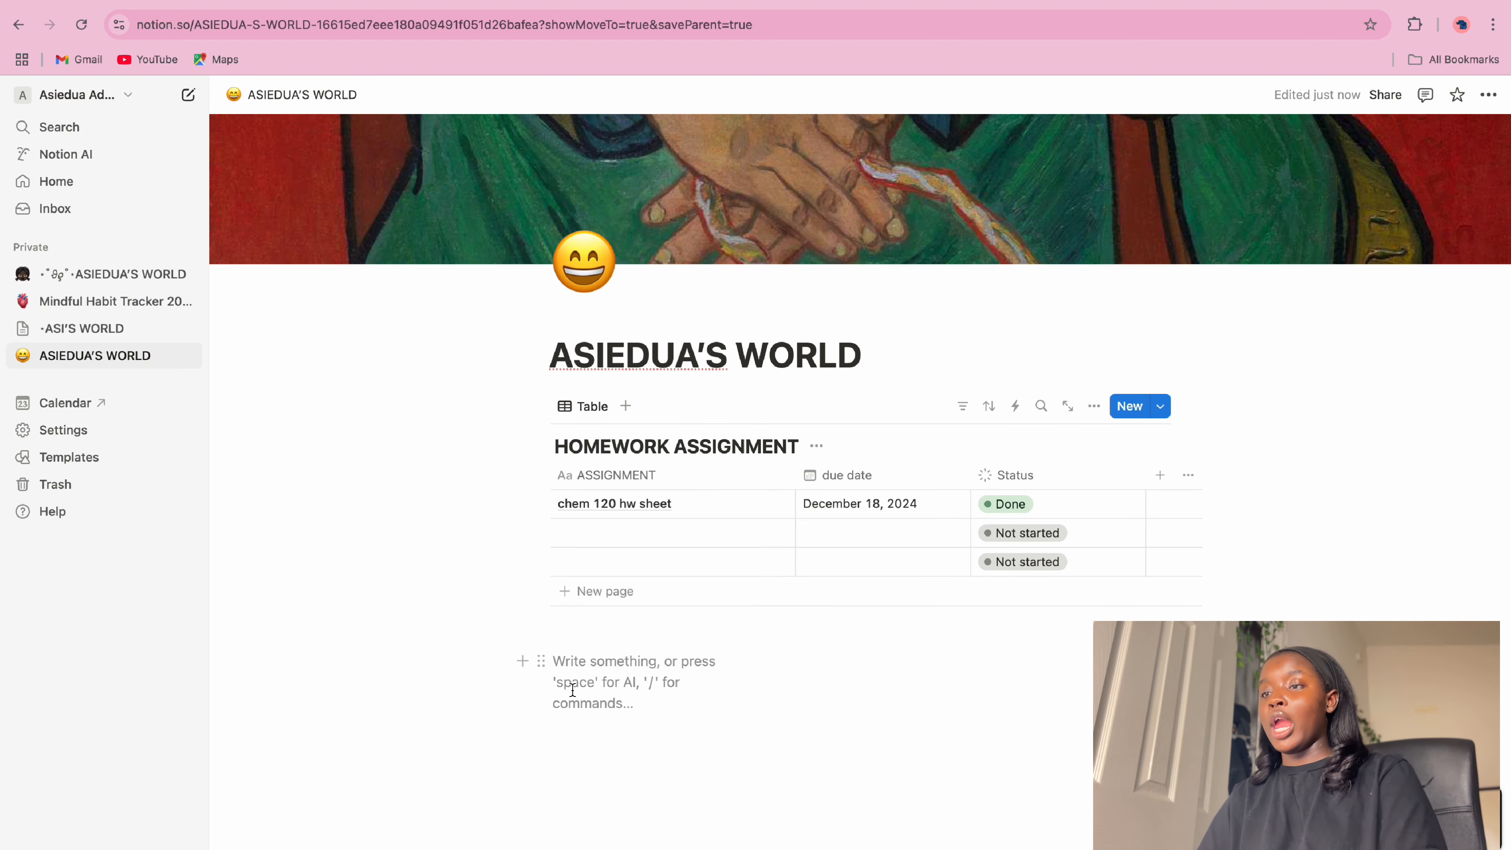
Fill the three columns with the placeholder texts "jeoioee", "uieieu" and "hdeieheh", and widen the column block beyond the database's width
text(jeoioee)
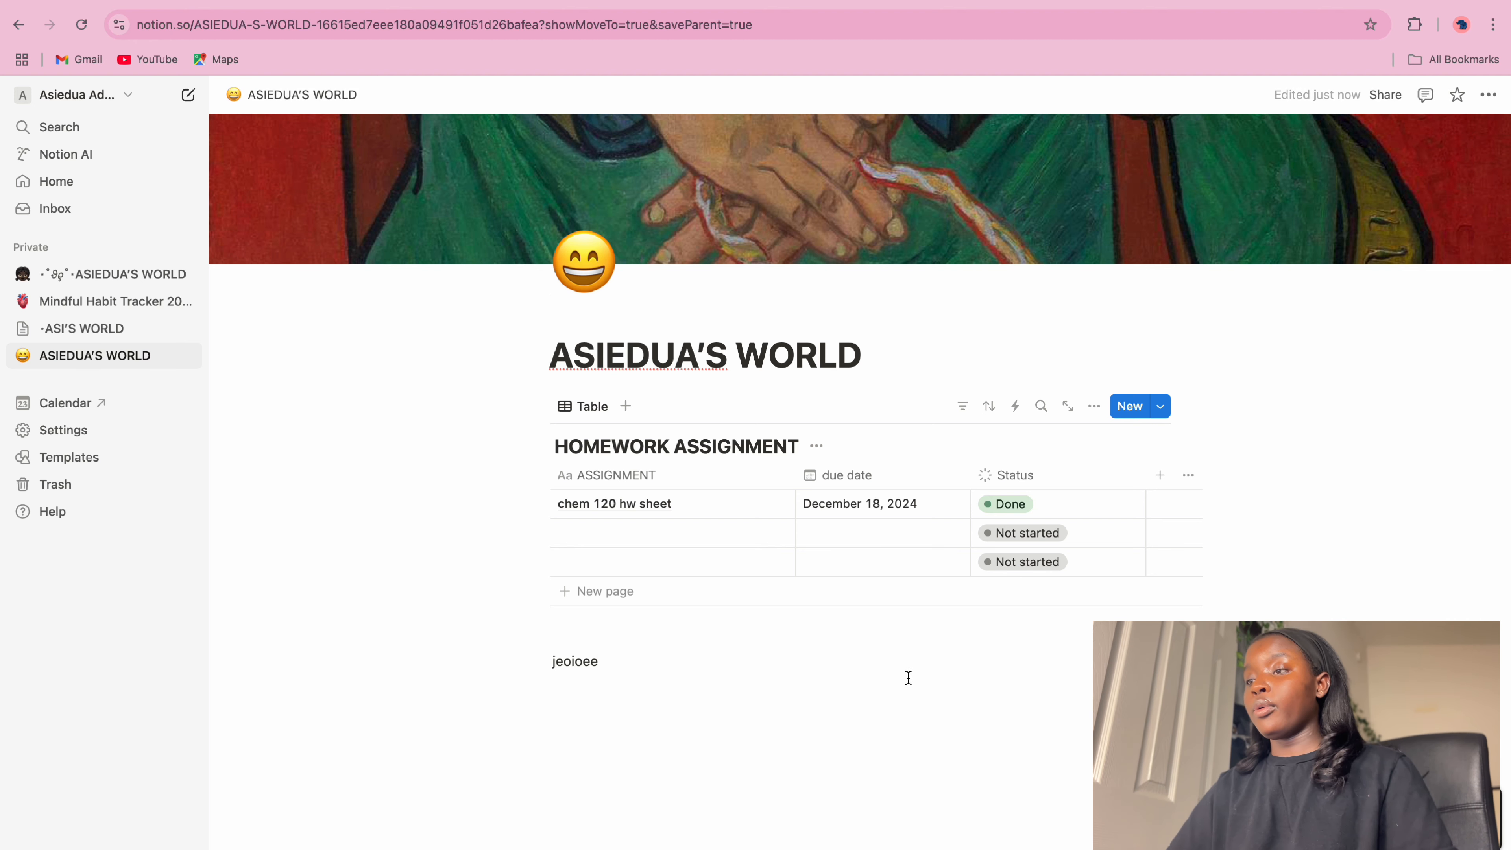
click(907, 678)
text(uieieu)
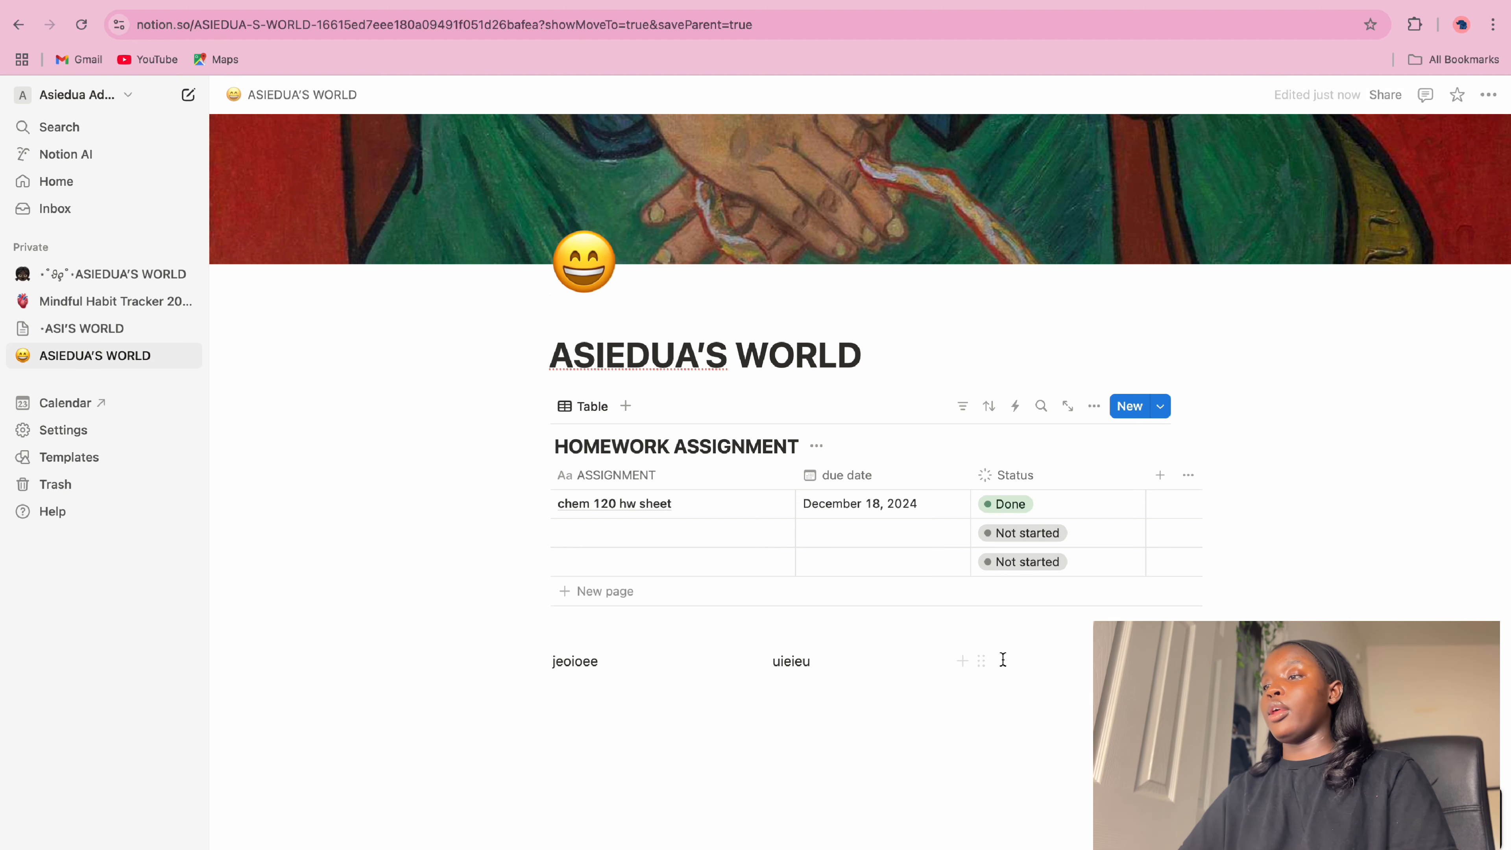
click(1006, 663)
text(hdeieheh)
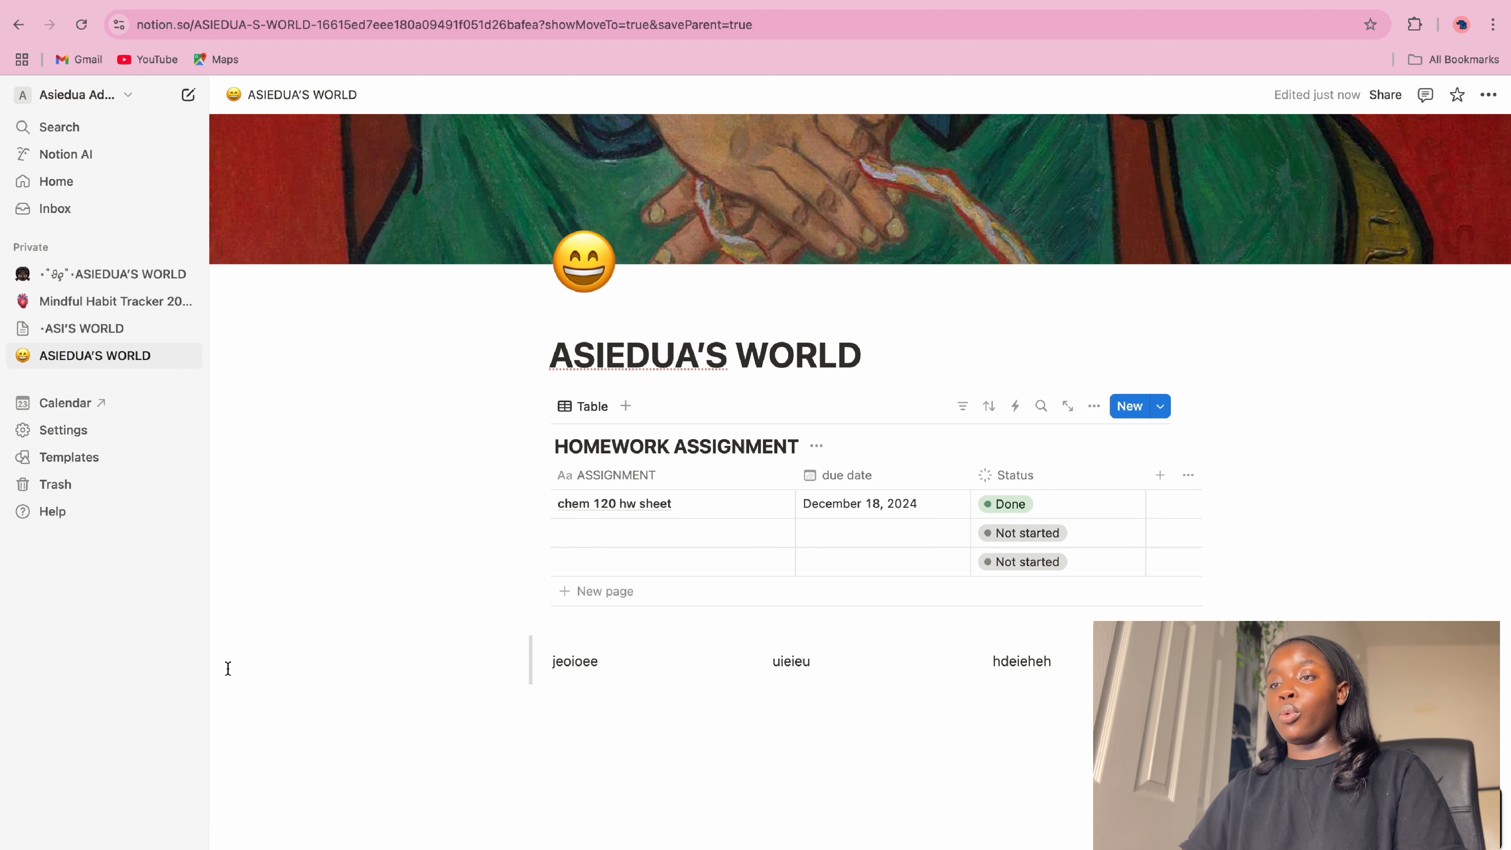
drag(228, 669, 229, 667)
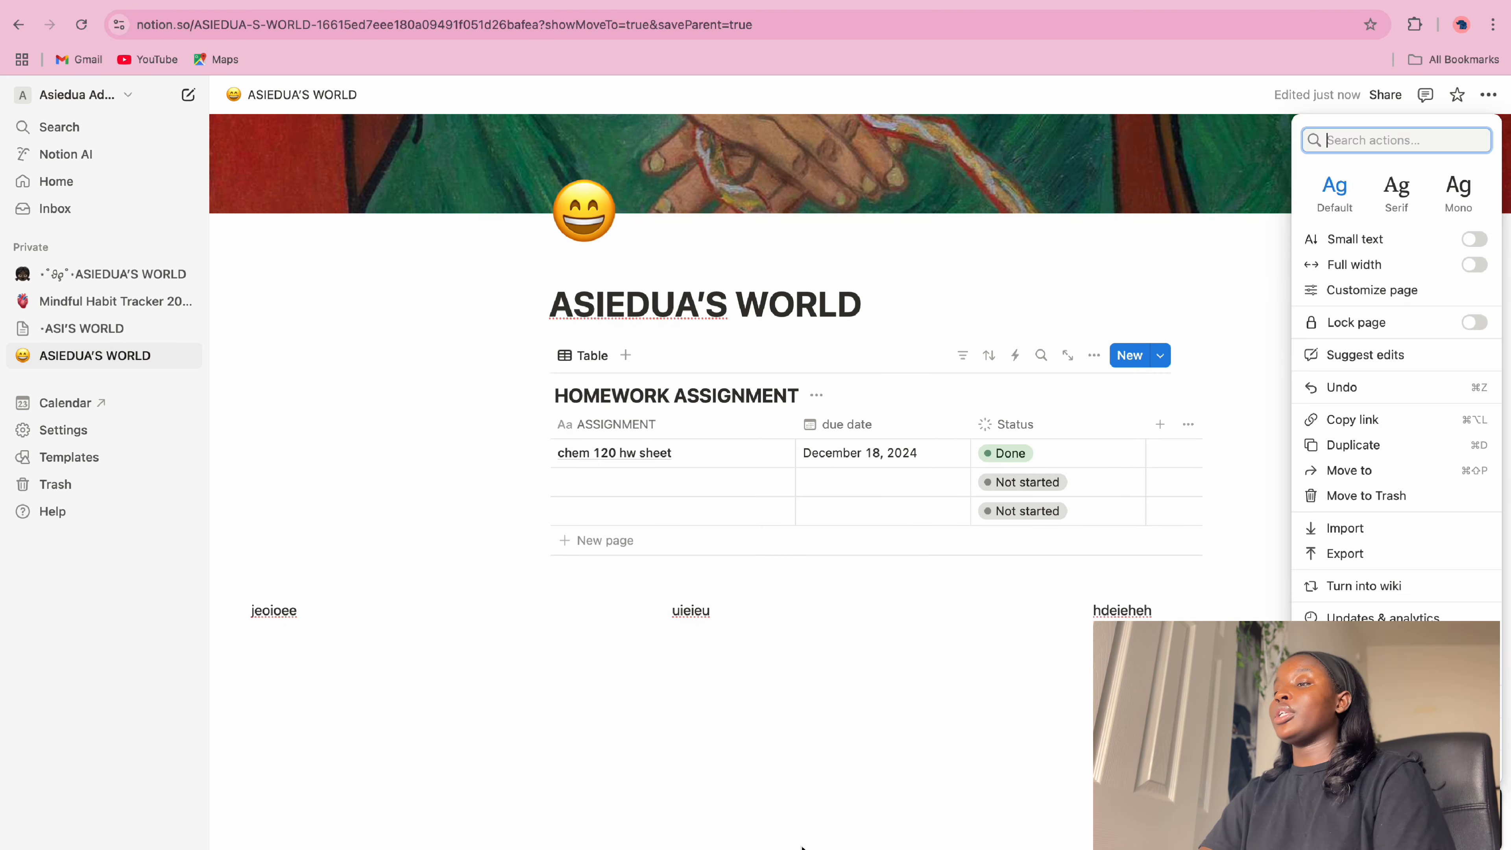
Try the Serif font style on the page and set the page font to Mono
key(Escape)
click(1489, 95)
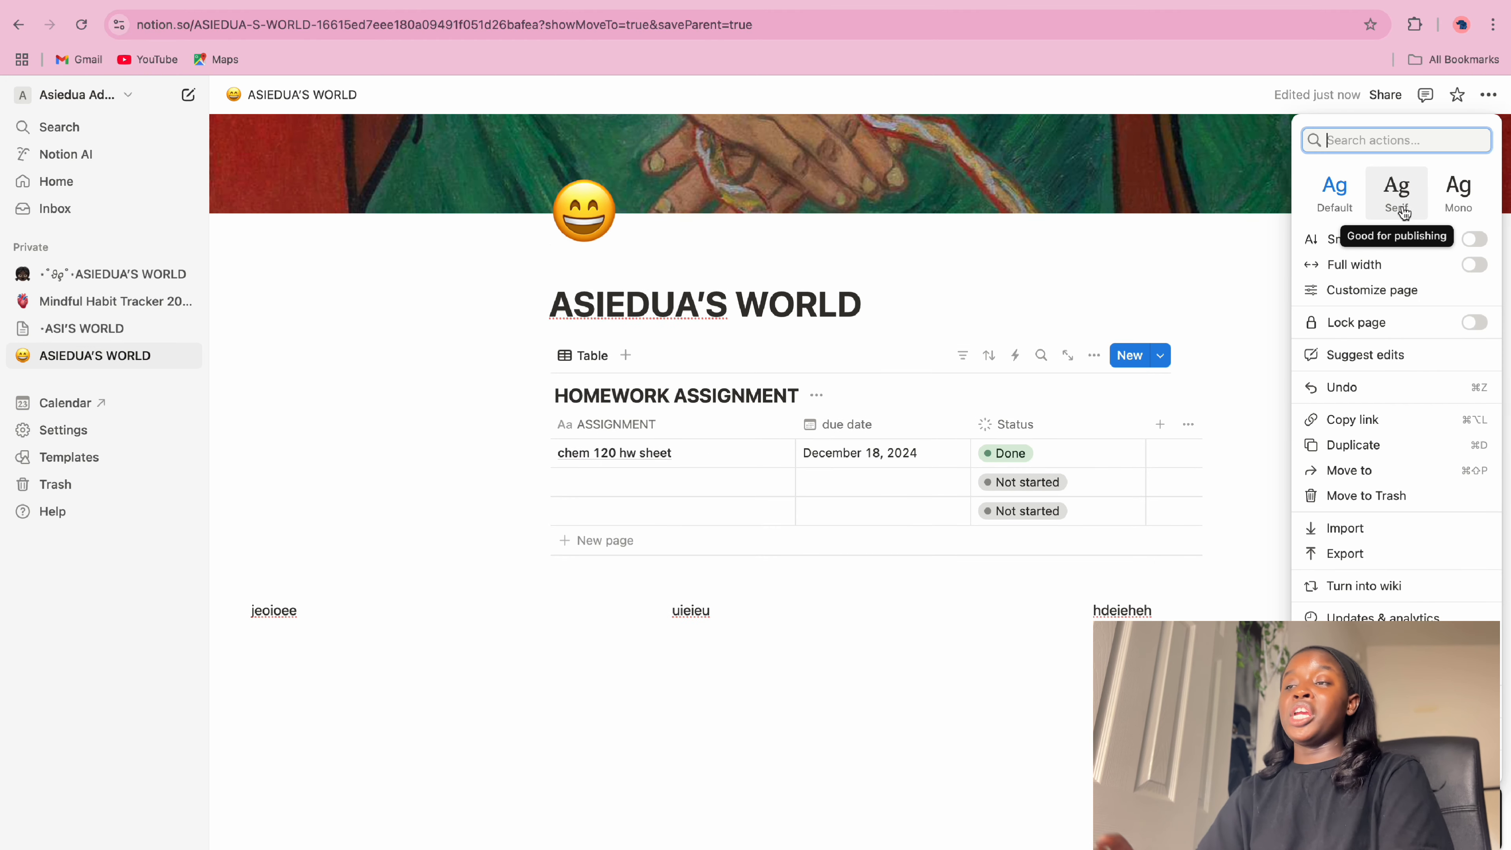
click(1405, 213)
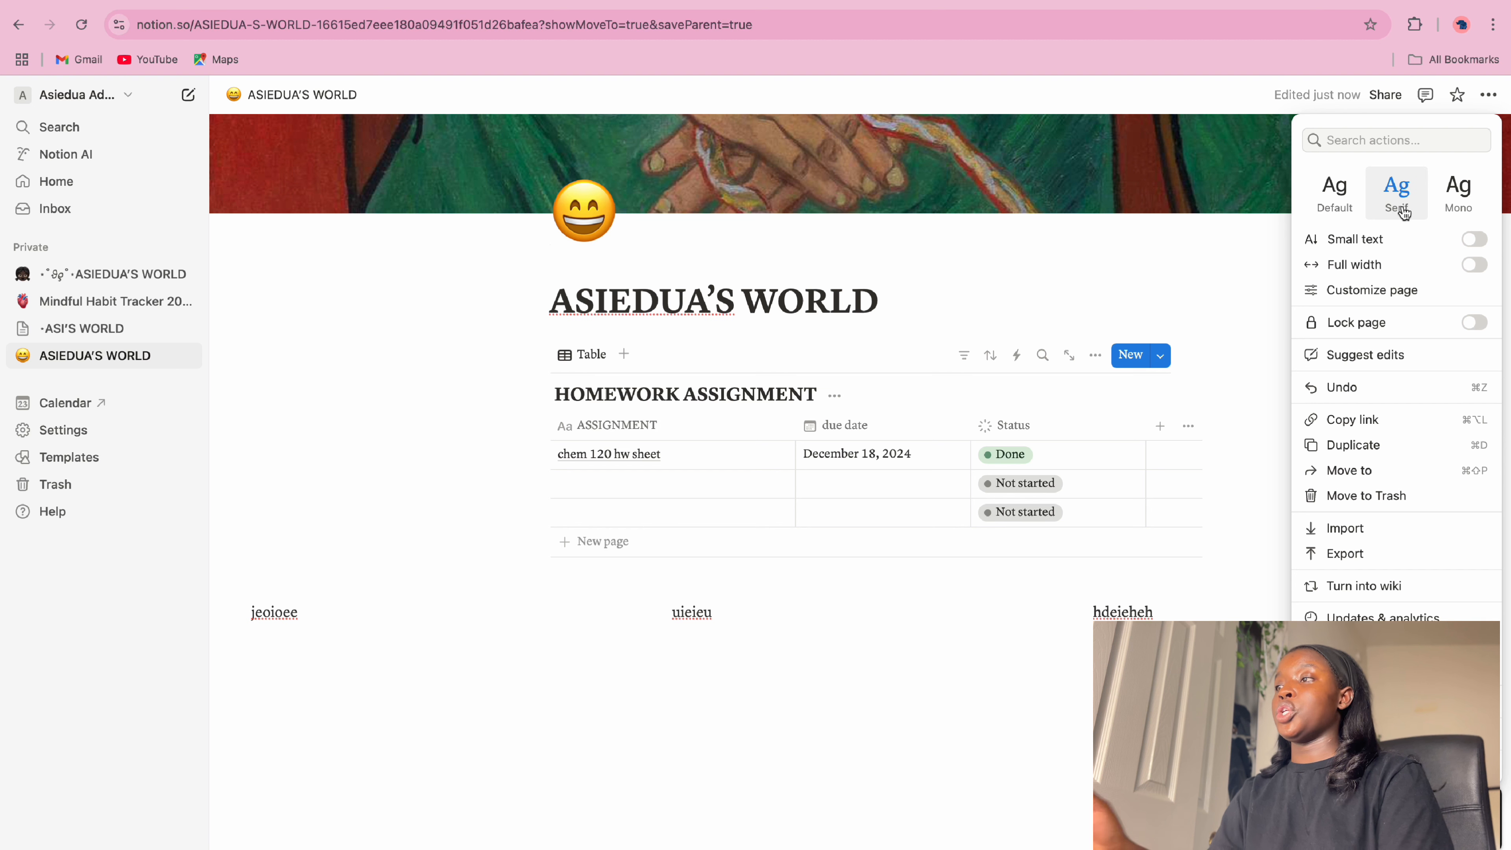
click(1452, 205)
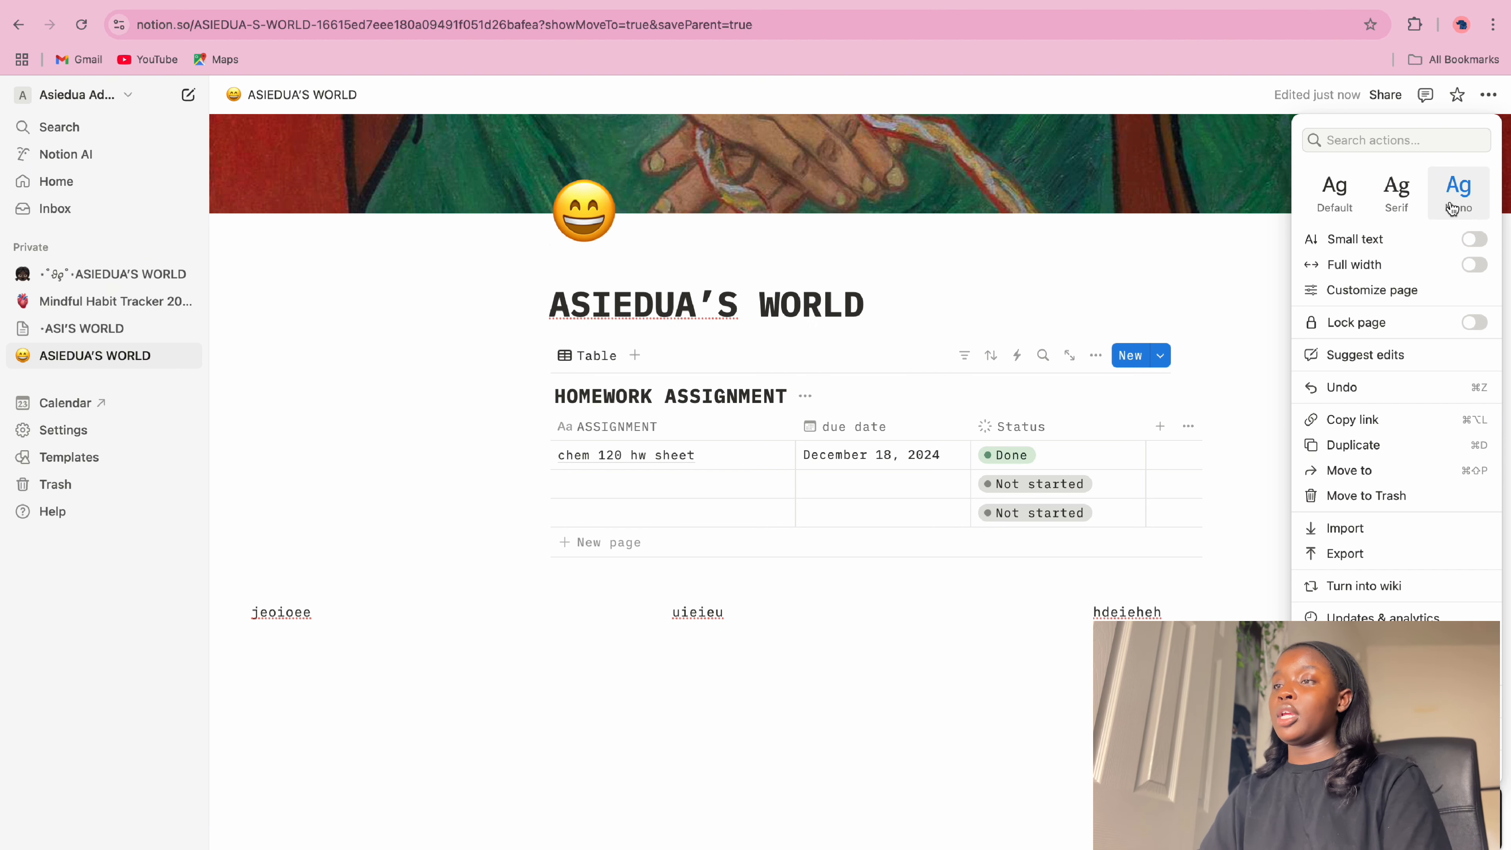
click(1363, 192)
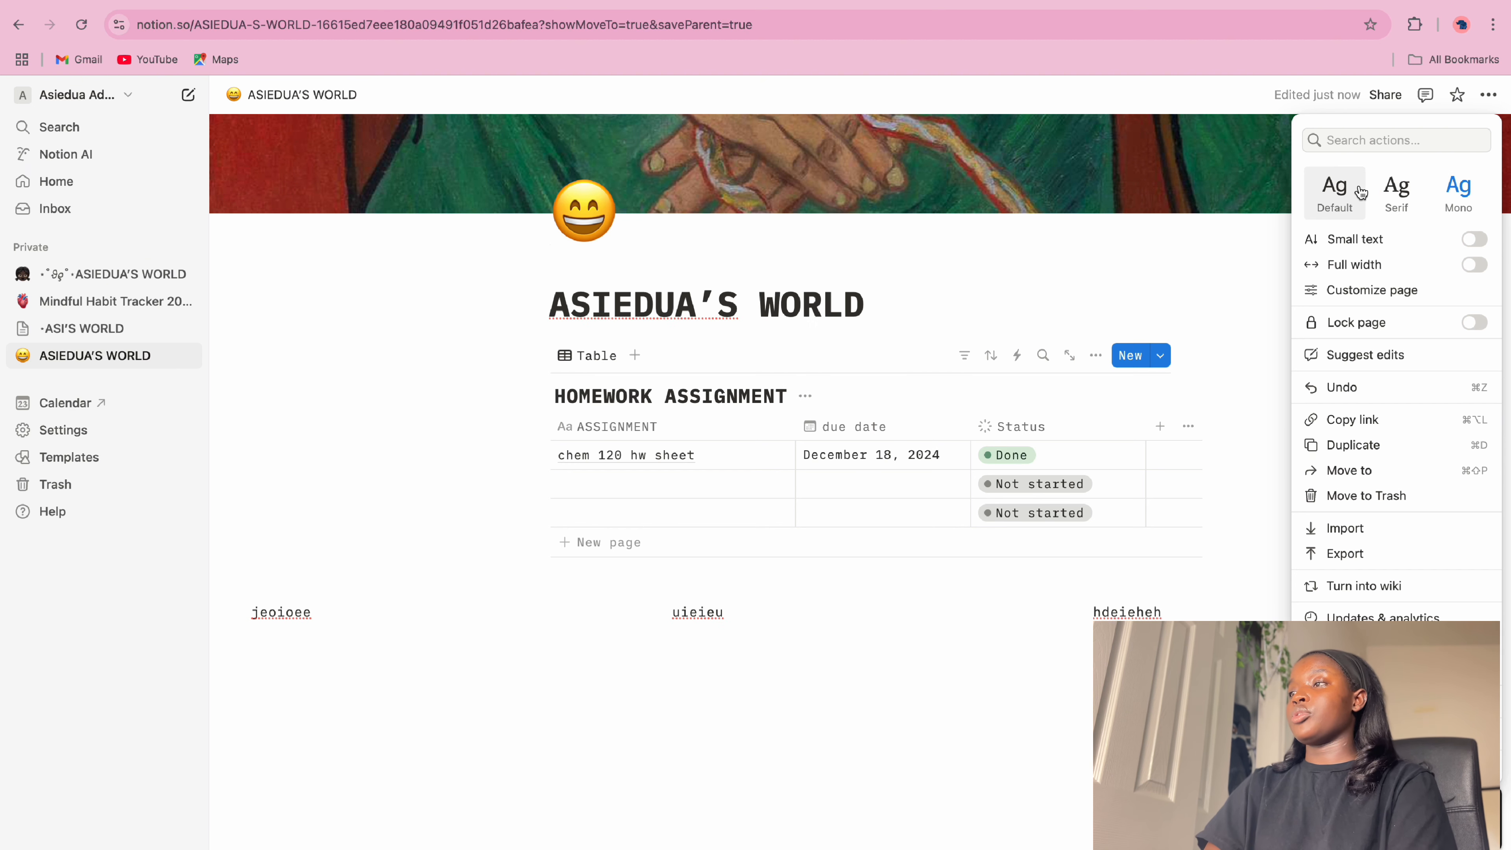
click(1397, 187)
click(1461, 185)
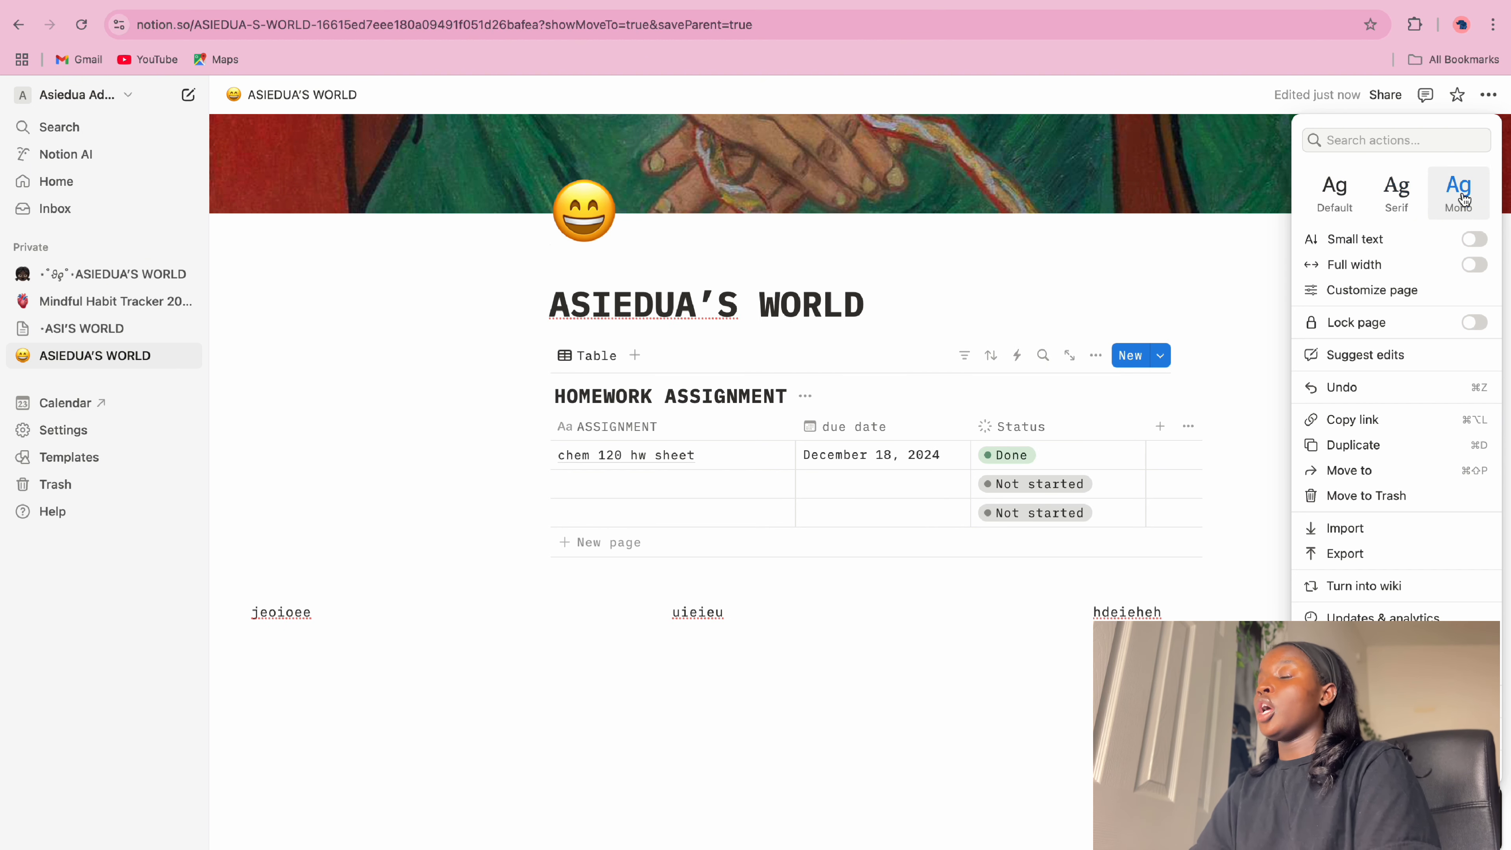
Turn on small text for the page
click(1467, 241)
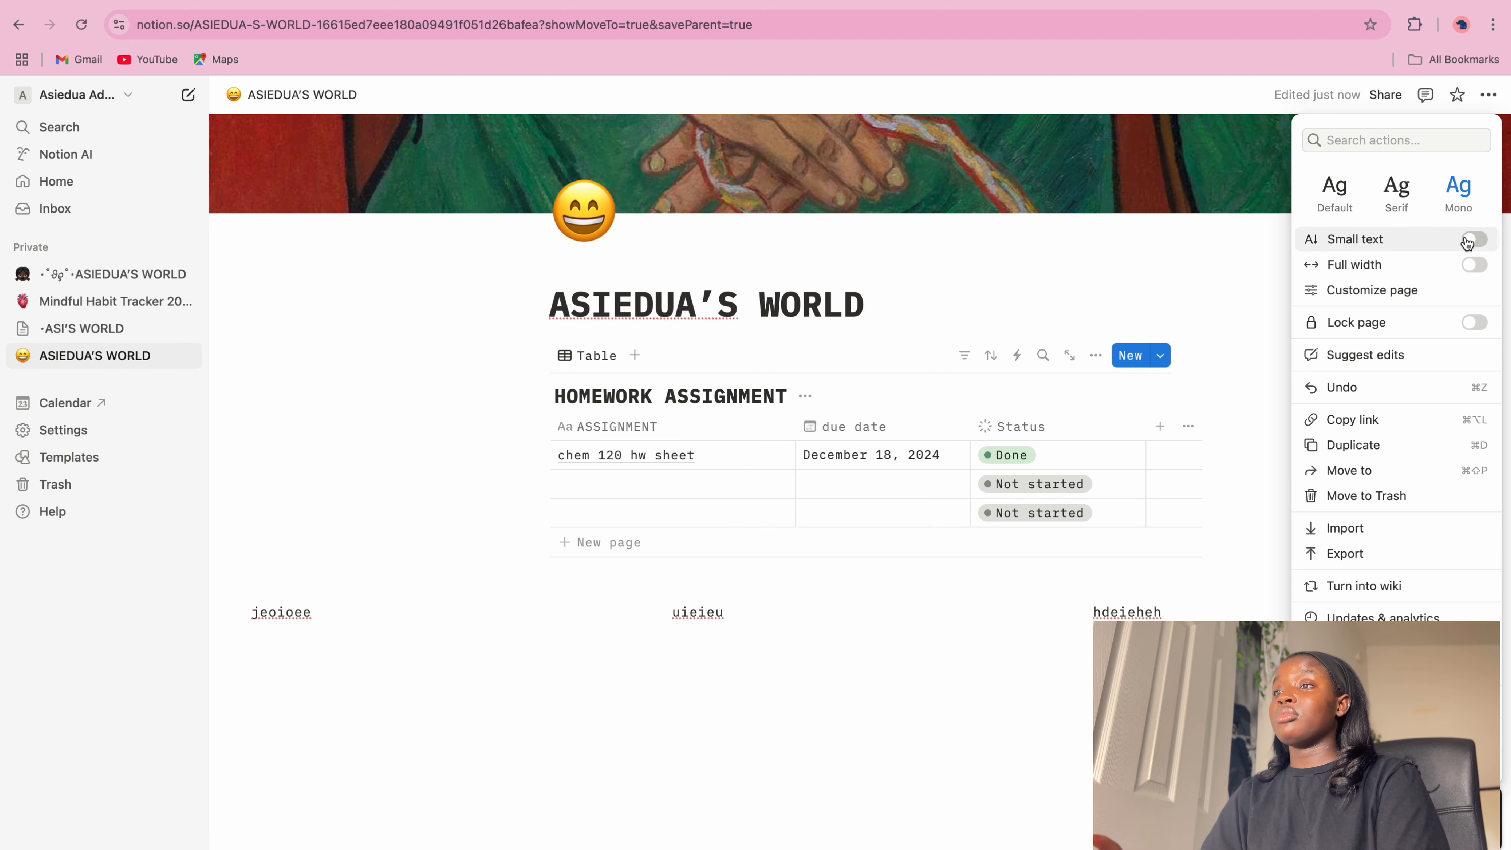
click(1467, 242)
click(1468, 241)
click(1468, 241)
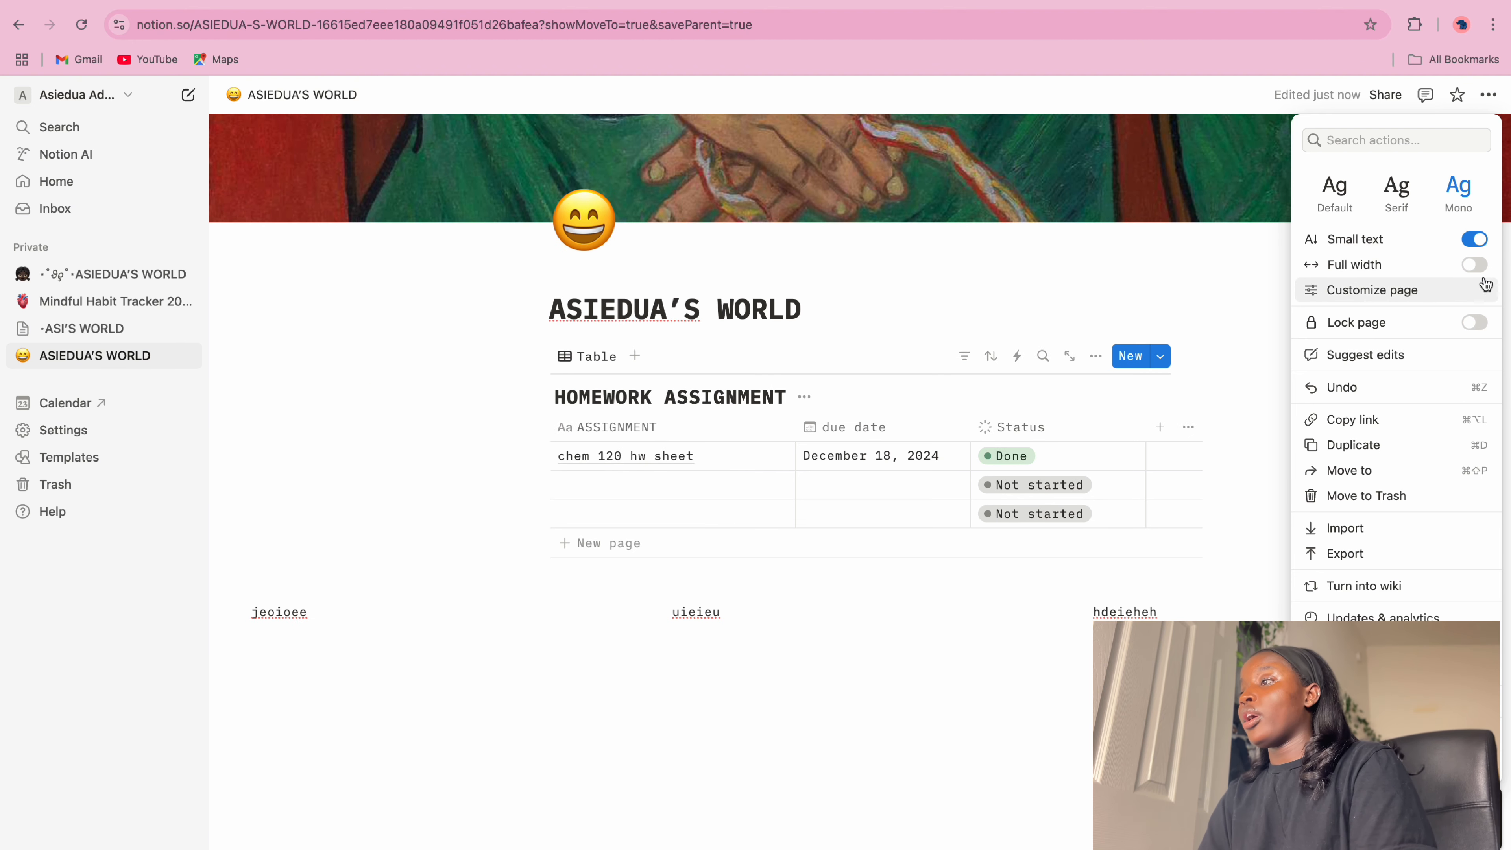
Toggle the page's full width setting to compare the layouts, leaving it on
click(1477, 267)
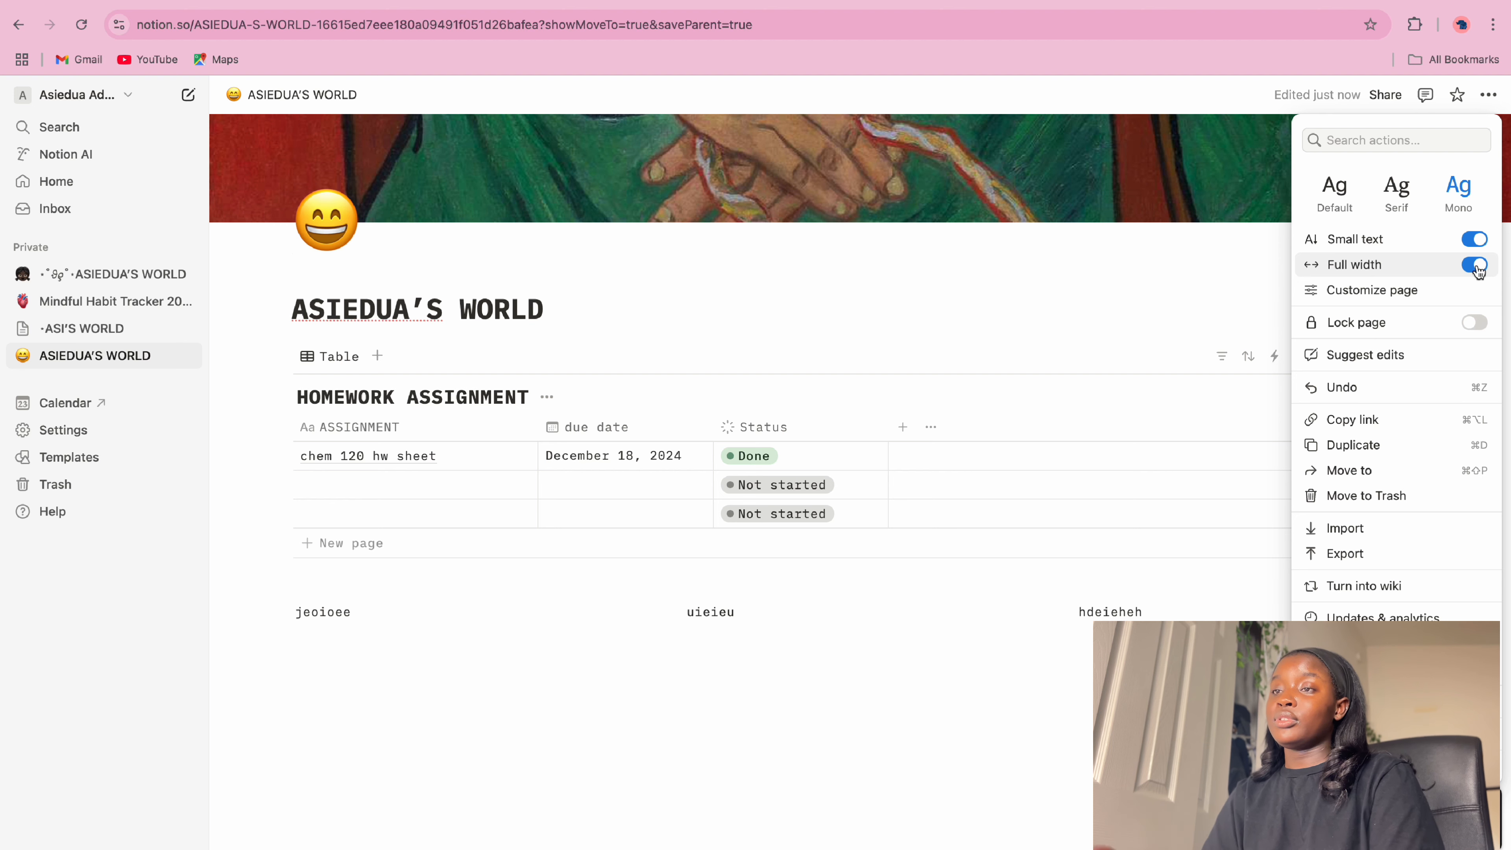
click(1477, 267)
click(1477, 267)
click(1477, 267)
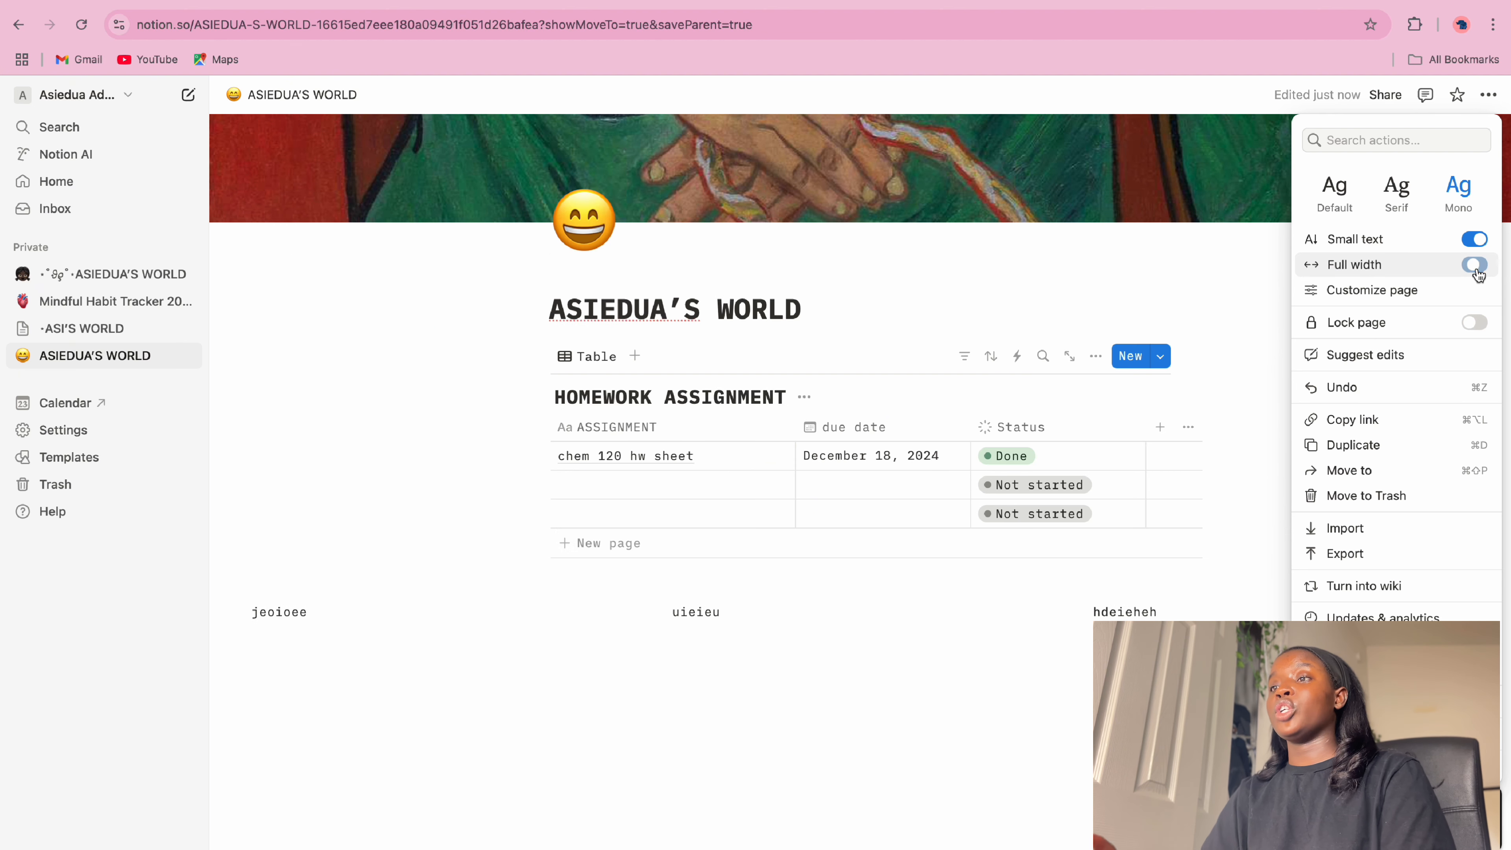
click(1466, 266)
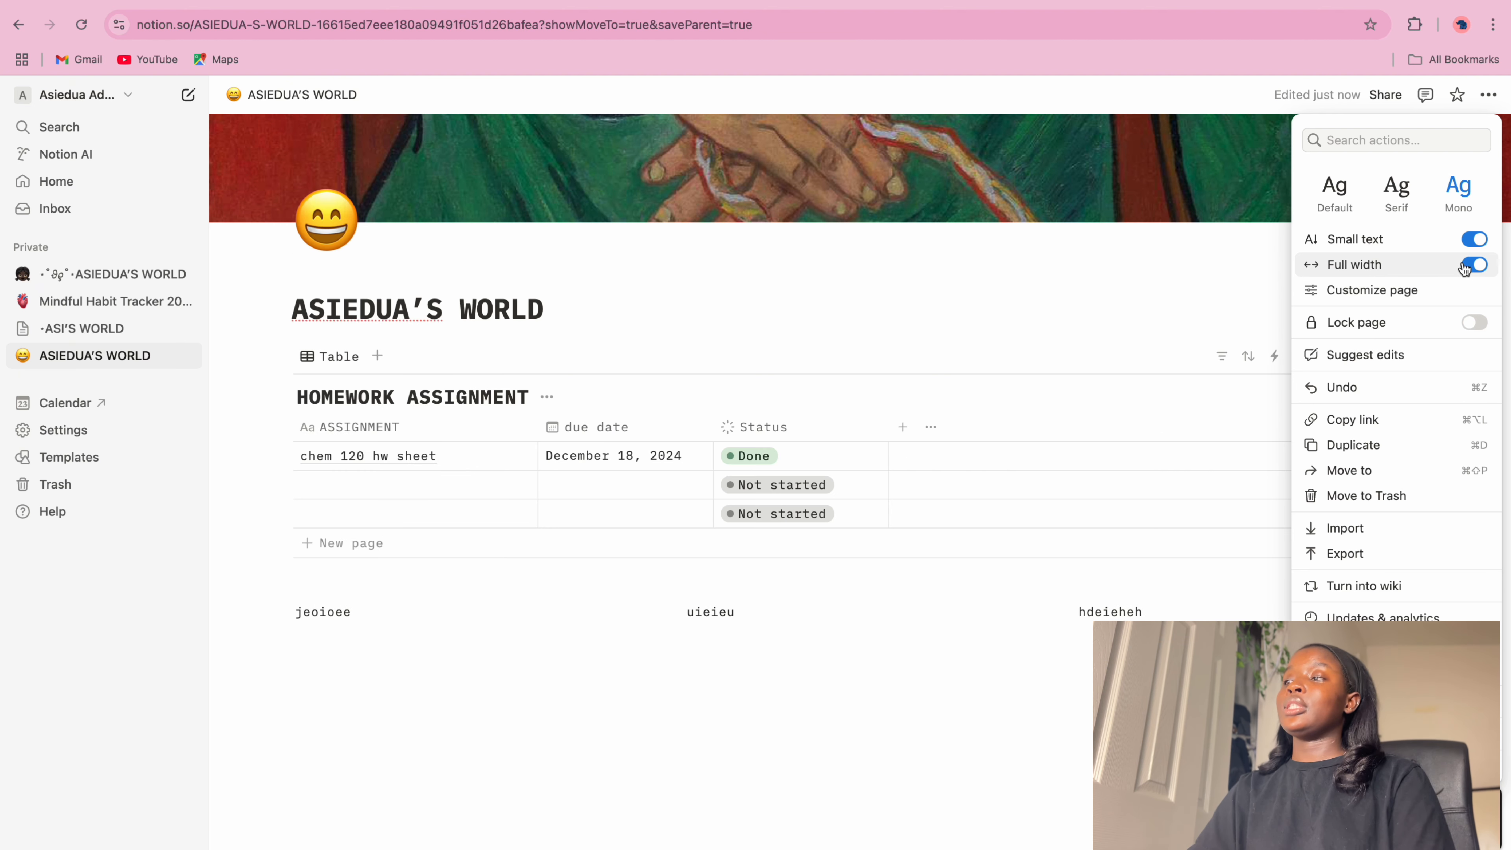
Lock the page against editing and return to the page content
click(1474, 322)
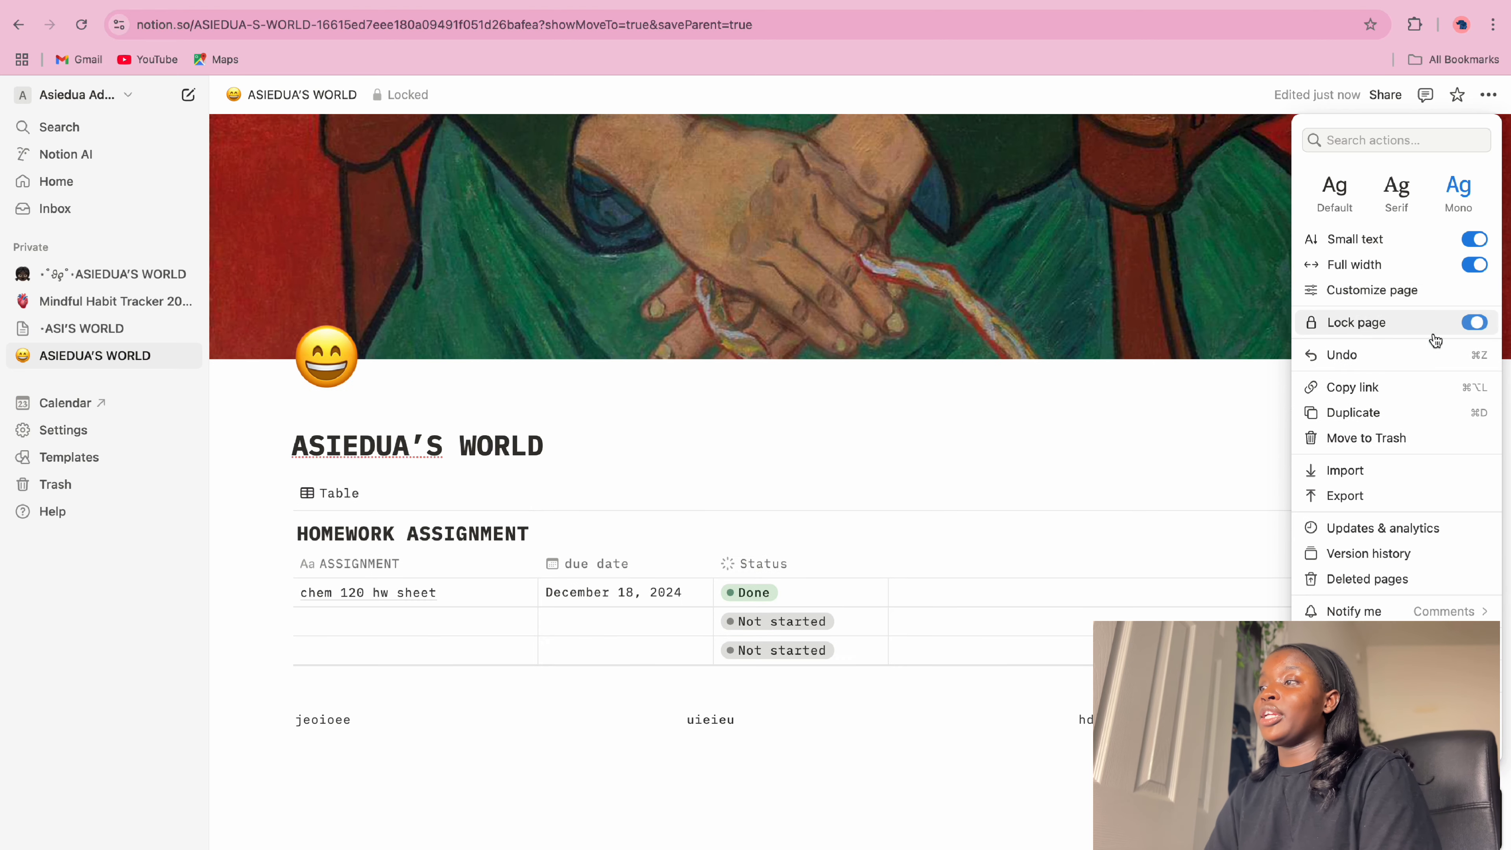
click(780, 517)
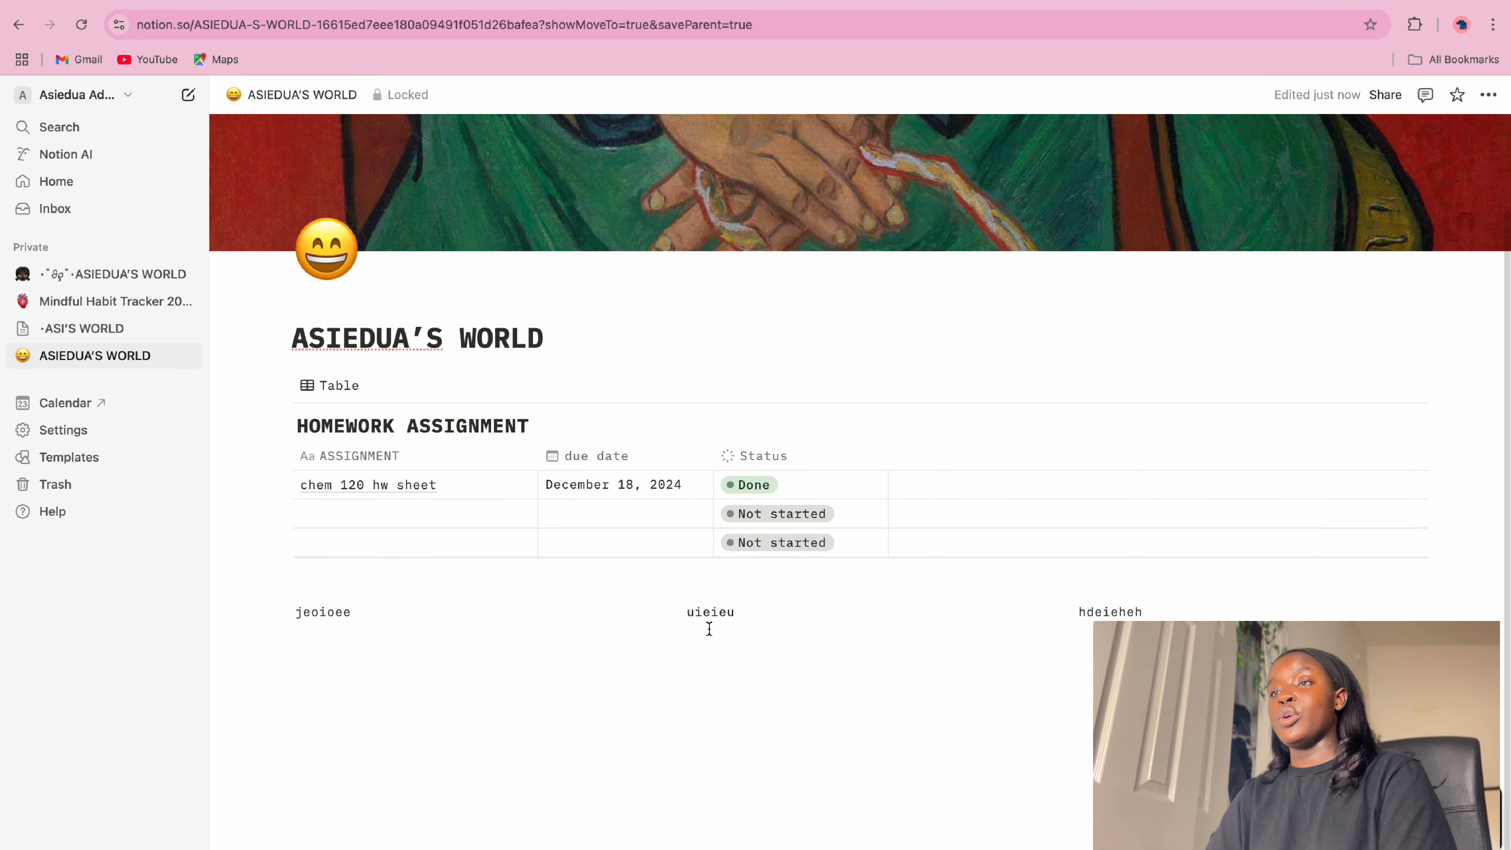
Unlock the page and undo the unlocking
click(1489, 95)
click(1475, 321)
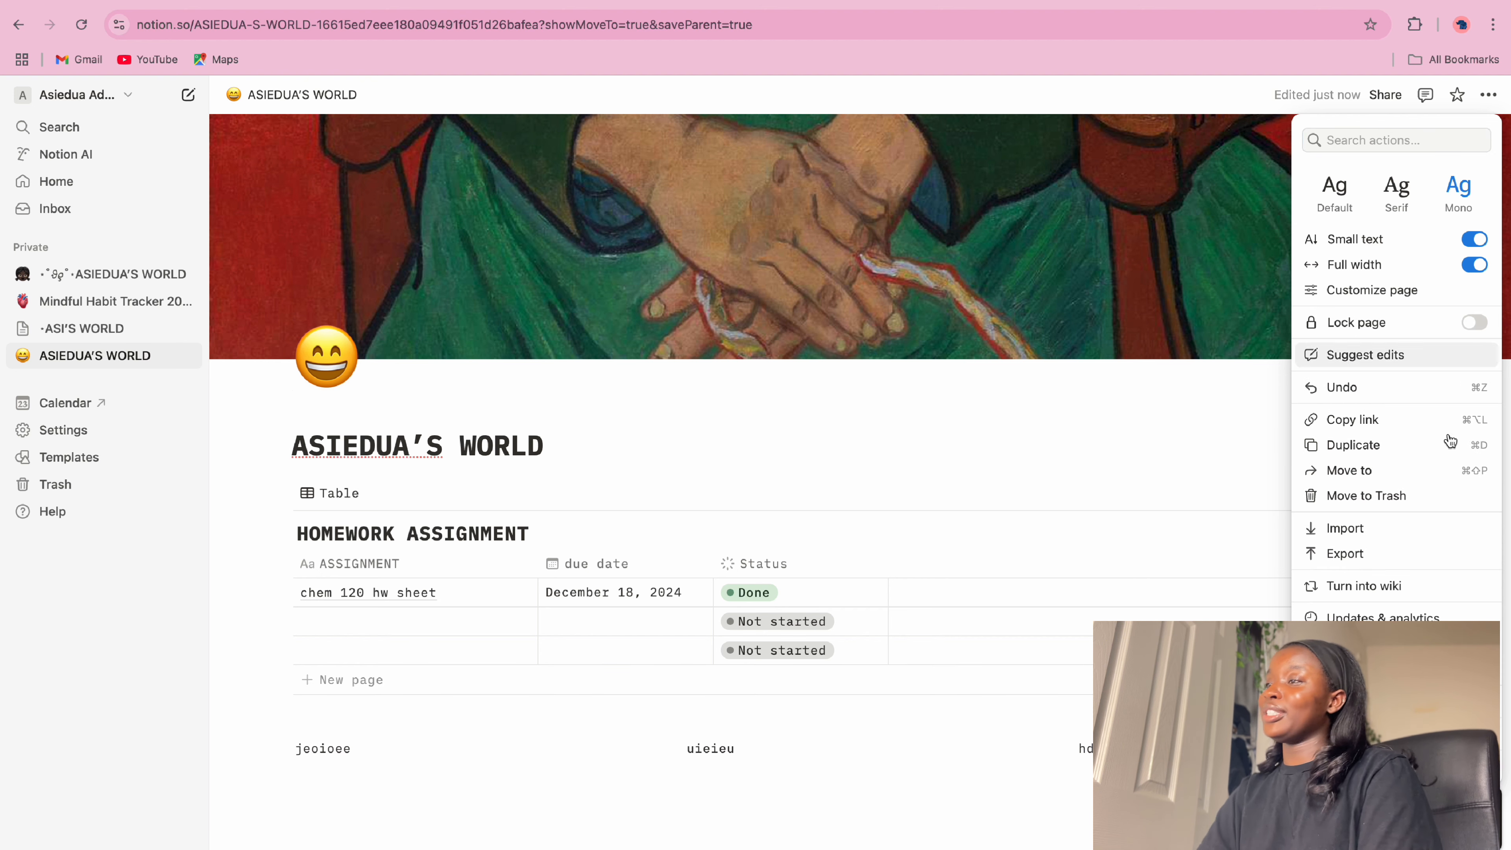
scroll(1403, 401, down, 1)
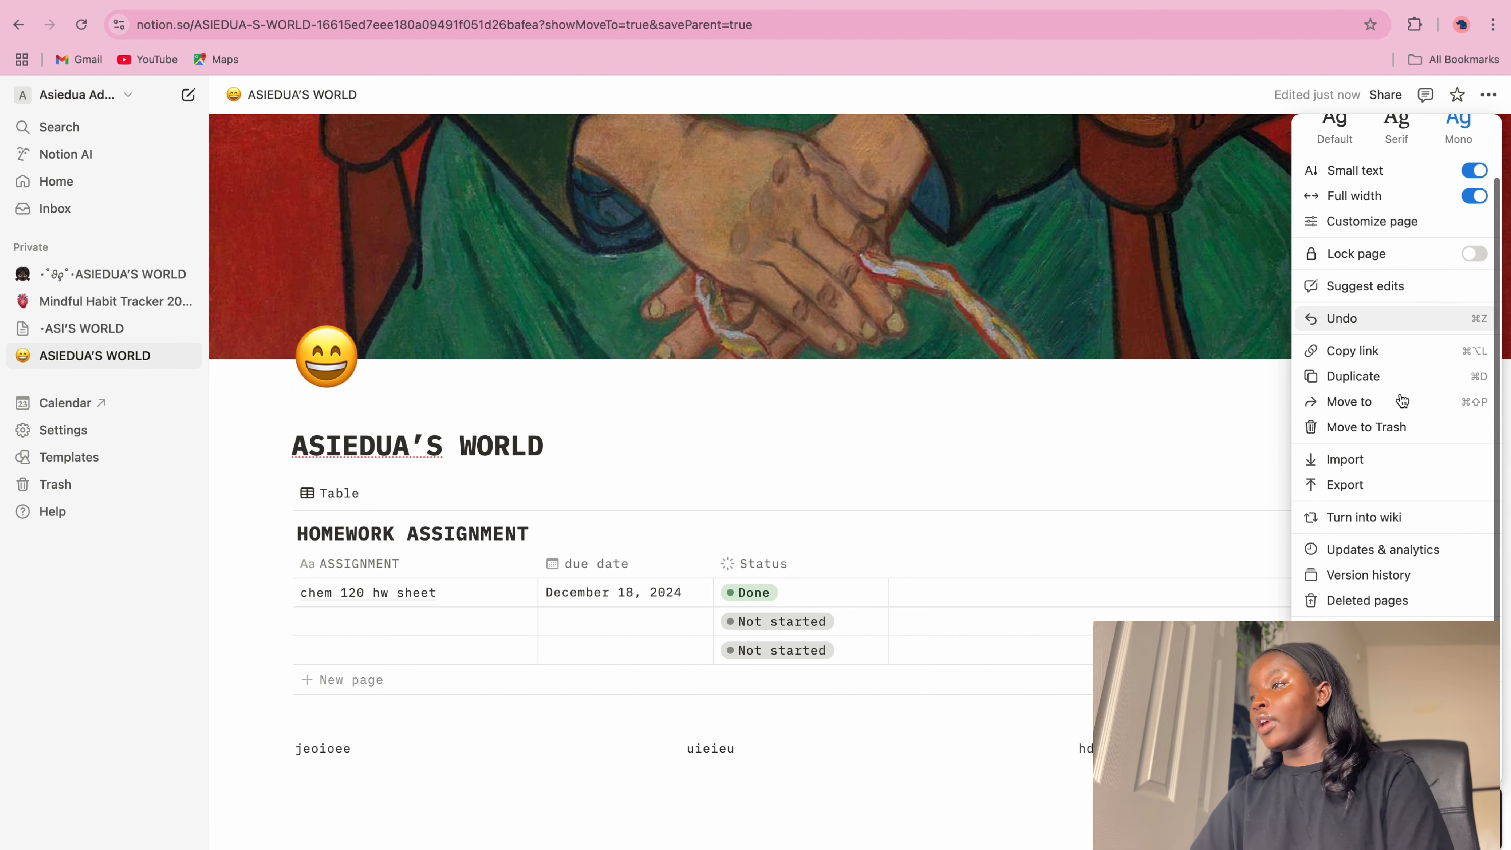
click(1412, 320)
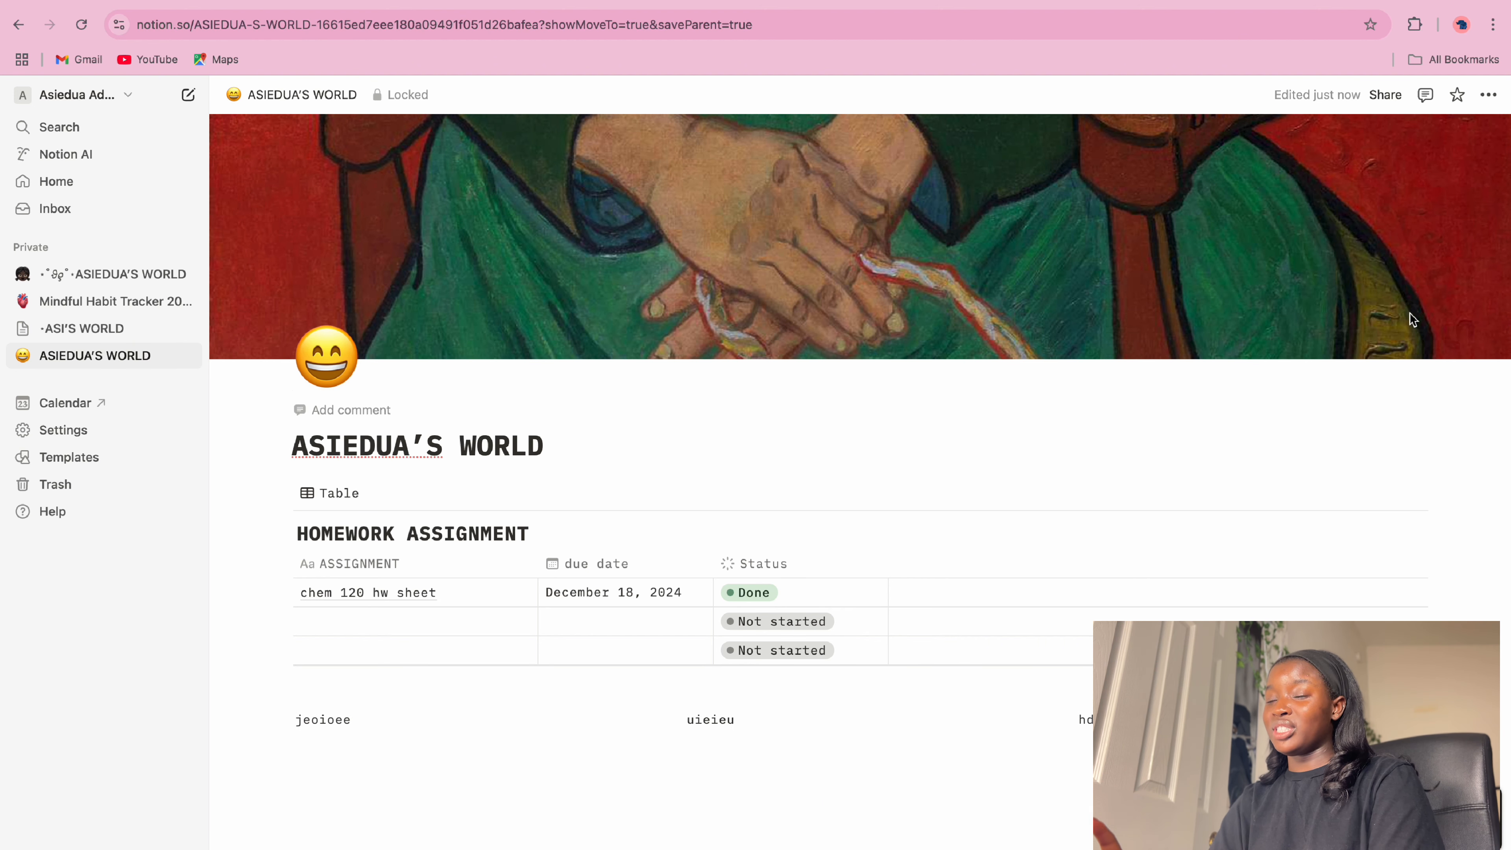
Unlock the page again so its content can be edited
scroll(421, 786, down, 3)
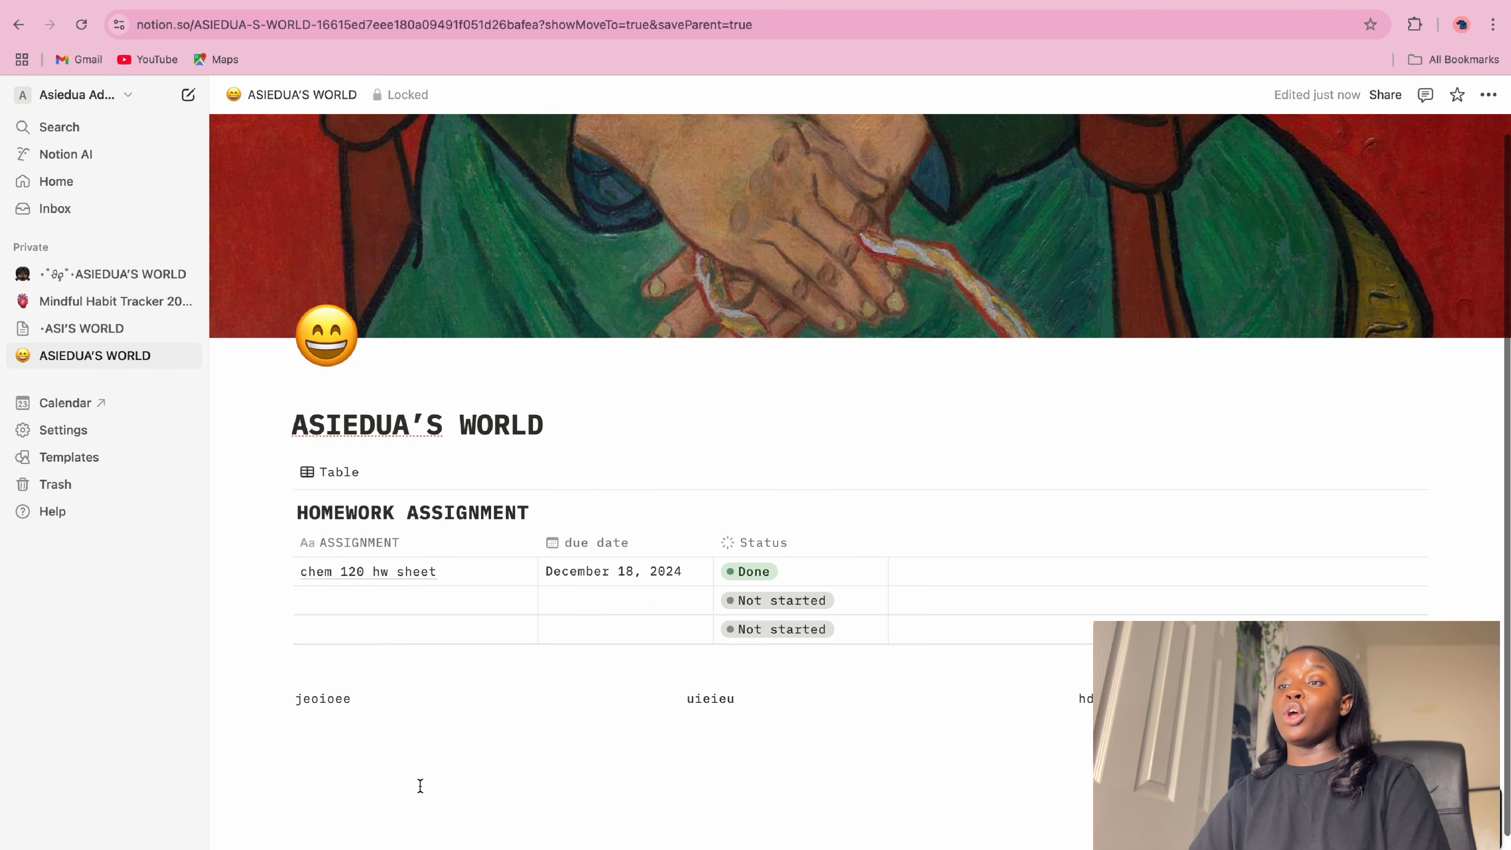
key(ctrl+shift+z)
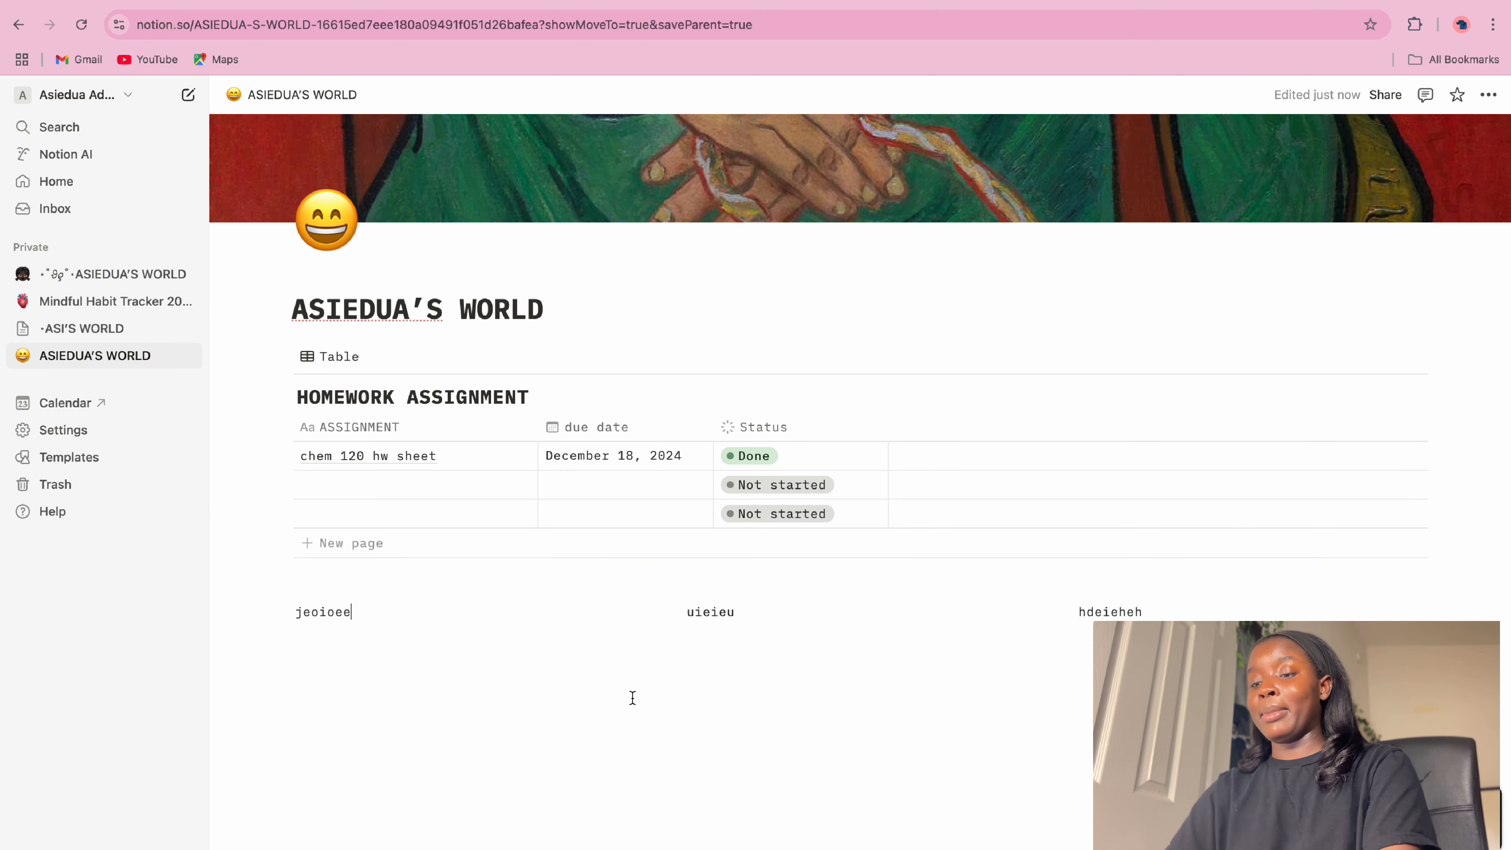
key(ctrl+z)
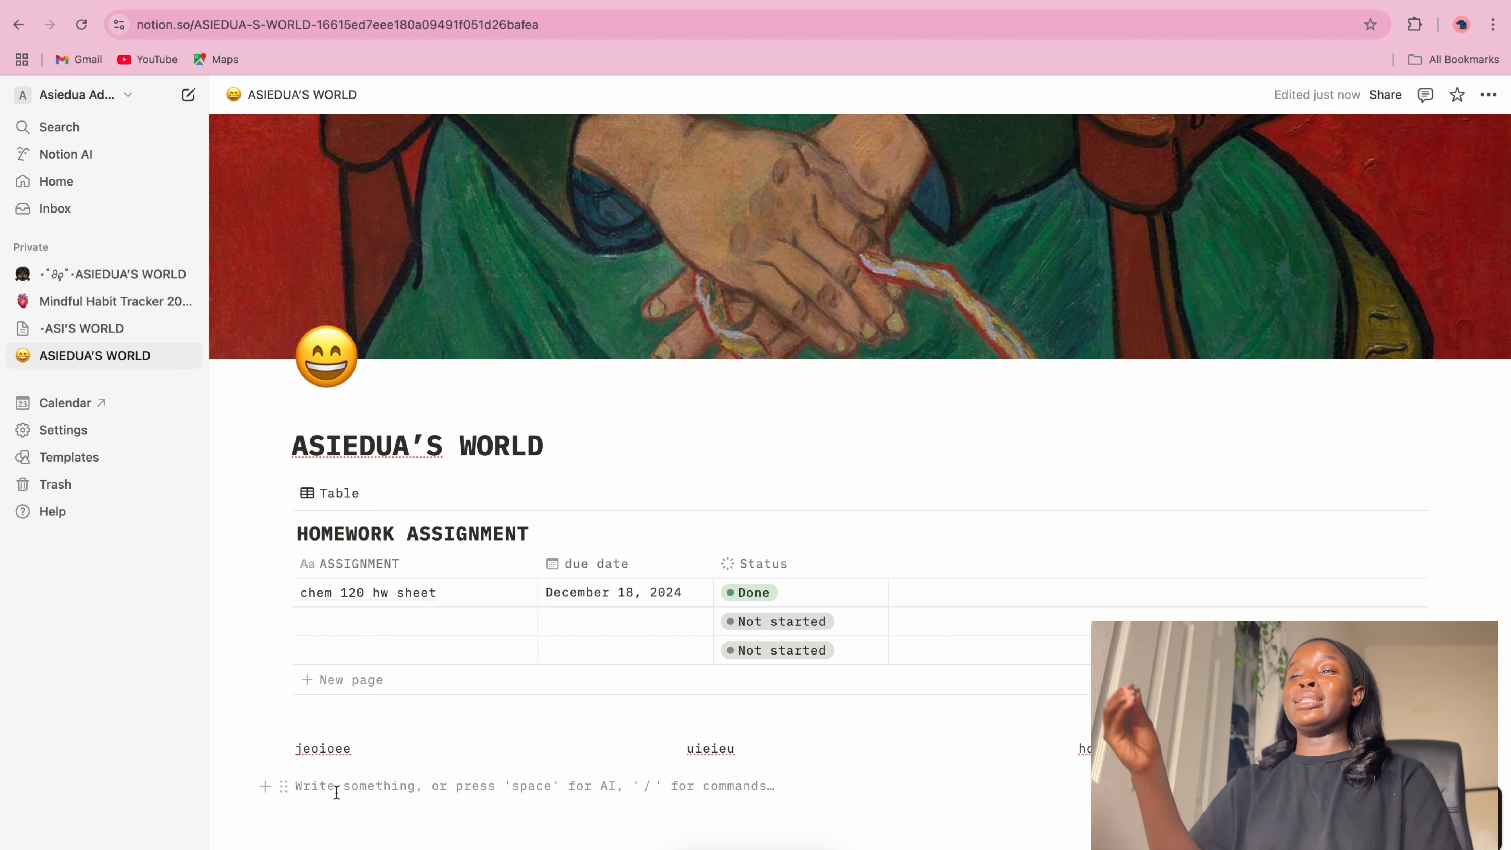
Embed a new sub-page in the empty block below the three text columns
click(263, 787)
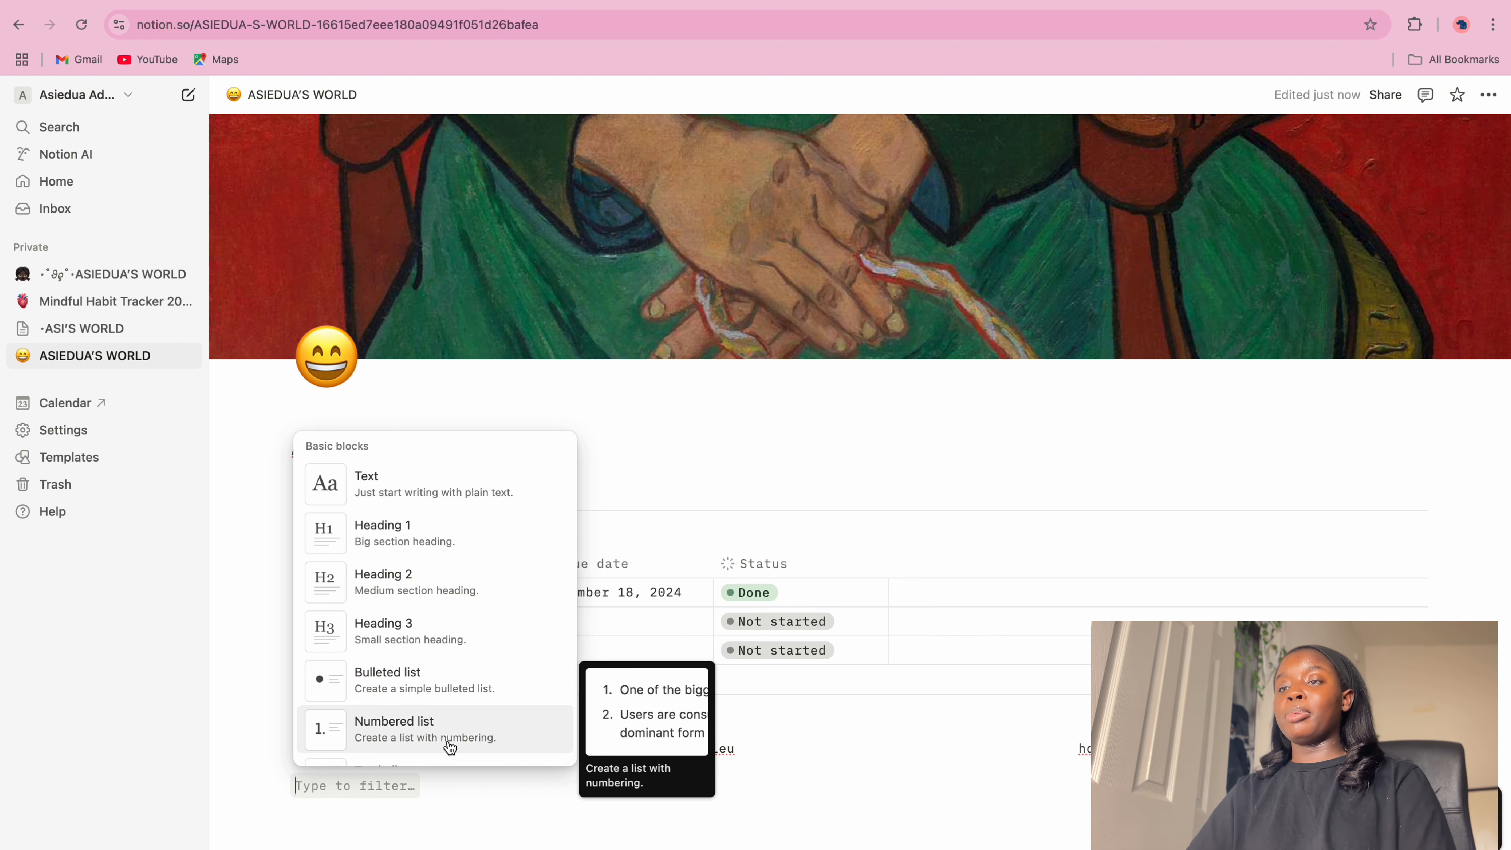
scroll(381, 720, down, 6)
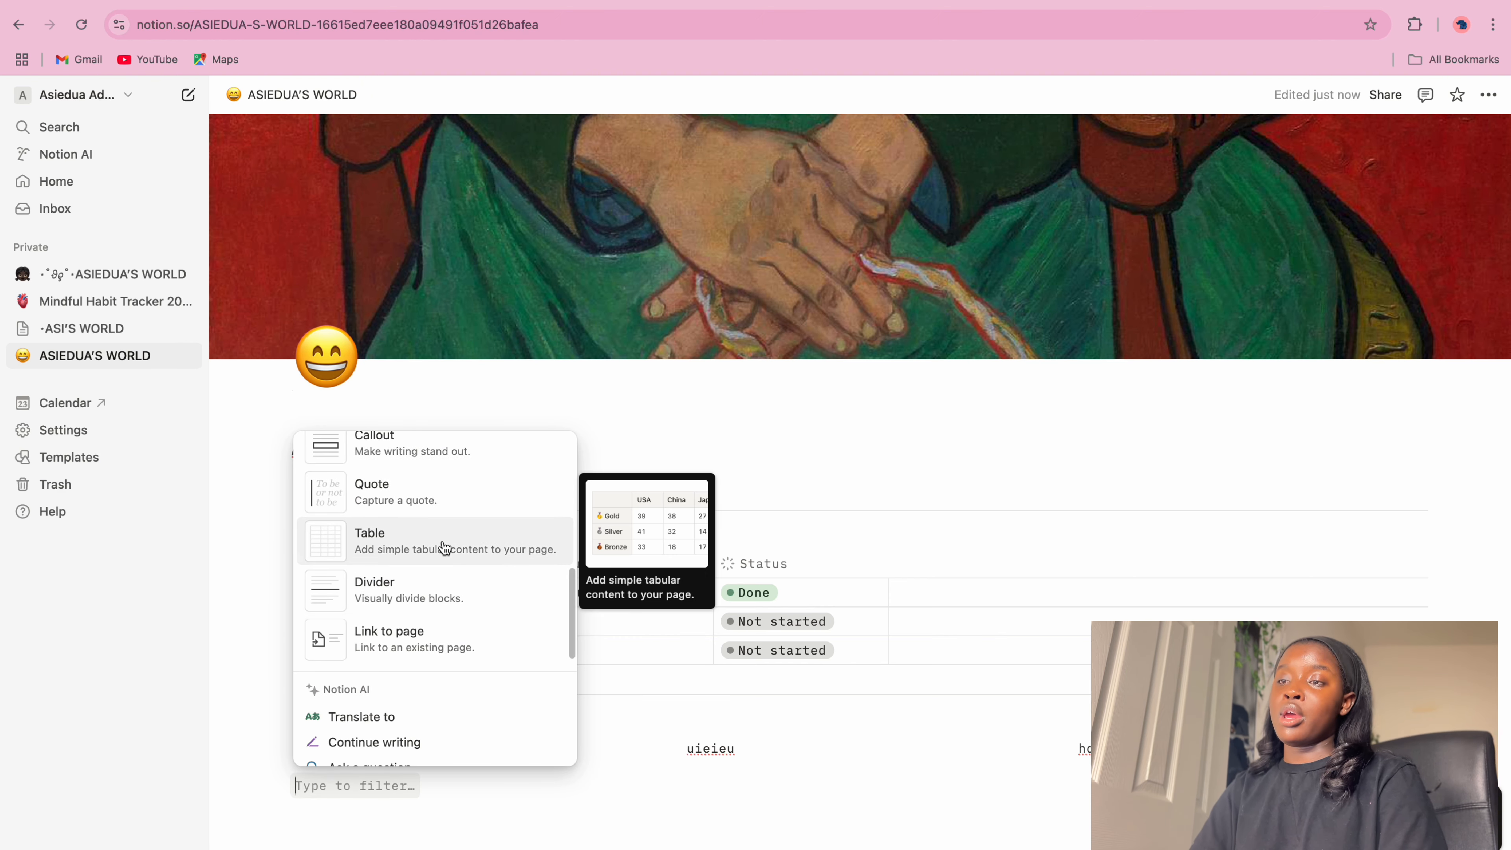
scroll(444, 547, down, 5)
scroll(444, 546, up, 15)
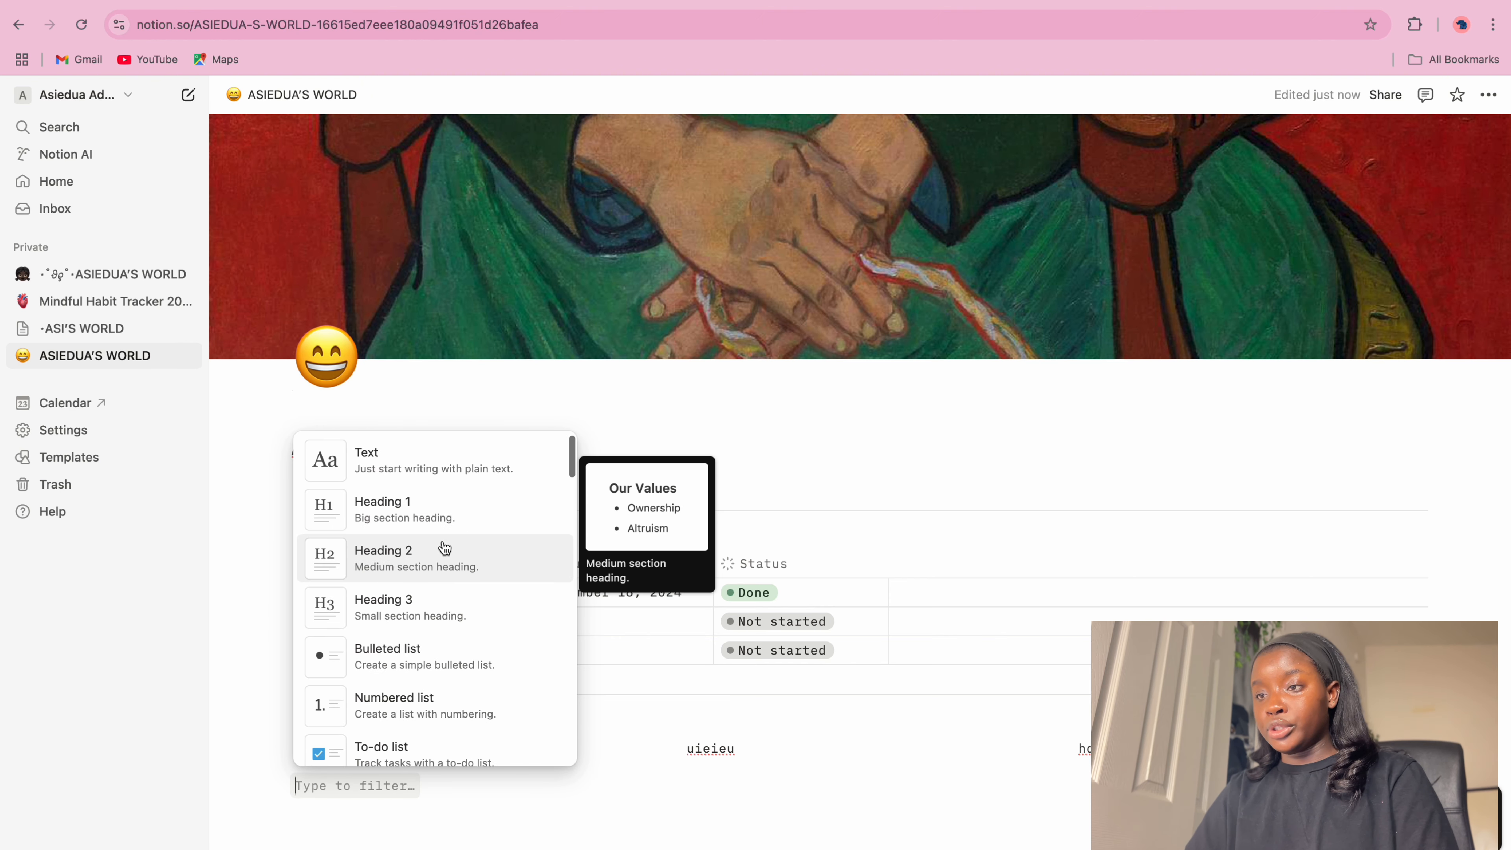
scroll(447, 497, down, 3)
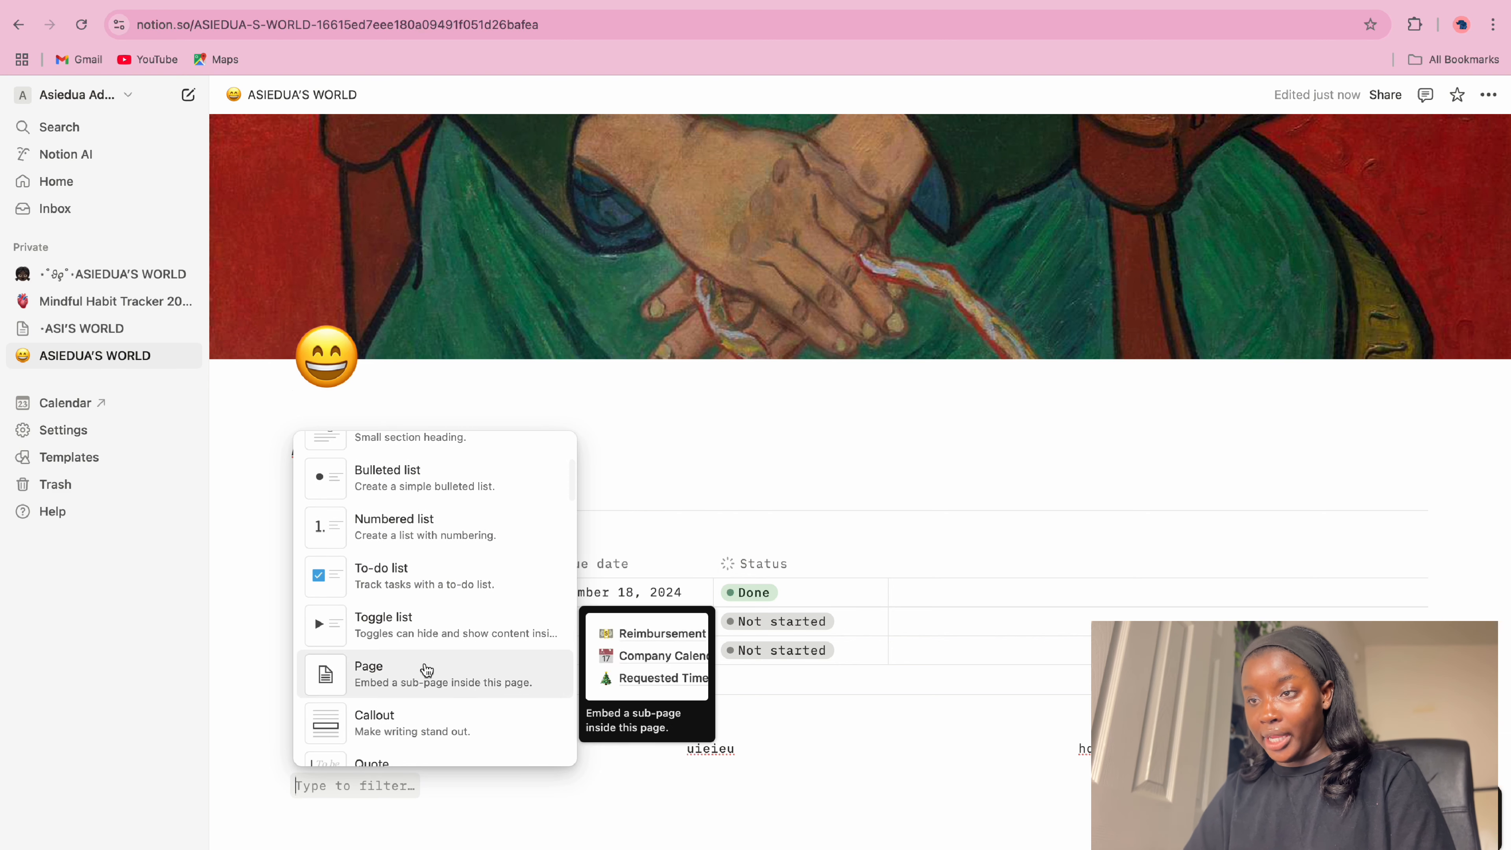
click(426, 670)
Title the new sub-page "1st semester goals" and return to the parent dashboard page
text(1)
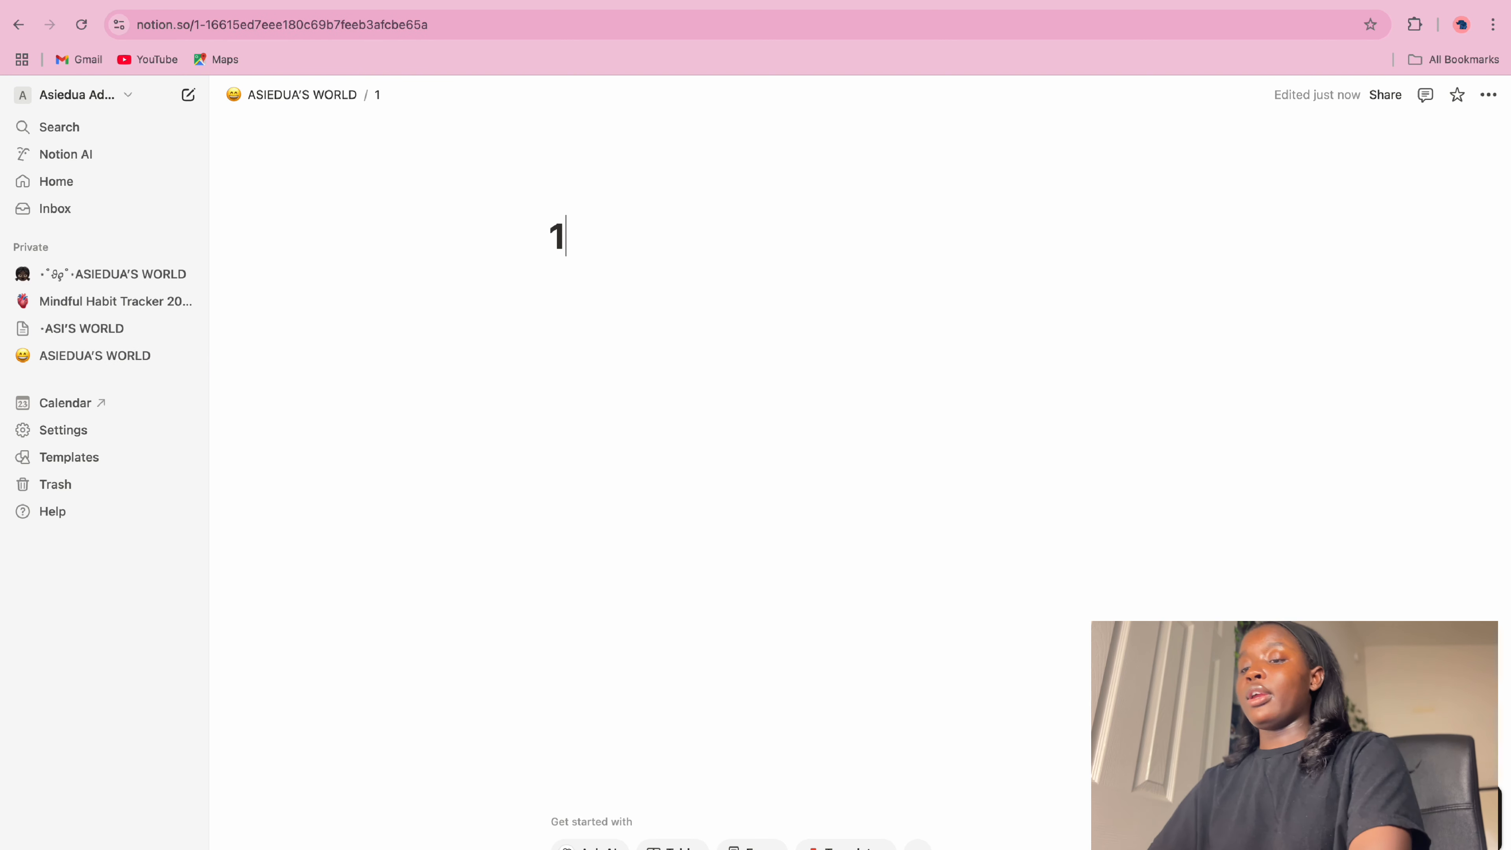
text(st semst)
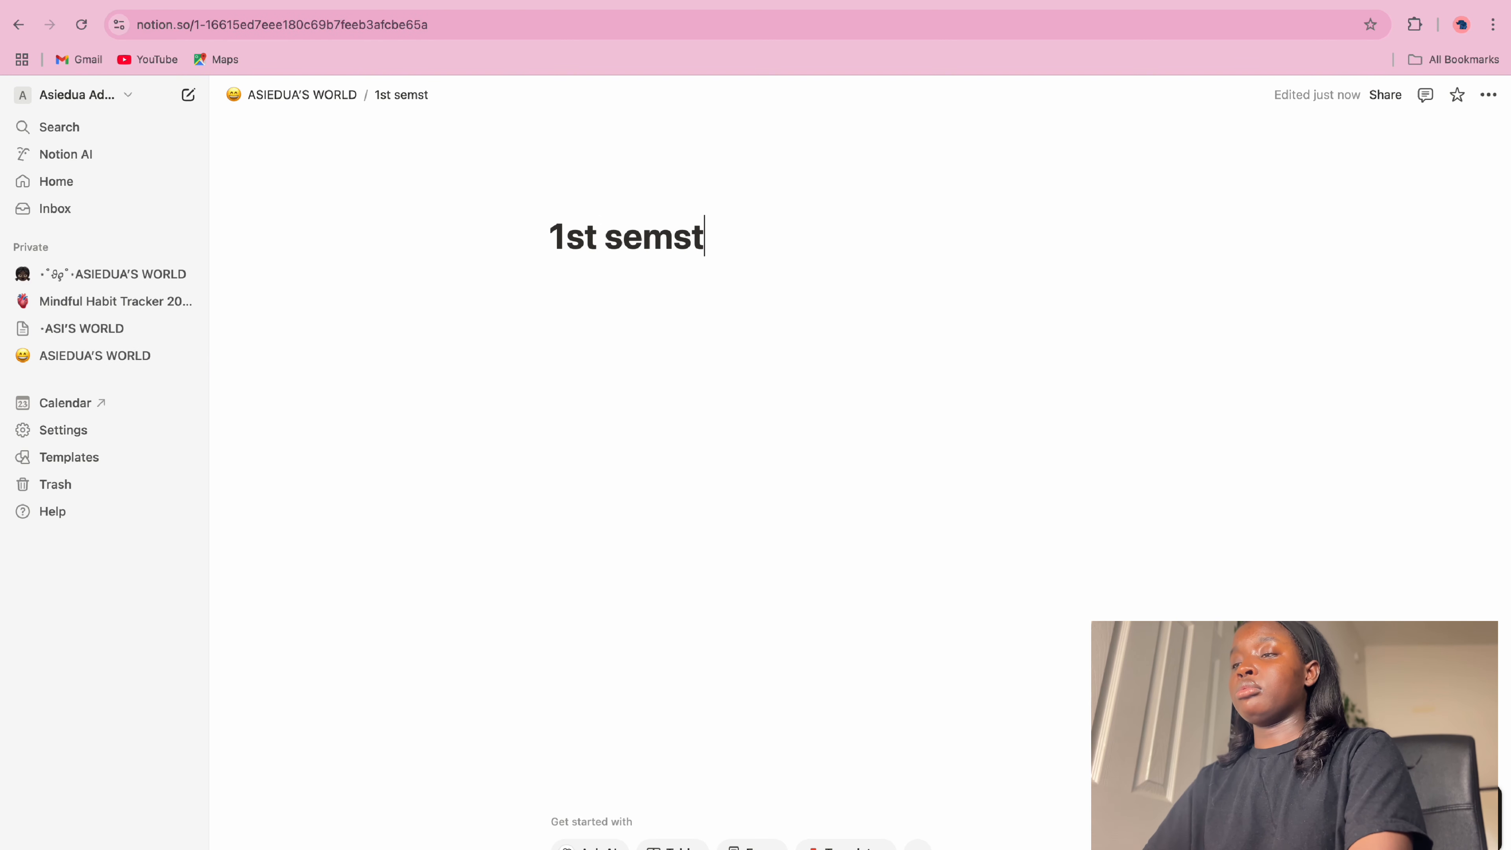
key(BackSpace)
key(BackSpace)
text(ester f)
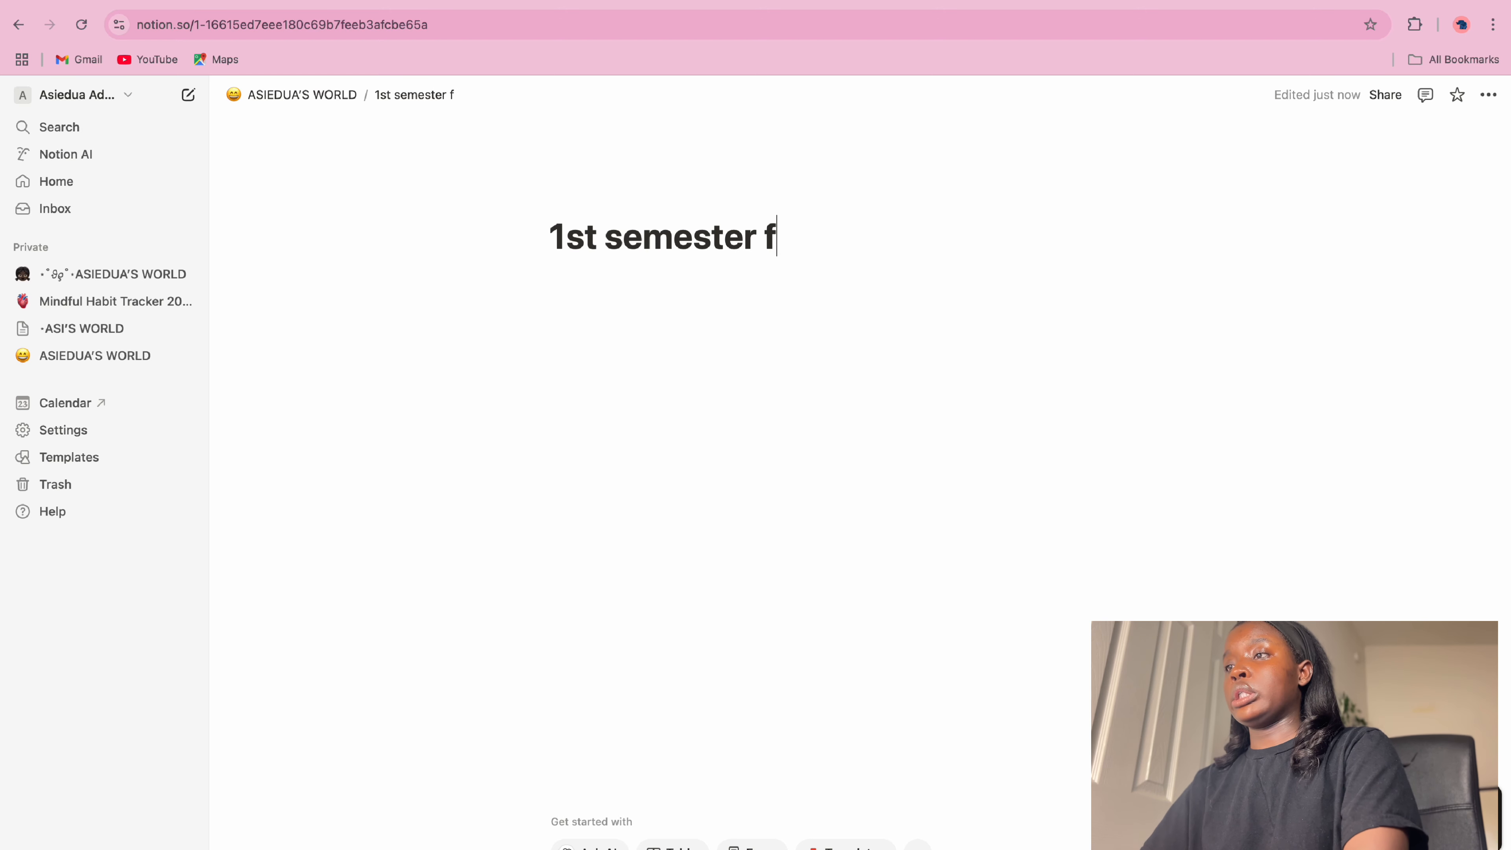
key(BackSpace)
text(goals)
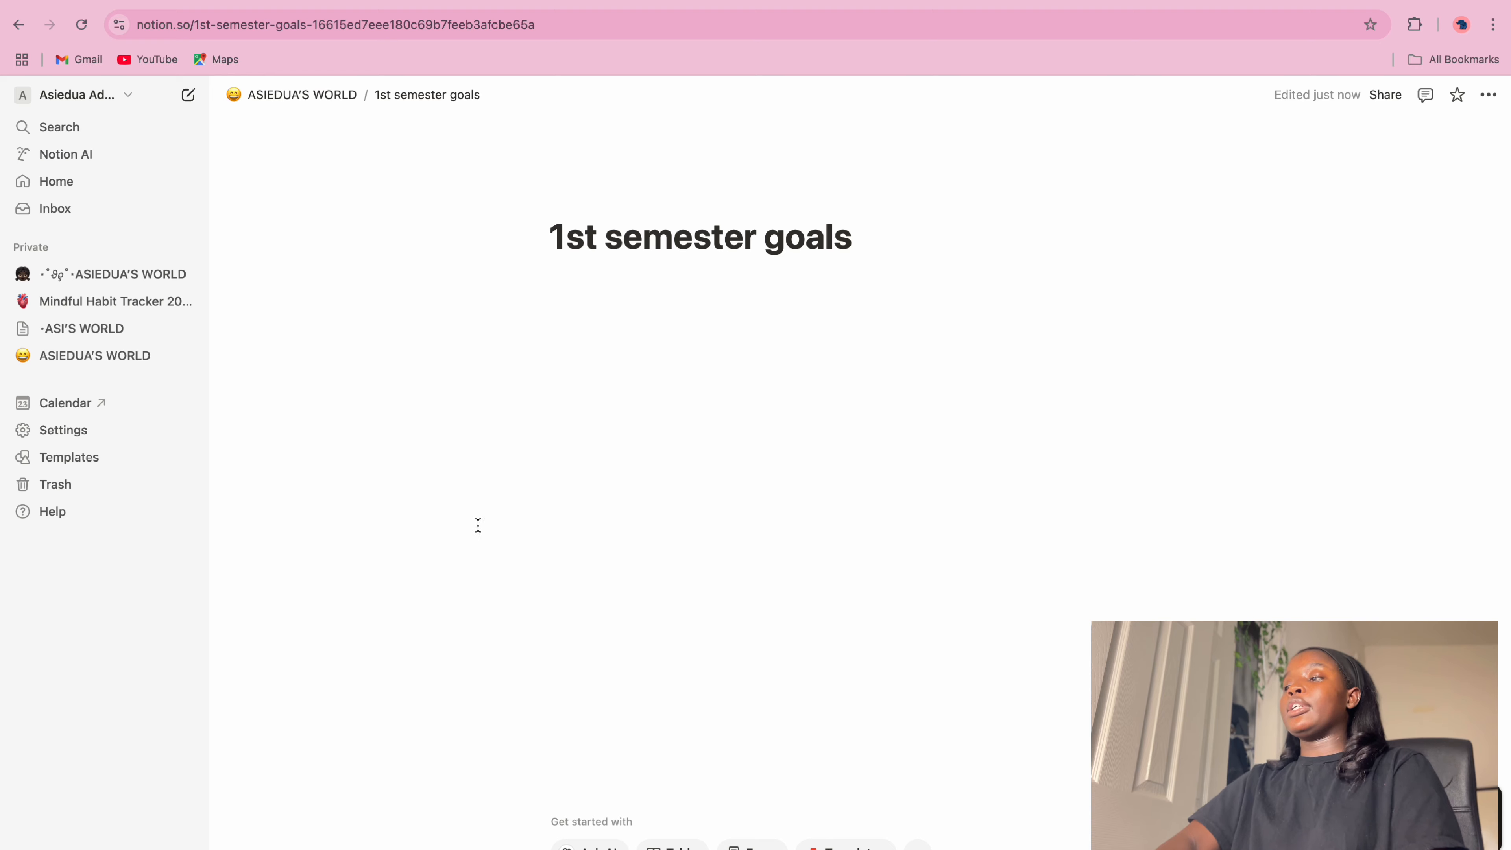
click(300, 95)
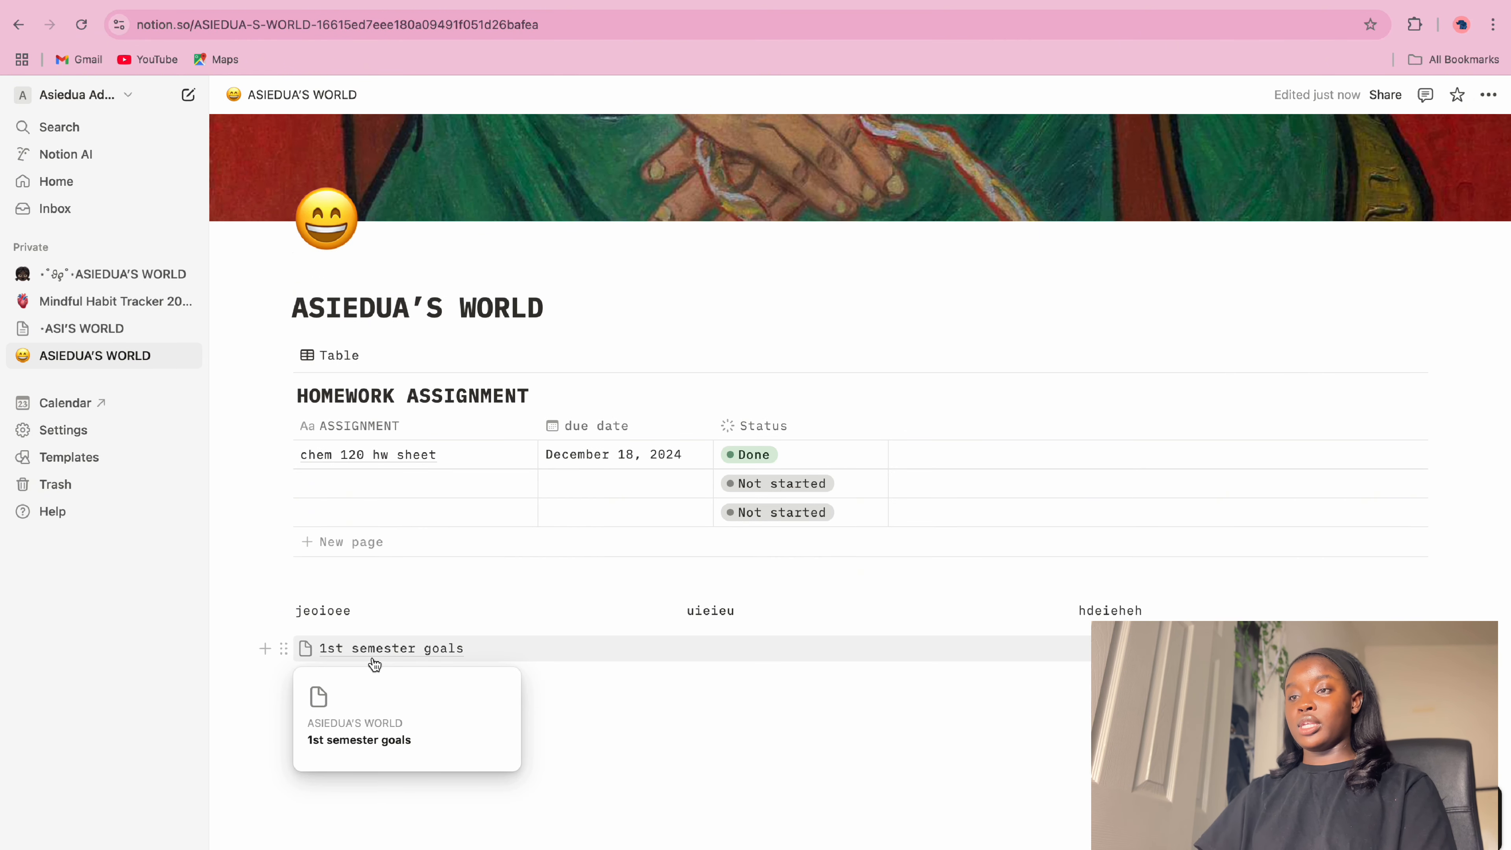
Give the 1st semester goals sub-page the yellow book icon and return to the dashboard
click(374, 664)
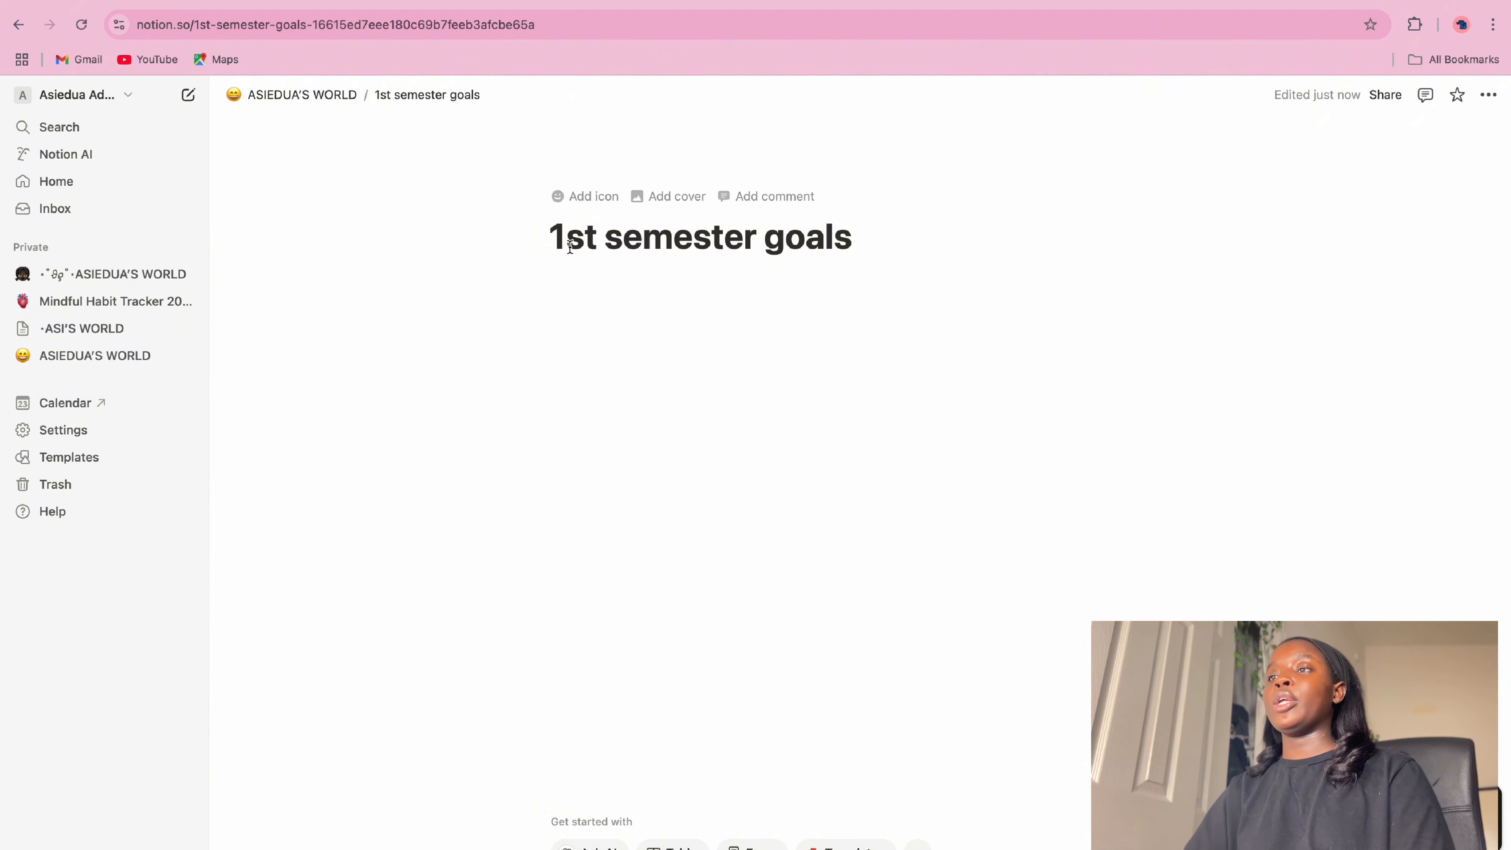
click(583, 197)
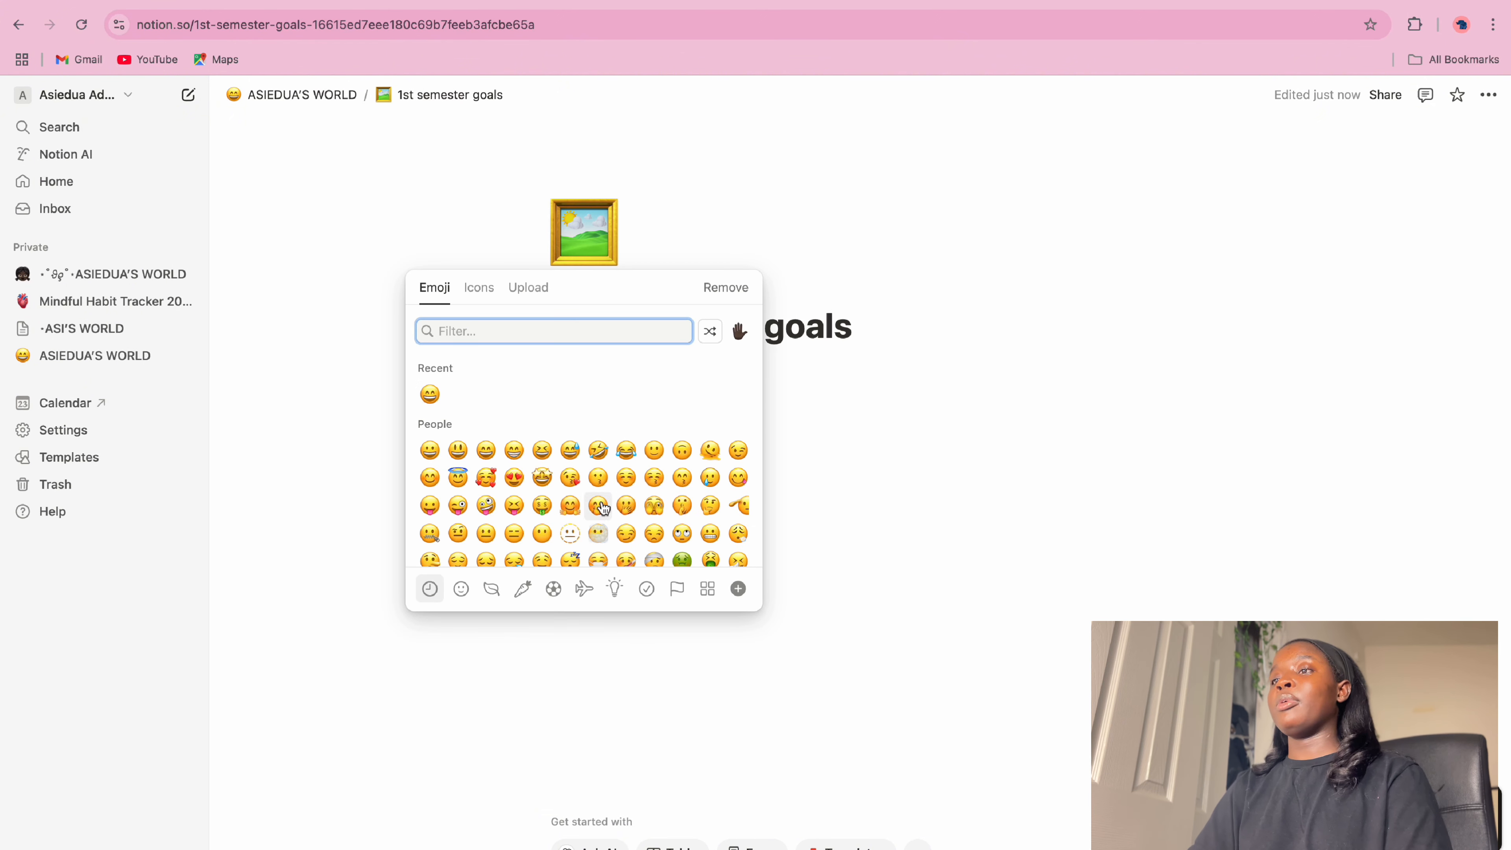
click(474, 291)
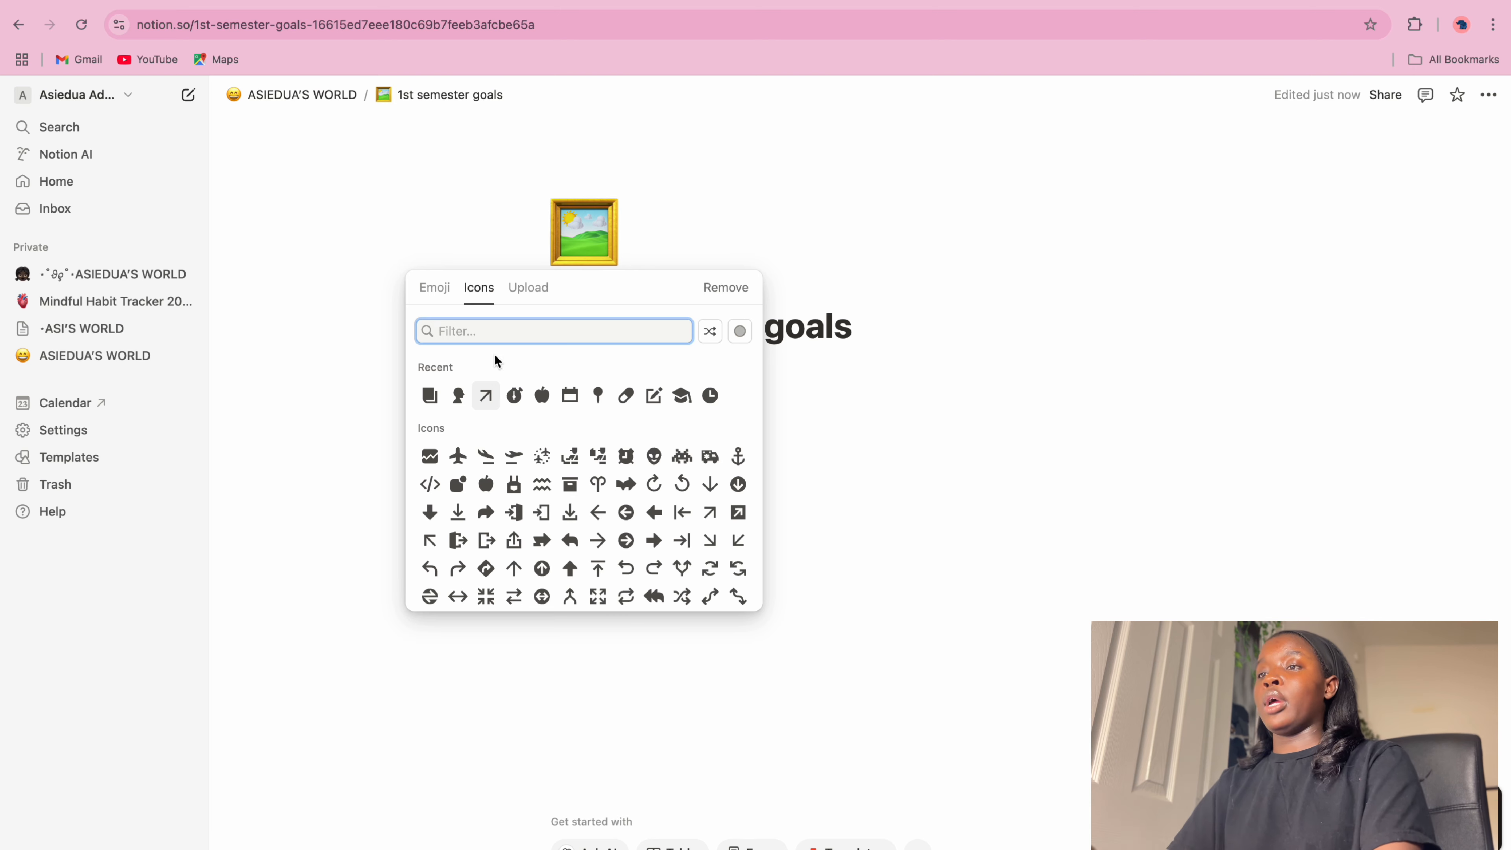
mouse_move(429, 396)
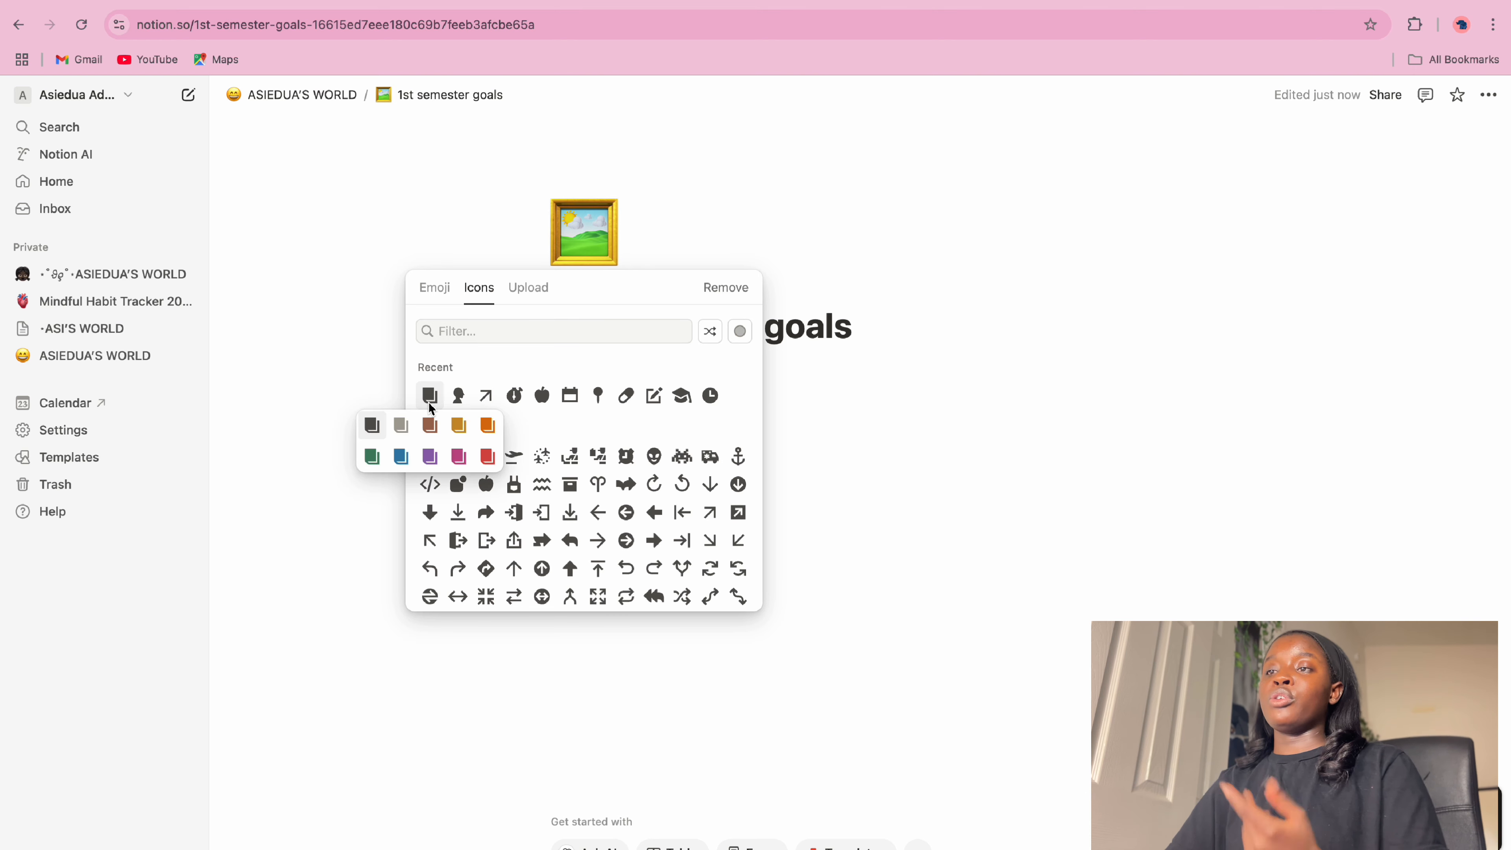
click(458, 427)
click(298, 94)
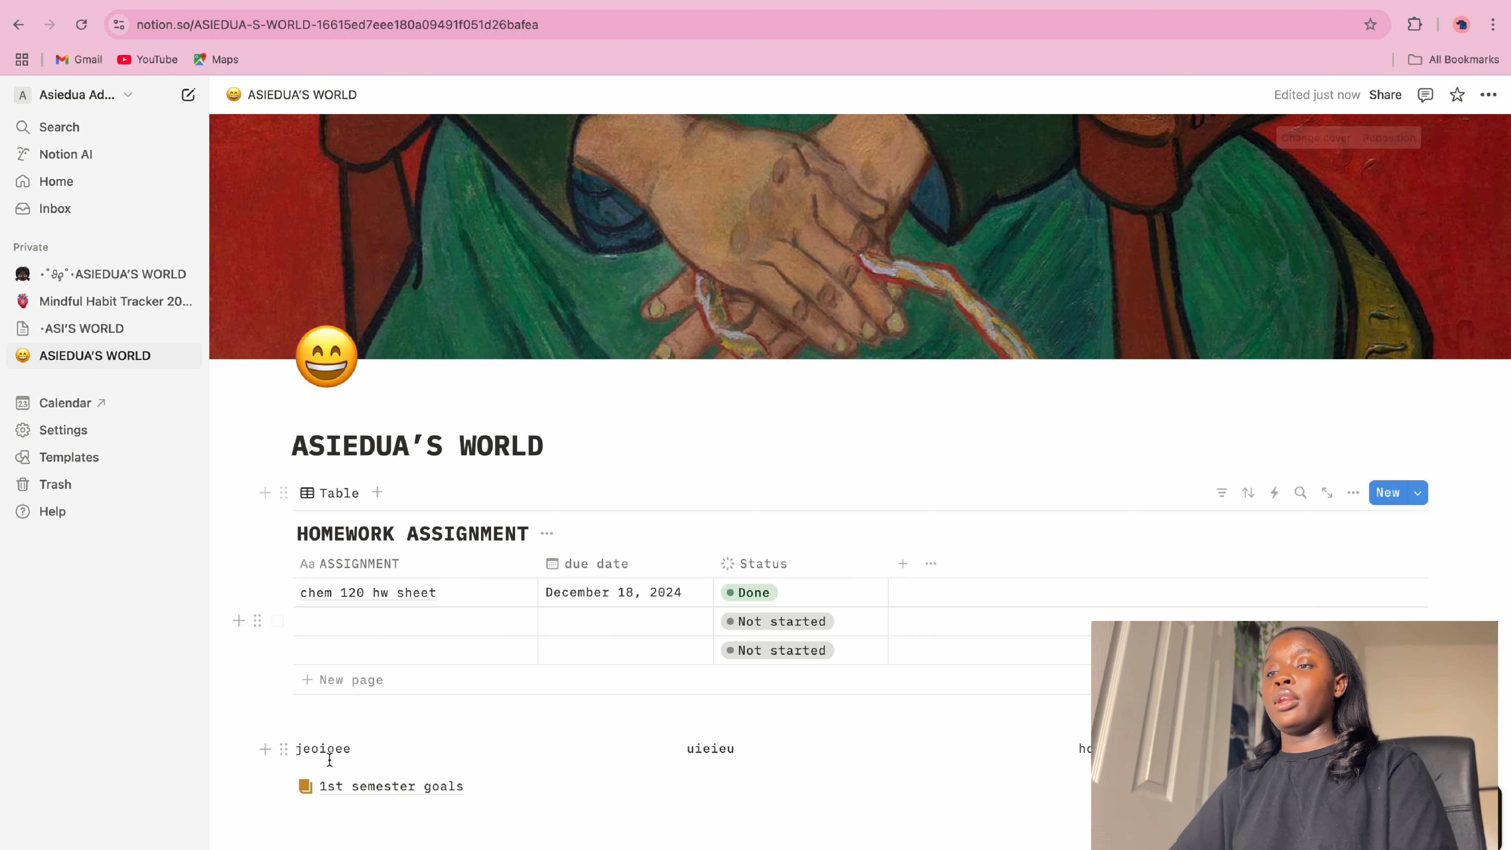
scroll(373, 680, down, 3)
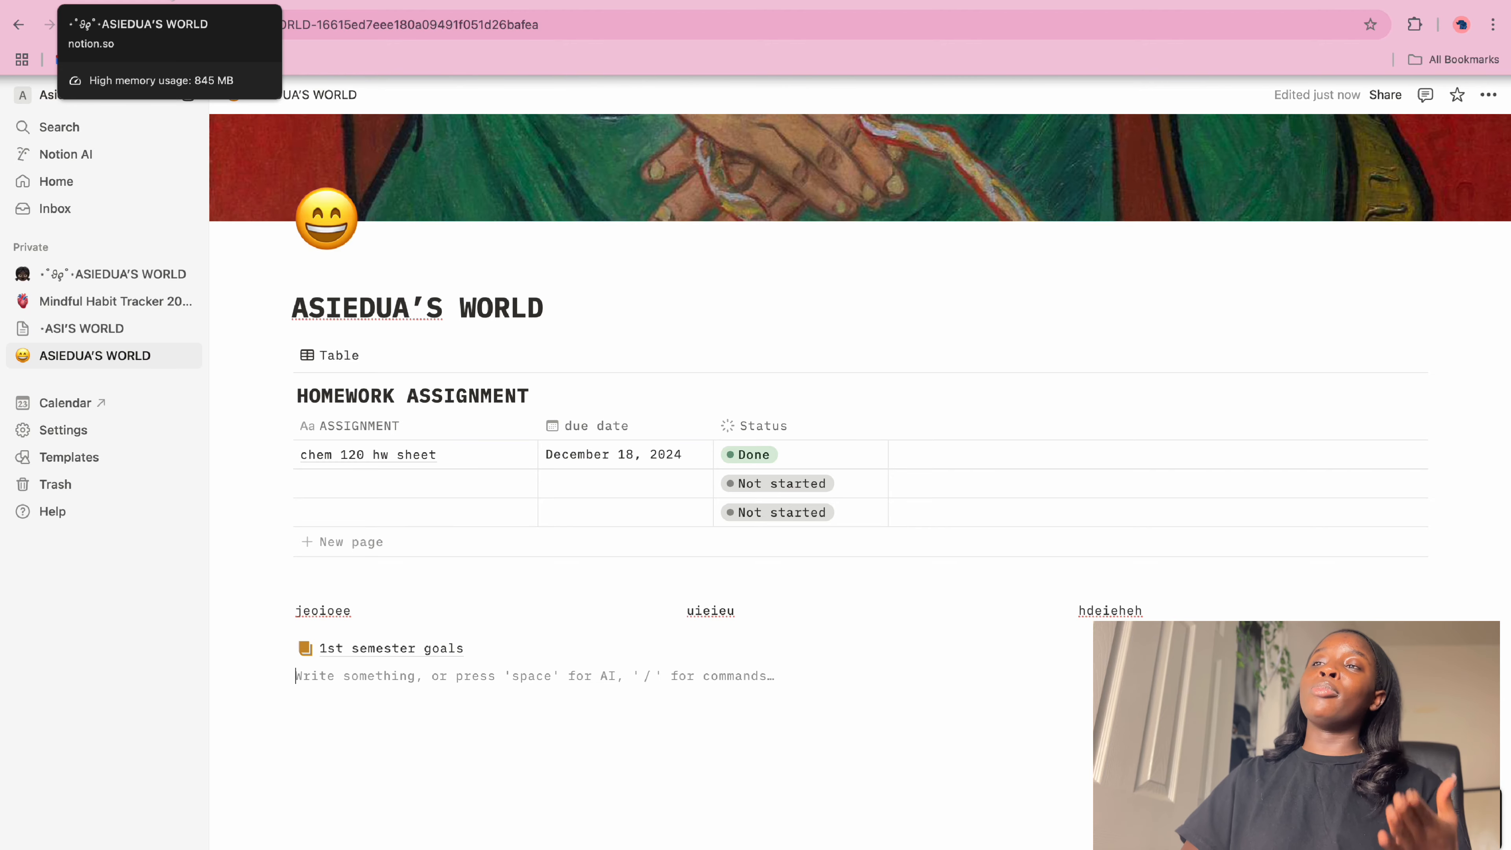
Move the Mindful Habit Tracker 2024 link from the existing finished dashboard to the new dashboard page with the smiley icon
click(171, 1)
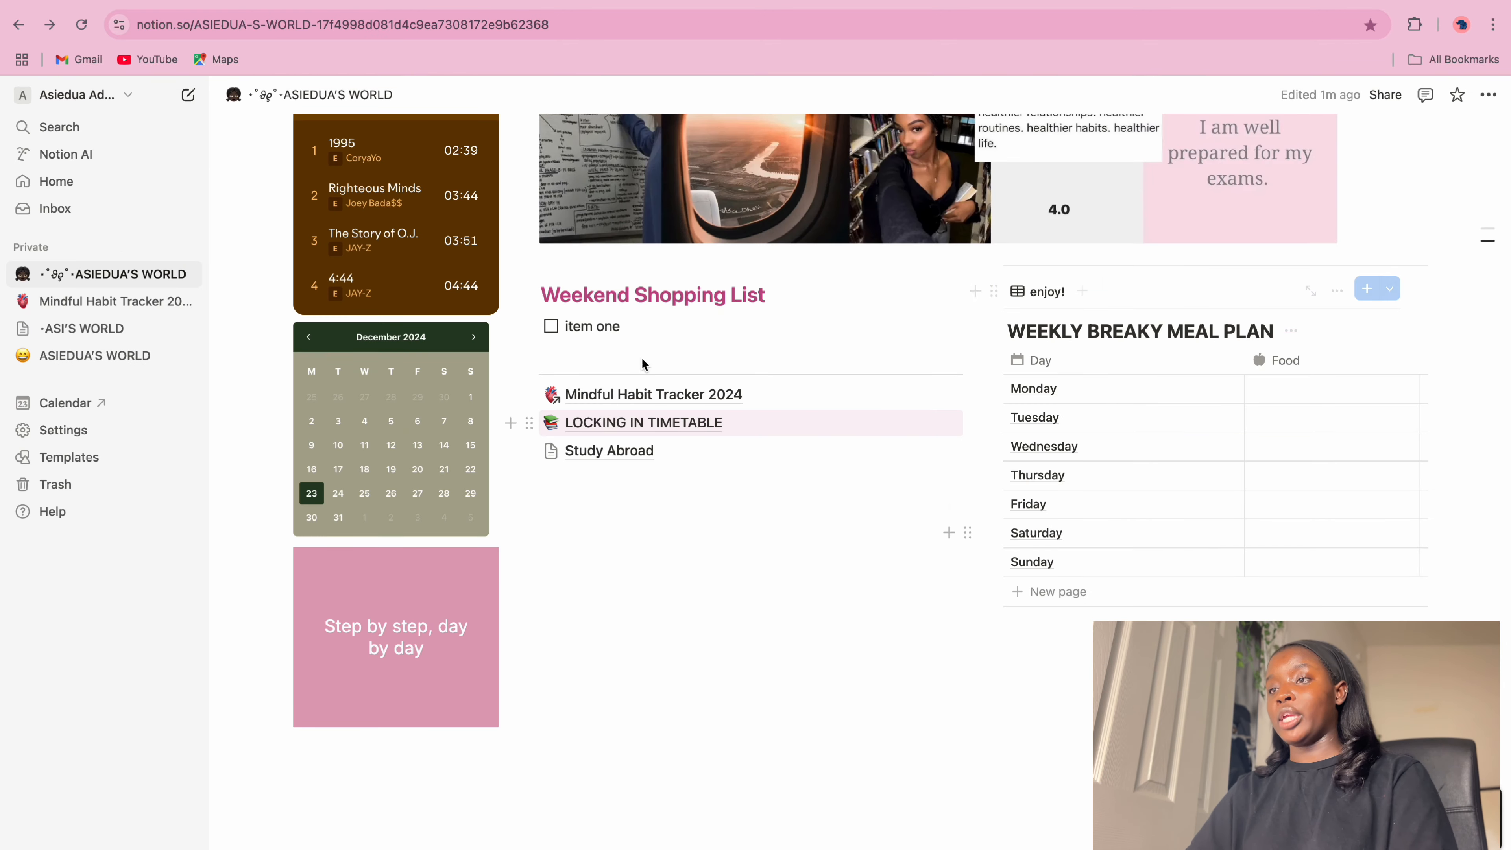
scroll(642, 358, up, 15)
scroll(616, 350, down, 15)
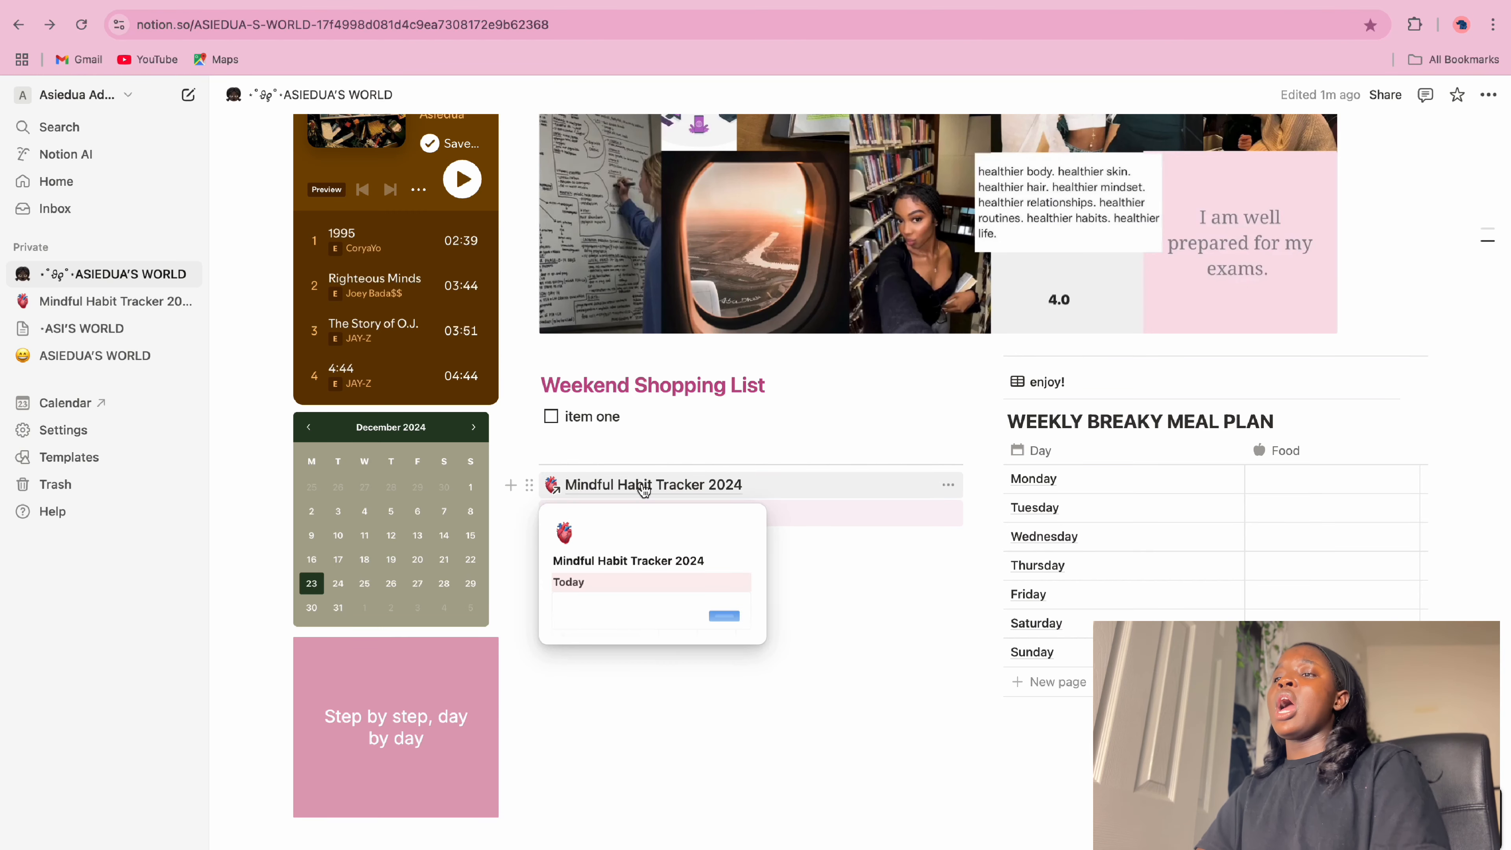
click(640, 485)
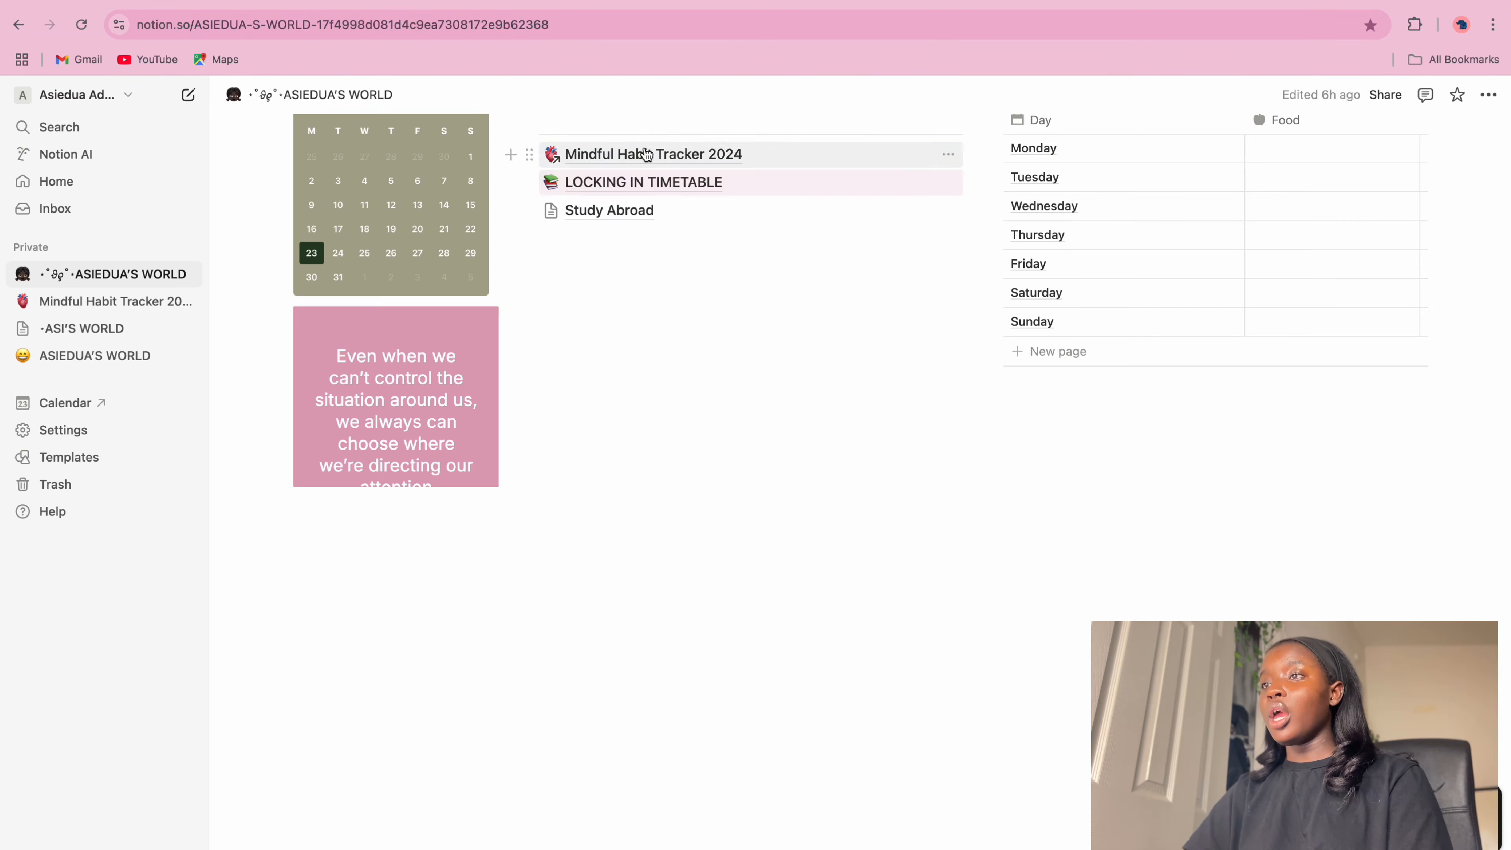
right_click(644, 150)
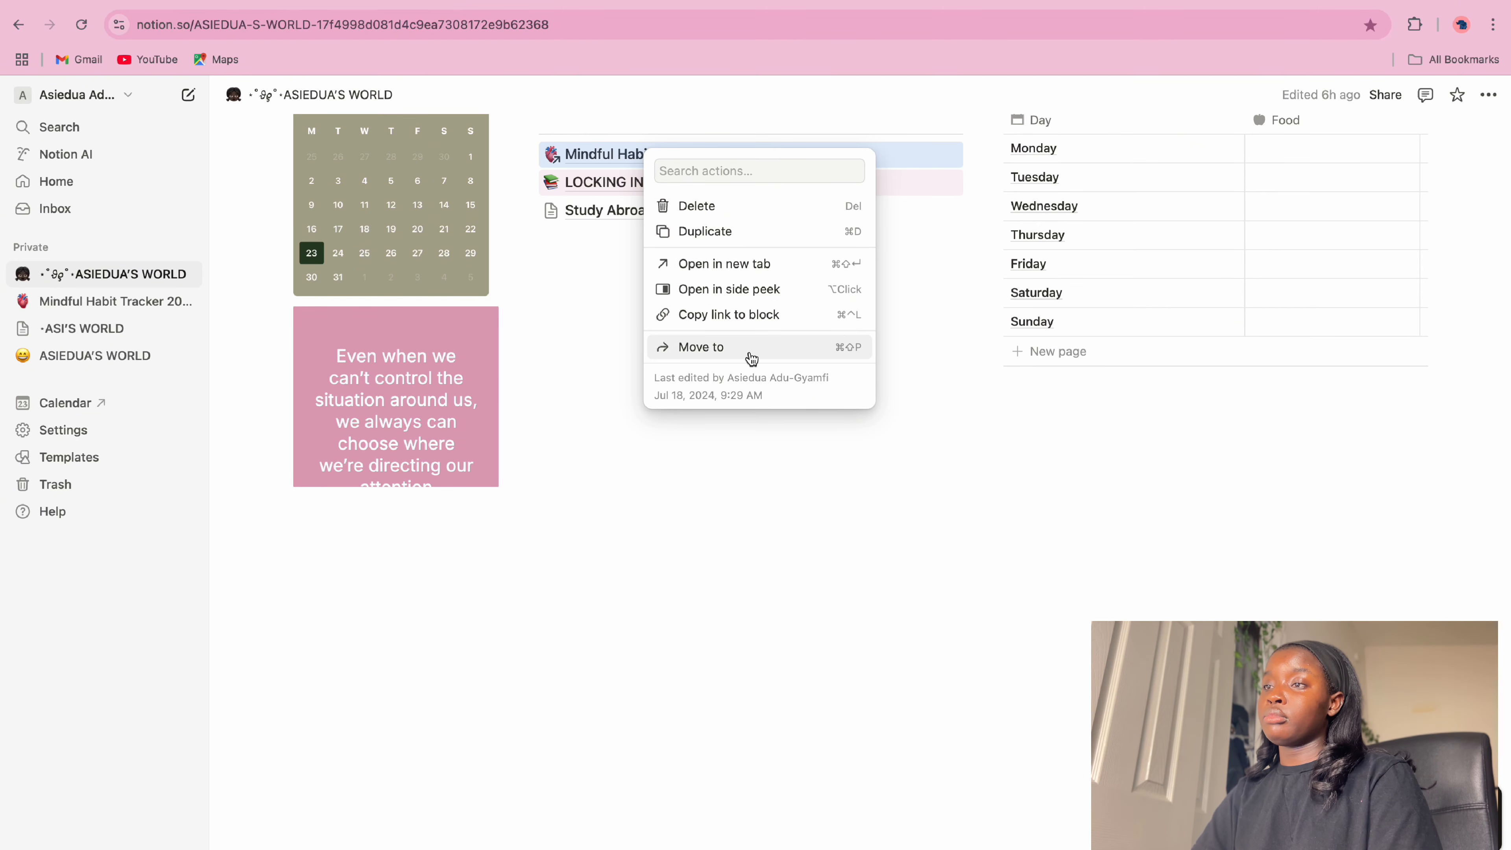
click(750, 356)
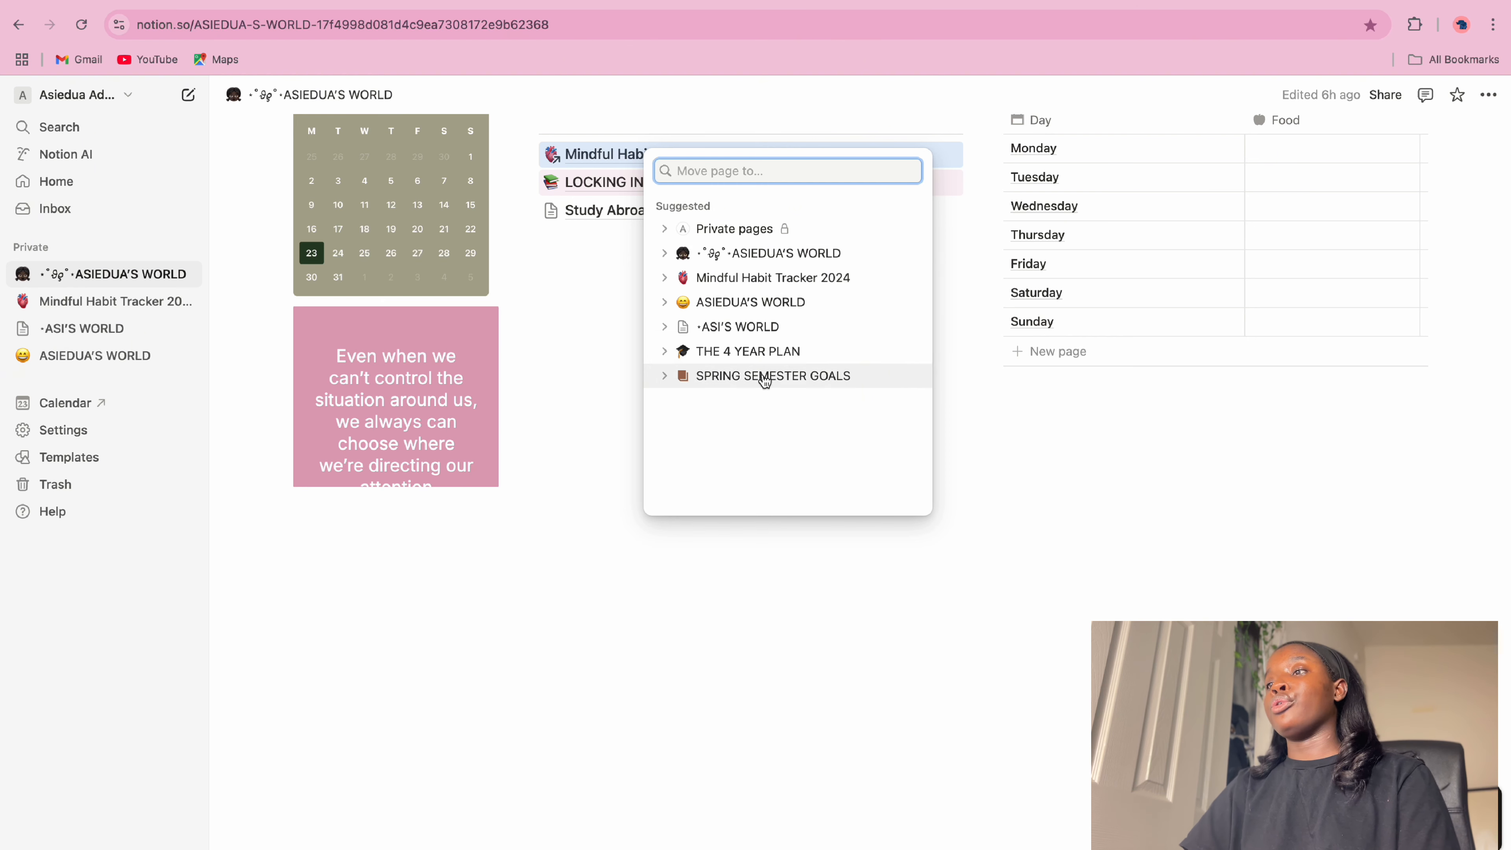
click(756, 309)
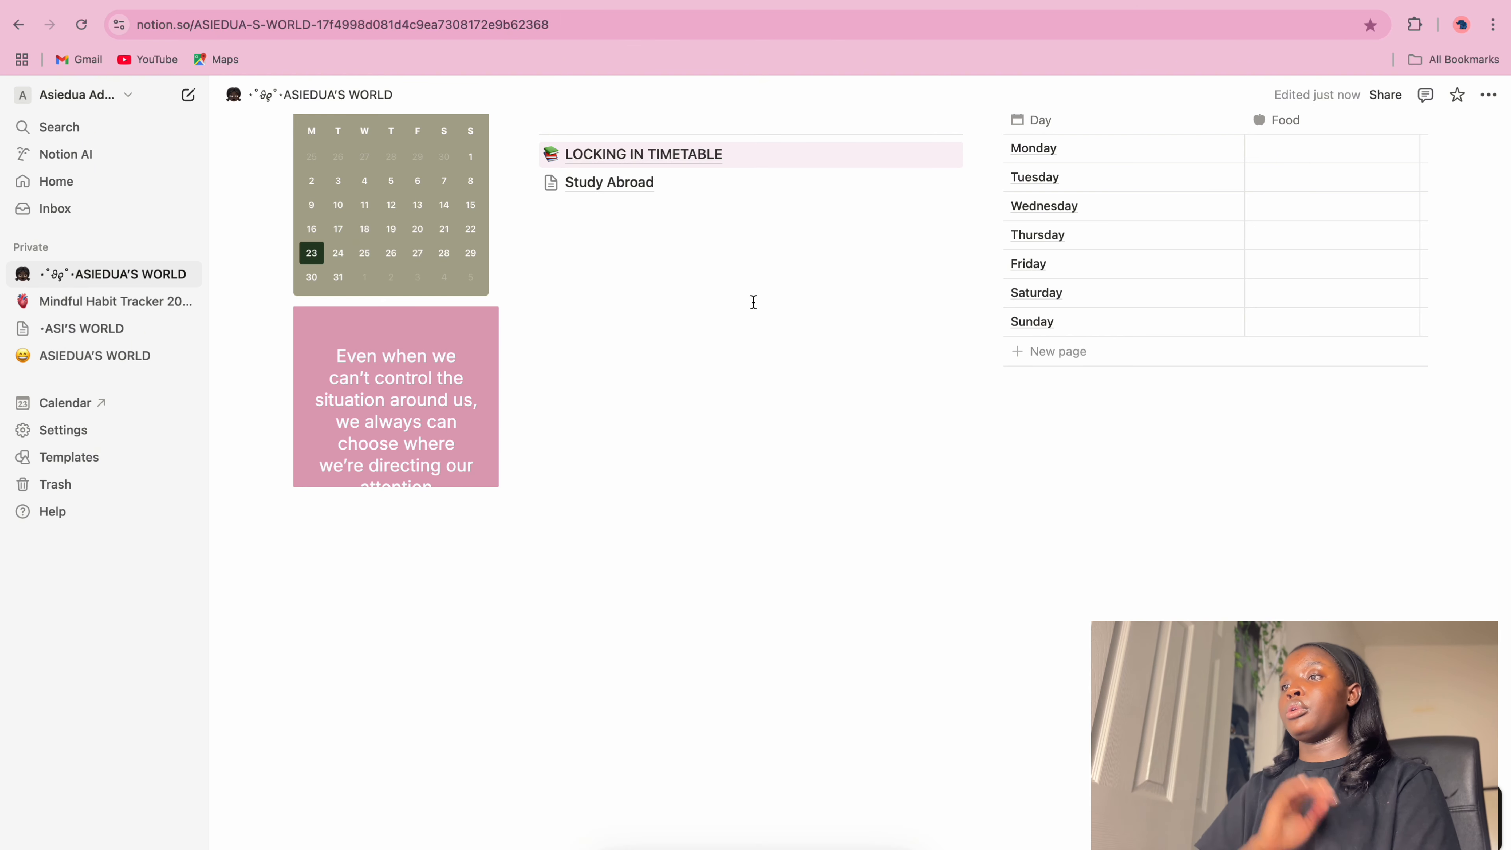
scroll(754, 302, up, 3)
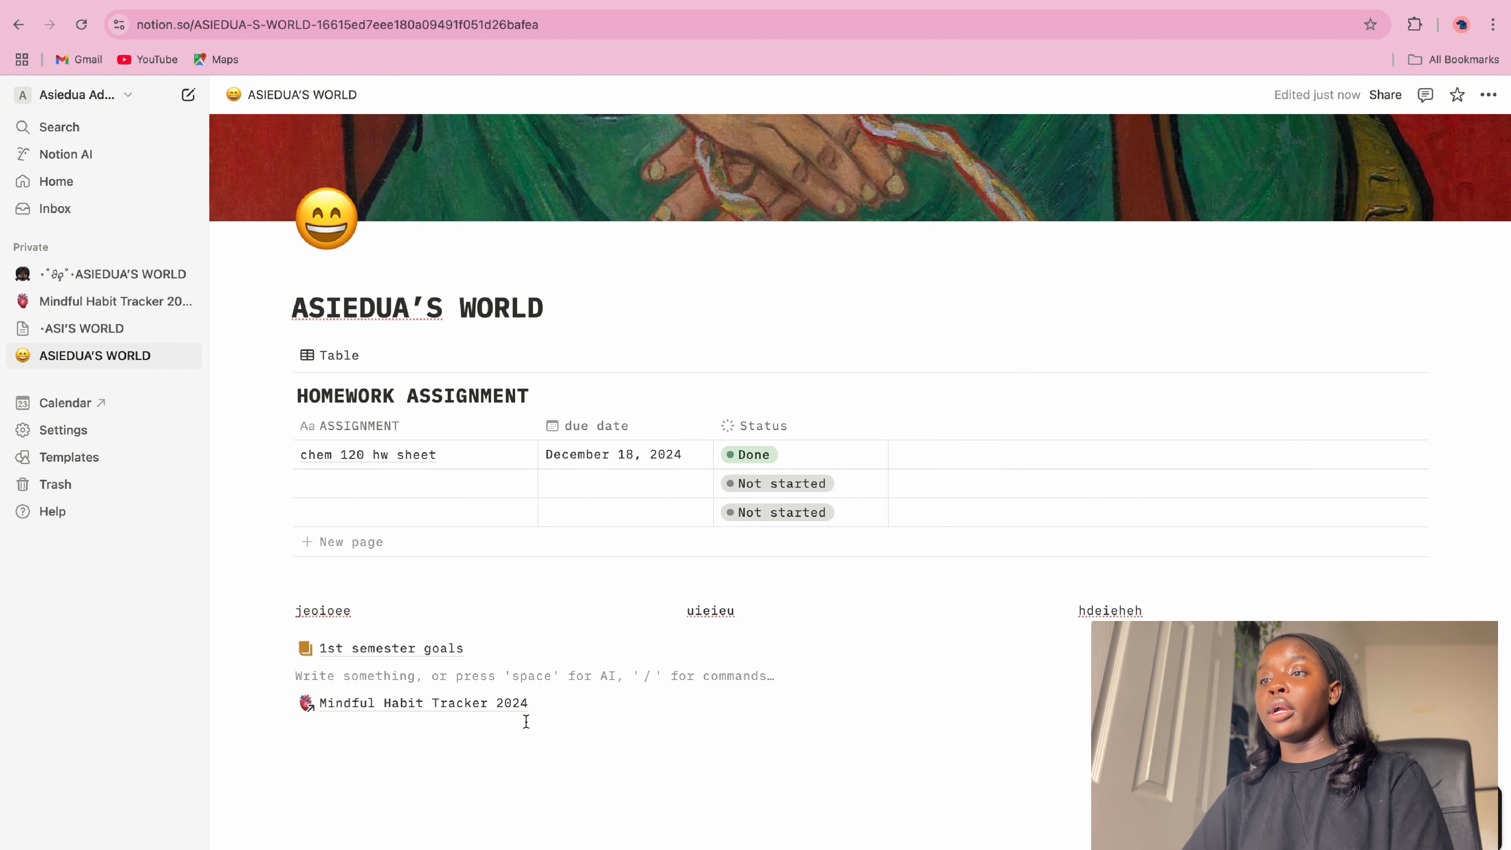
Place the Mindful Habit Tracker 2024 link directly beneath 1st semester goals on the new dashboard
click(526, 722)
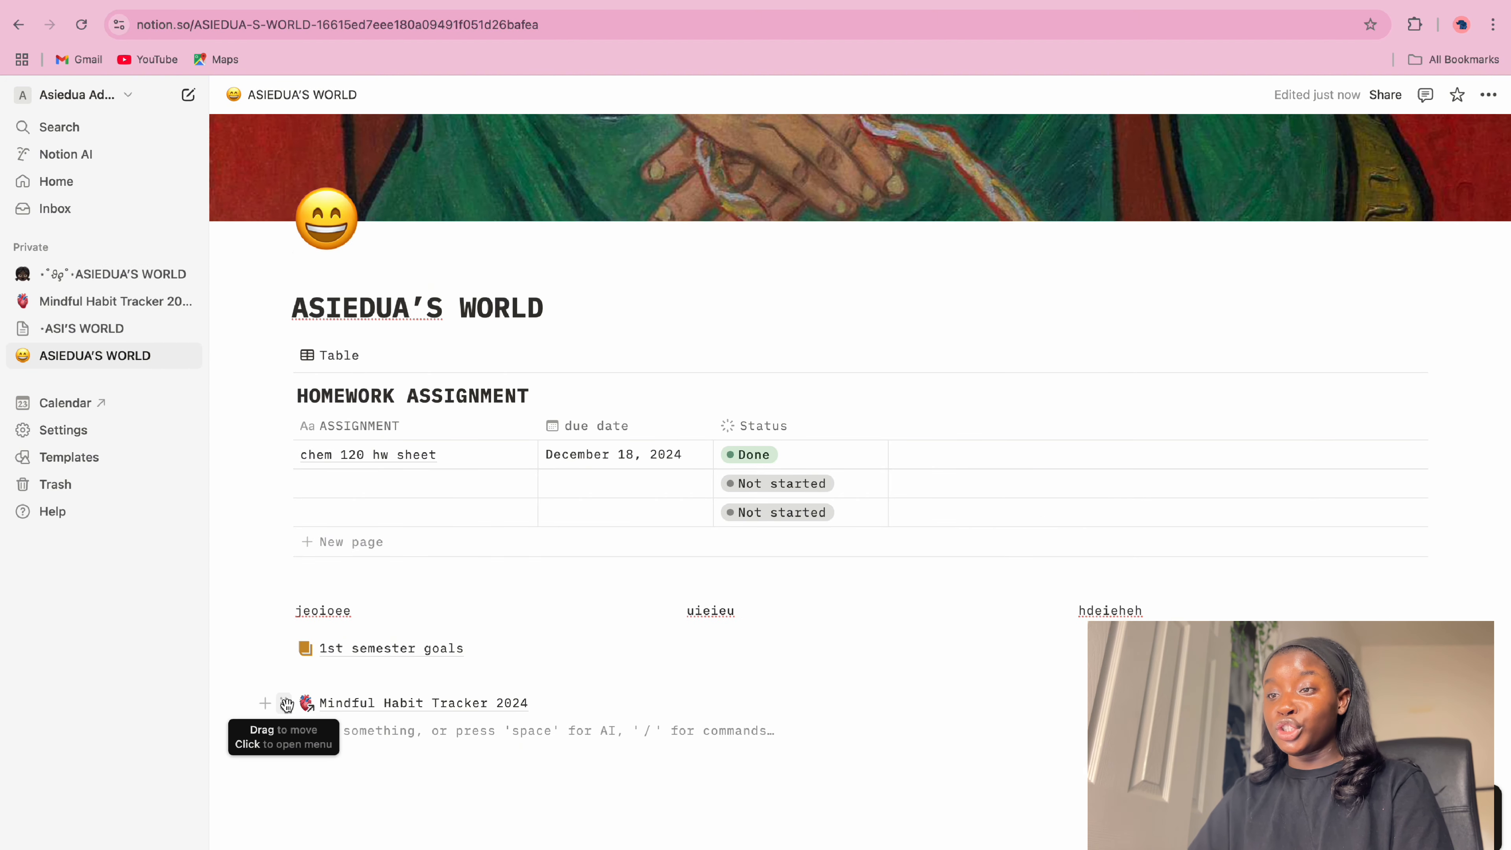
drag(283, 703, 287, 675)
click(418, 777)
scroll(299, 655, down, 2)
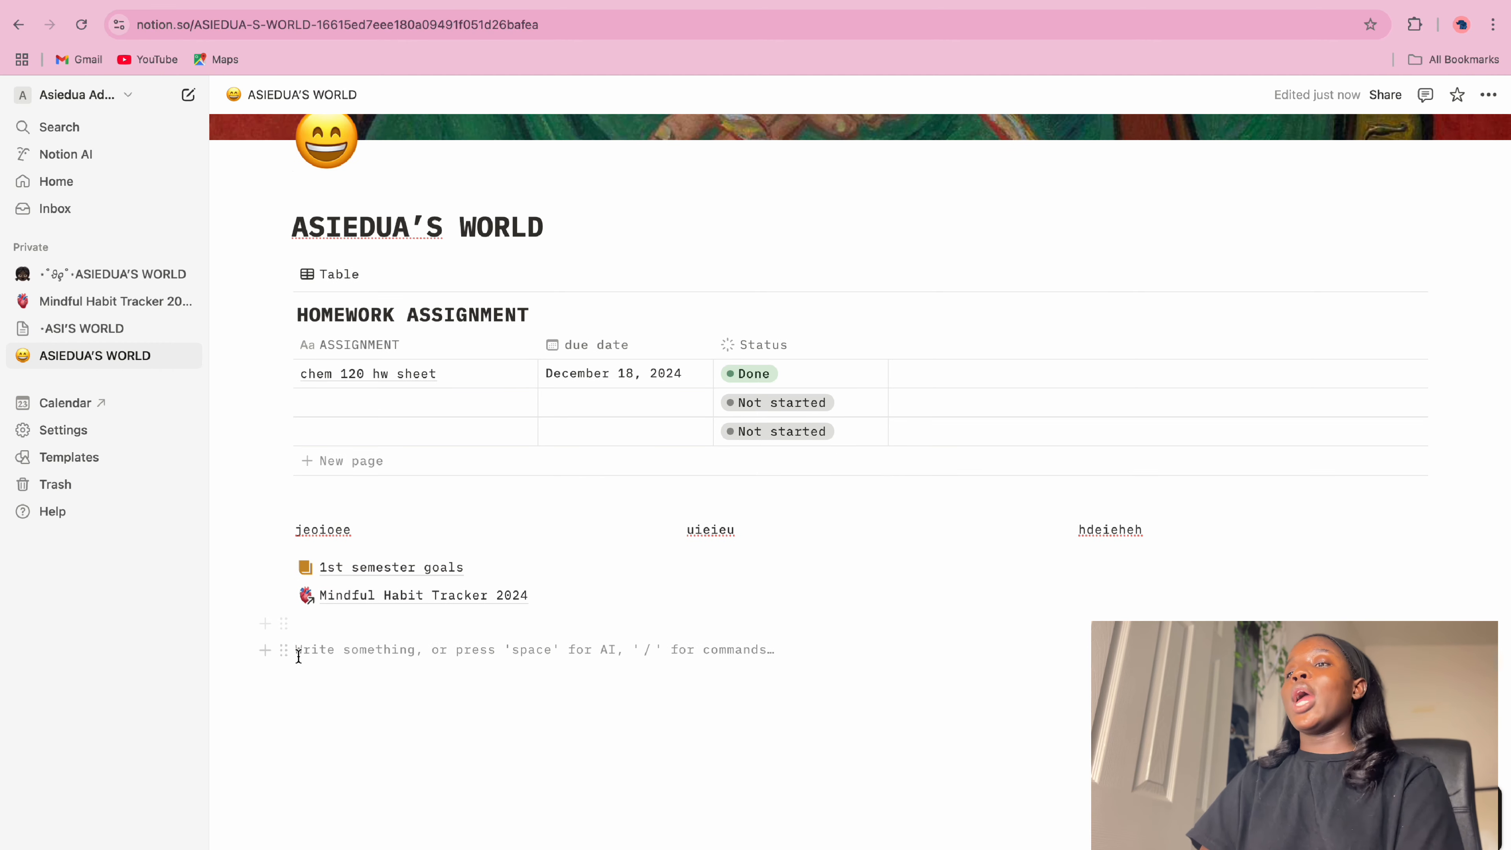
Insert an image block below the page links and upload -2.jpg from the Downloads folder
click(266, 653)
scroll(416, 518, down, 10)
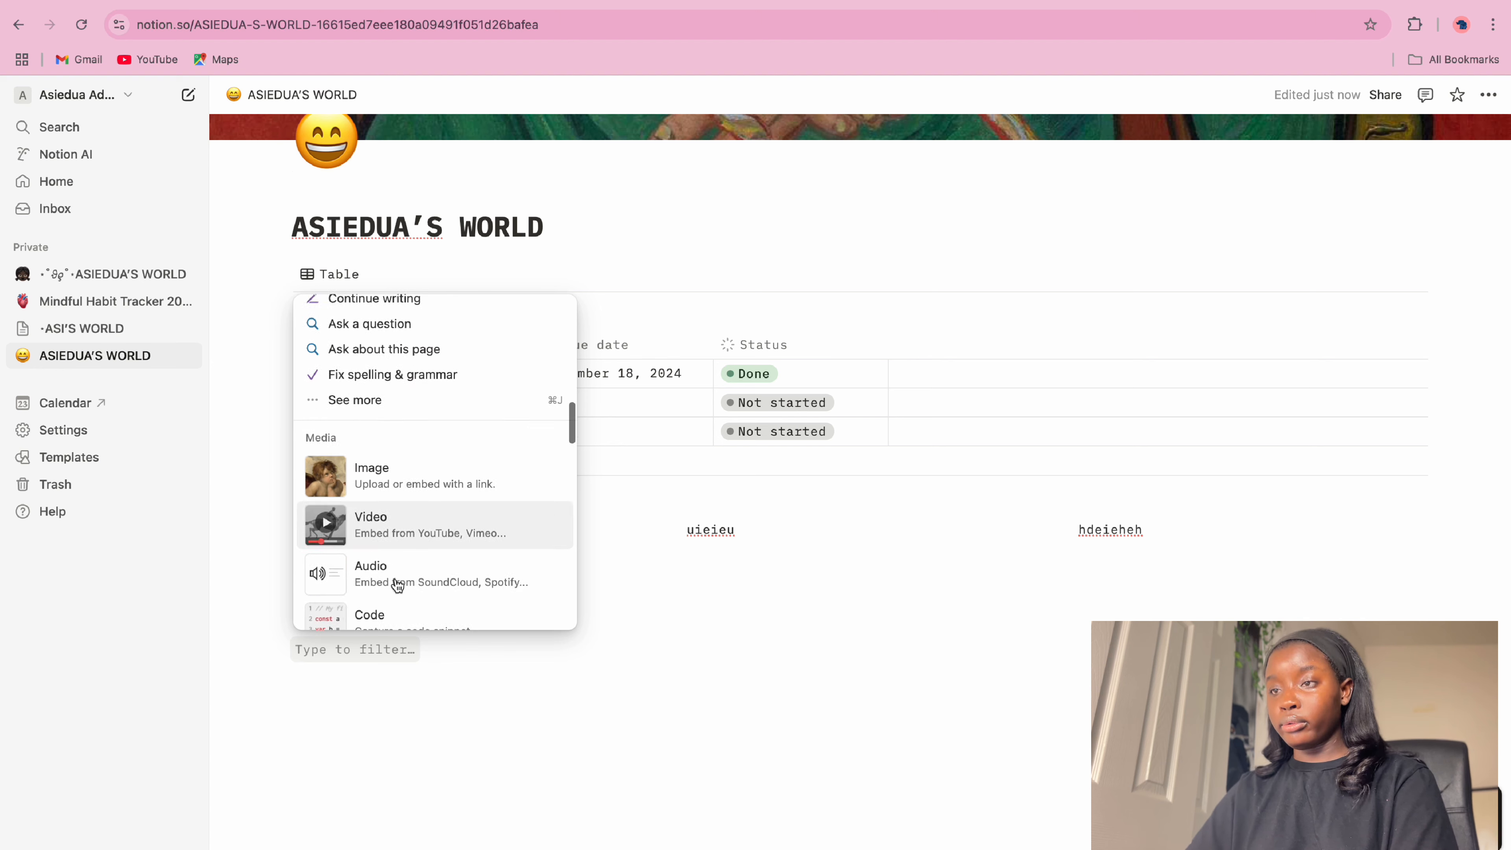
scroll(398, 587, down, 2)
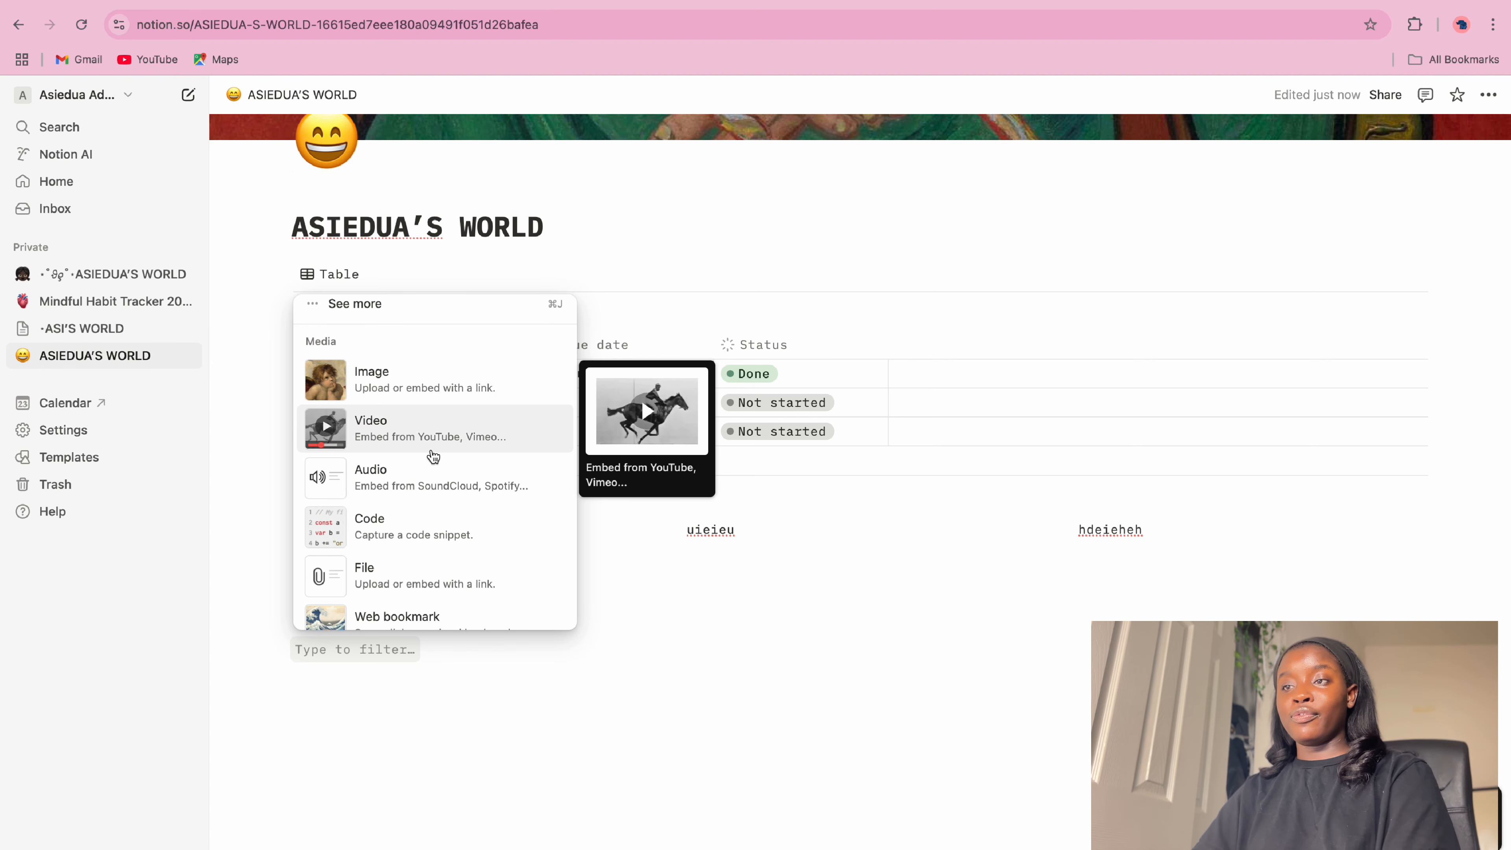
scroll(423, 513, down, 2)
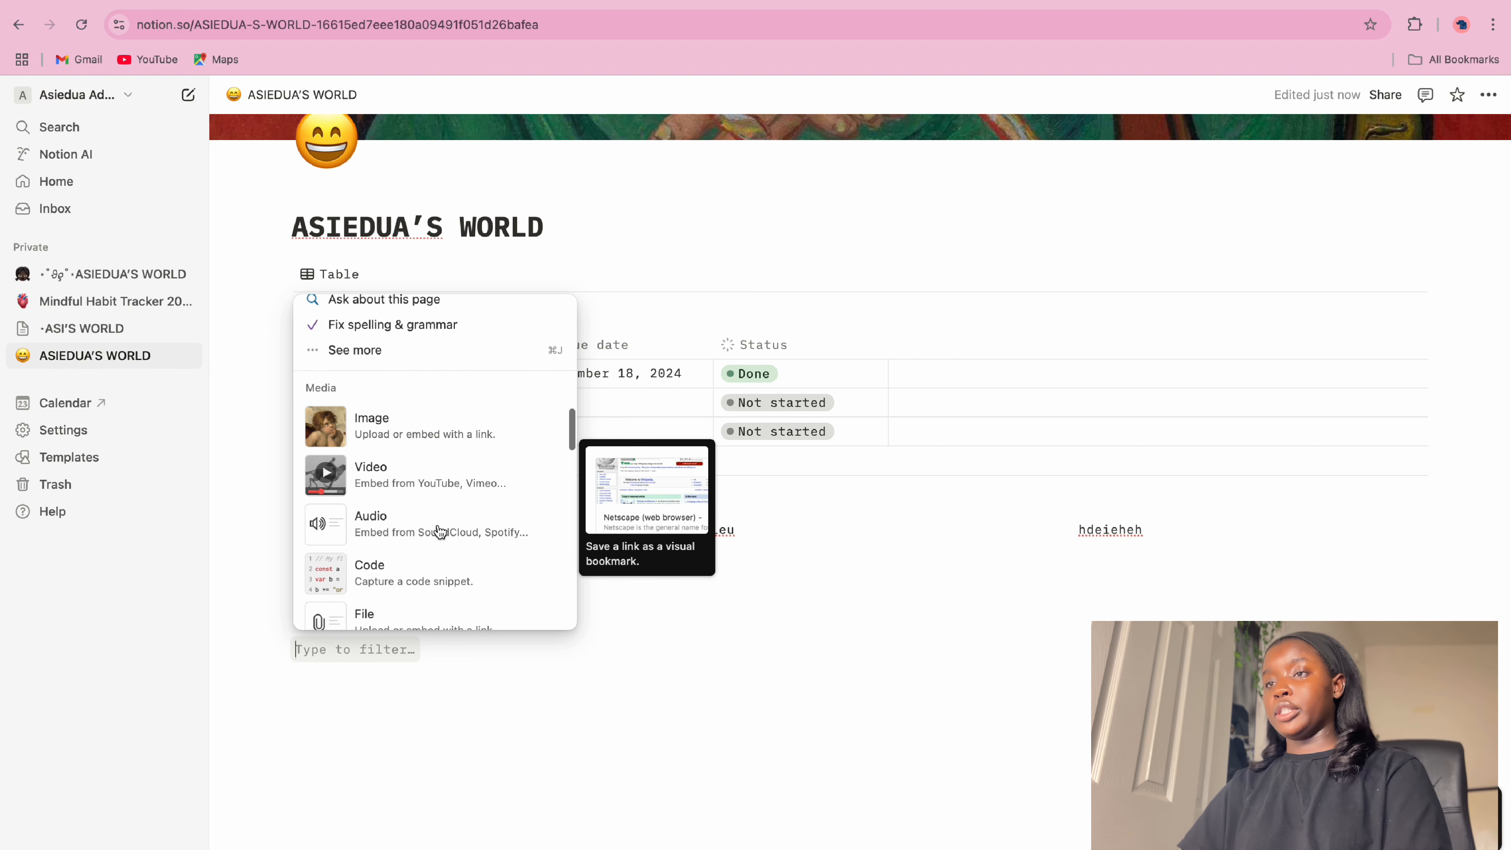
click(462, 441)
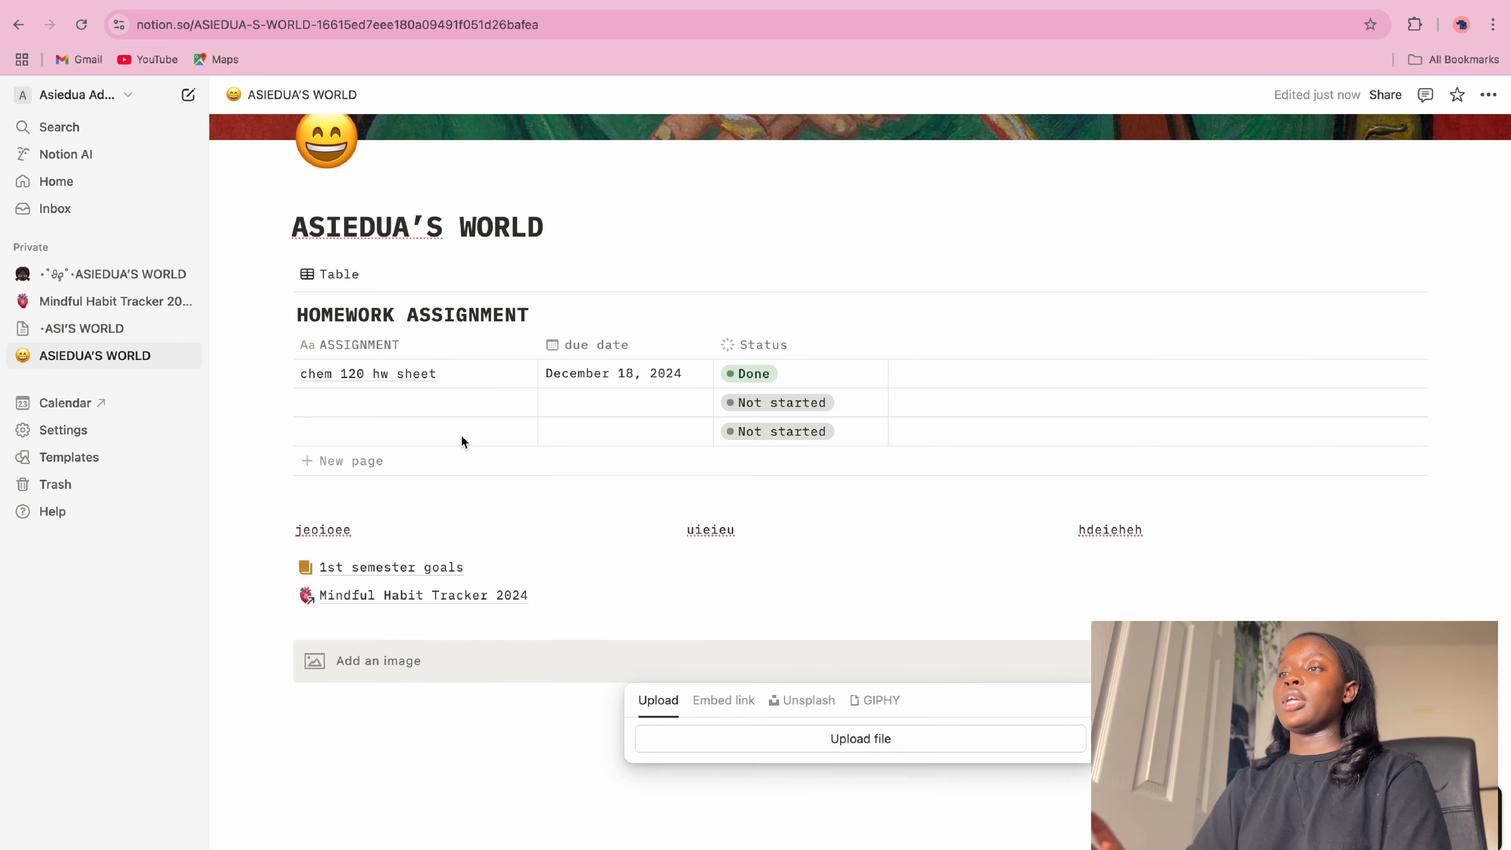
click(895, 738)
click(610, 370)
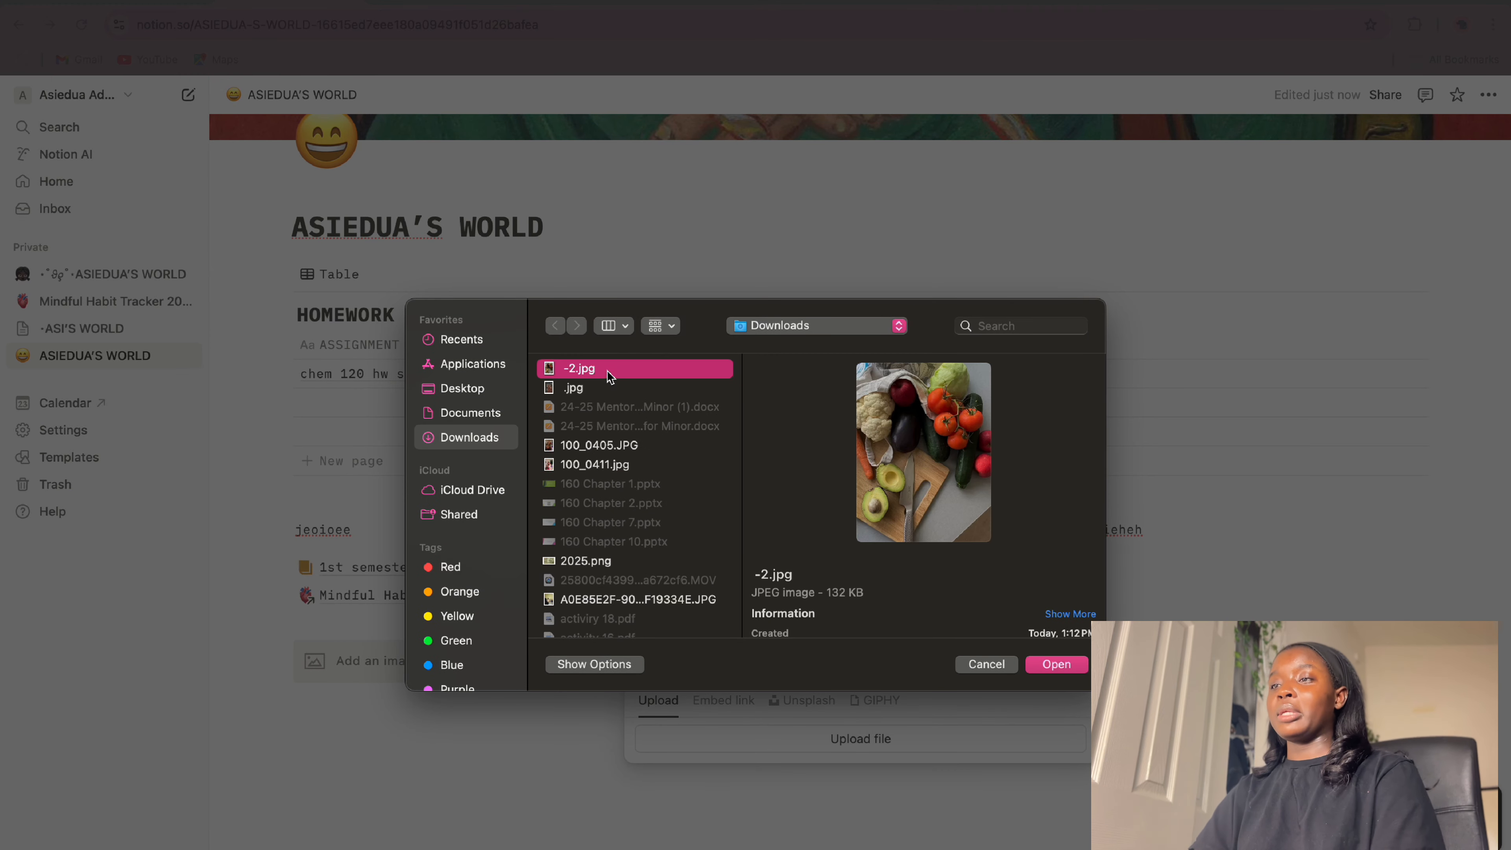
click(1081, 667)
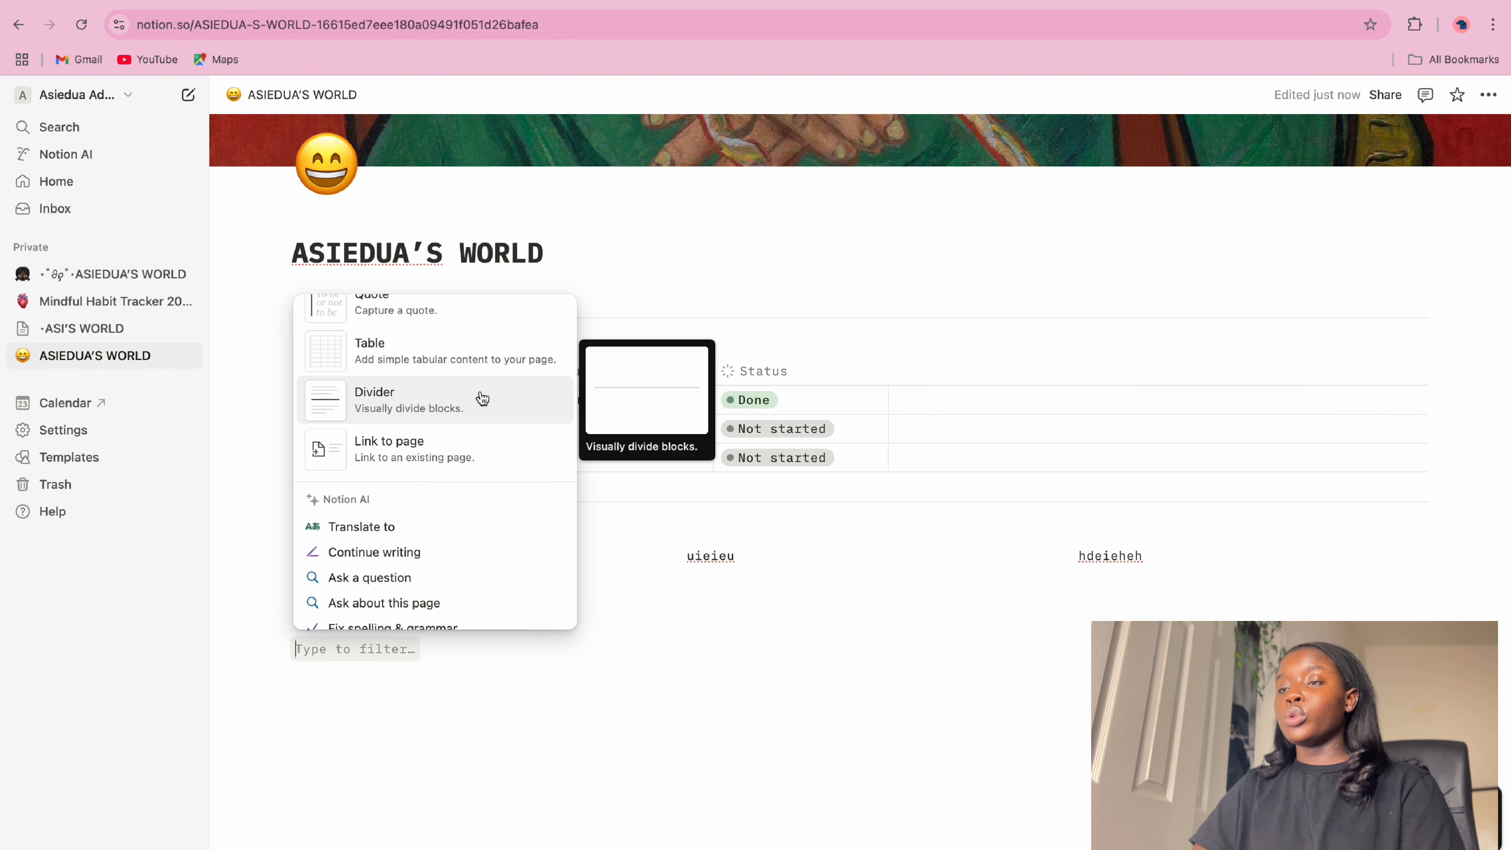
Insert a divider below the Mindful Habit Tracker 2024 link
key(BackSpace)
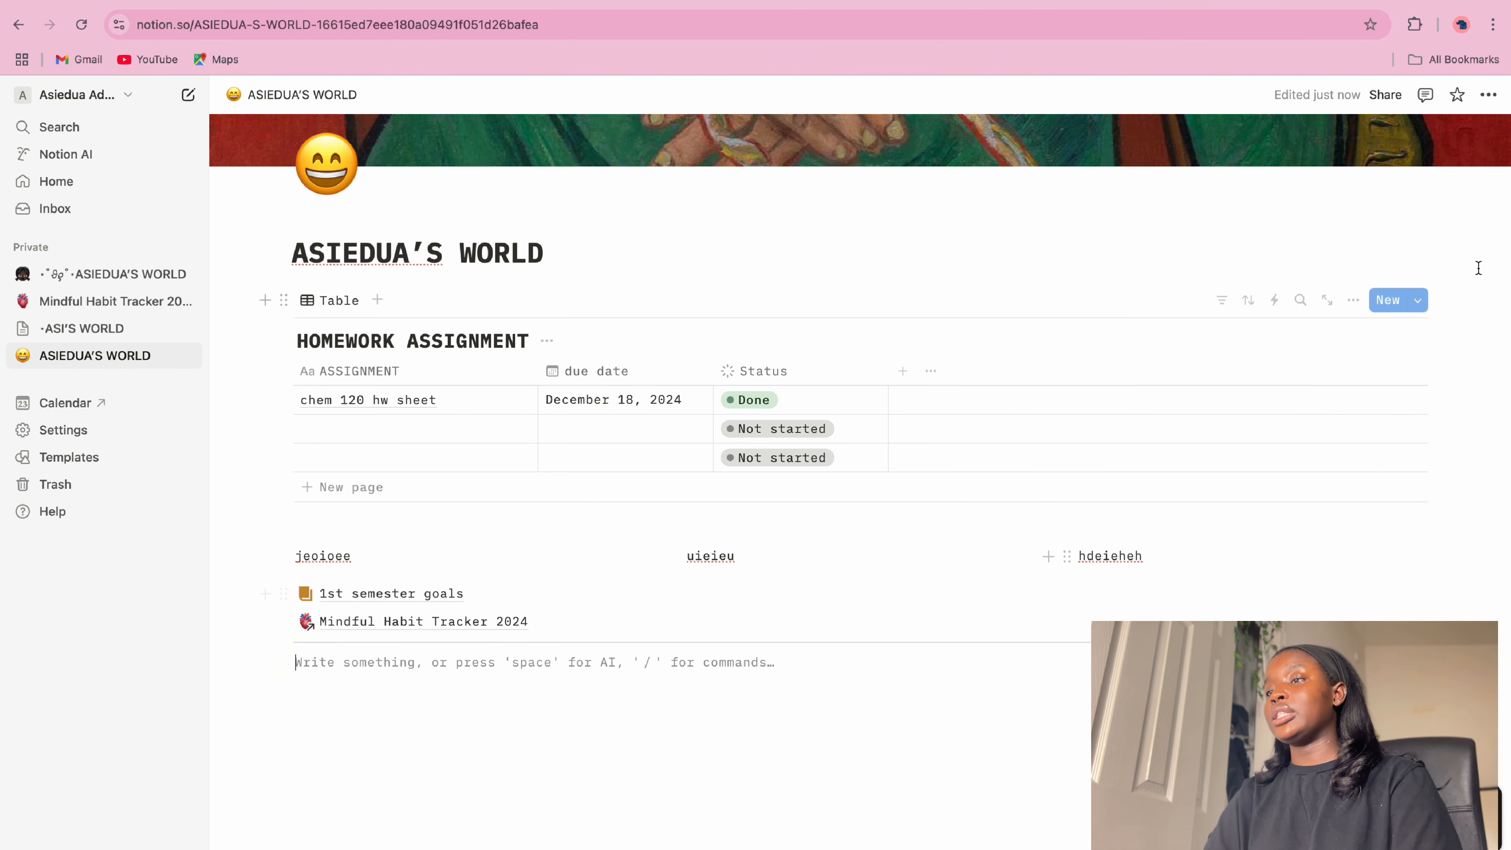
scroll(810, 614, down, 1)
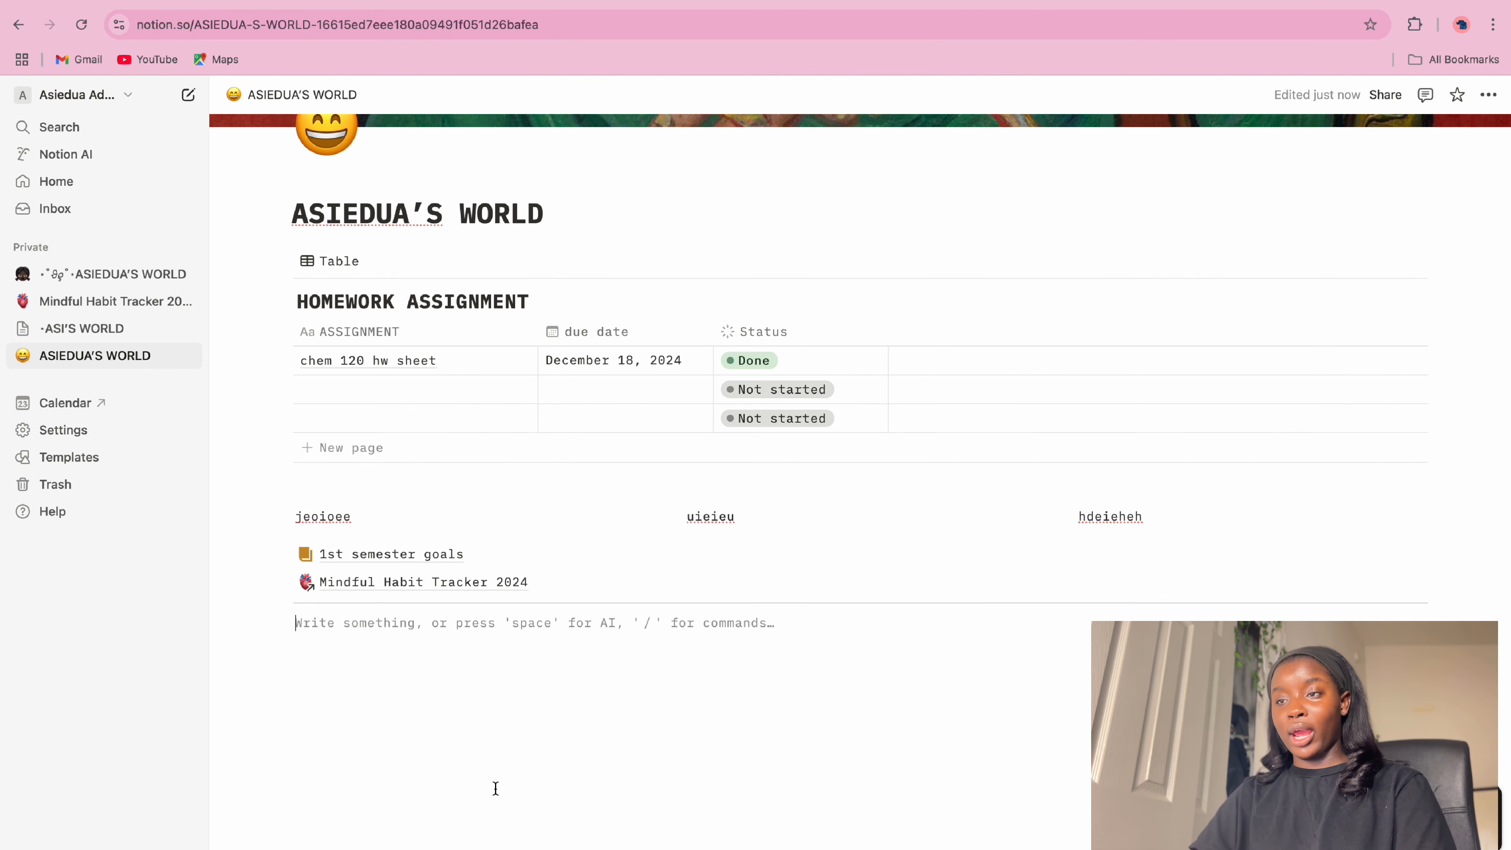
scroll(250, 506, up, 5)
right_click(167, 363)
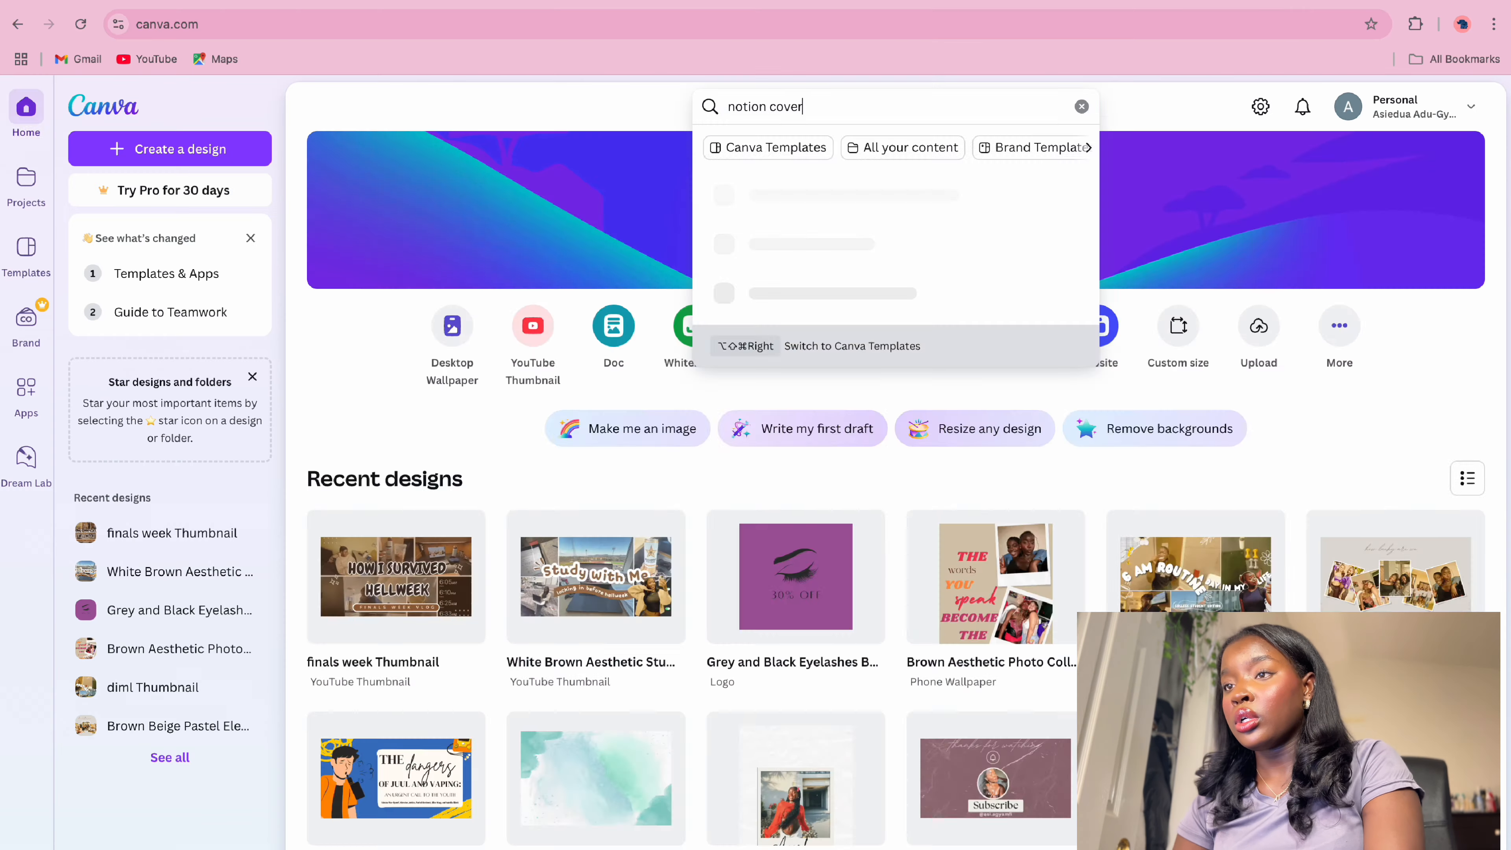
In Canva, search for "notion cover" and download the Beige Minimalist Typographic Motivation Twitter Cover design as a PNG
key(Return)
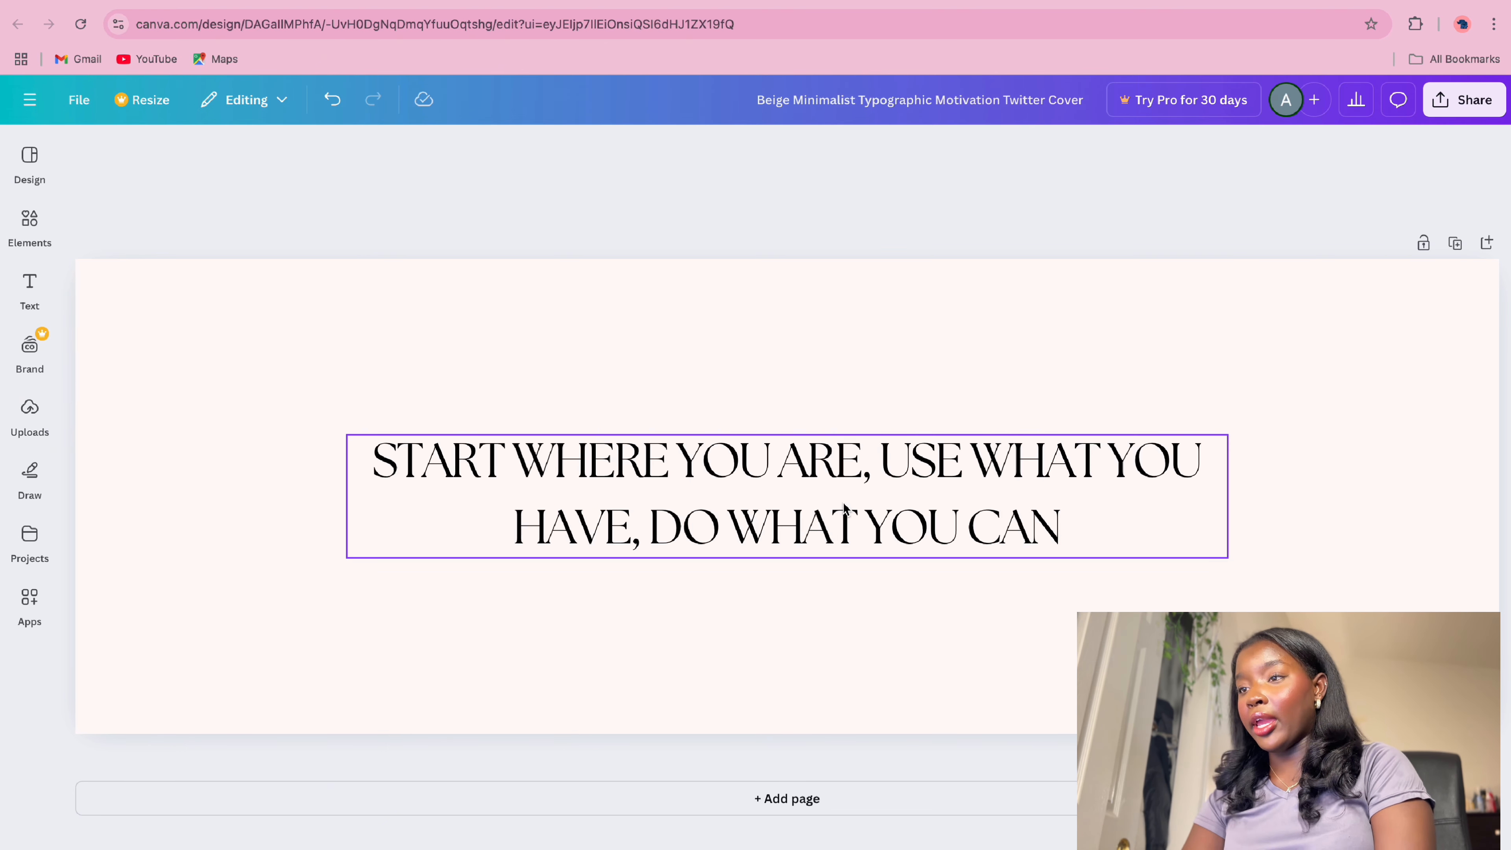
click(1474, 109)
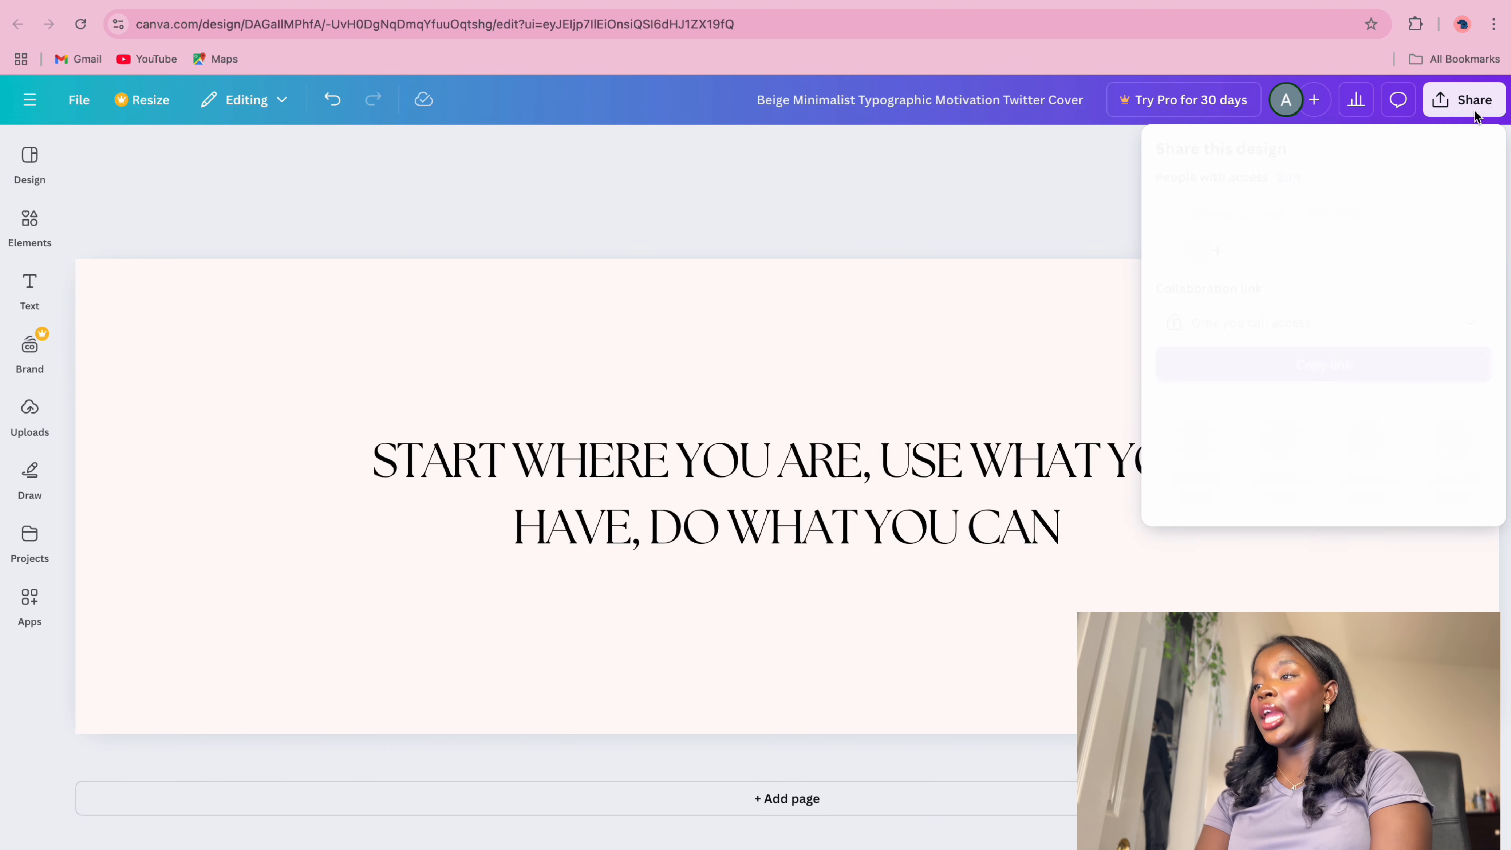
click(1211, 480)
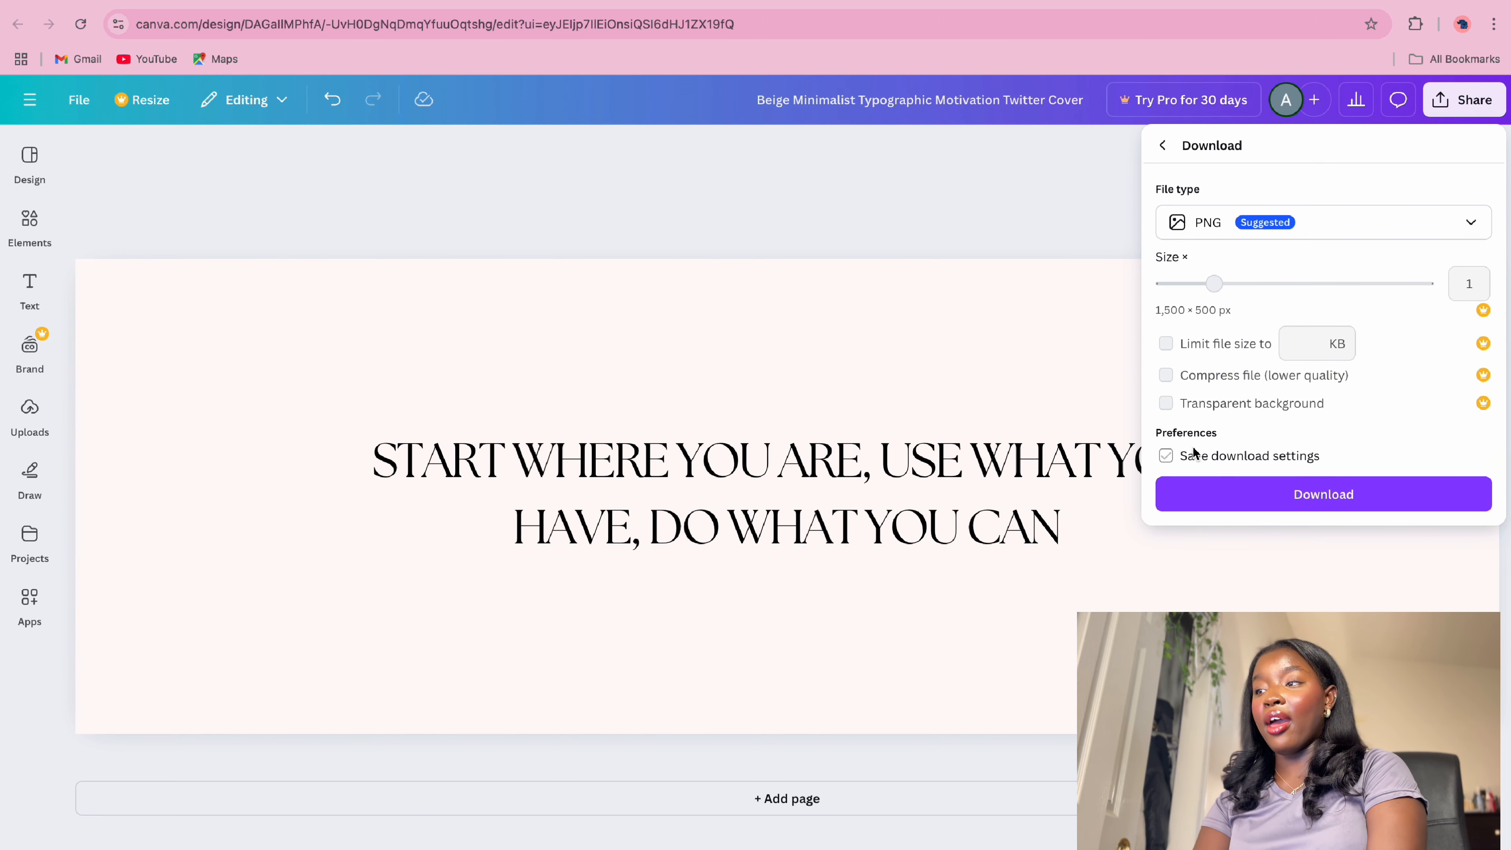
click(1277, 494)
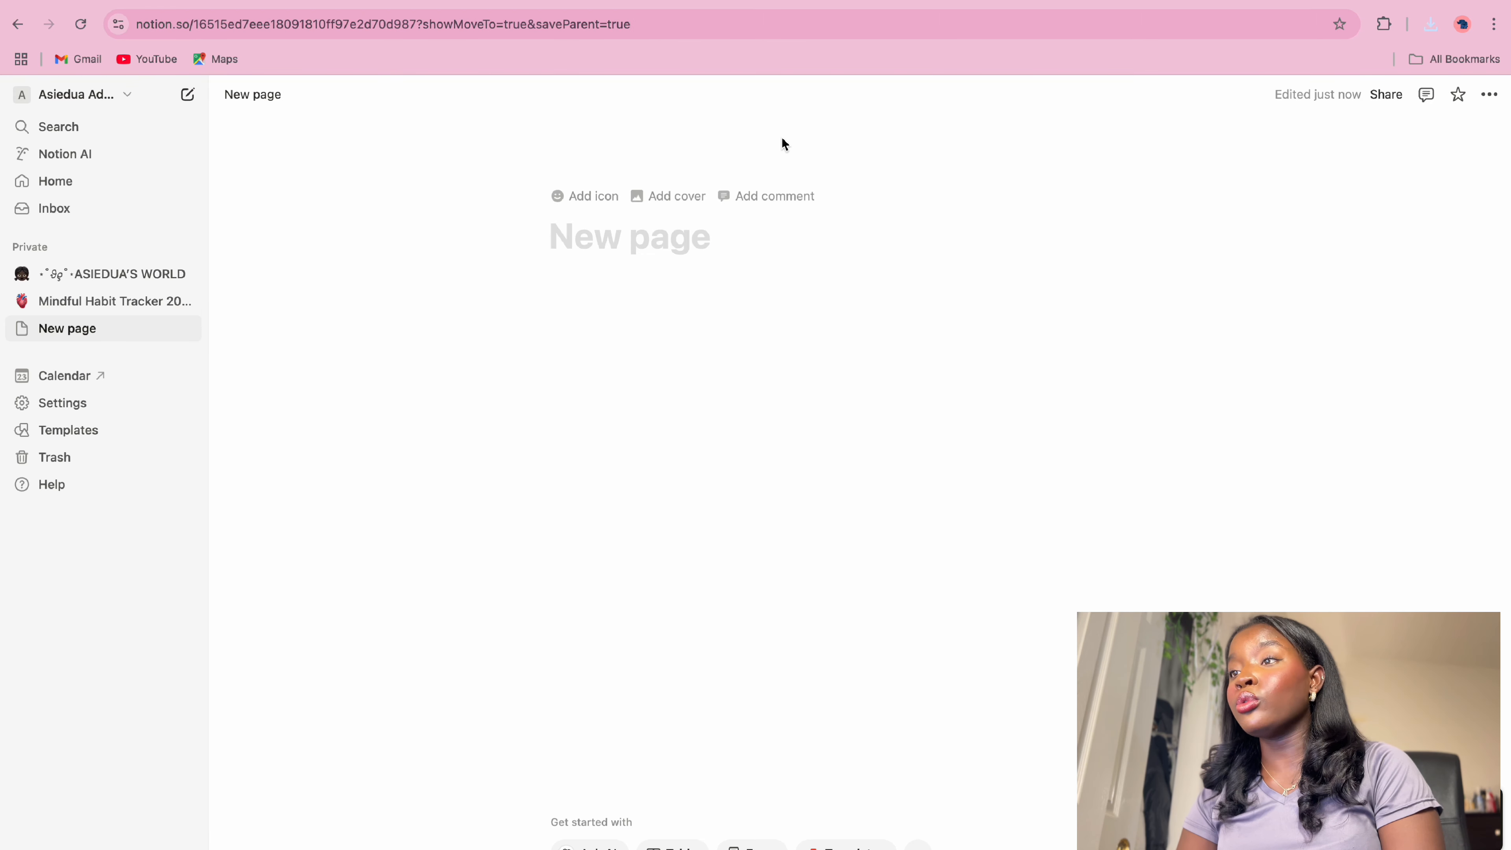
In Notion, add a cover to the untitled new page and replace it with the quote image from the Downloads folder
click(685, 198)
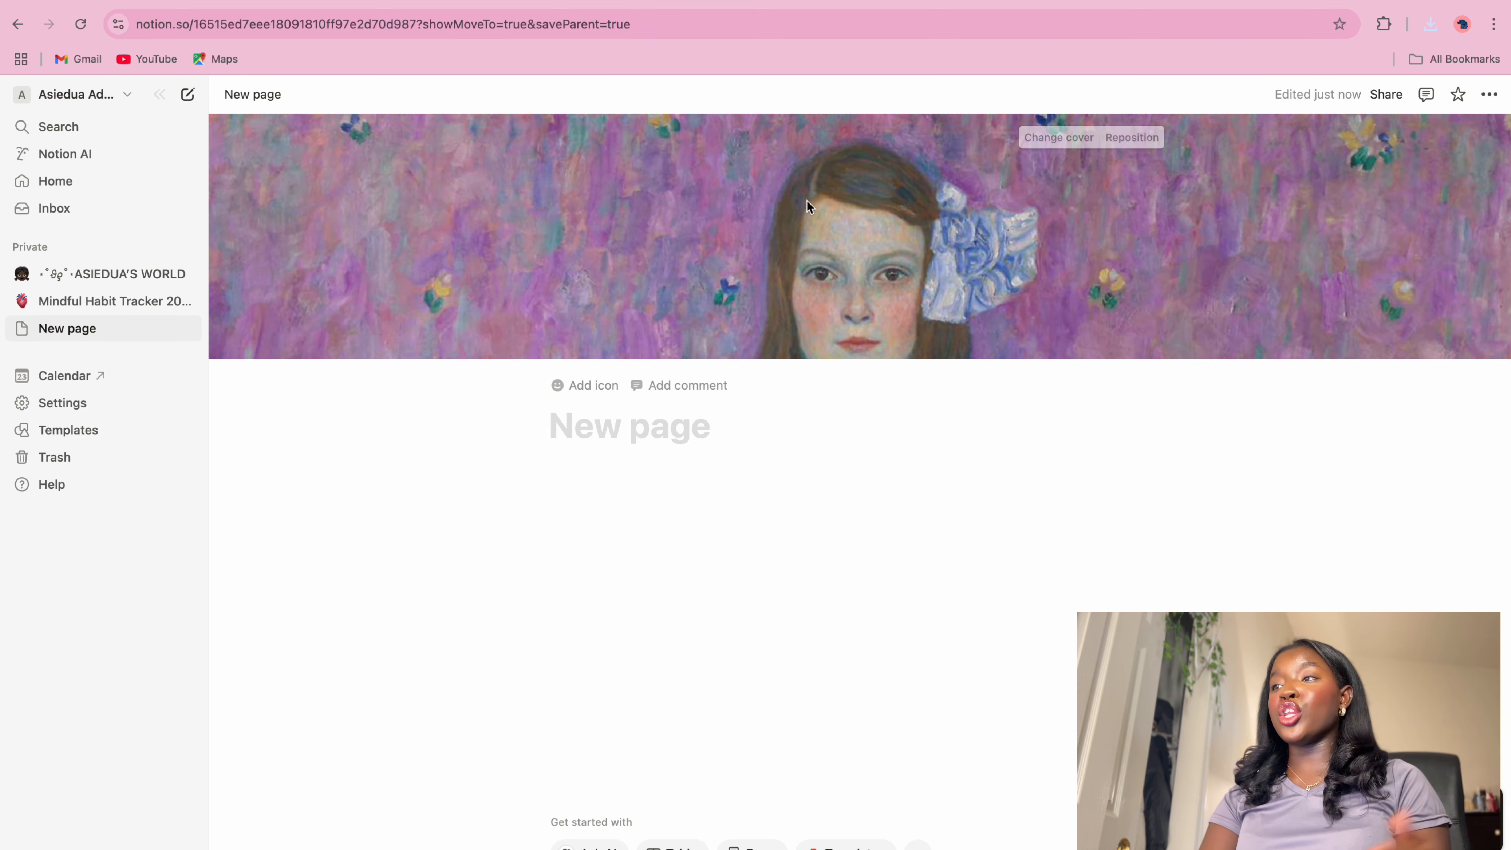
click(1057, 143)
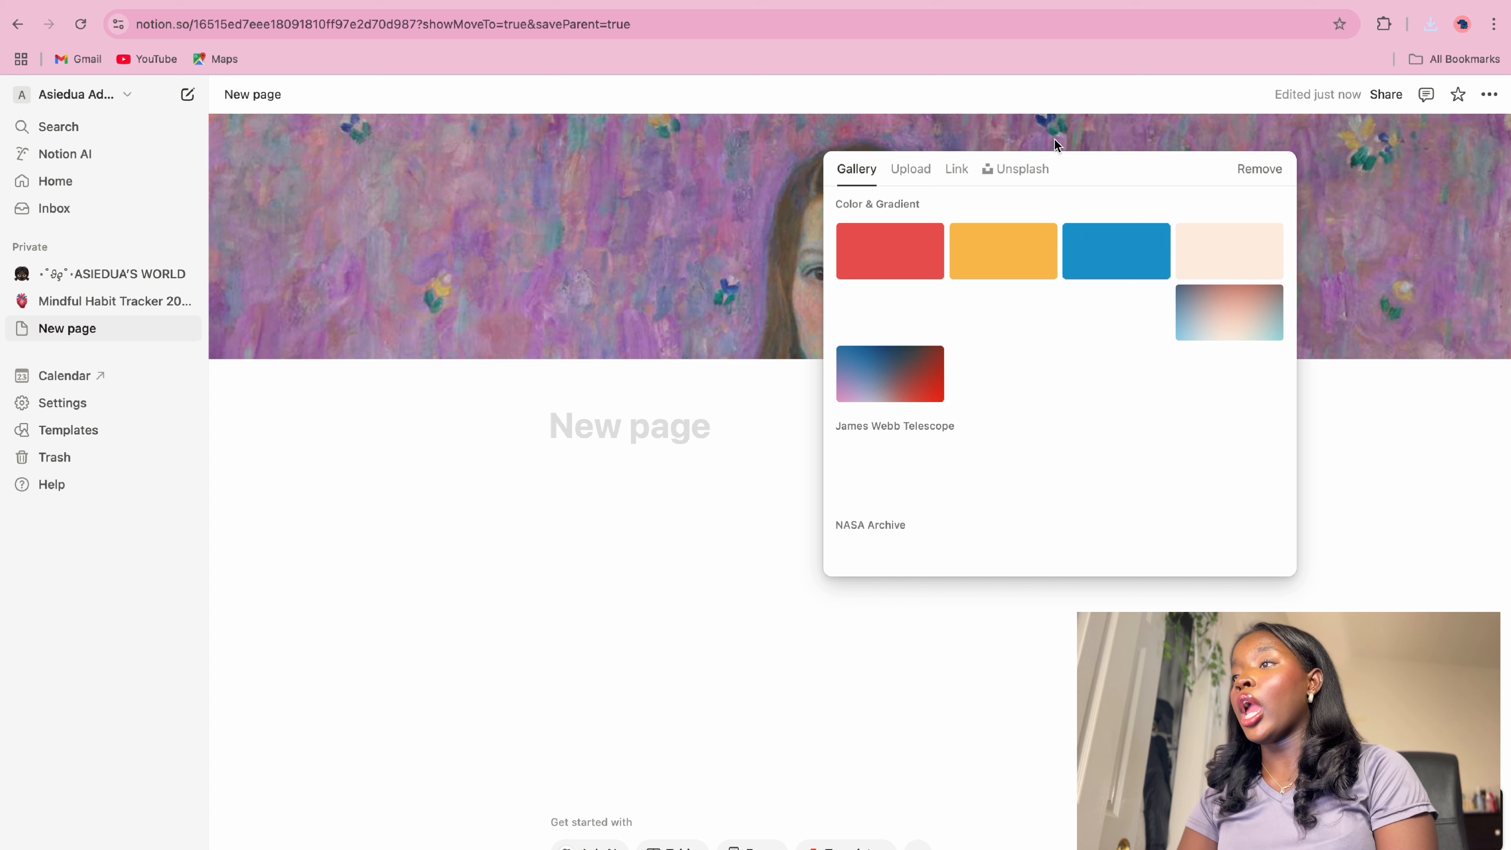
click(919, 169)
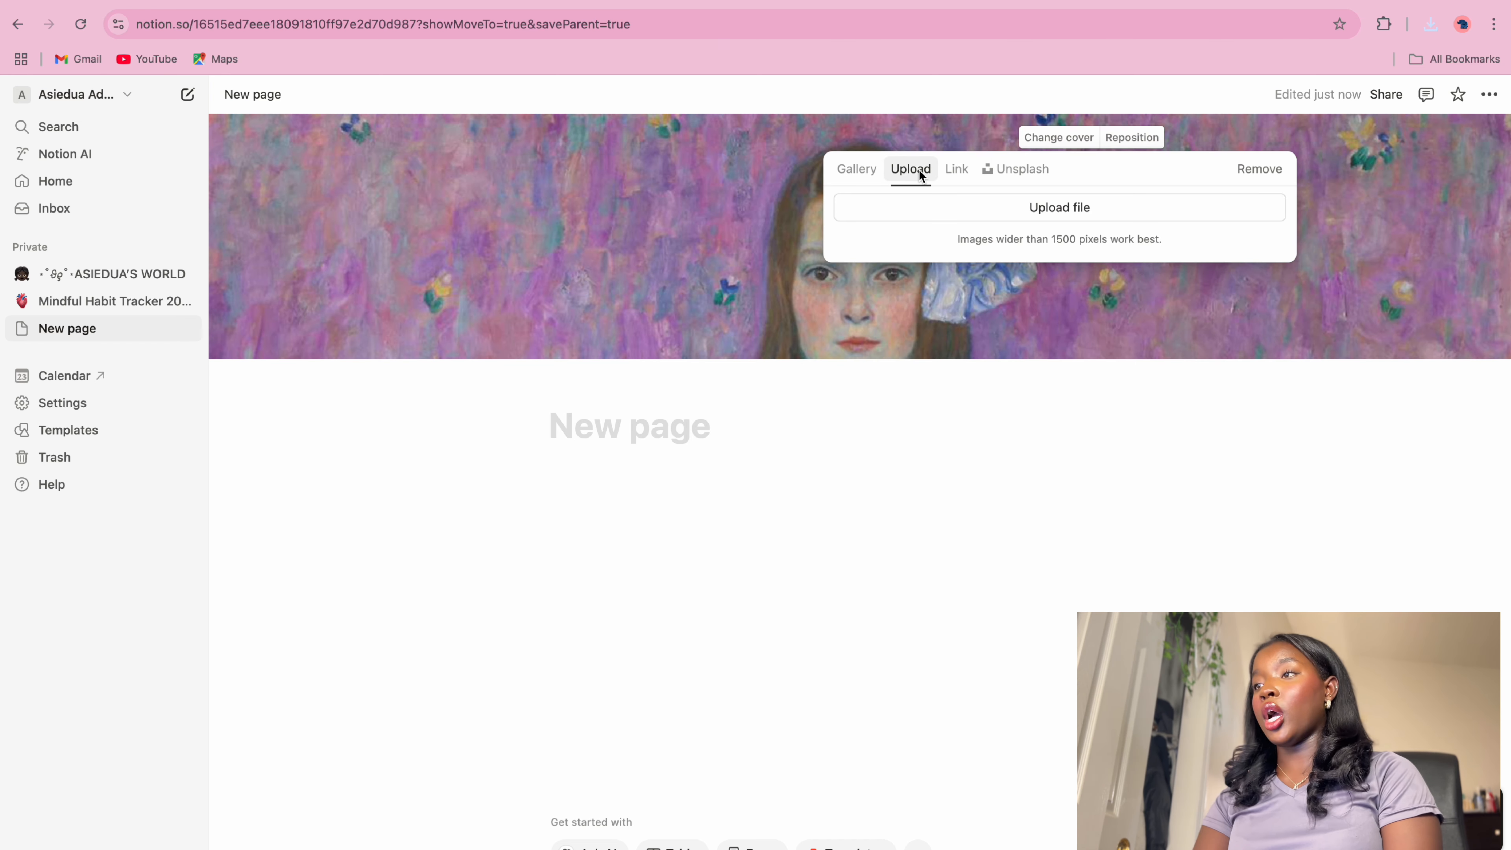
click(1082, 208)
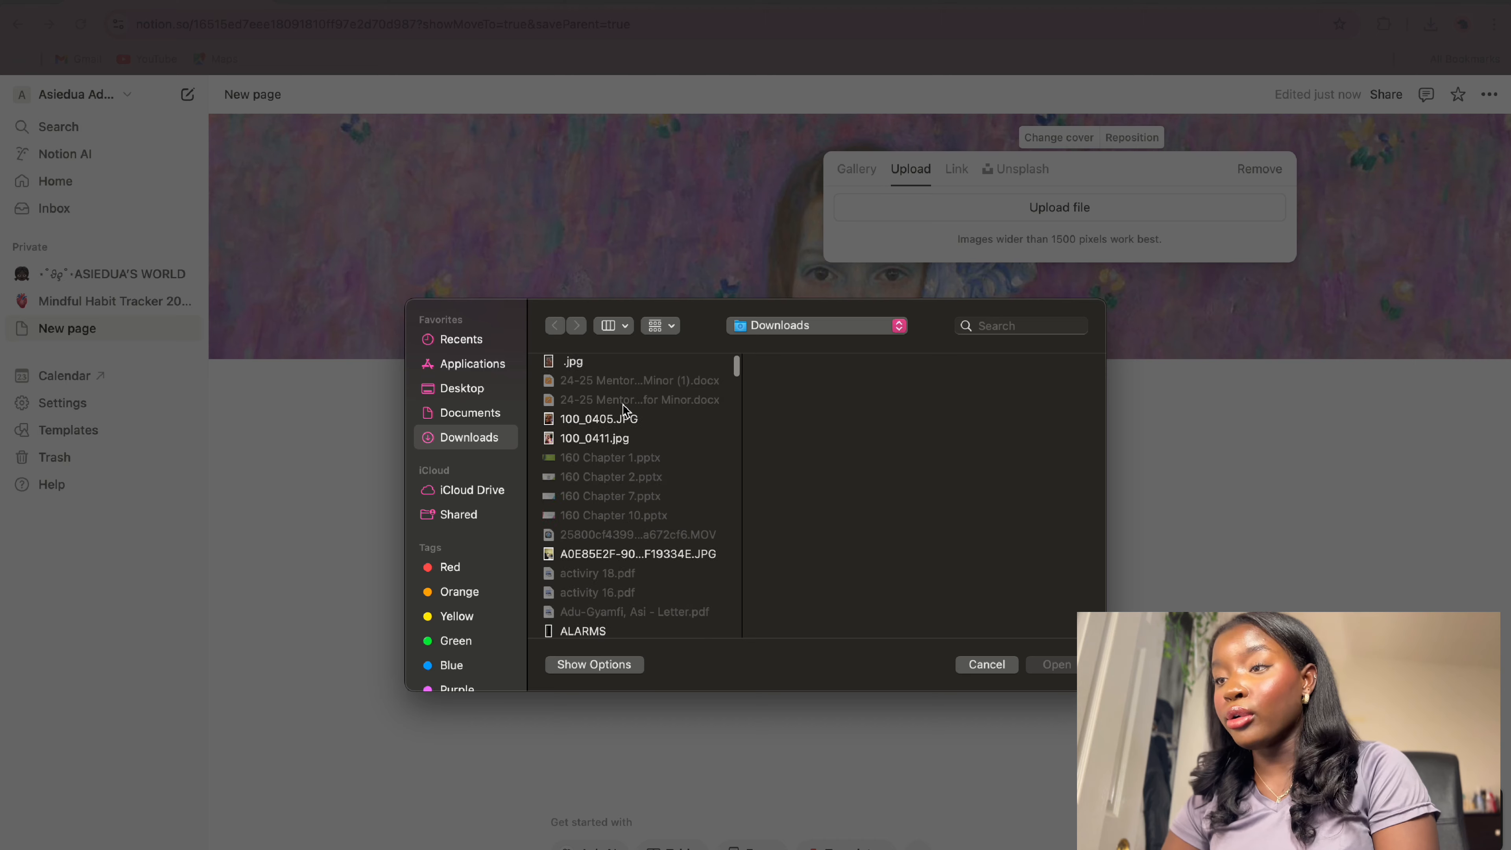
scroll(624, 410, down, 10)
scroll(625, 411, down, 15)
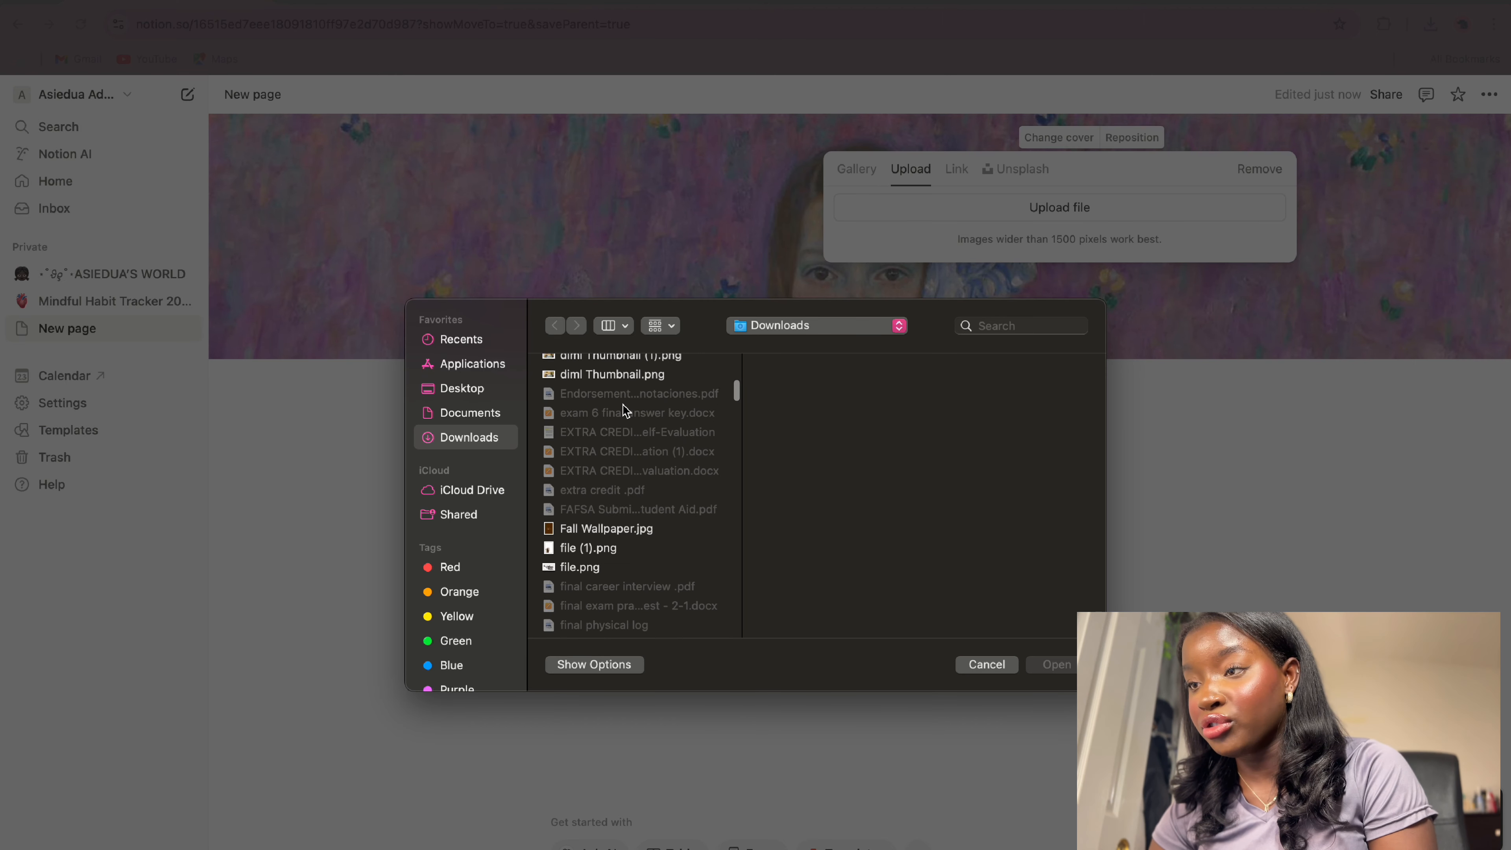
scroll(624, 411, down, 15)
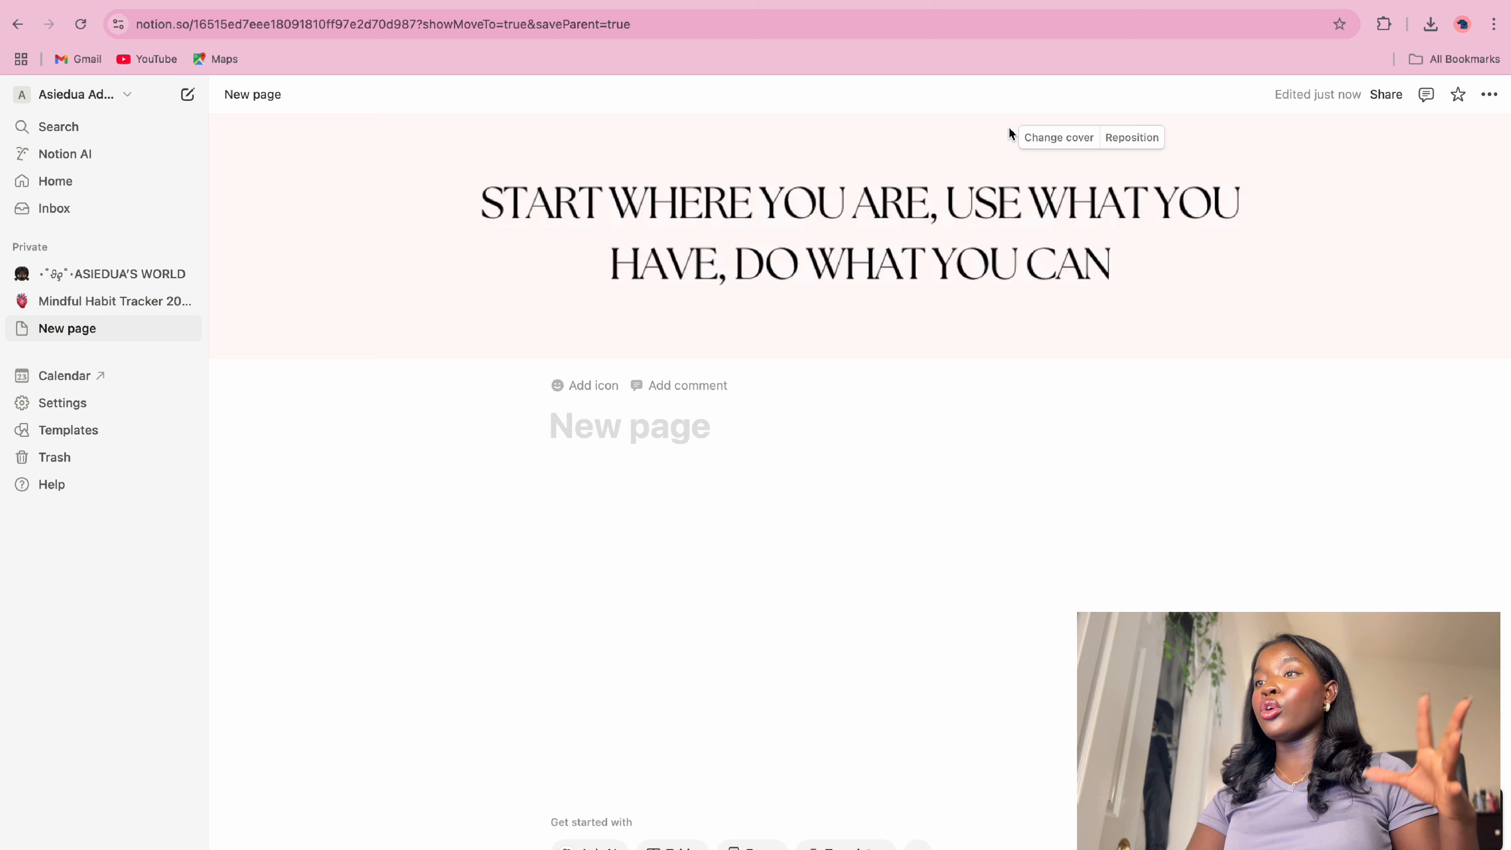
Reposition the quote cover image and put a ⋆ symbol in front of the new page's title
click(1118, 138)
mouse_move(986, 263)
mouse_down()
mouse_move(1012, 91)
mouse_move(1033, 309)
mouse_move(1012, 264)
mouse_up()
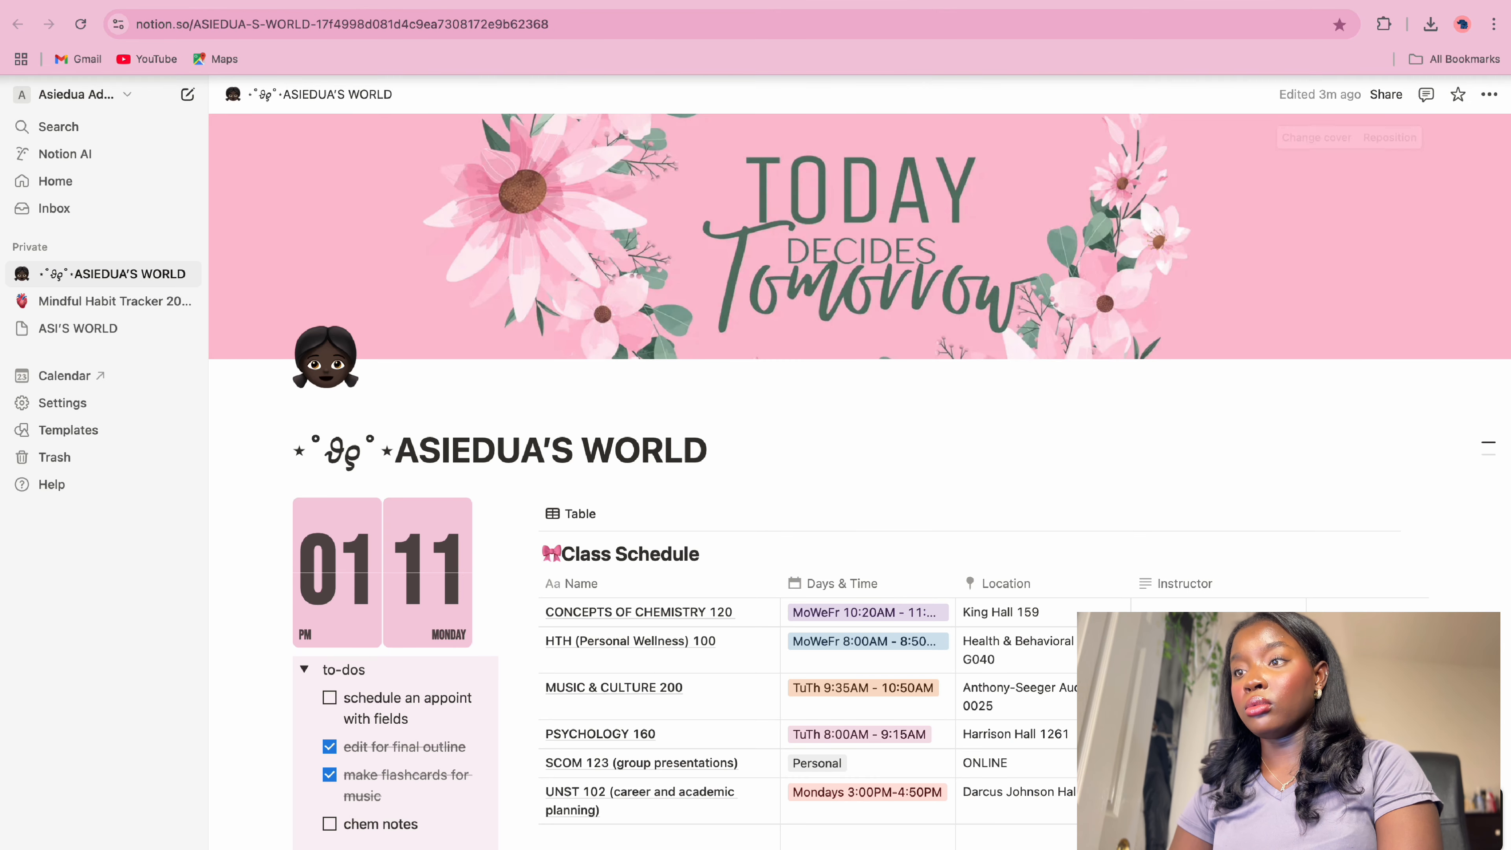
text(⋆)
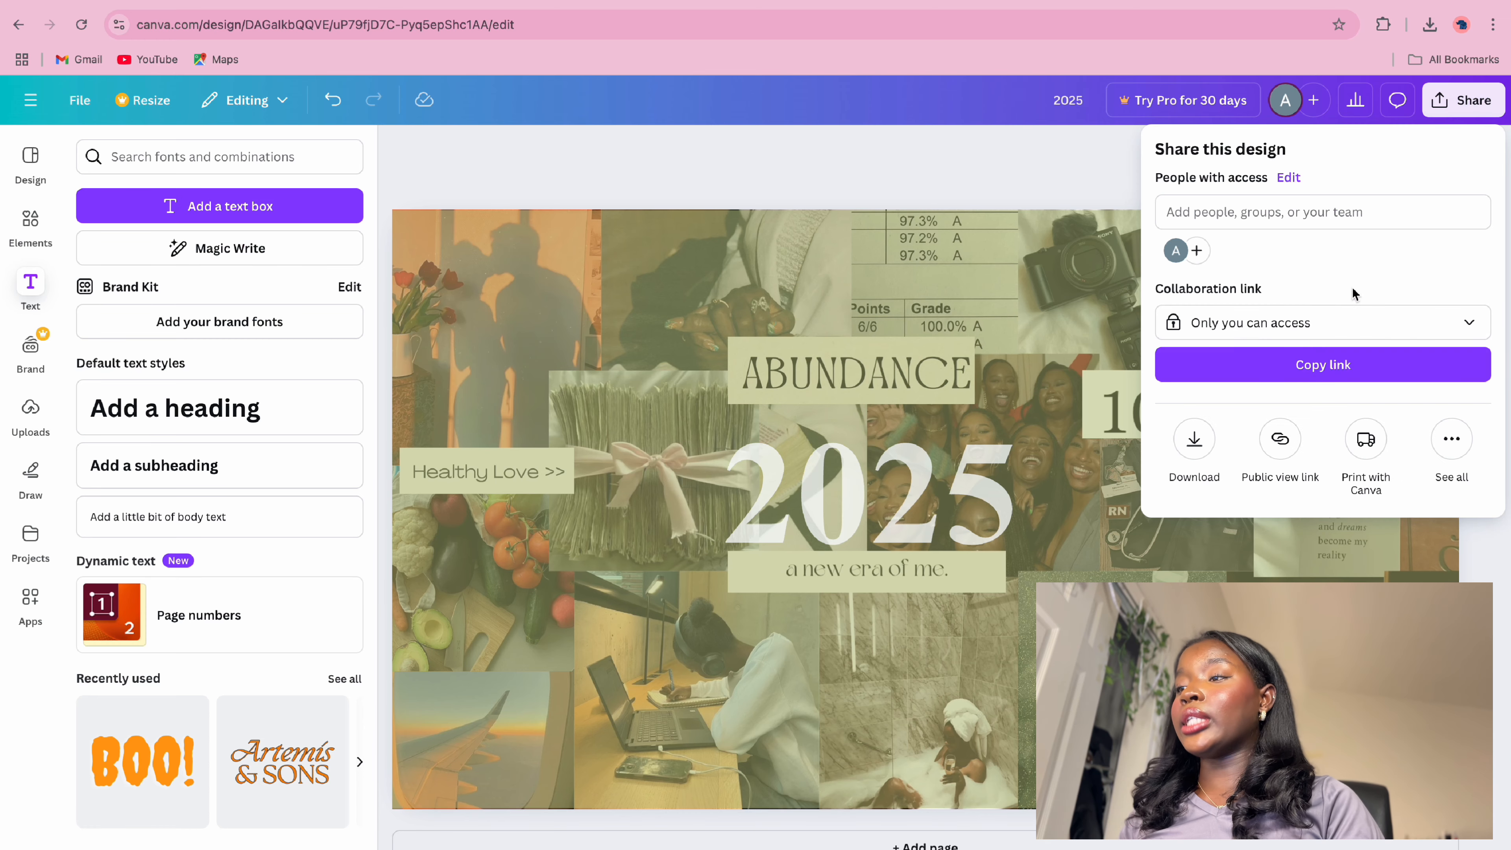
In Canva, download the 2025 vision board design as a PNG
click(1464, 100)
click(1205, 456)
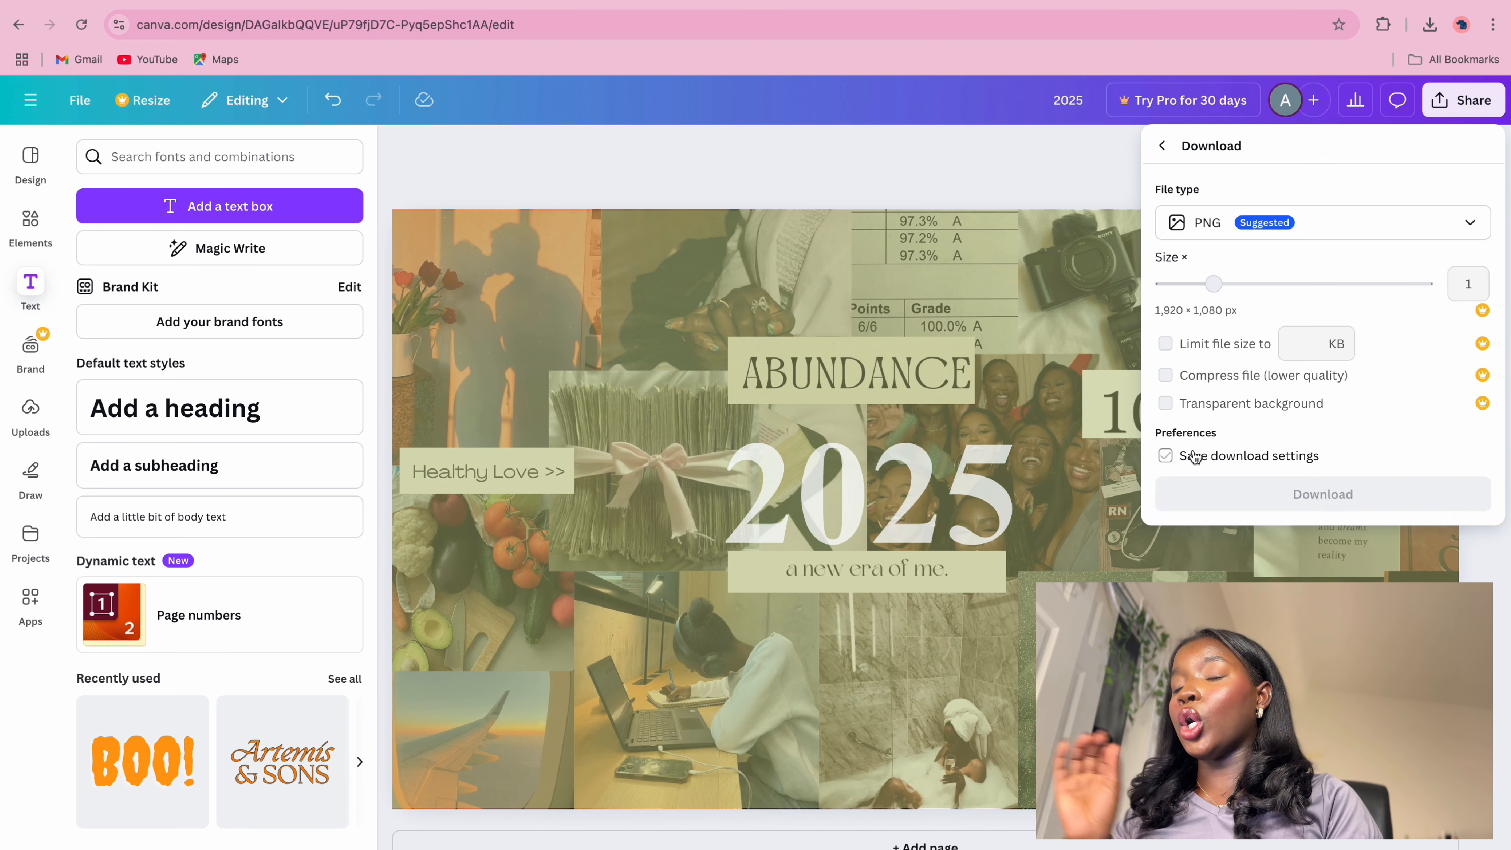
click(1291, 495)
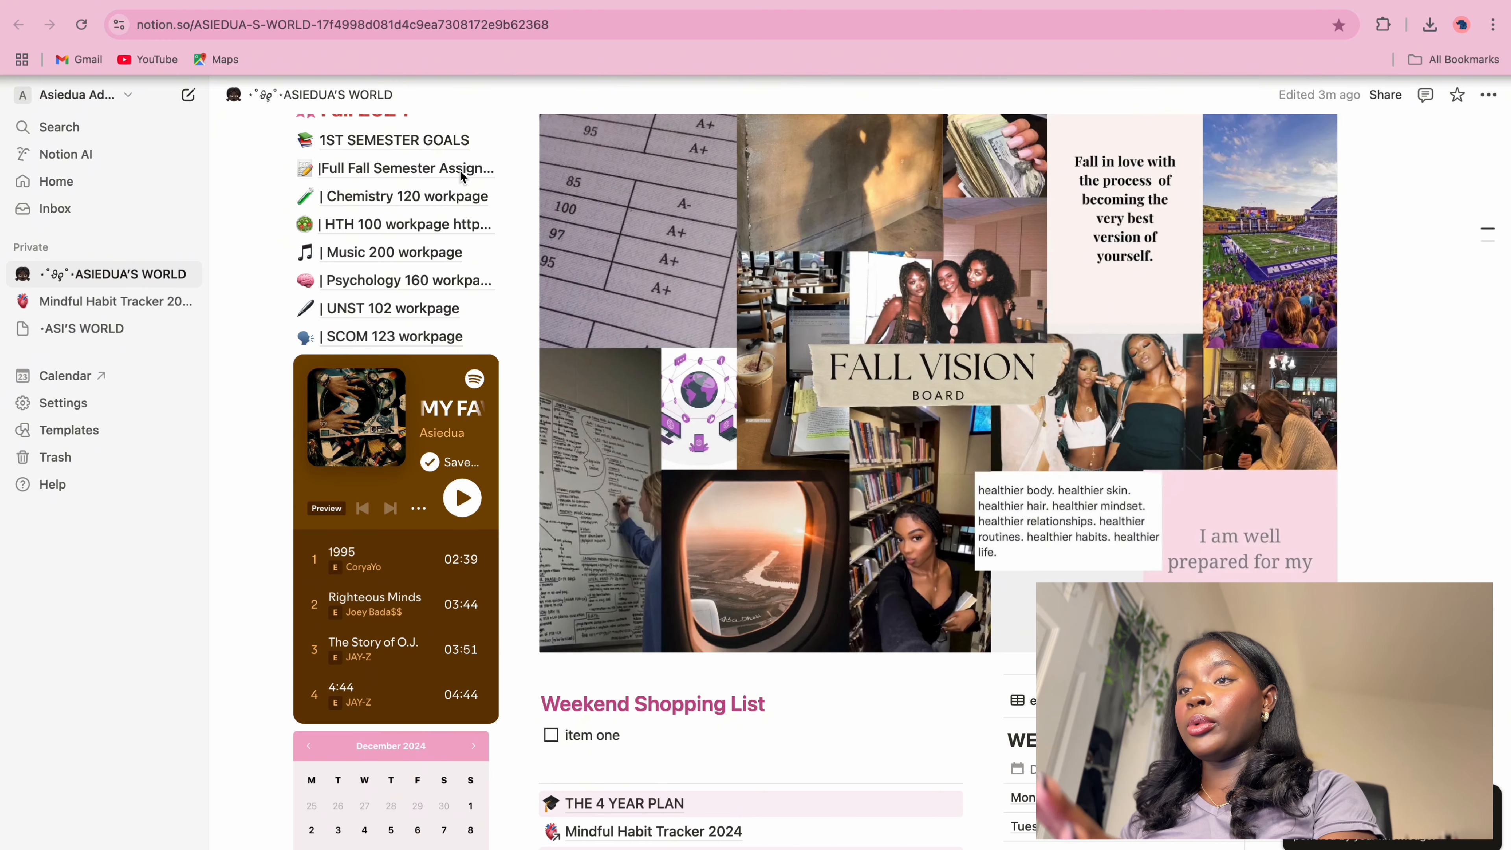
In Notion, check the existing dashboard's layout and insert a columns block beneath the new page's title
scroll(244, 359, up, 5)
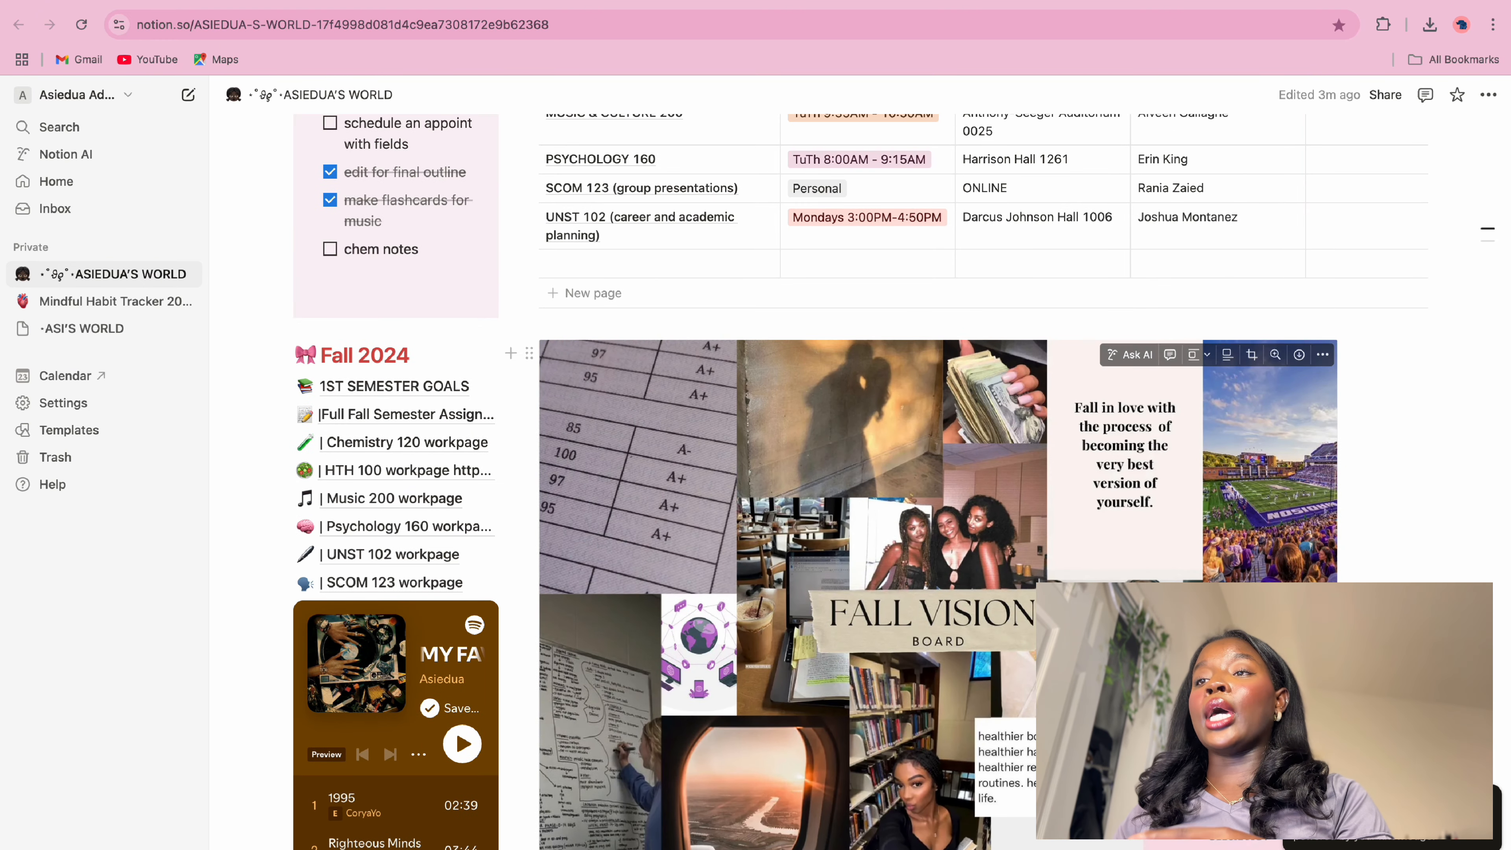
scroll(802, 367, up, 5)
scroll(802, 367, up, 2)
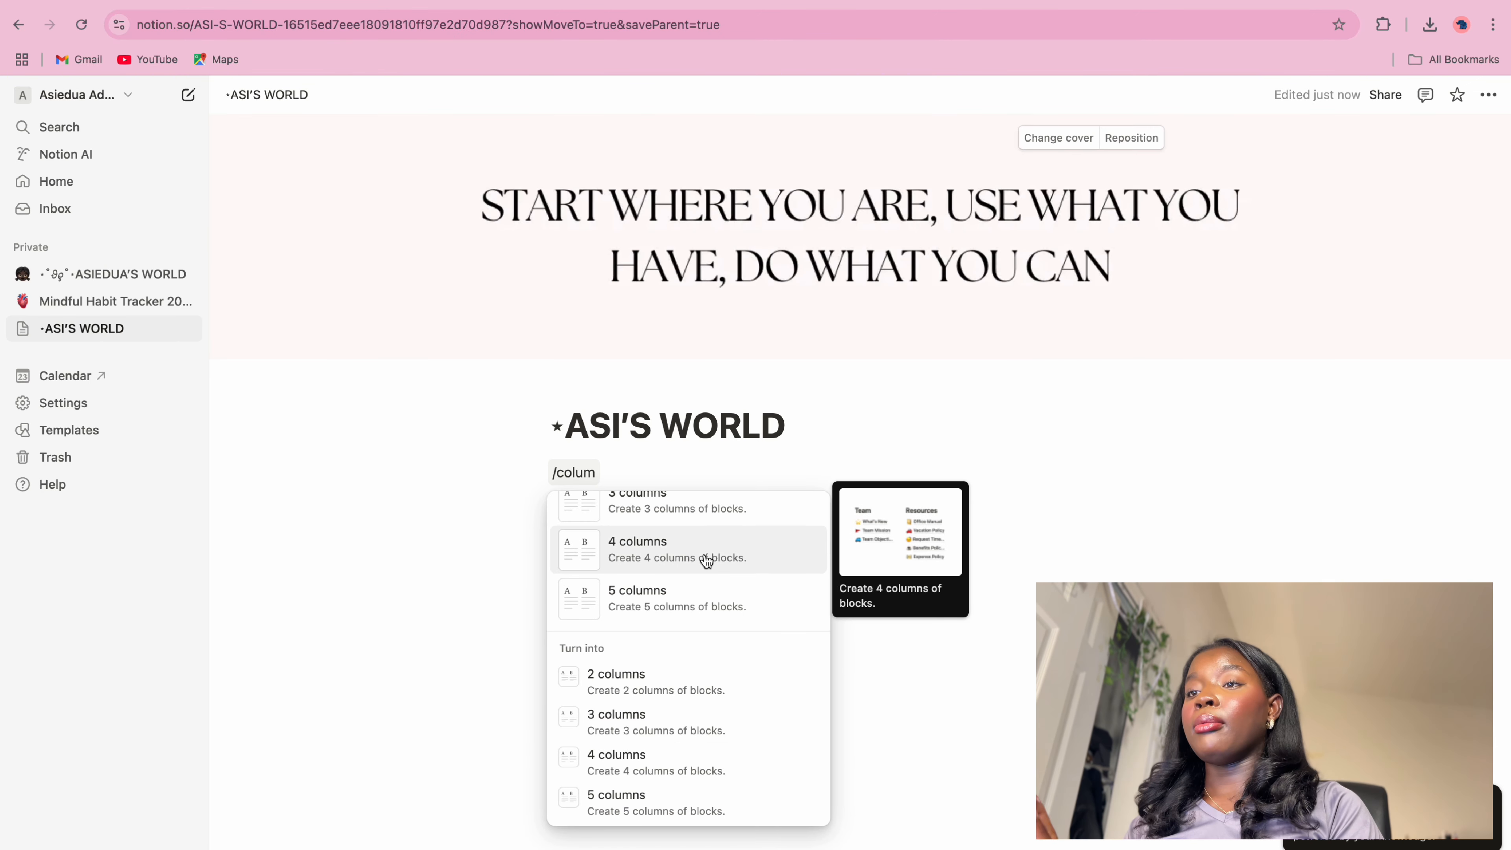
scroll(706, 561, up, 2)
click(686, 542)
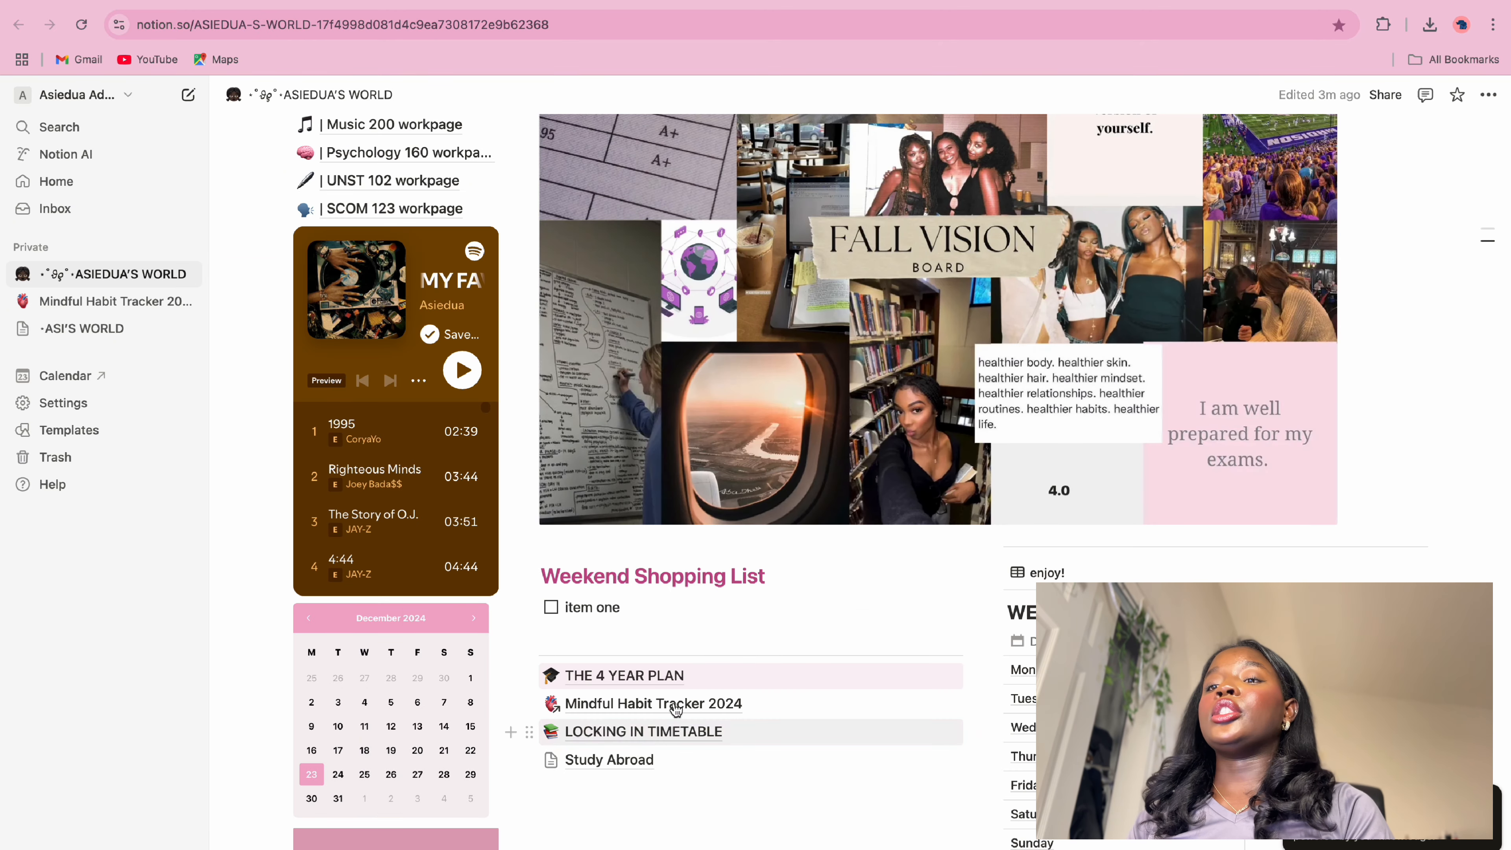
In WidgetBox, set the digital clock's background to #ddcbb7 and its text color to #264025
scroll(723, 623, up, 15)
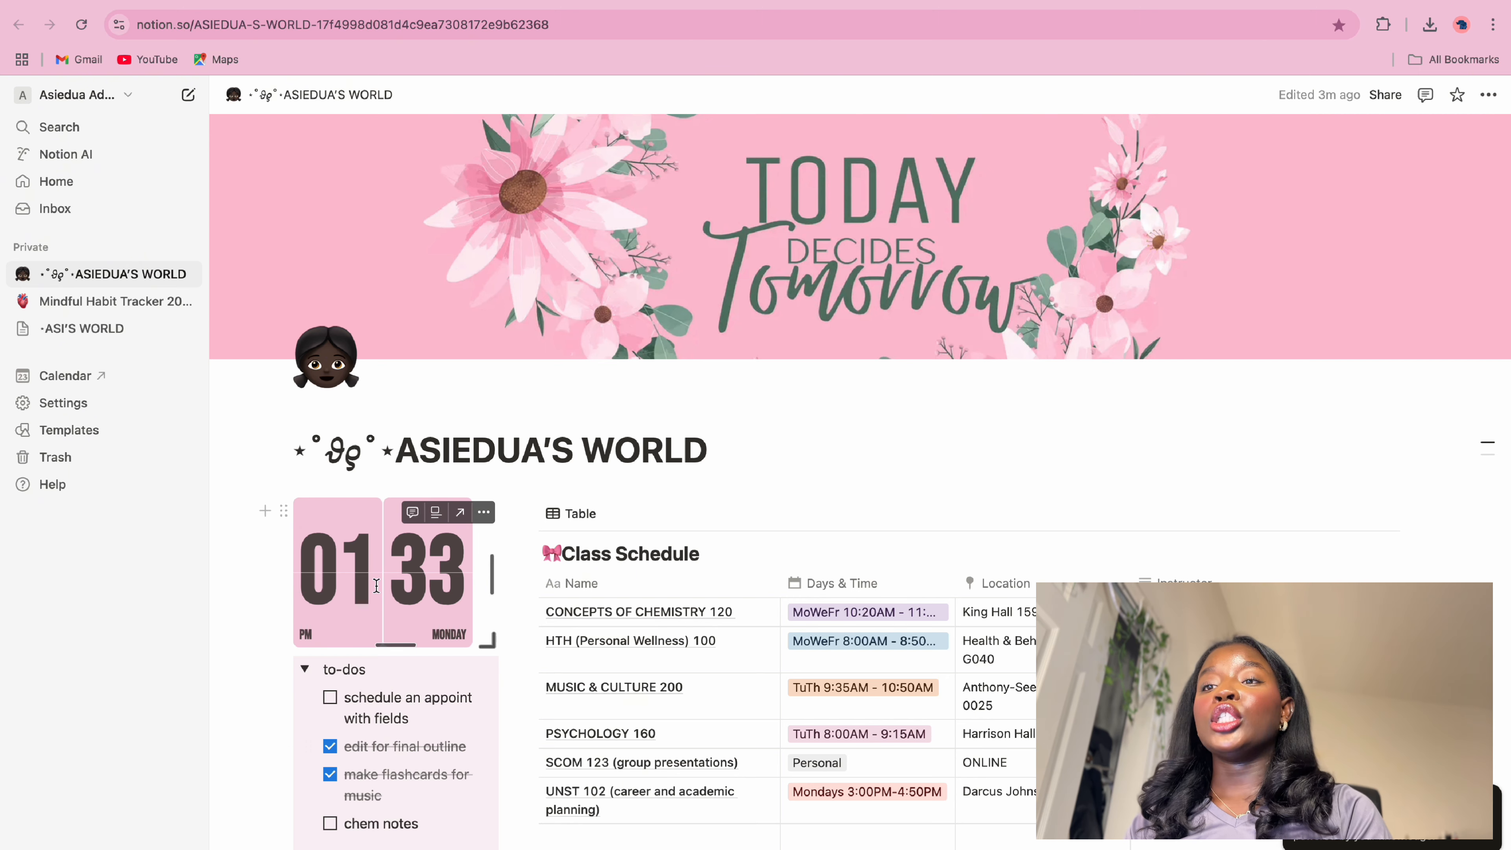
scroll(376, 586, down, 3)
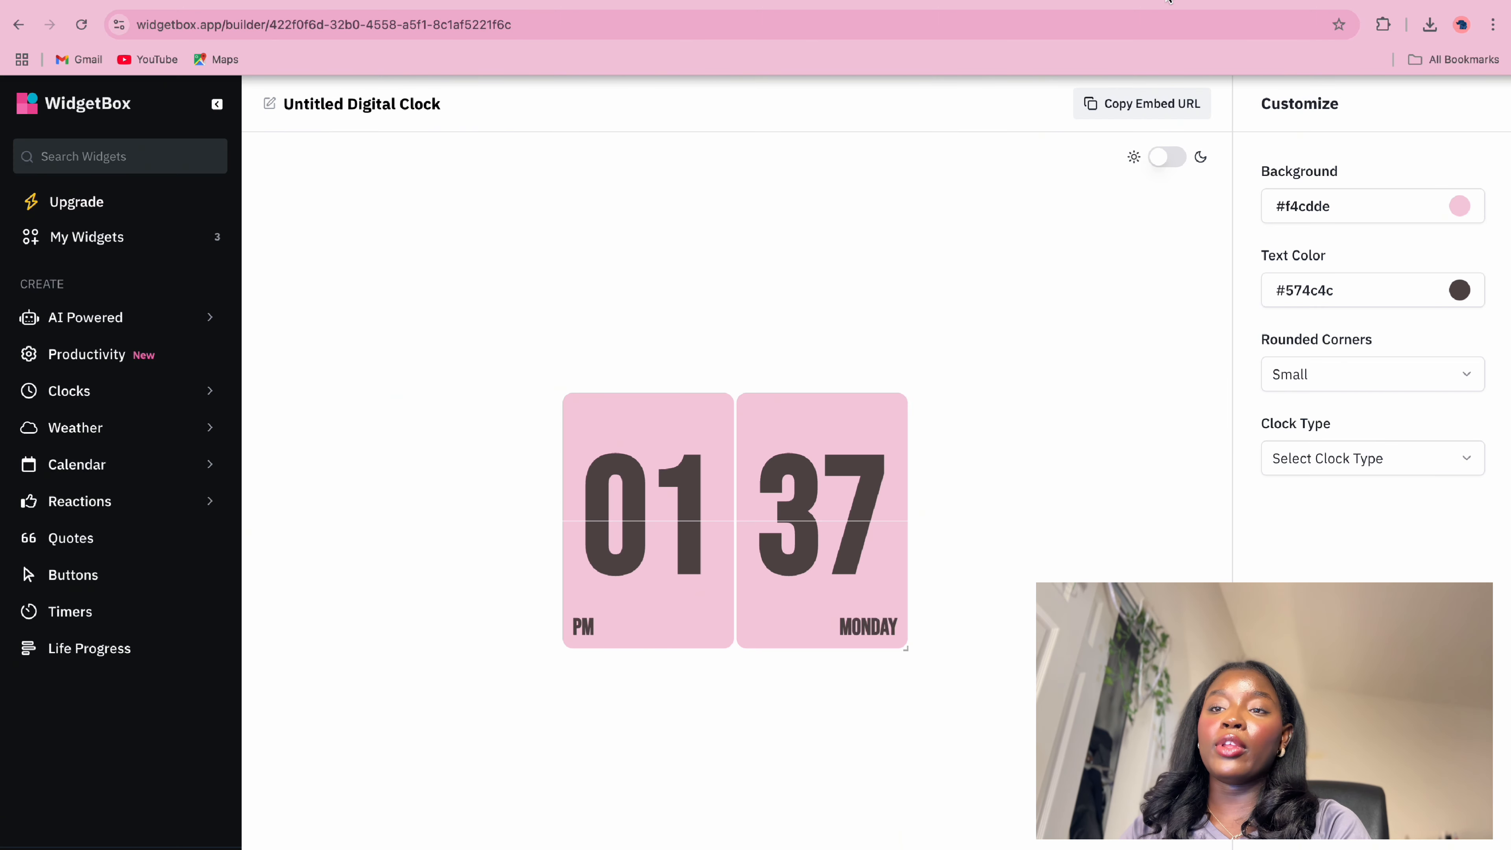
key(ctrl+Tab)
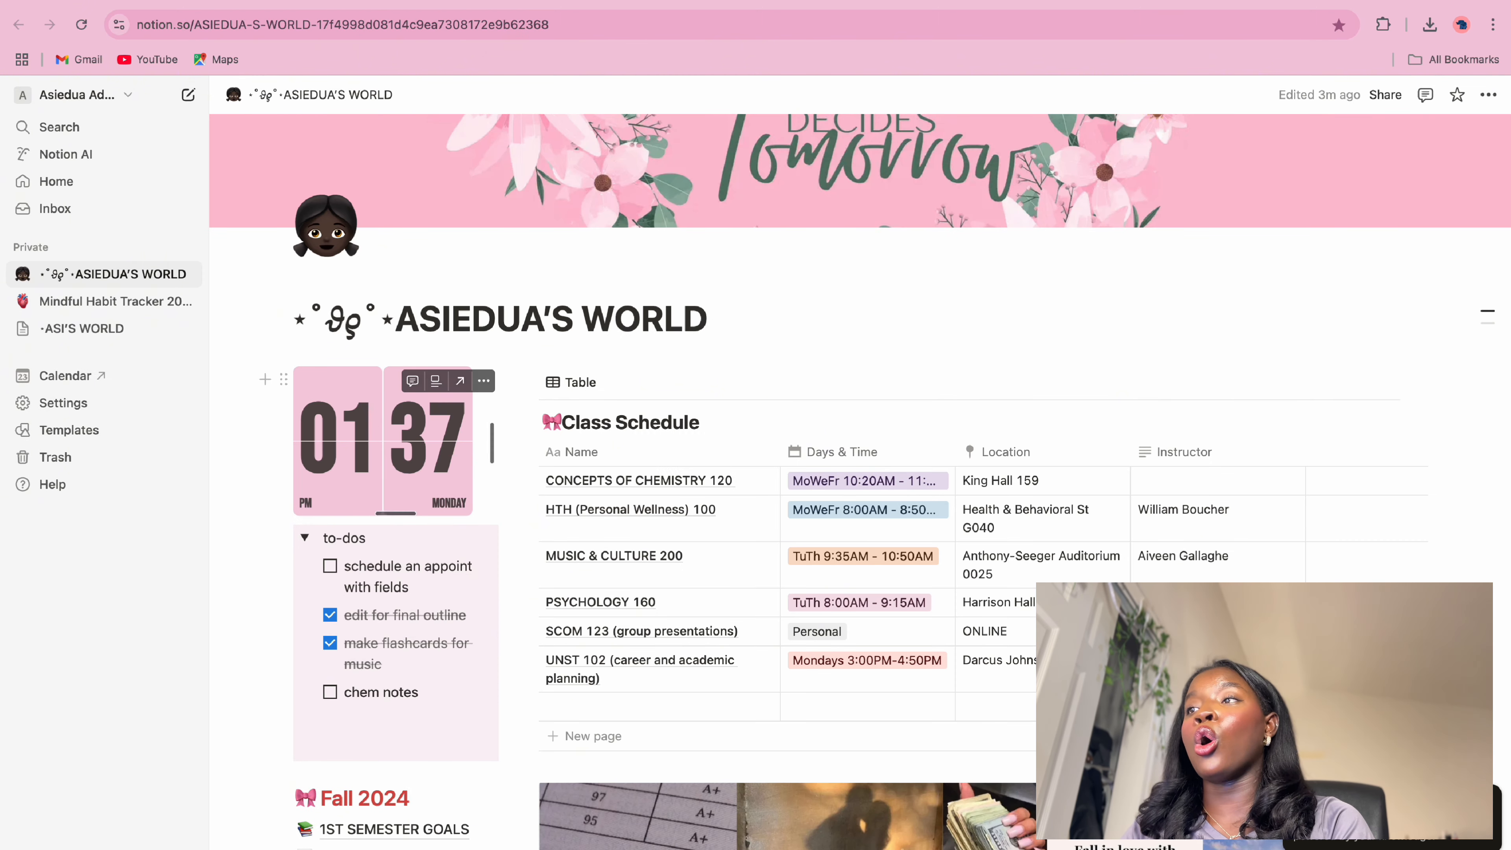
key(ctrl+Tab)
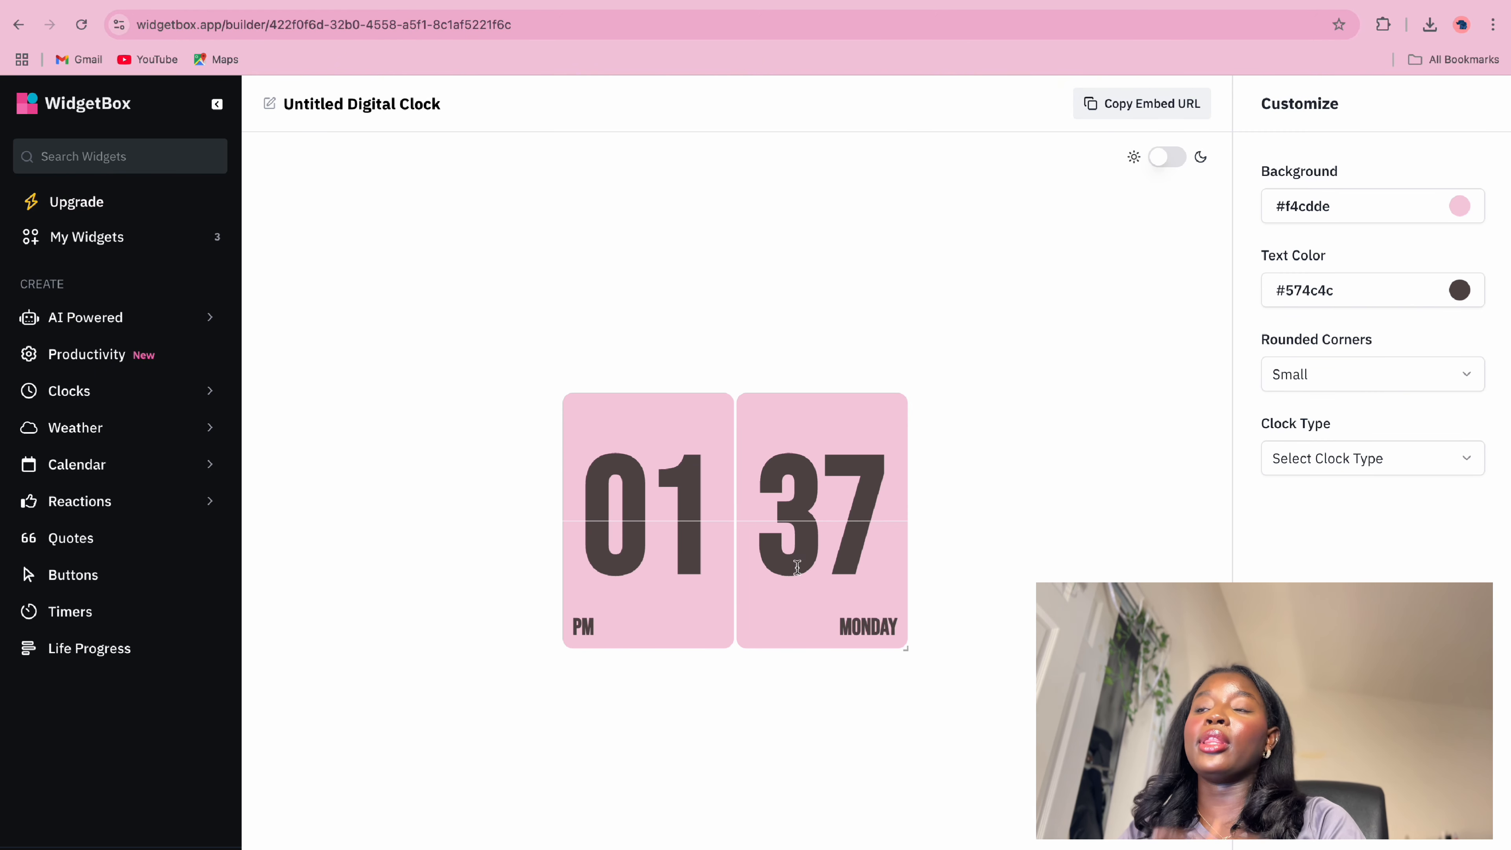
key(ctrl+Tab)
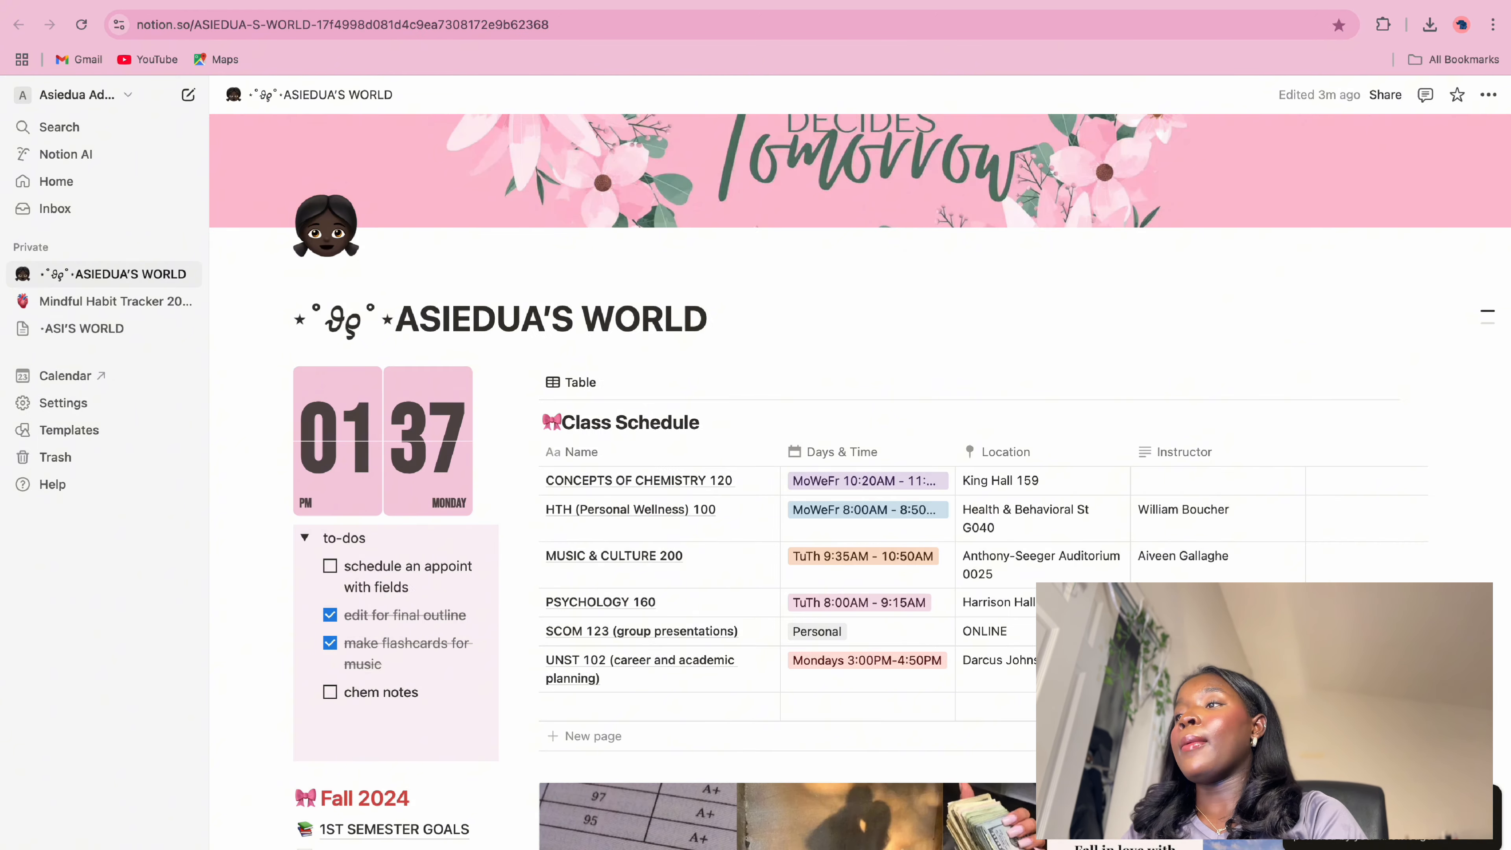
key(ctrl+Tab)
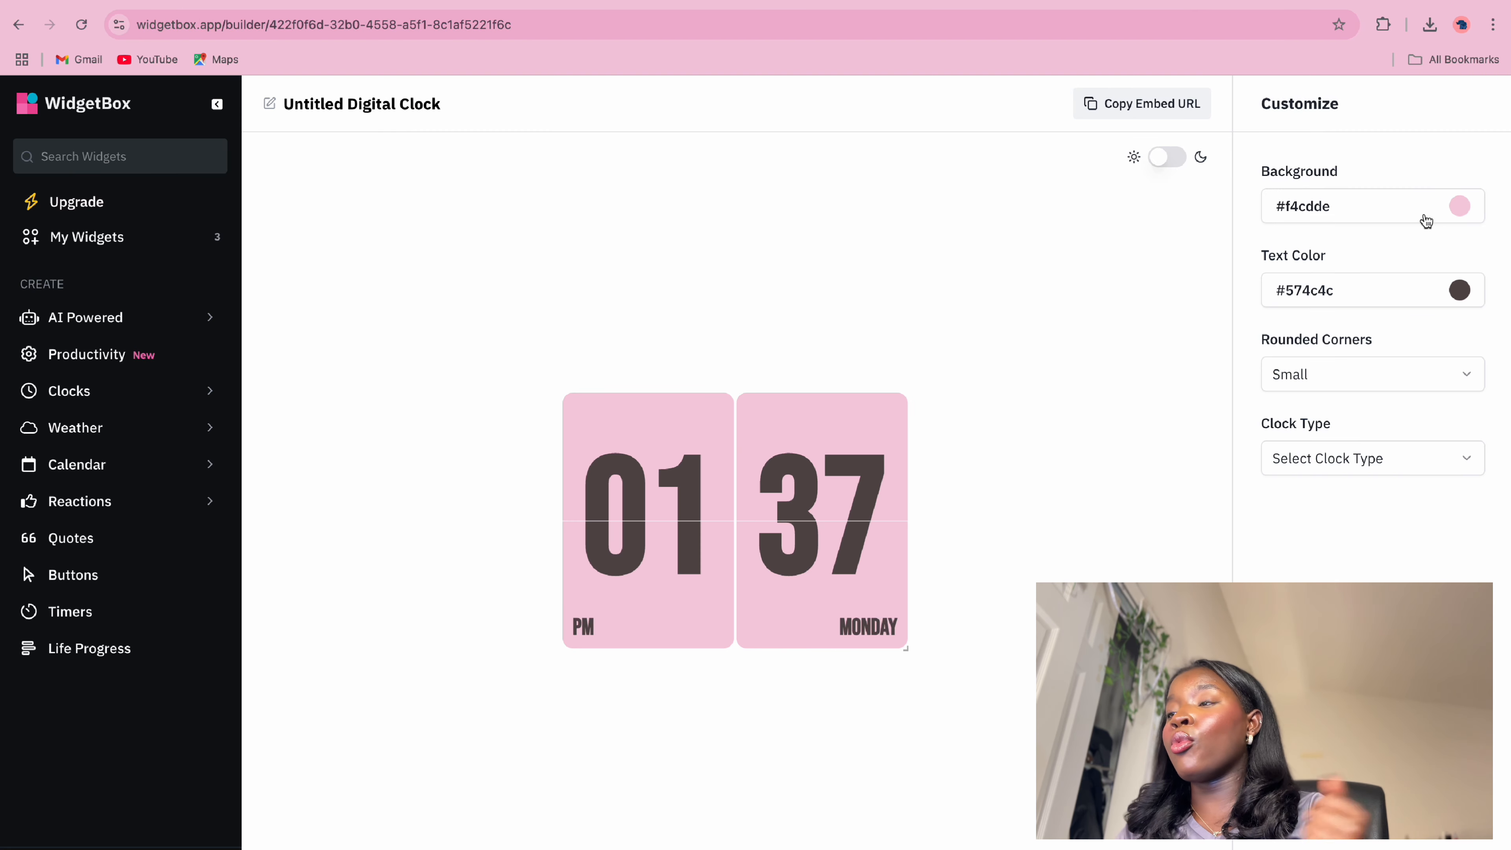
click(1395, 203)
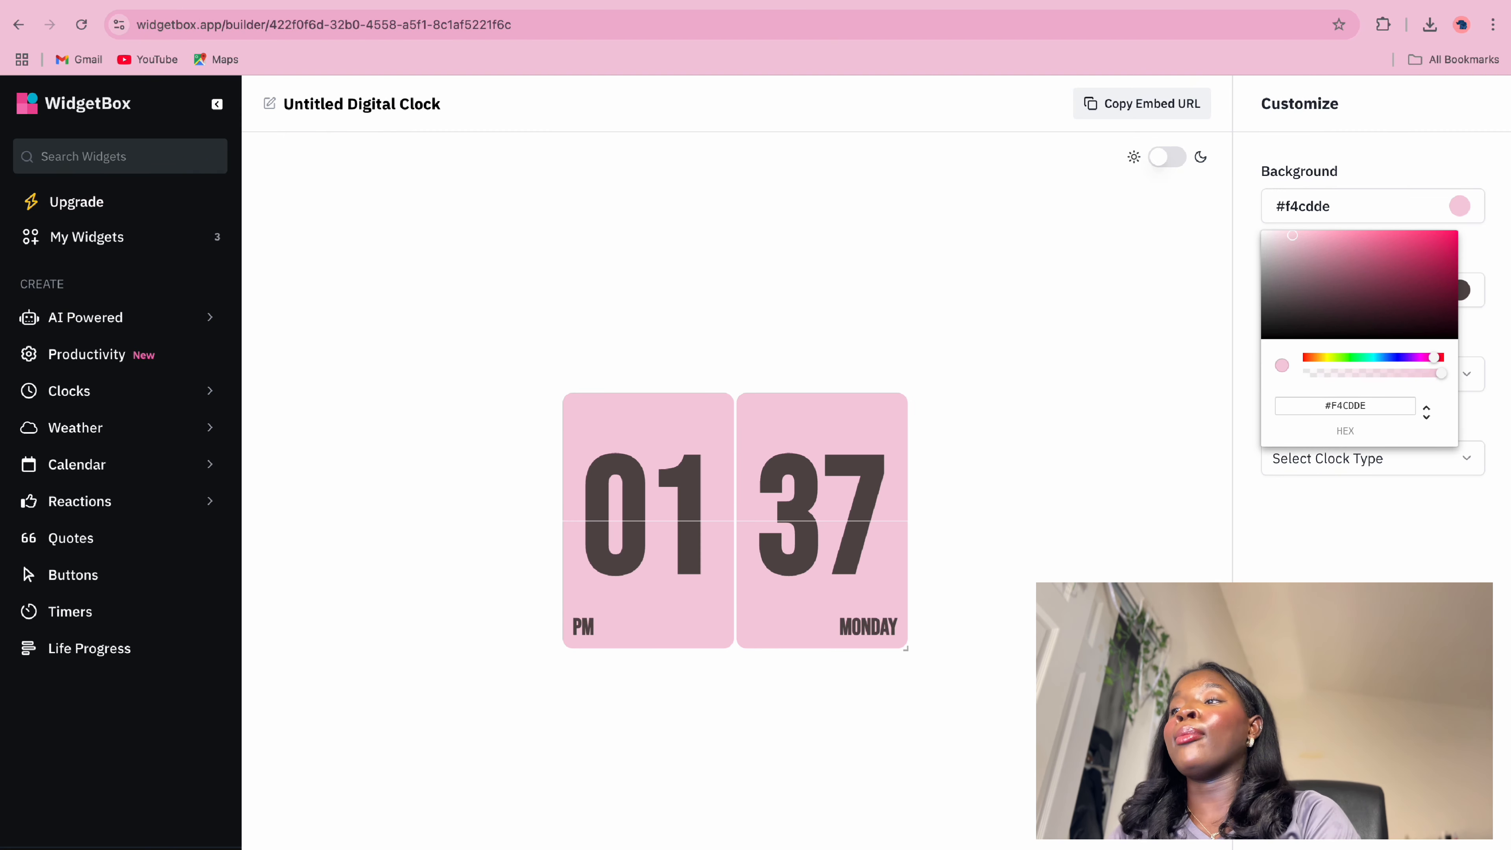
key(Escape)
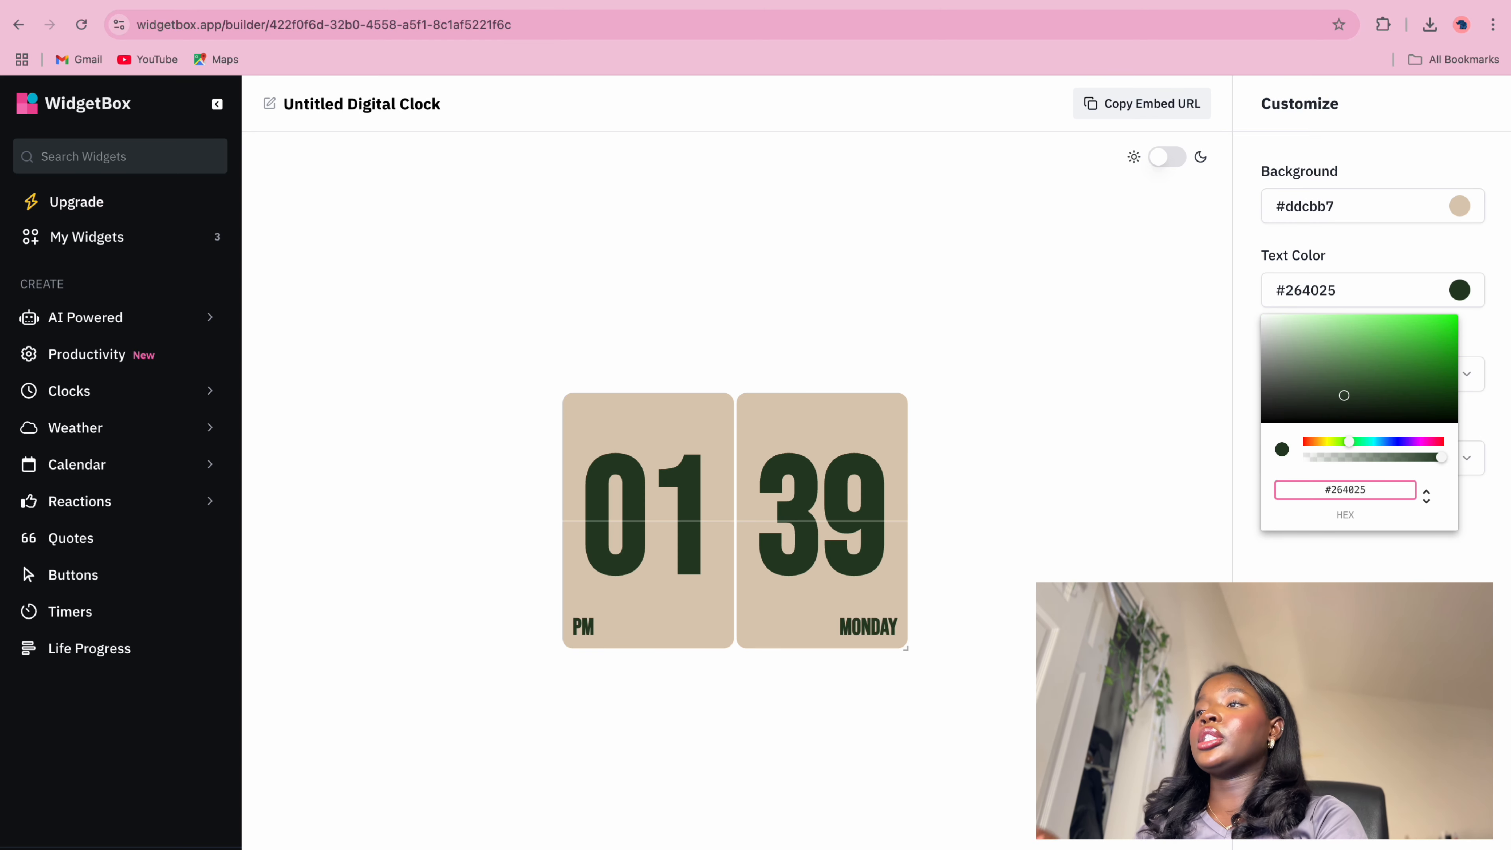
key(Escape)
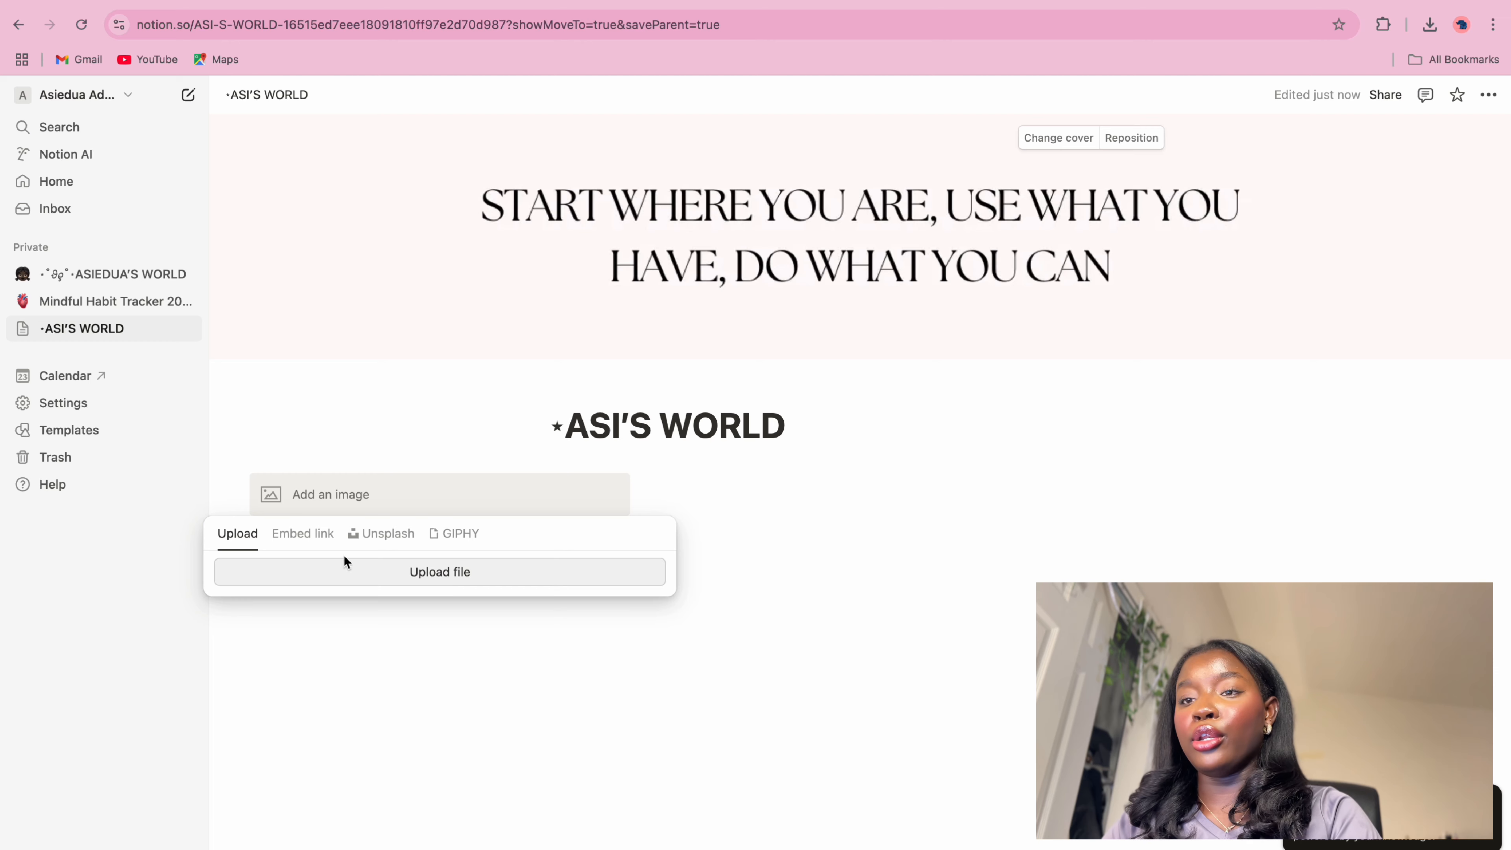
In Notion, embed the WidgetBox clock link in the first column's image block and narrow that column around the clock
click(307, 535)
key(ctrl+v)
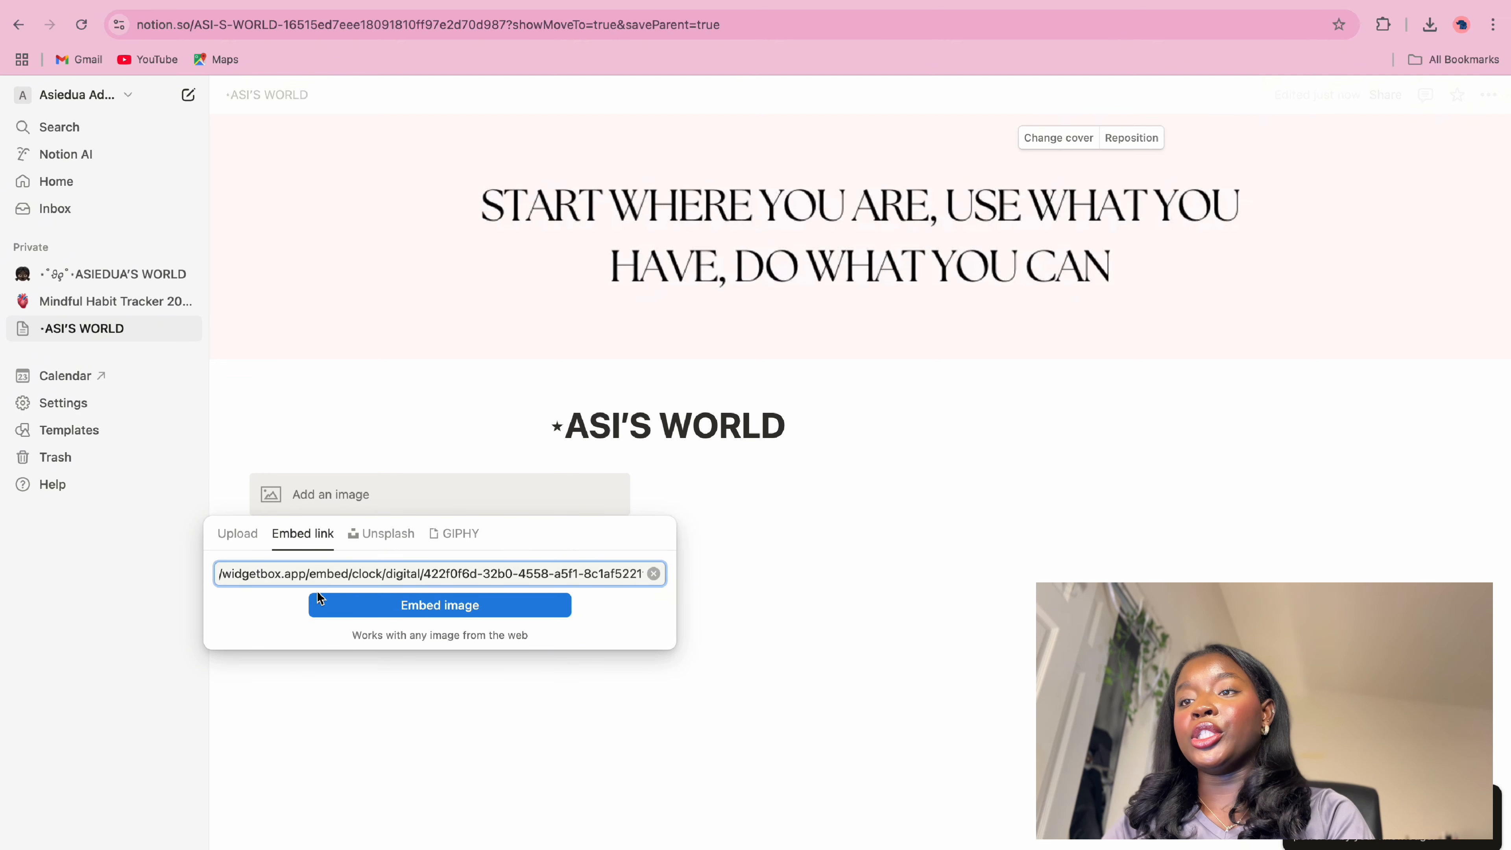
click(392, 605)
drag(593, 604, 472, 543)
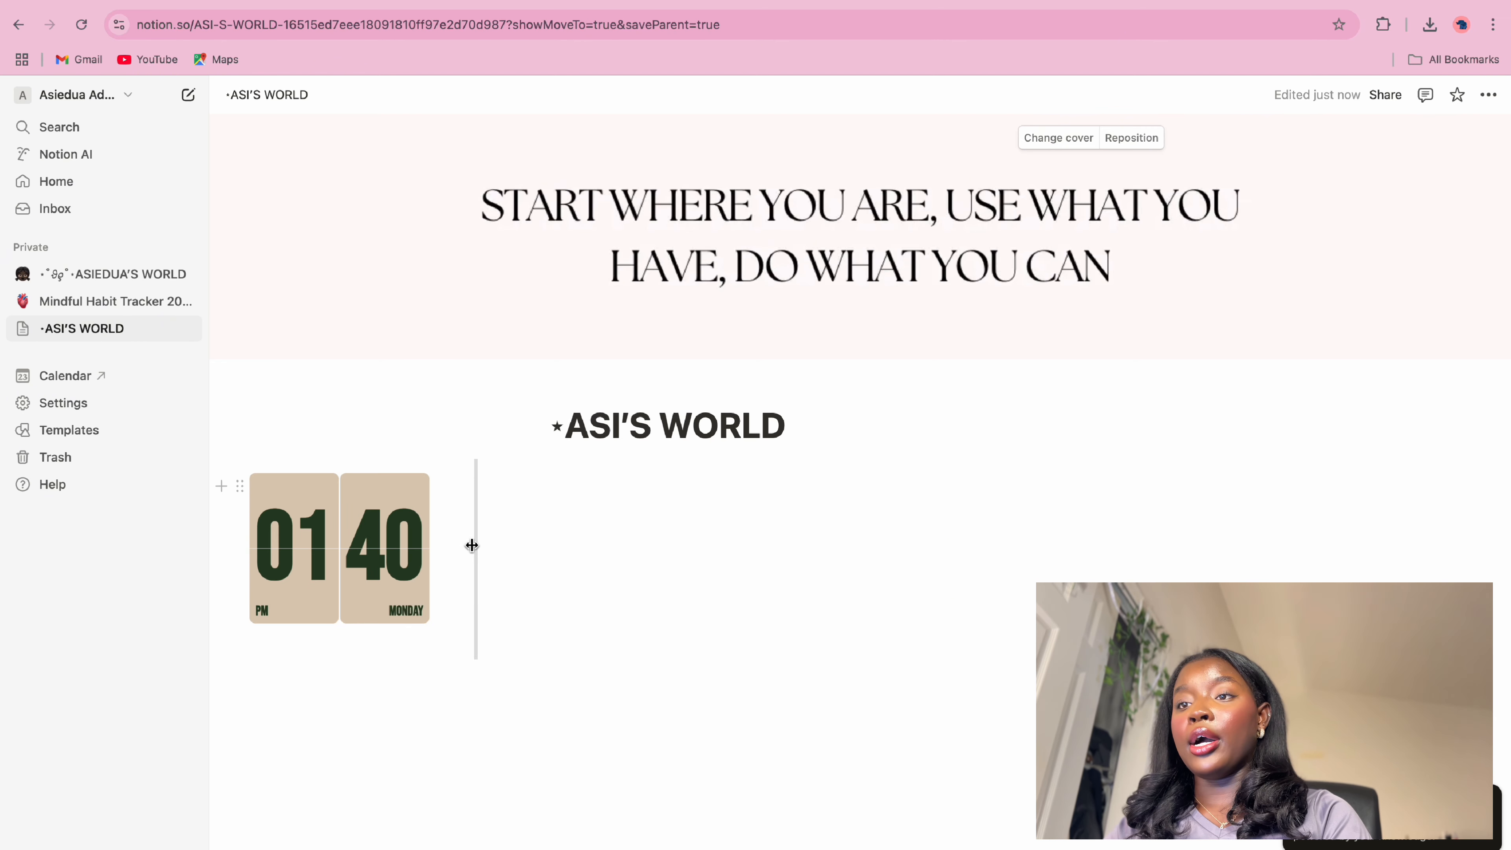
Place the 2025 vision board image in the column beside the clock
click(575, 516)
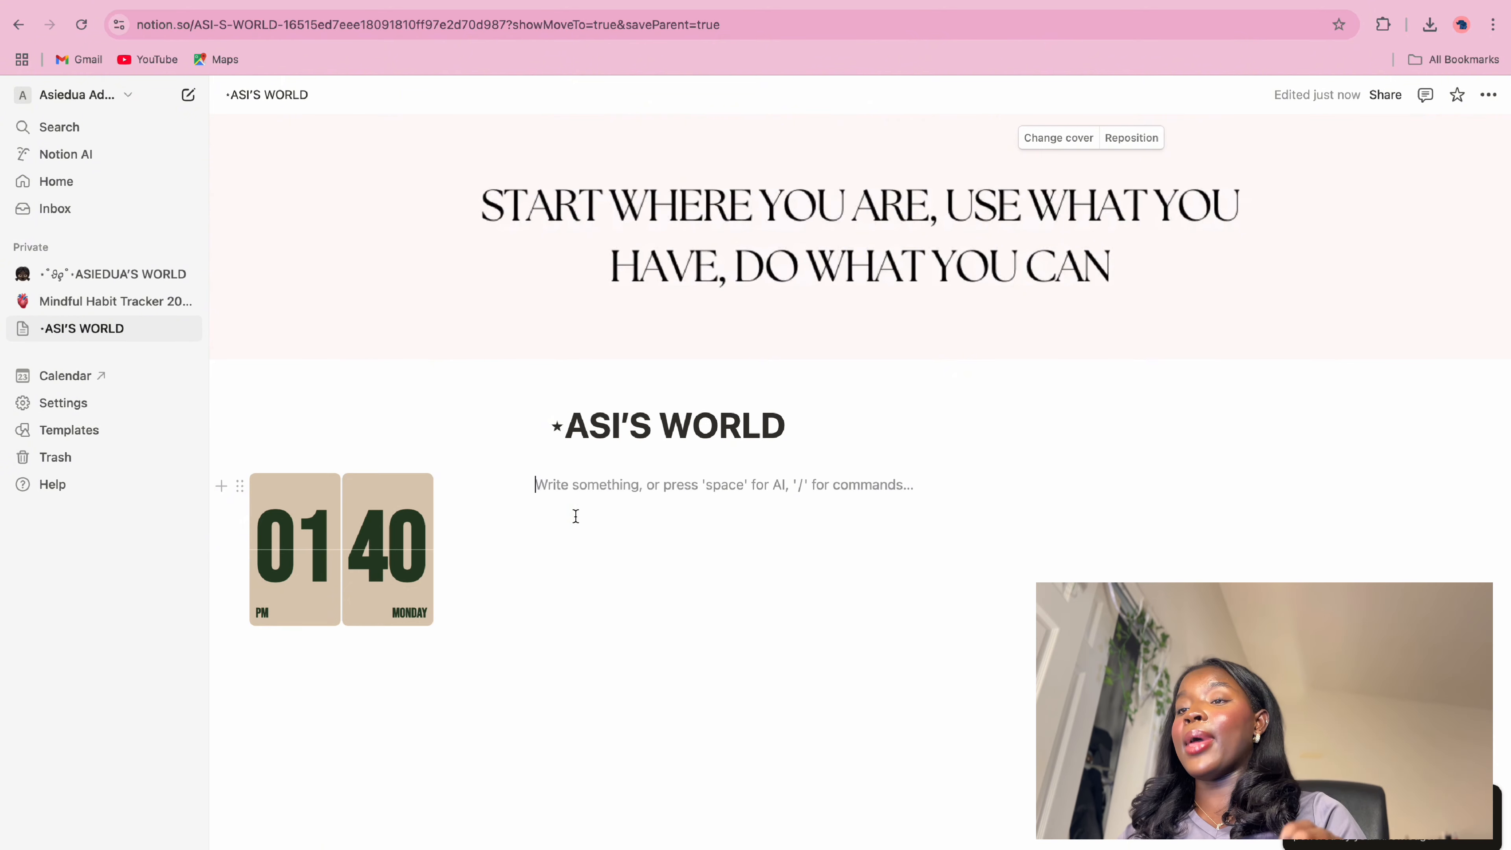
key(ctrl+v)
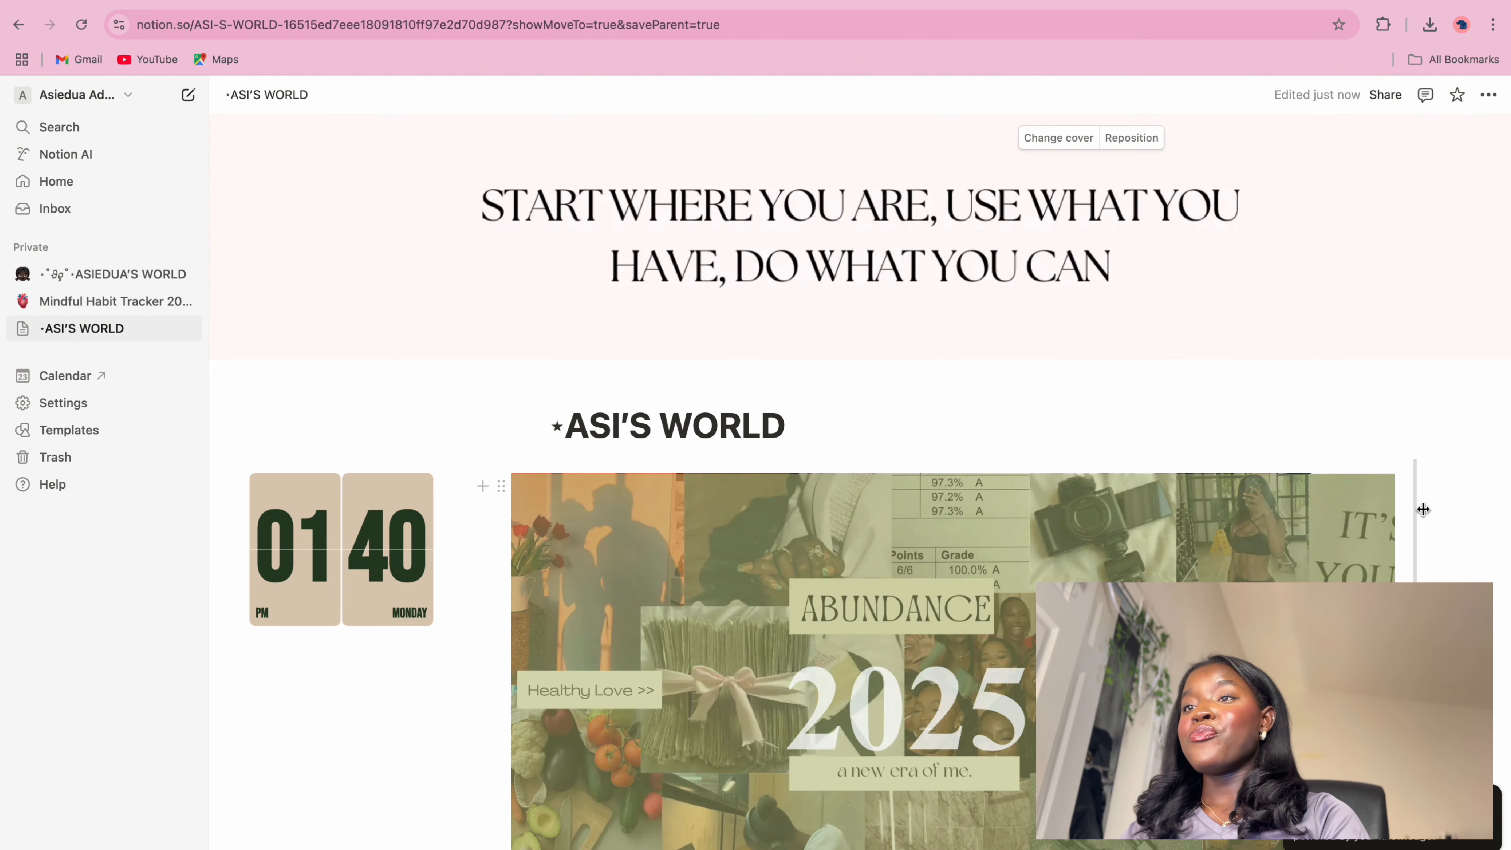
scroll(1401, 511, down, 4)
scroll(1369, 506, up, 4)
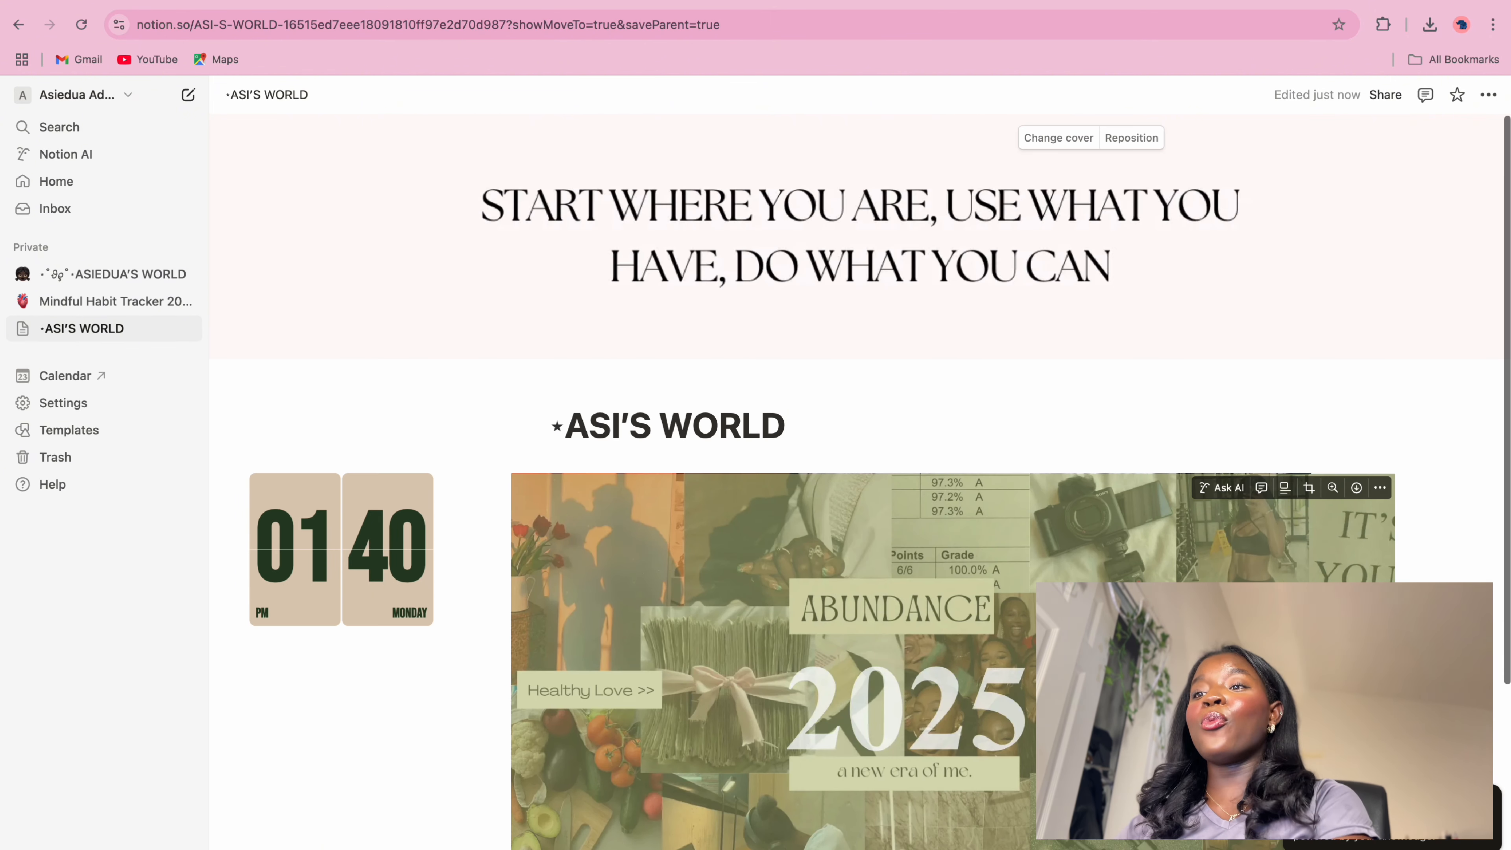
Compare the new page with the existing dashboard's Class Schedule, to-dos and Fall 2024 sections
scroll(1369, 506, down, 2)
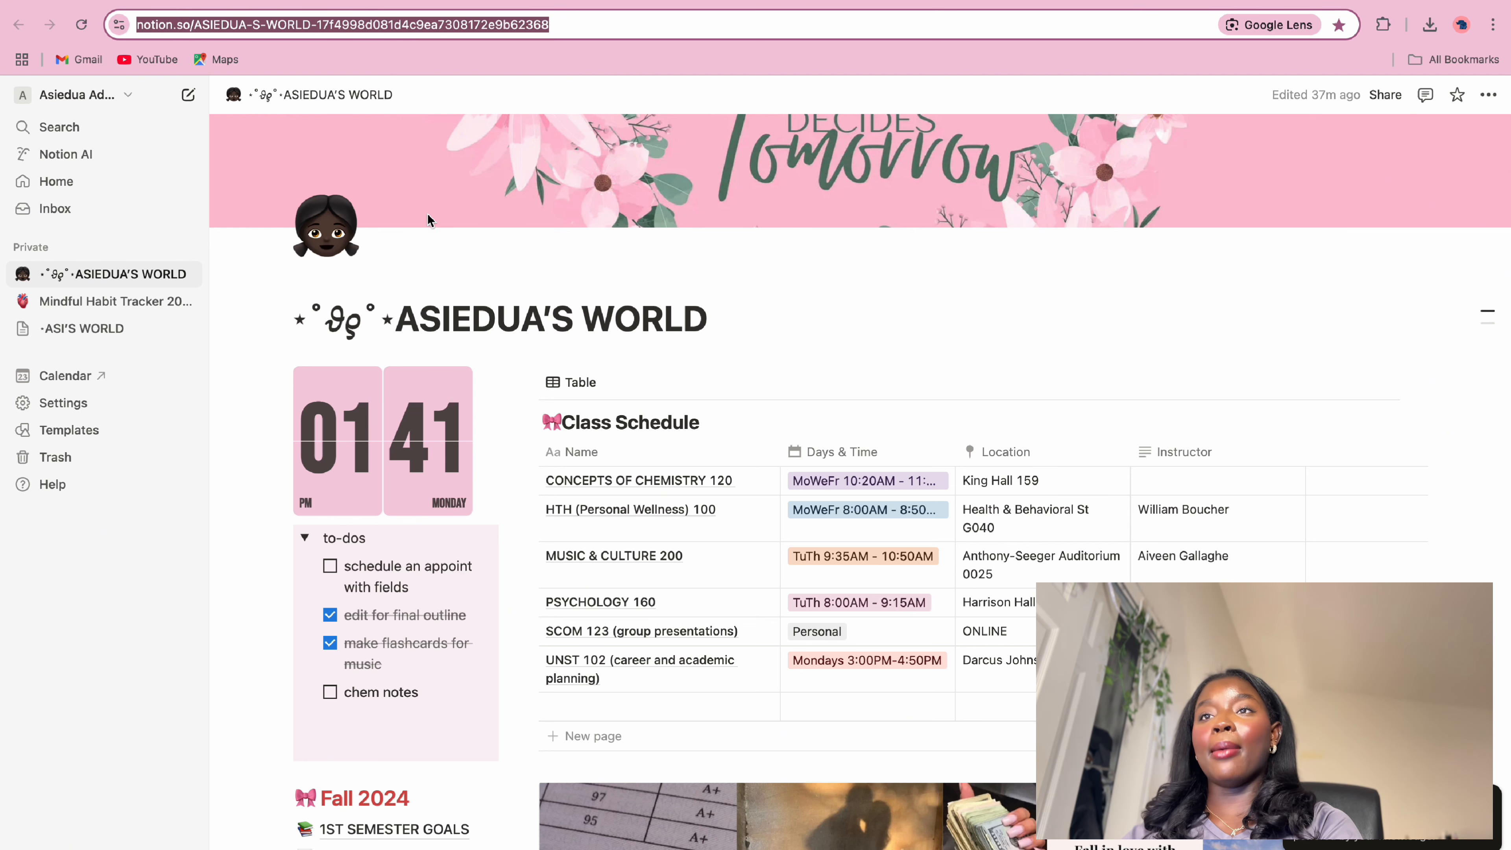
scroll(419, 524, down, 4)
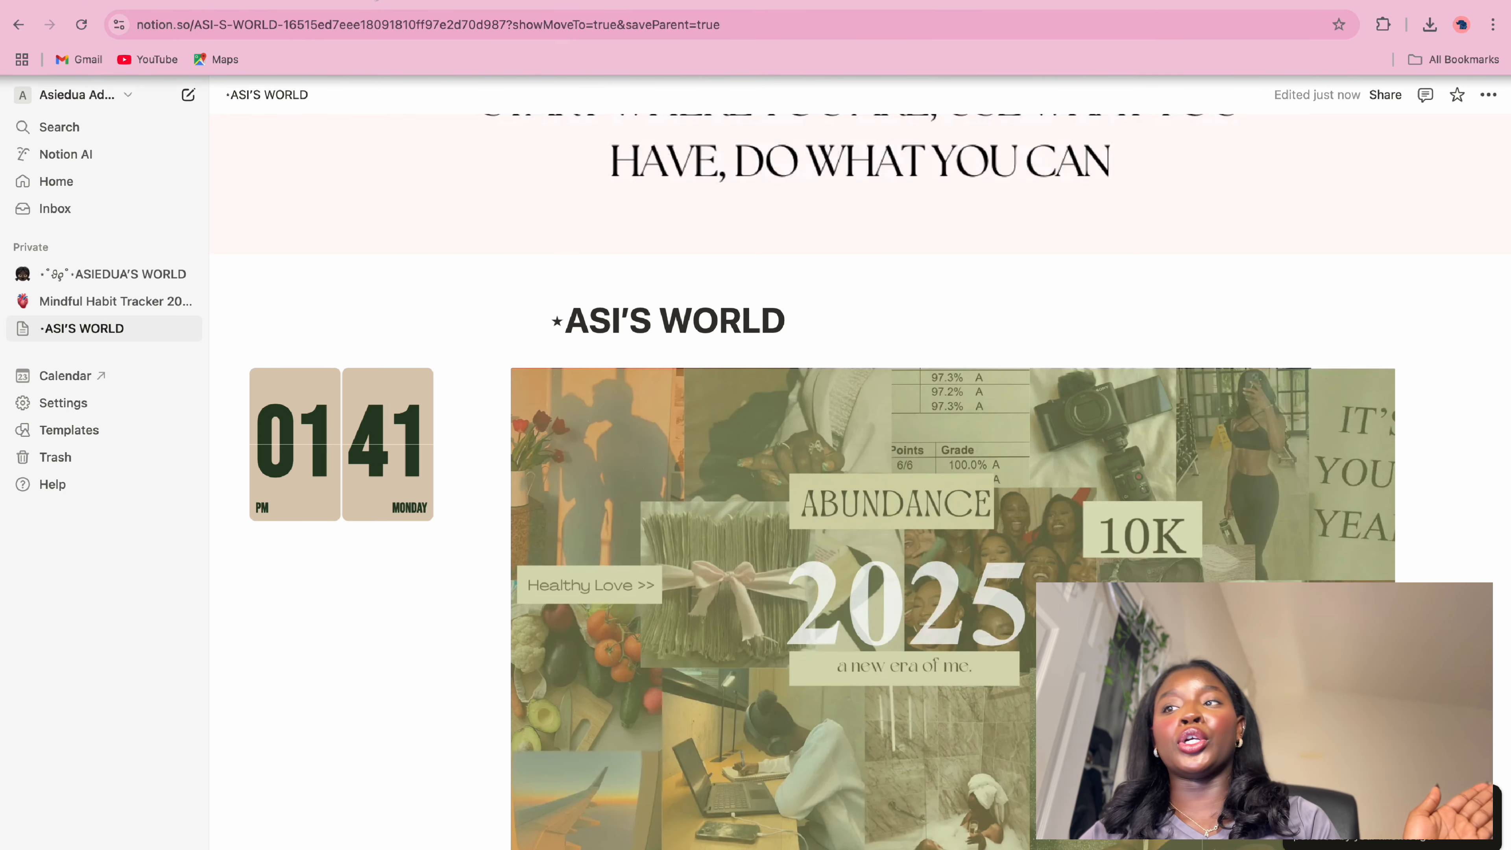
click(376, 1)
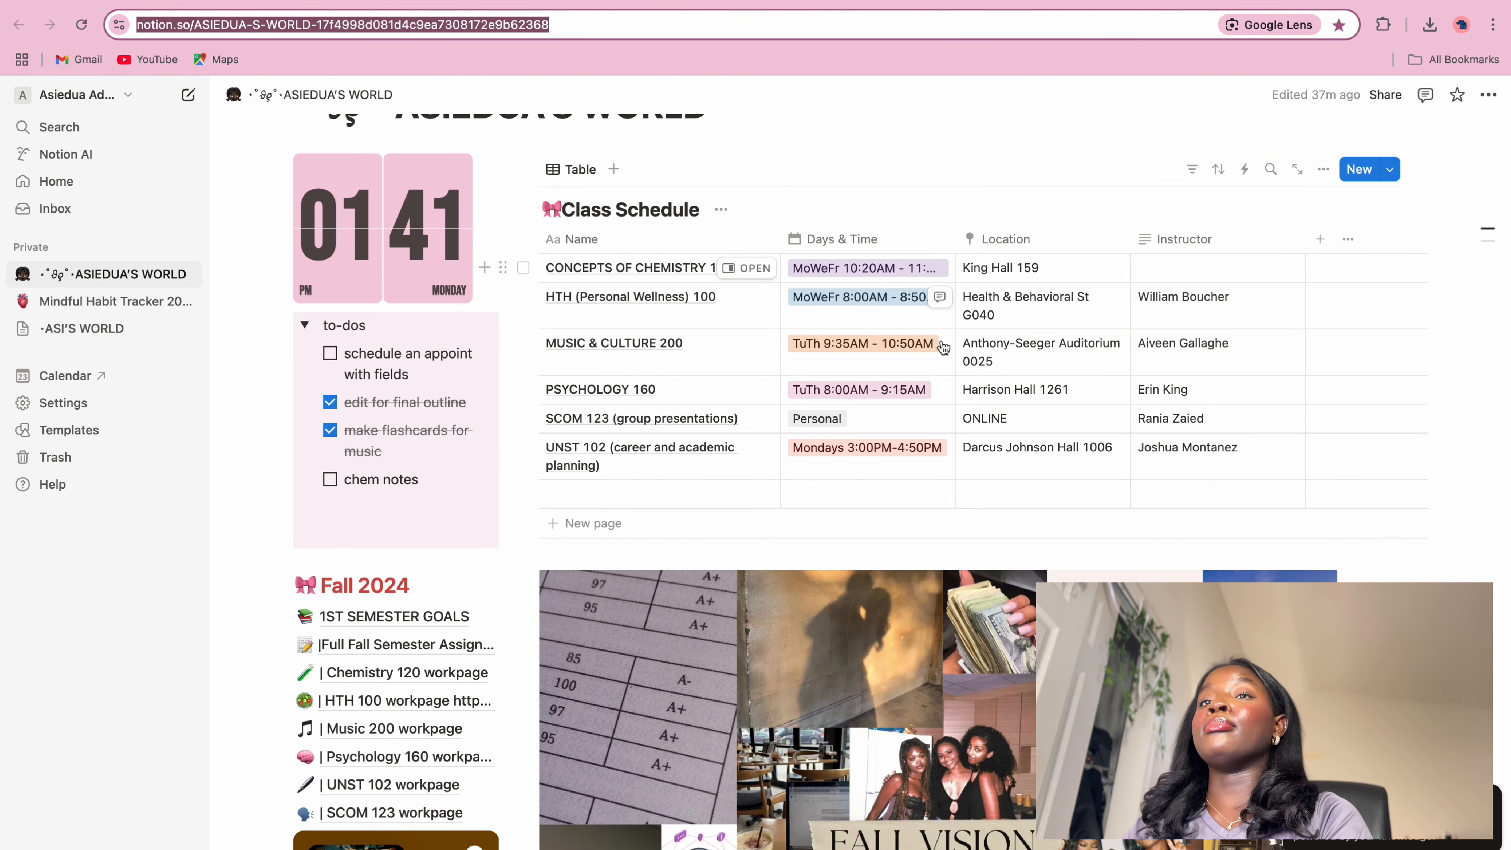
click(183, 1)
scroll(393, 417, down, 2)
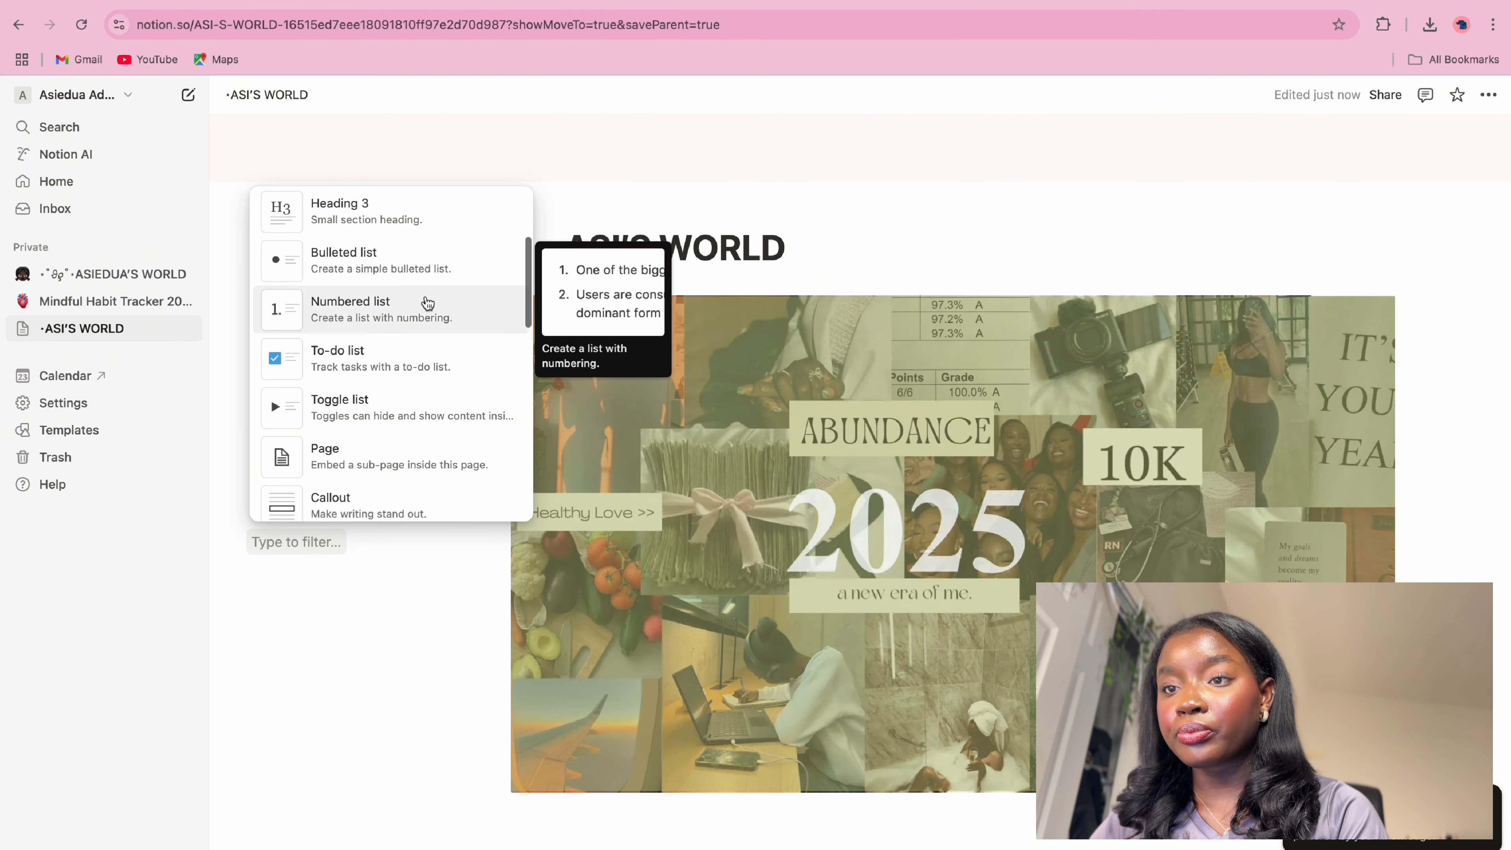
scroll(398, 480, down, 2)
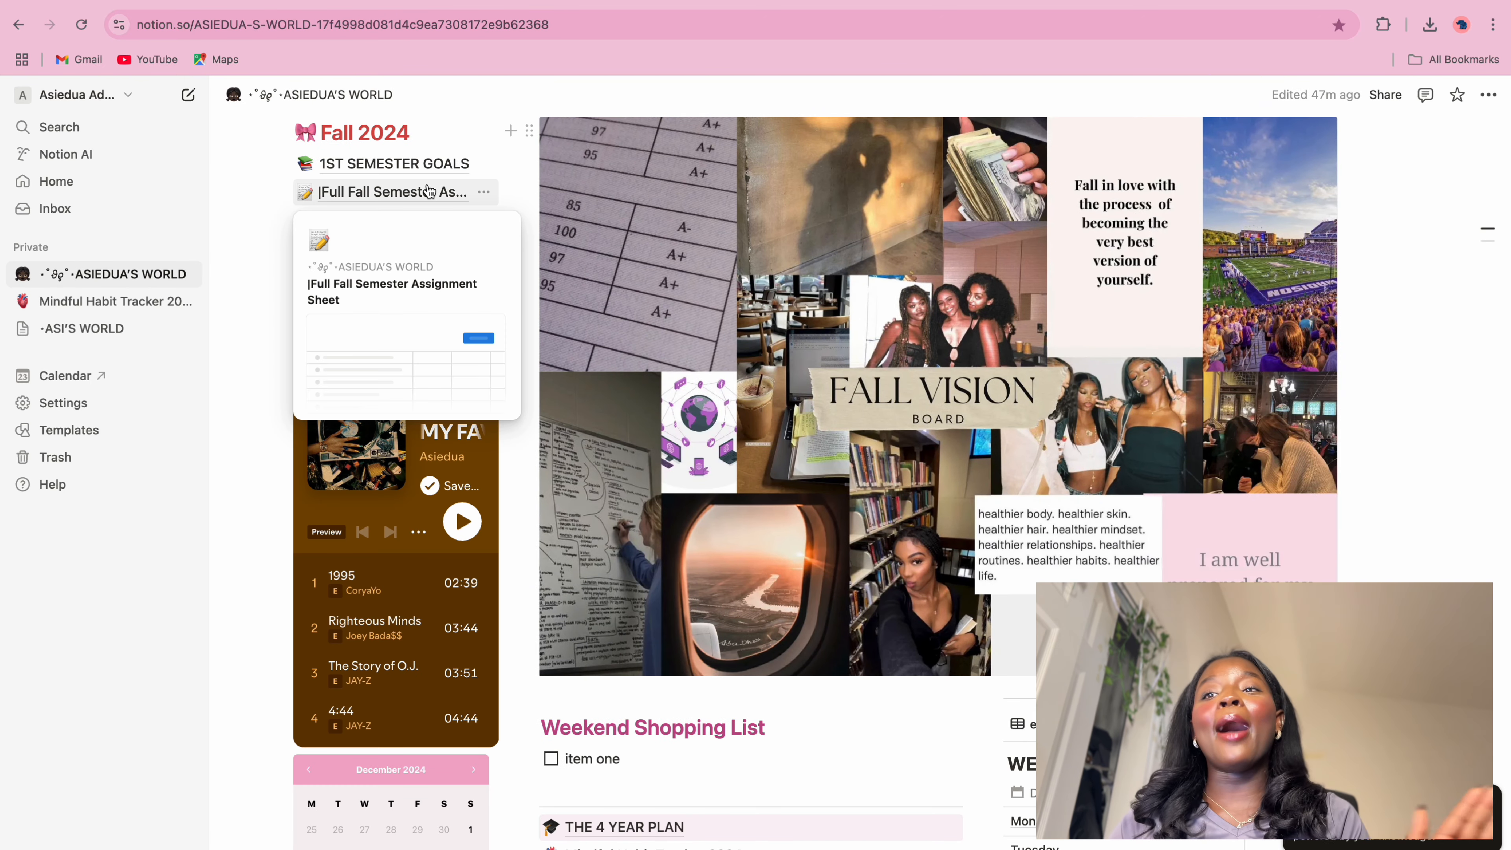
Examine the Full Fall Semester Assignment Sheet's assignments, classes, due dates and statuses from the existing dashboard
click(428, 192)
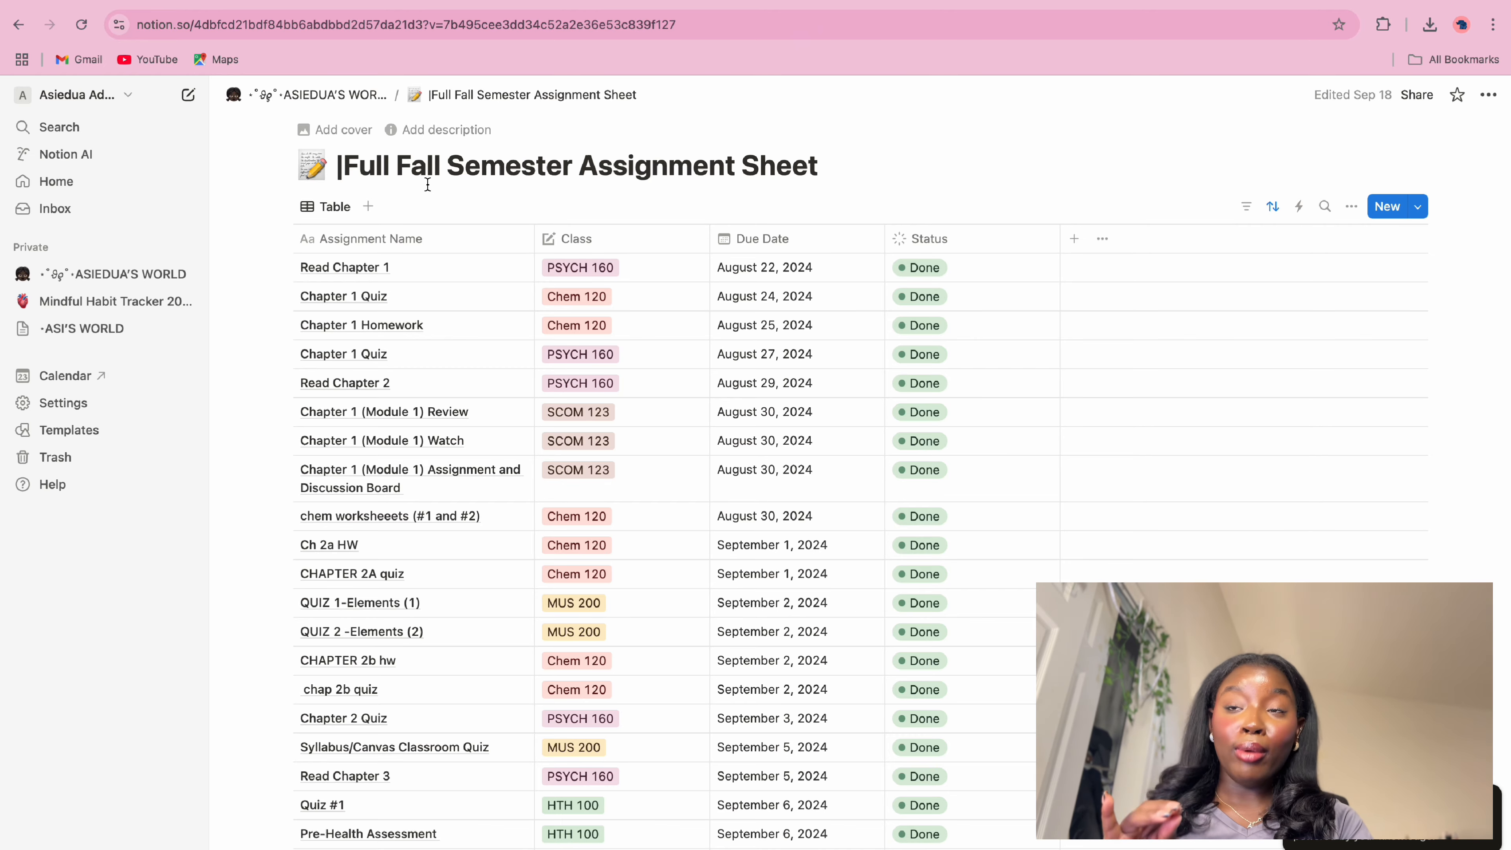
scroll(481, 591, down, 20)
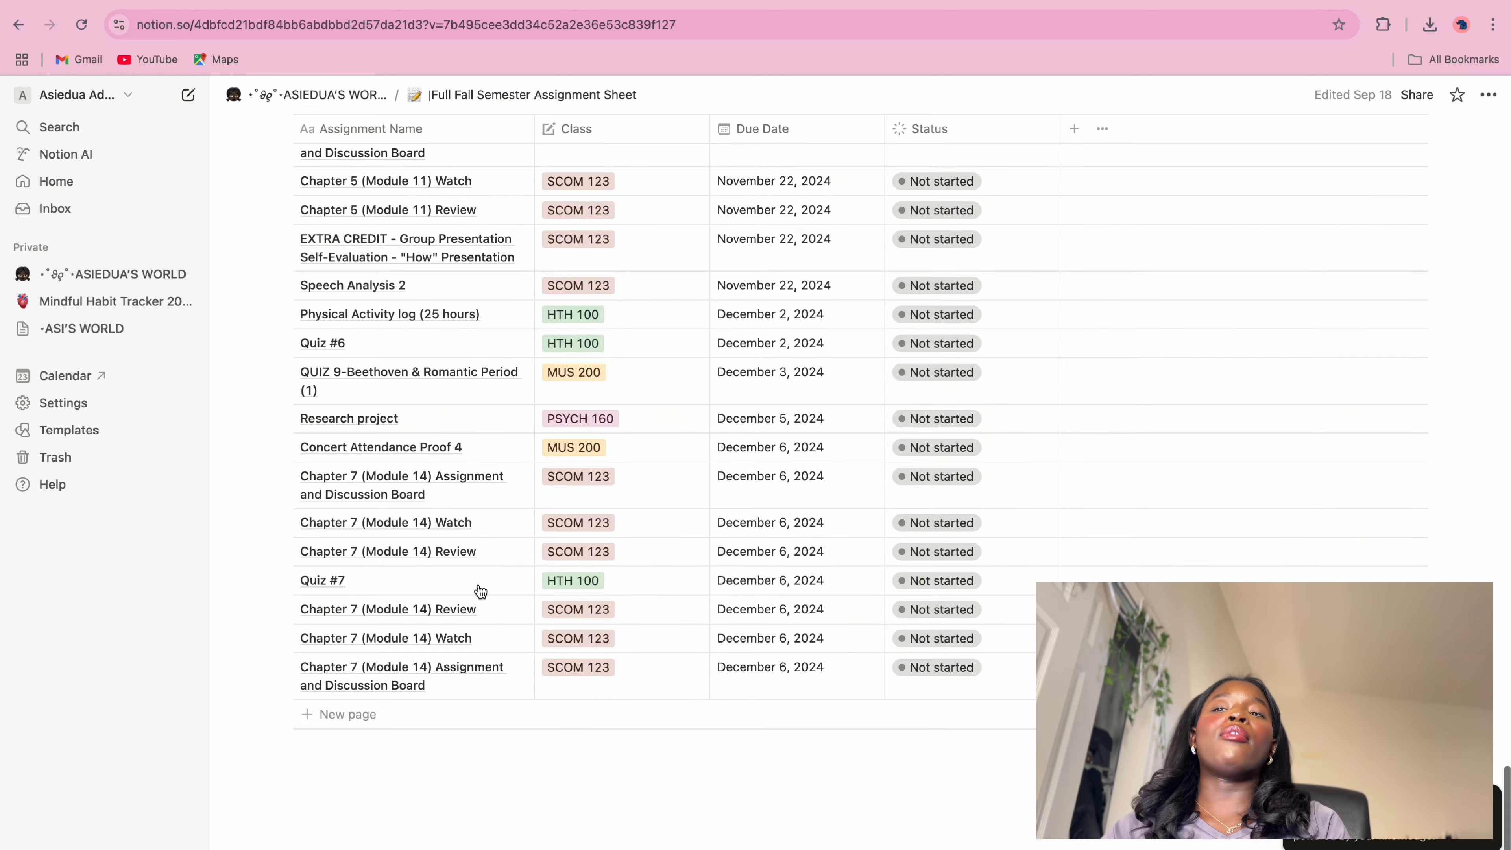
scroll(481, 591, up, 20)
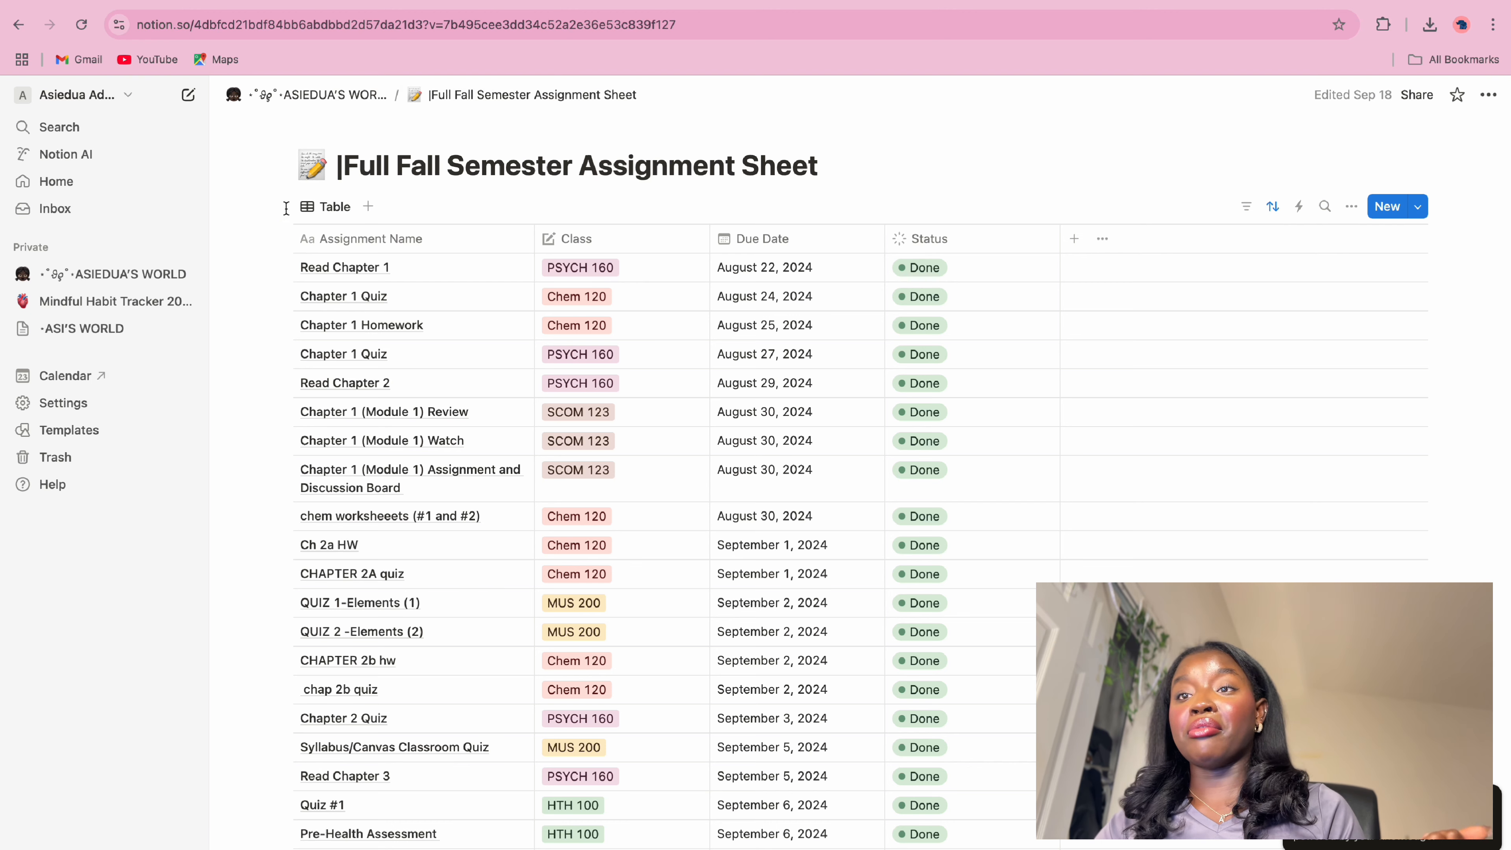
Insert a simple table on a new blank page and turn it into a database
click(321, 214)
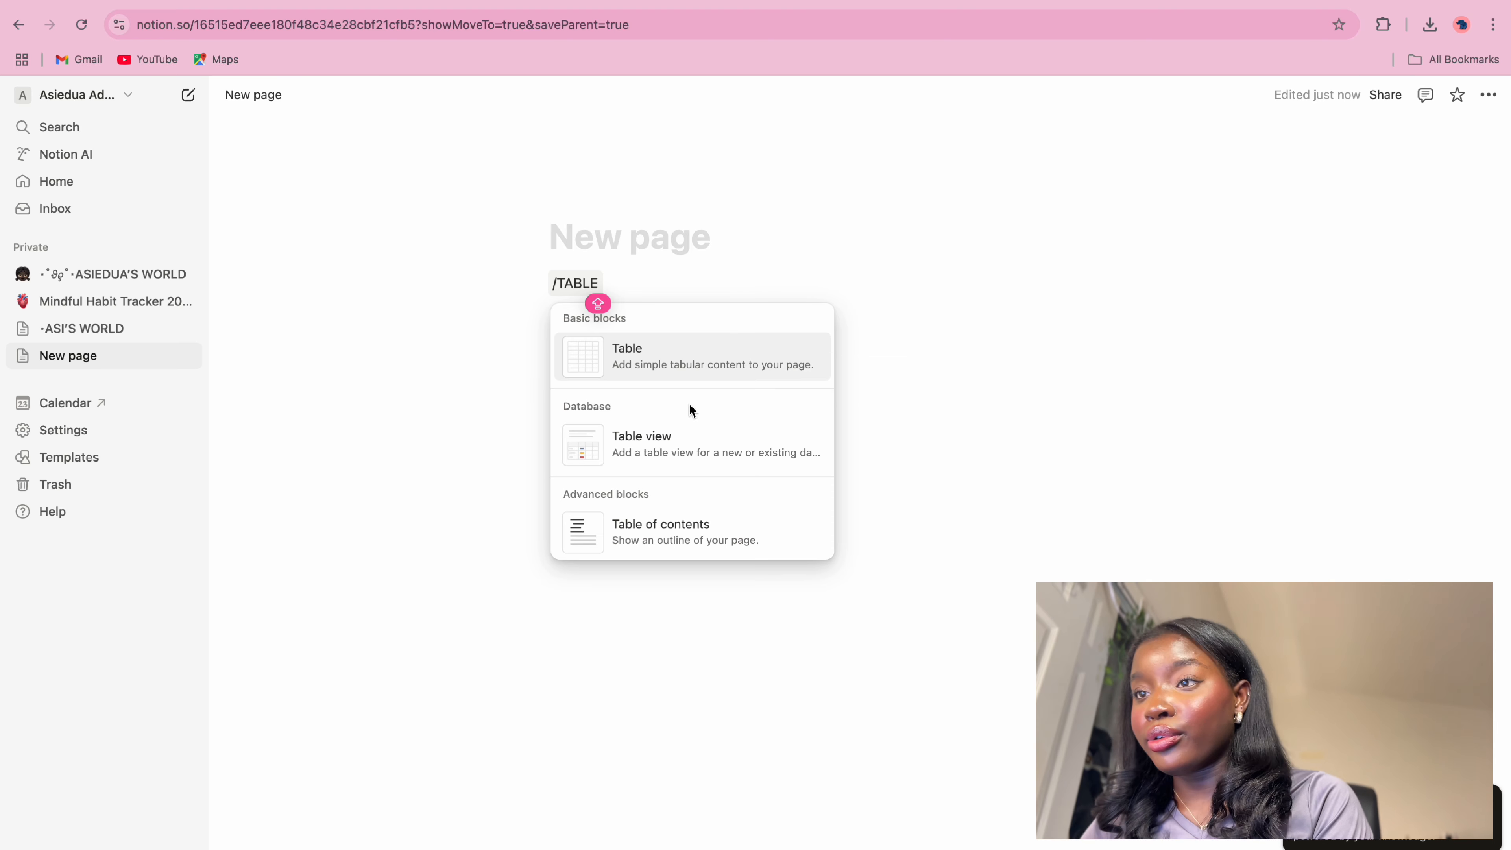
click(696, 371)
click(540, 288)
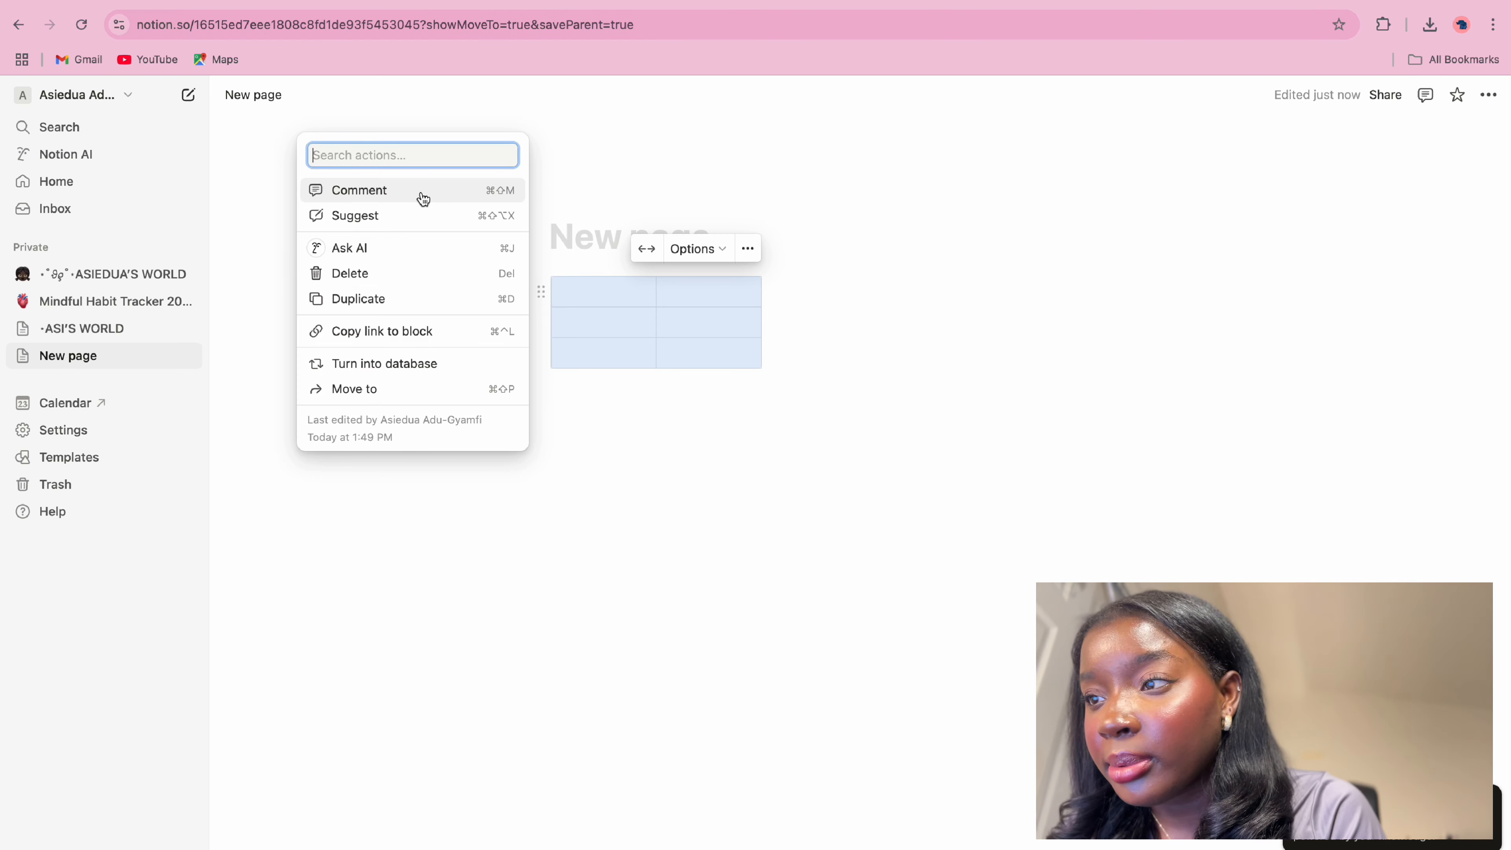
click(430, 364)
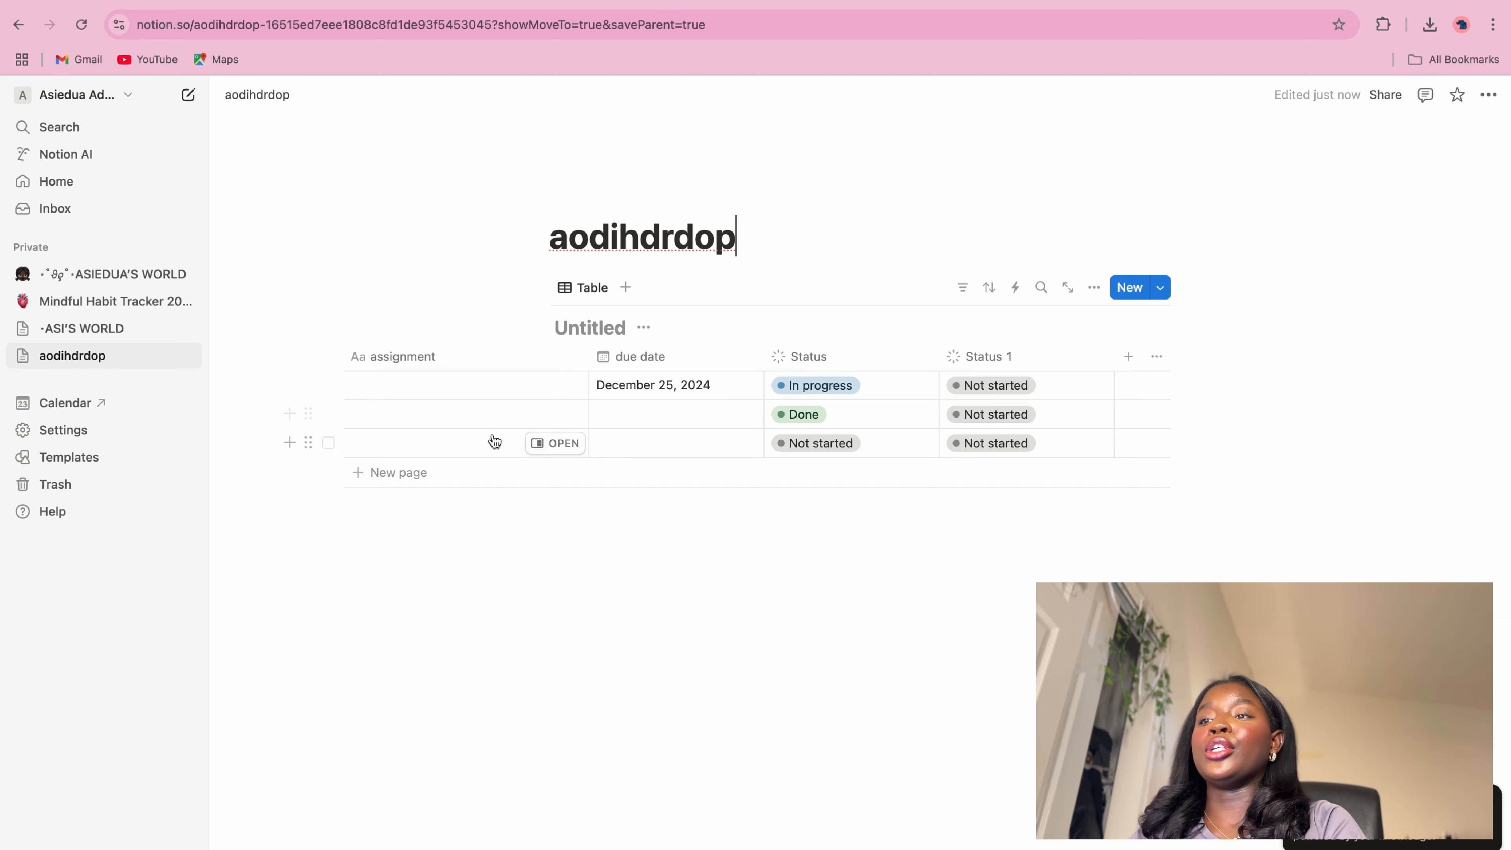
click(435, 381)
key(Escape)
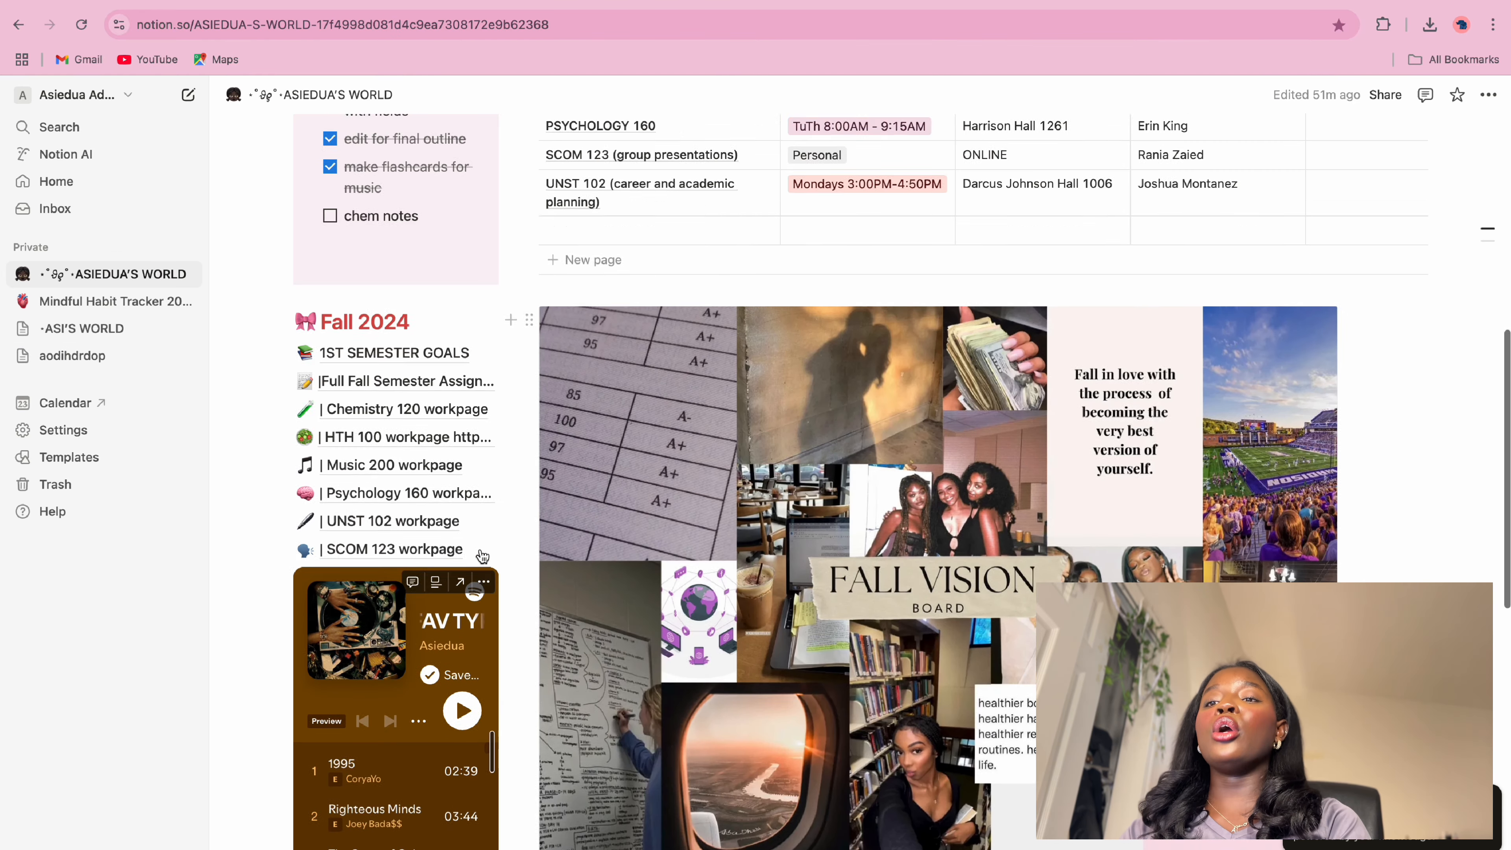
Review the Chemistry 120 and HTH 100 workpages linked under Fall 2024 on the existing dashboard
scroll(417, 488, up, 2)
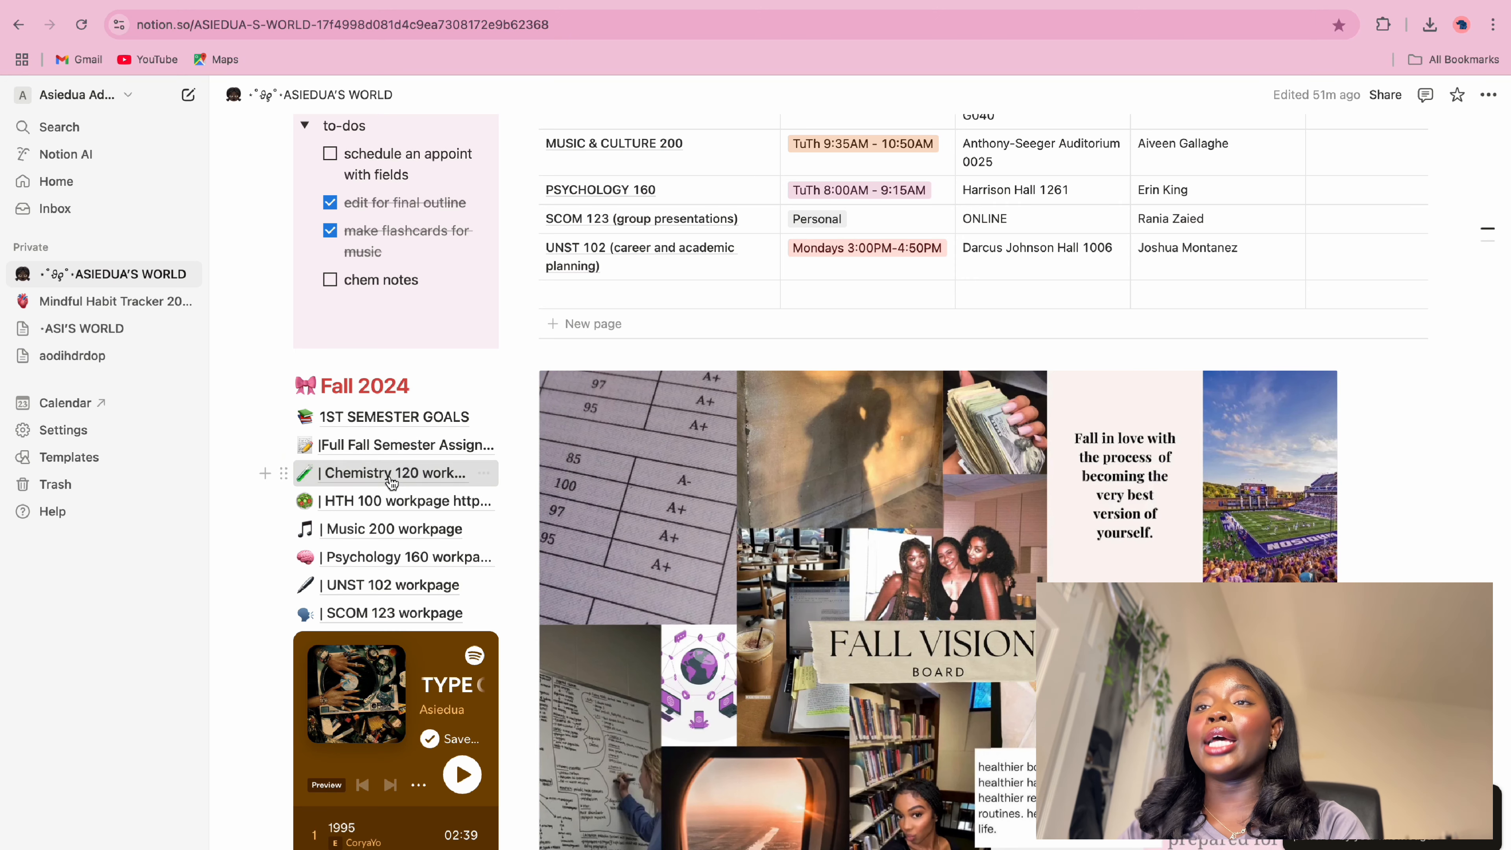
click(405, 472)
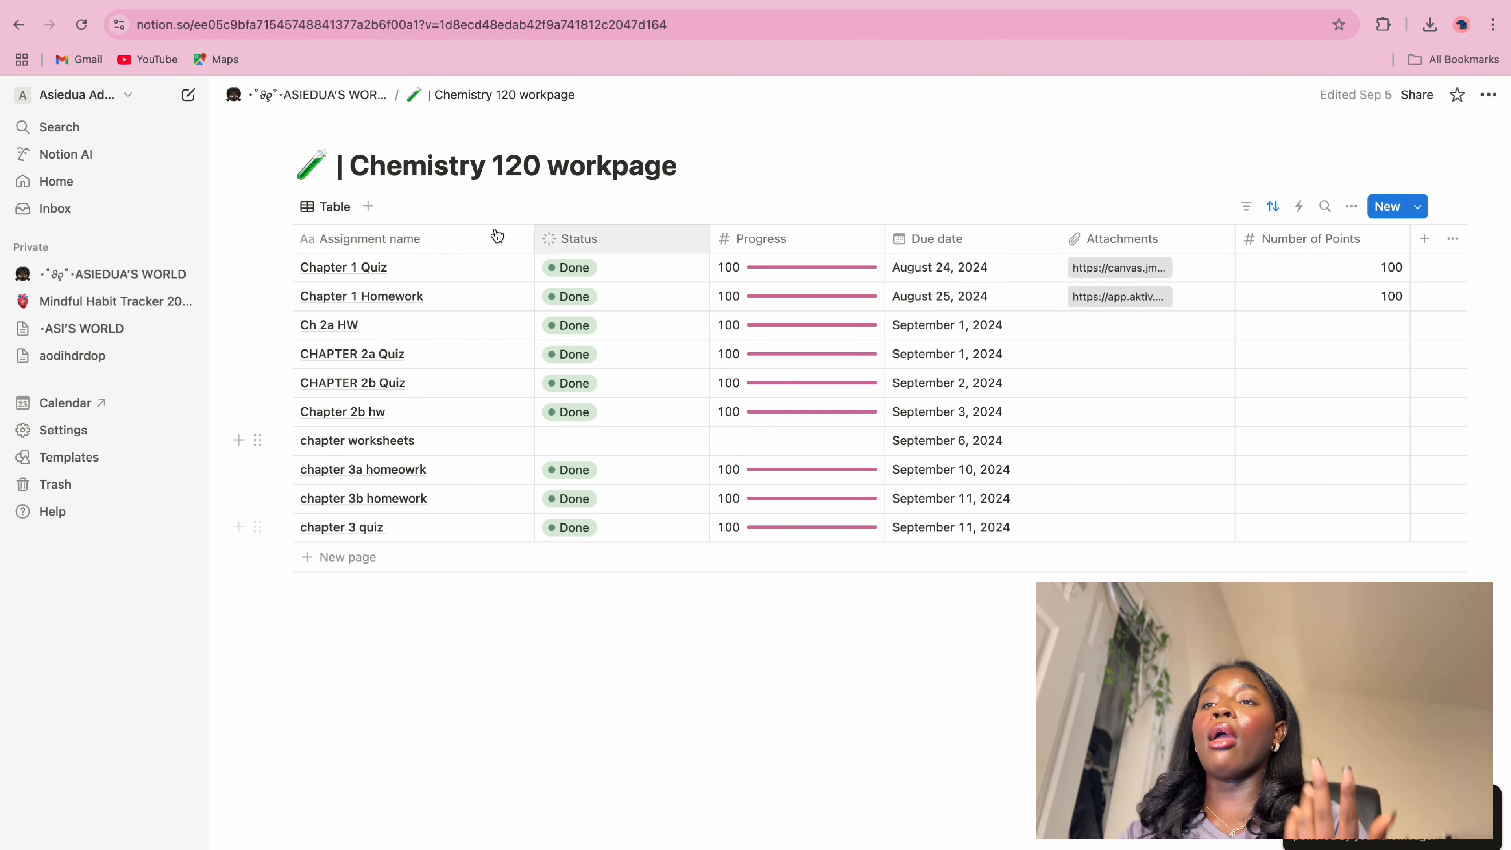
click(348, 99)
scroll(364, 241, down, 10)
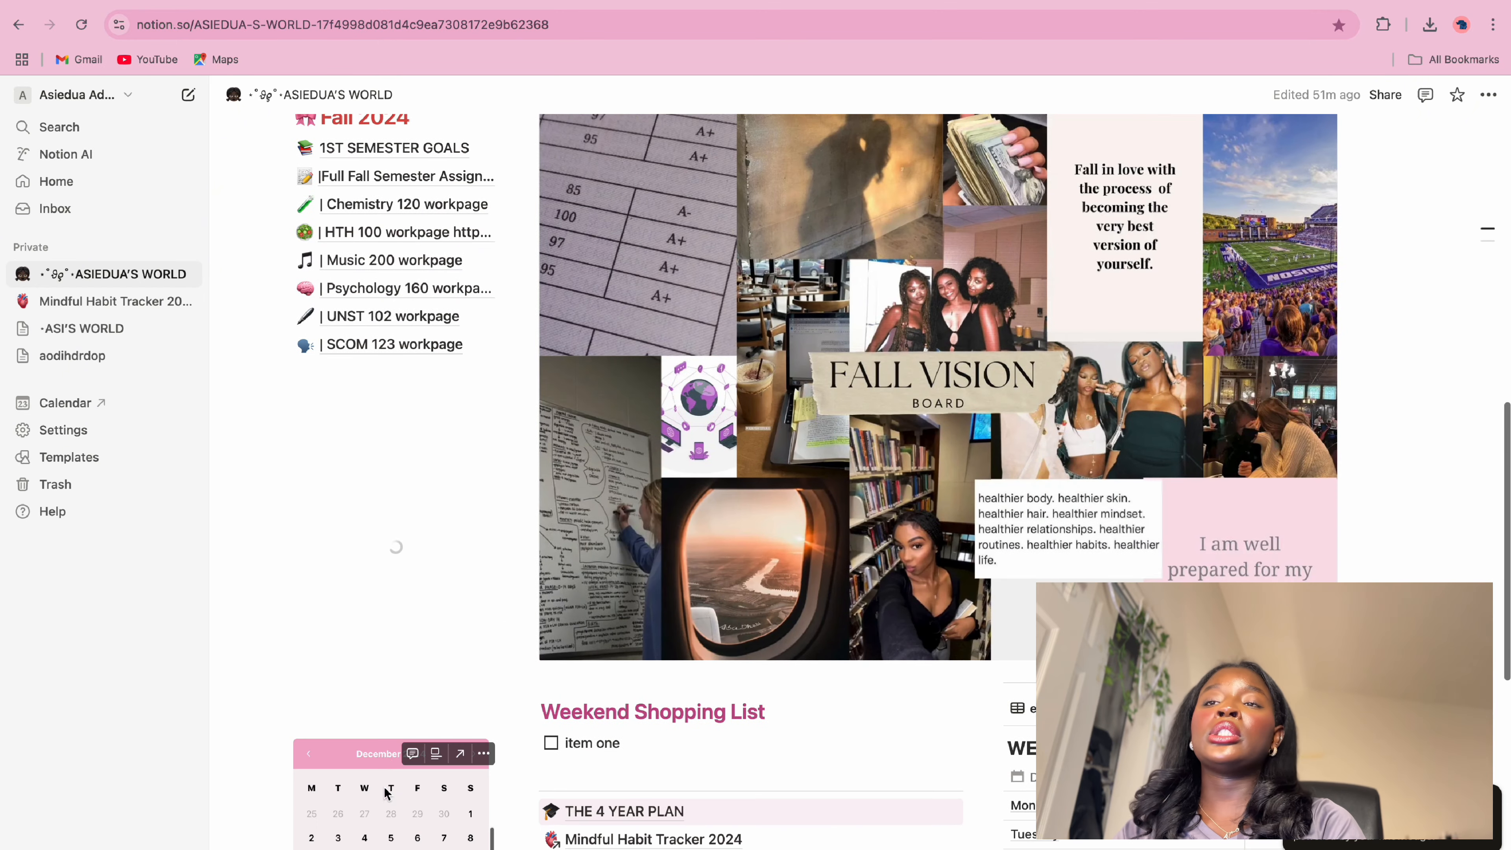
click(394, 234)
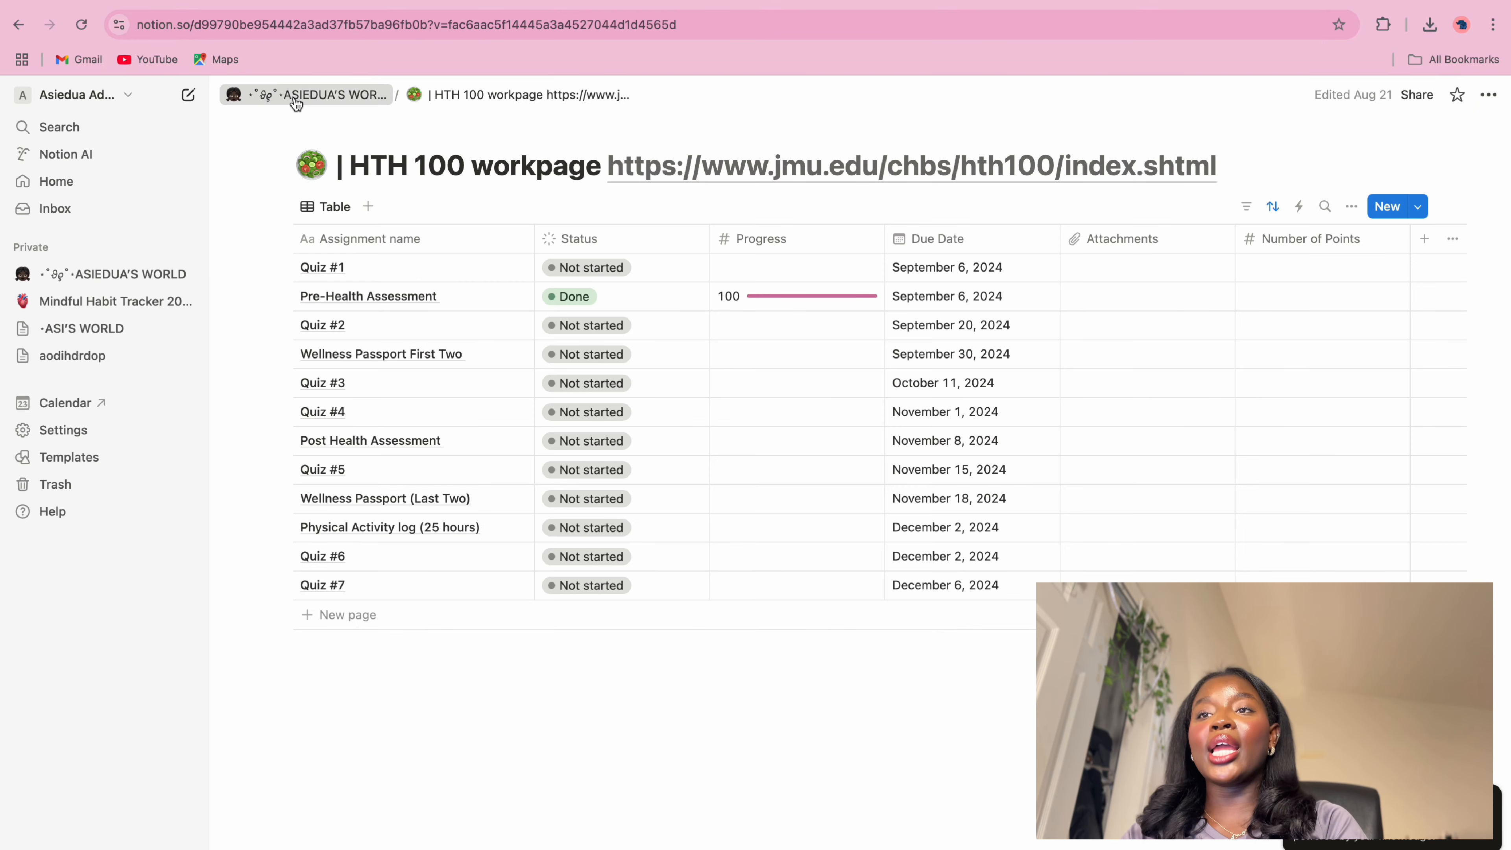
click(318, 95)
scroll(392, 811, down, 5)
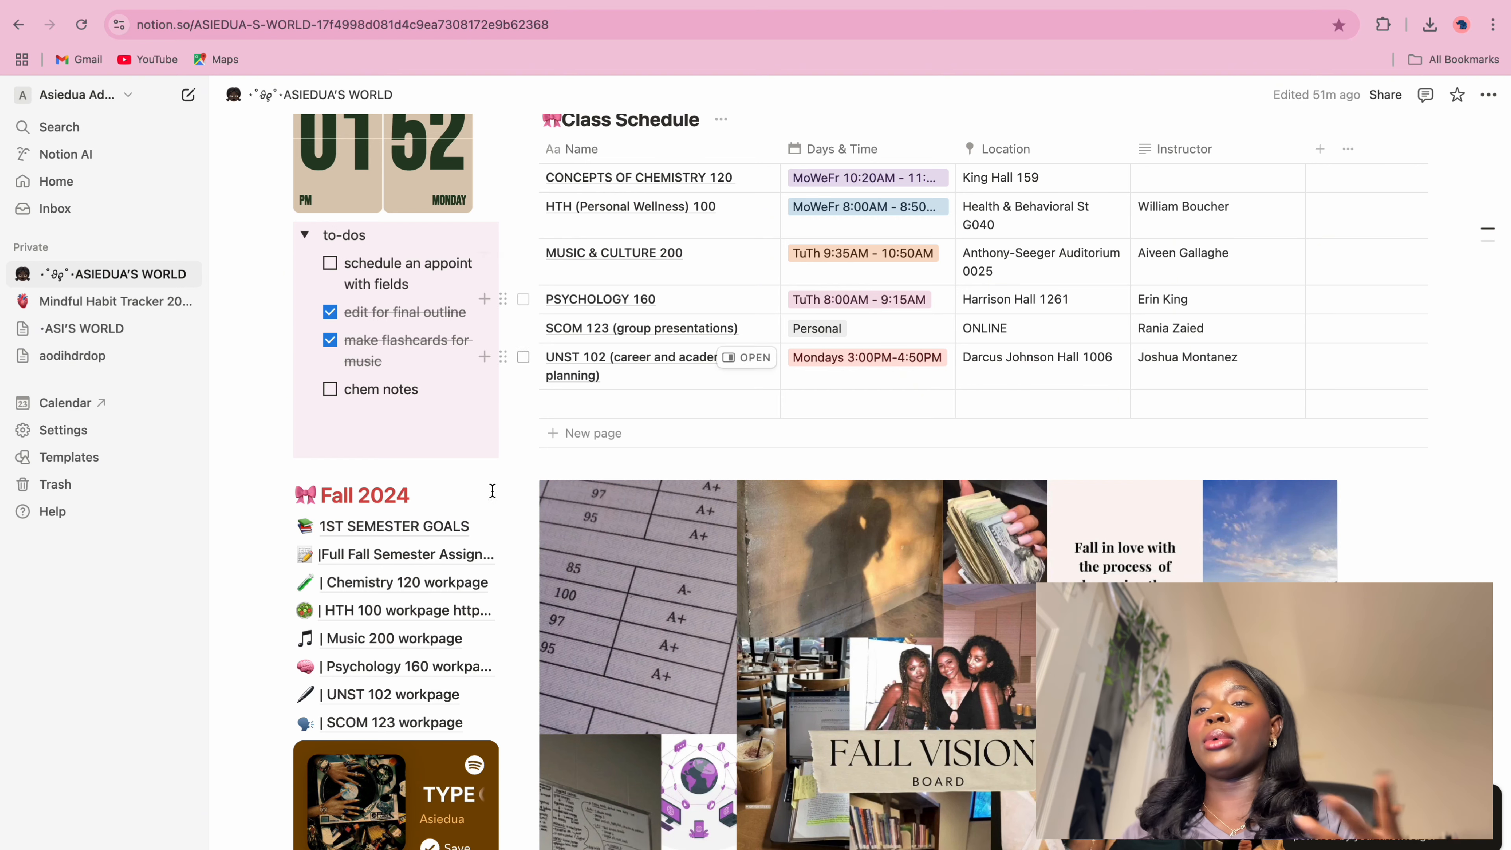
scroll(494, 499, down, 3)
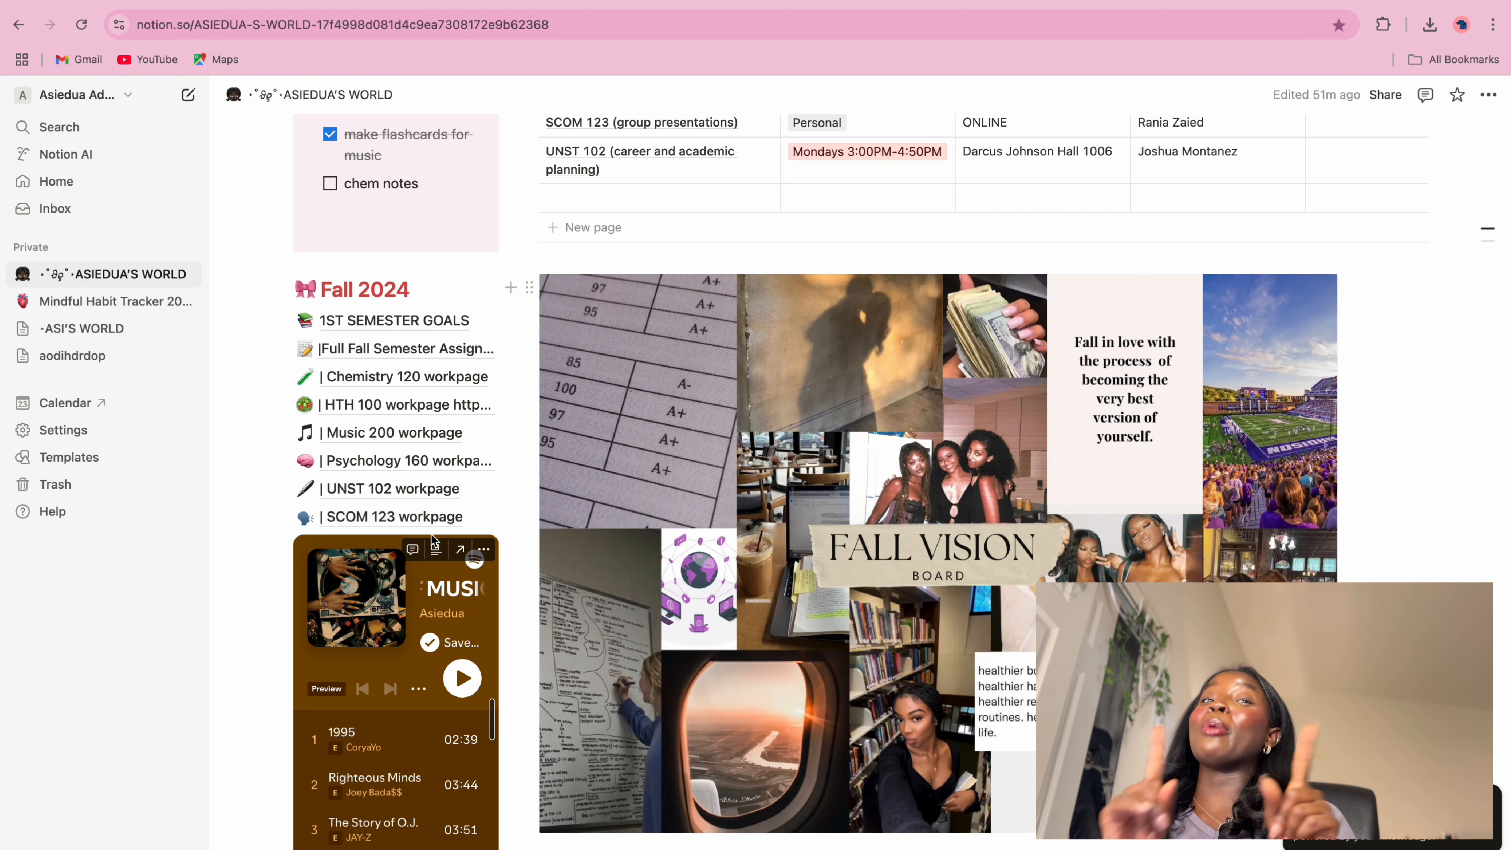
mouse_move(470, 335)
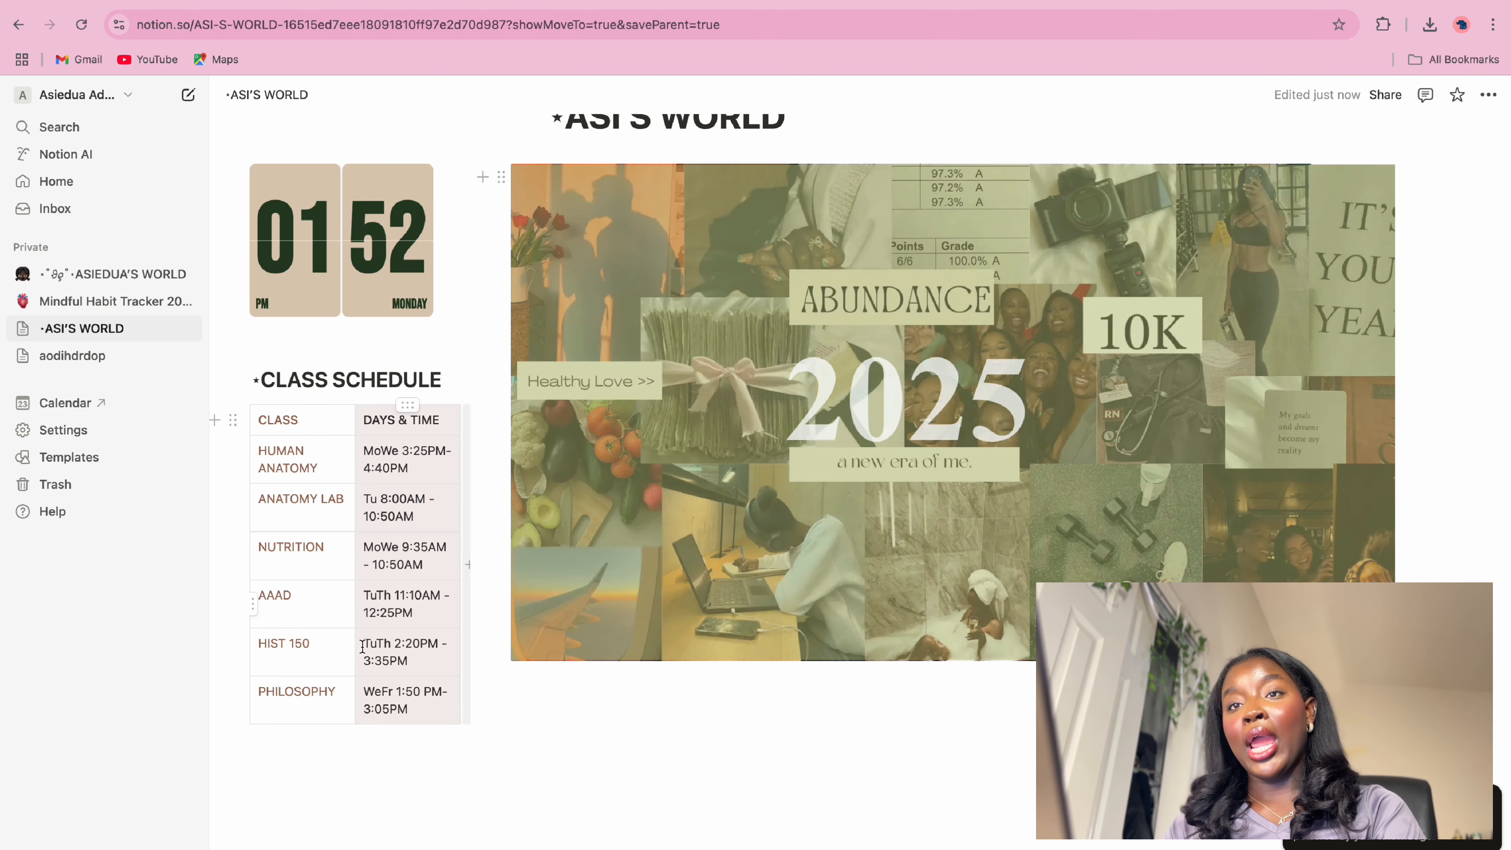
Add a subpage titled SPRING SEMESTER GOALS below the class schedule table on the new dashboard
click(321, 751)
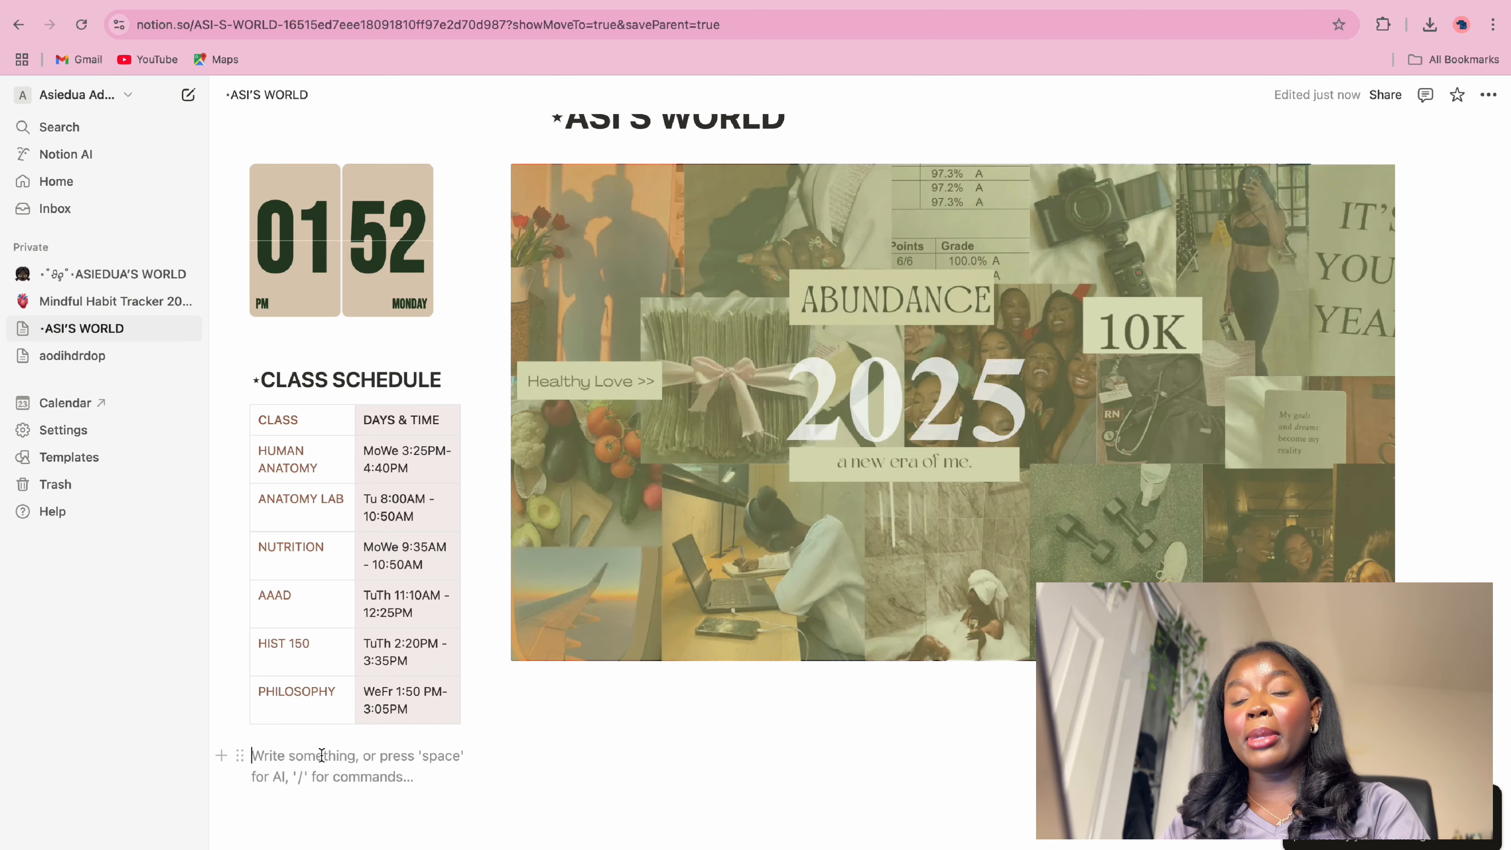
scroll(288, 640, down, 2)
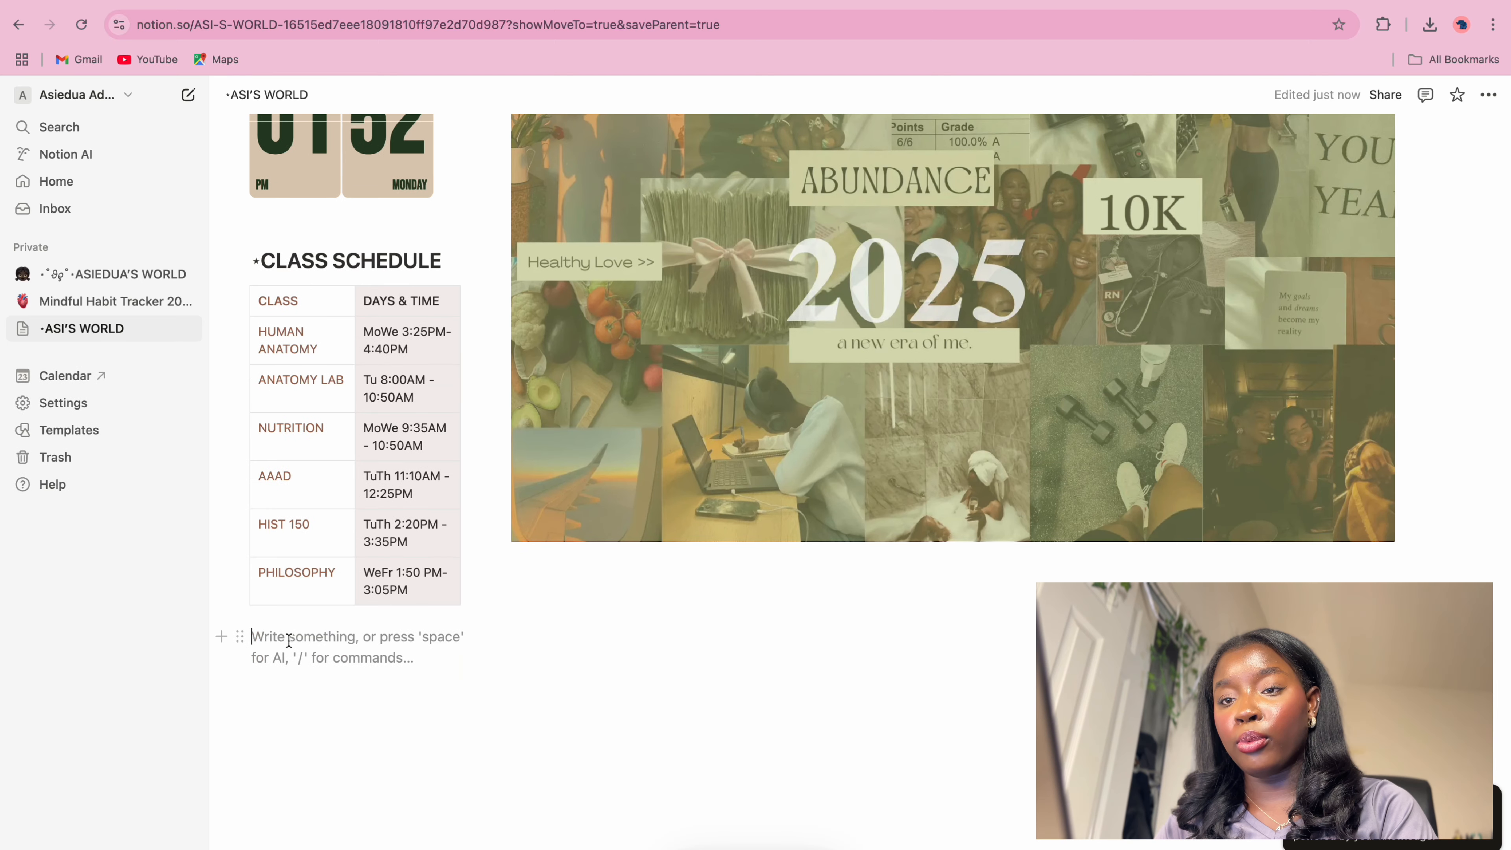
click(221, 637)
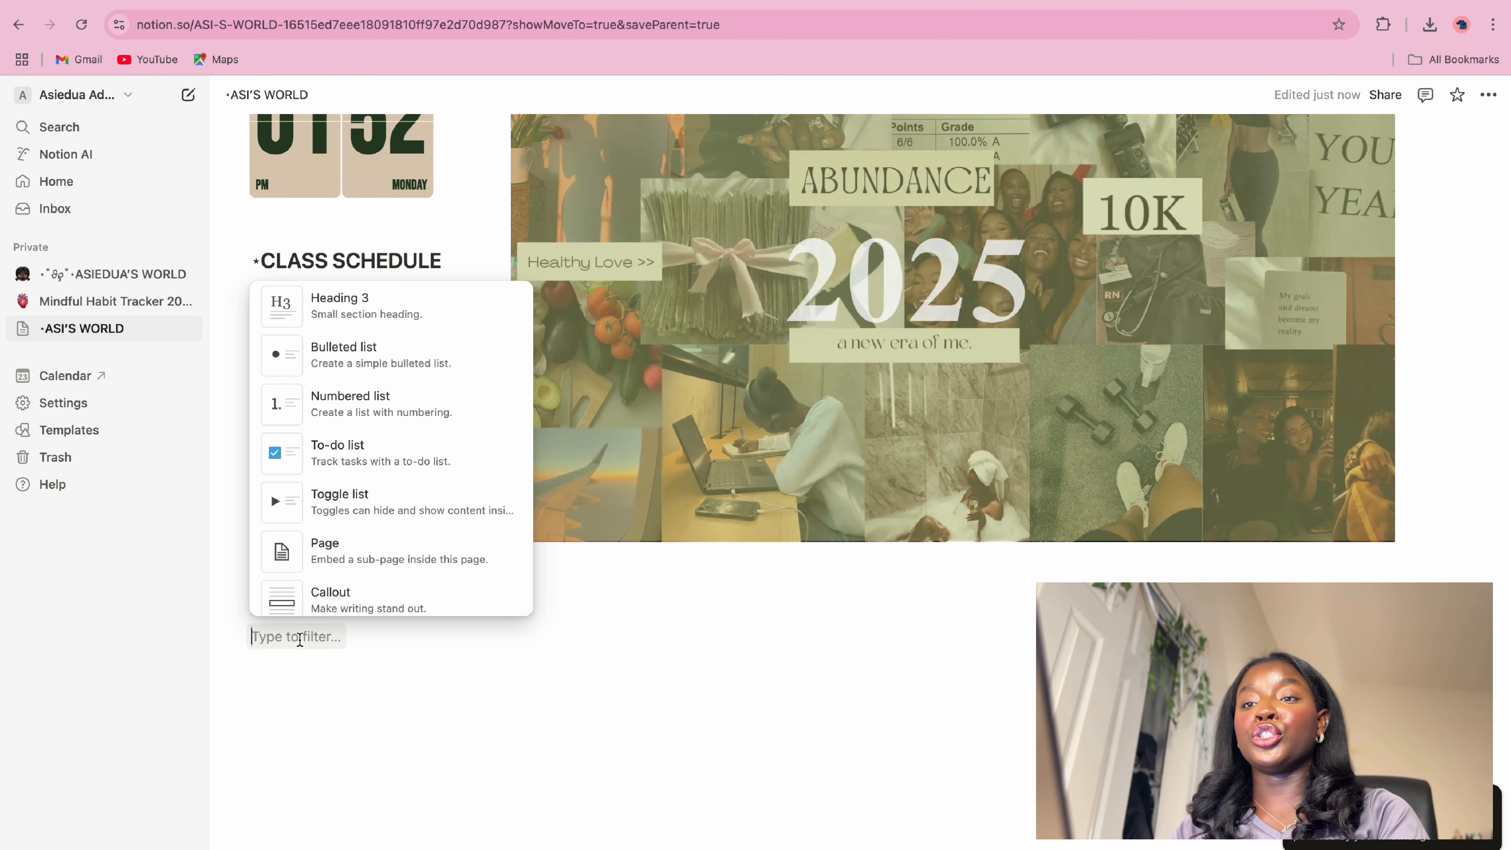
click(360, 553)
text(SPR)
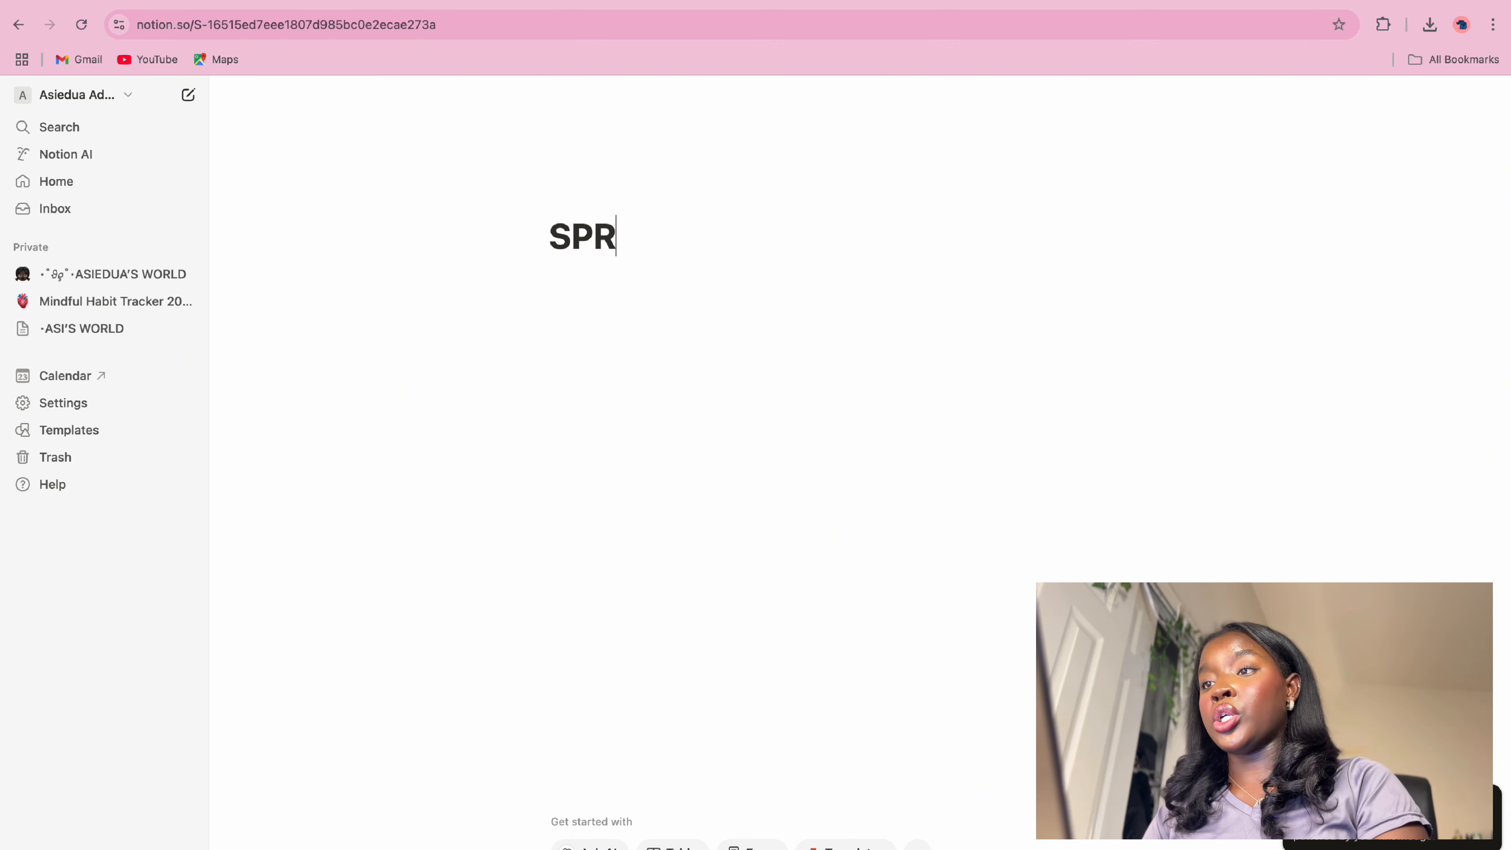
text(ING SEMESTER )
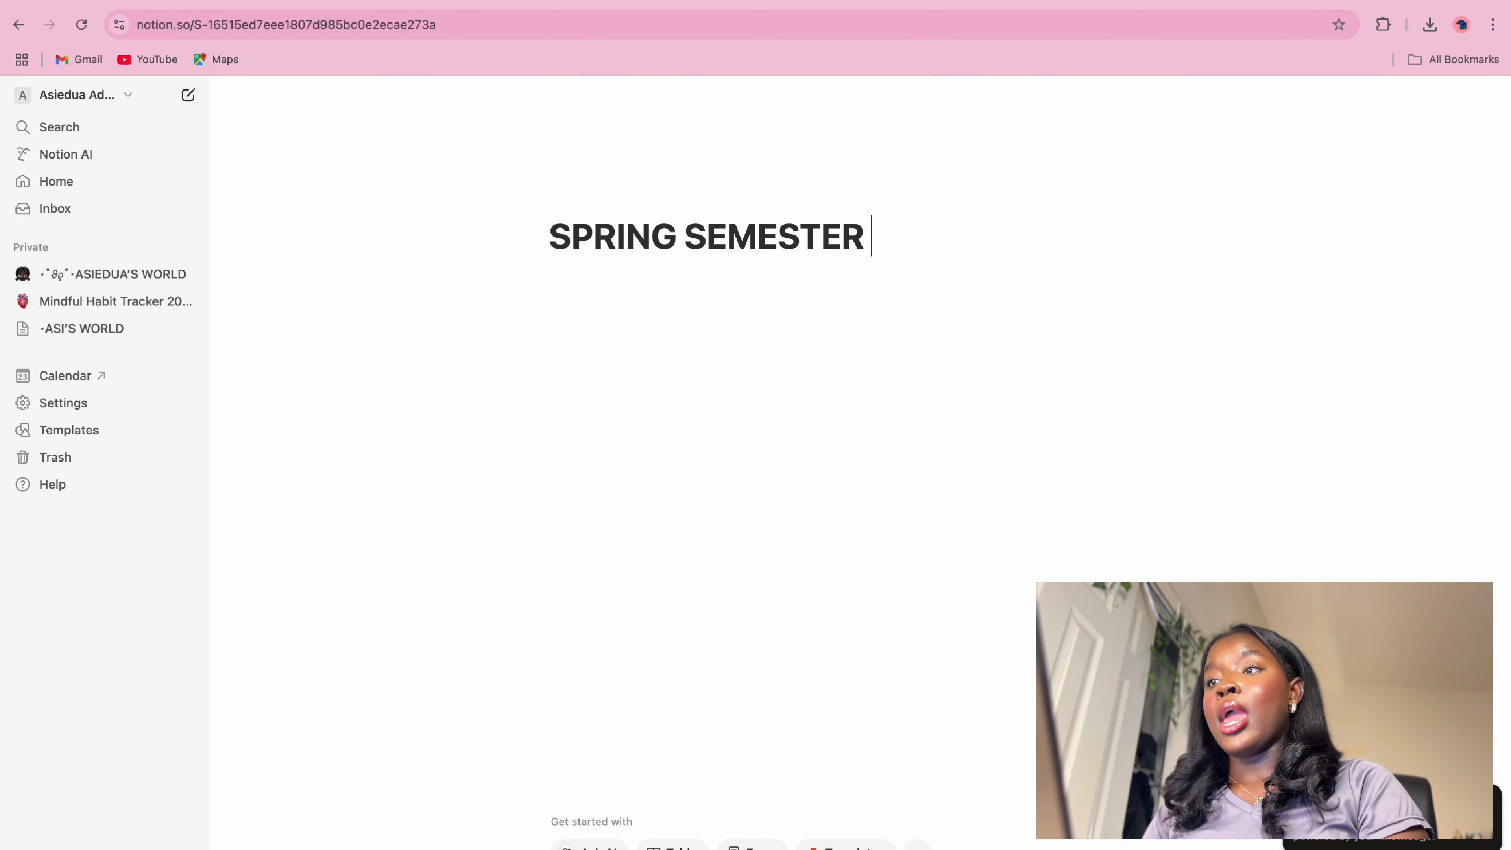
text(GOAL,S)
key(BackSpace)
key(BackSpace)
text(S)
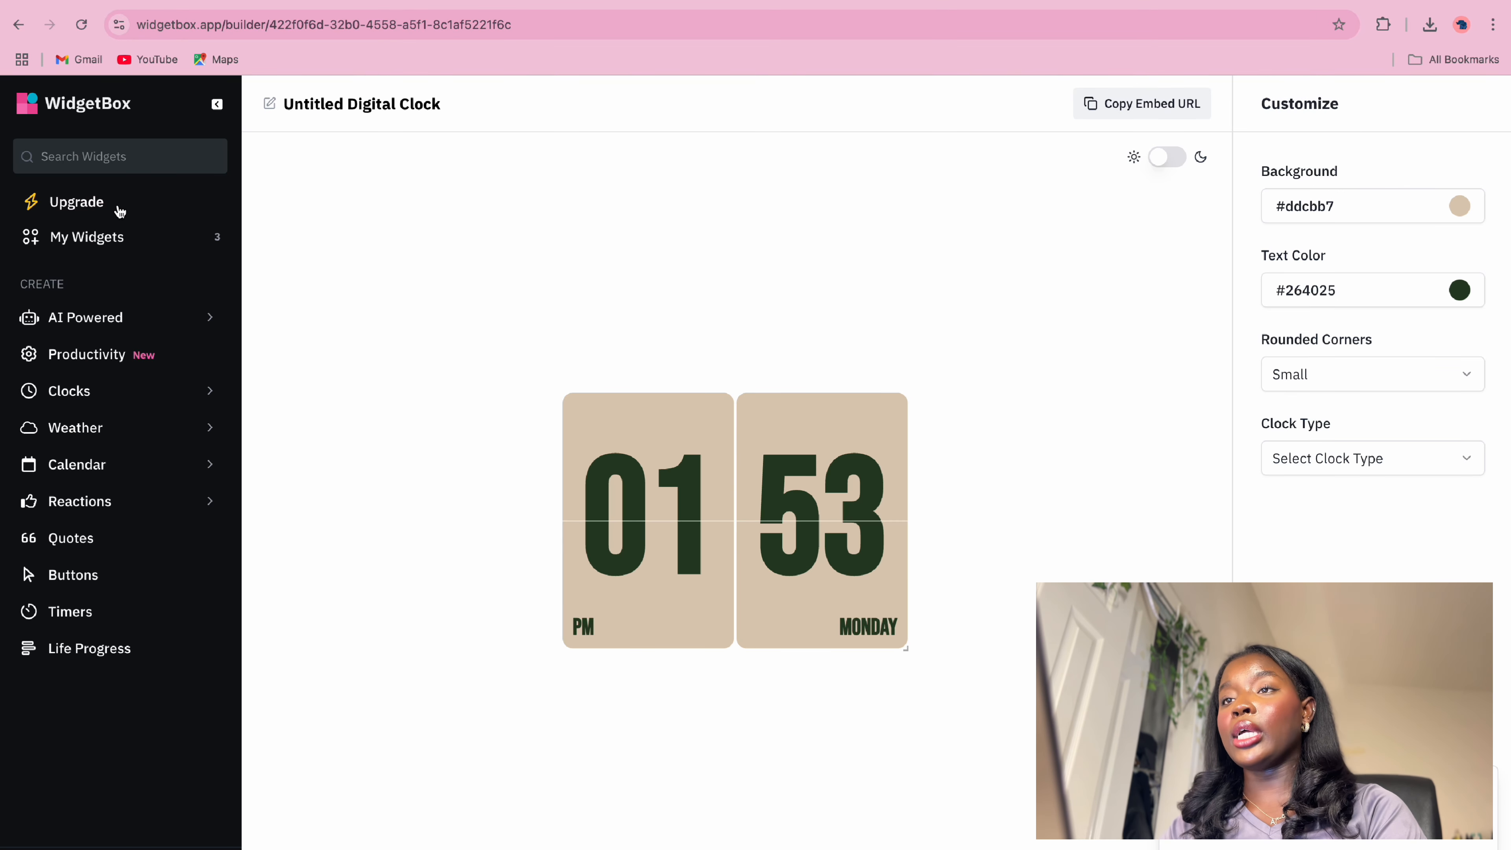
In WidgetBox, recolor the saved calendar with background #aaa891, text #ffffff and header background #264025, and copy its embed URL
click(101, 237)
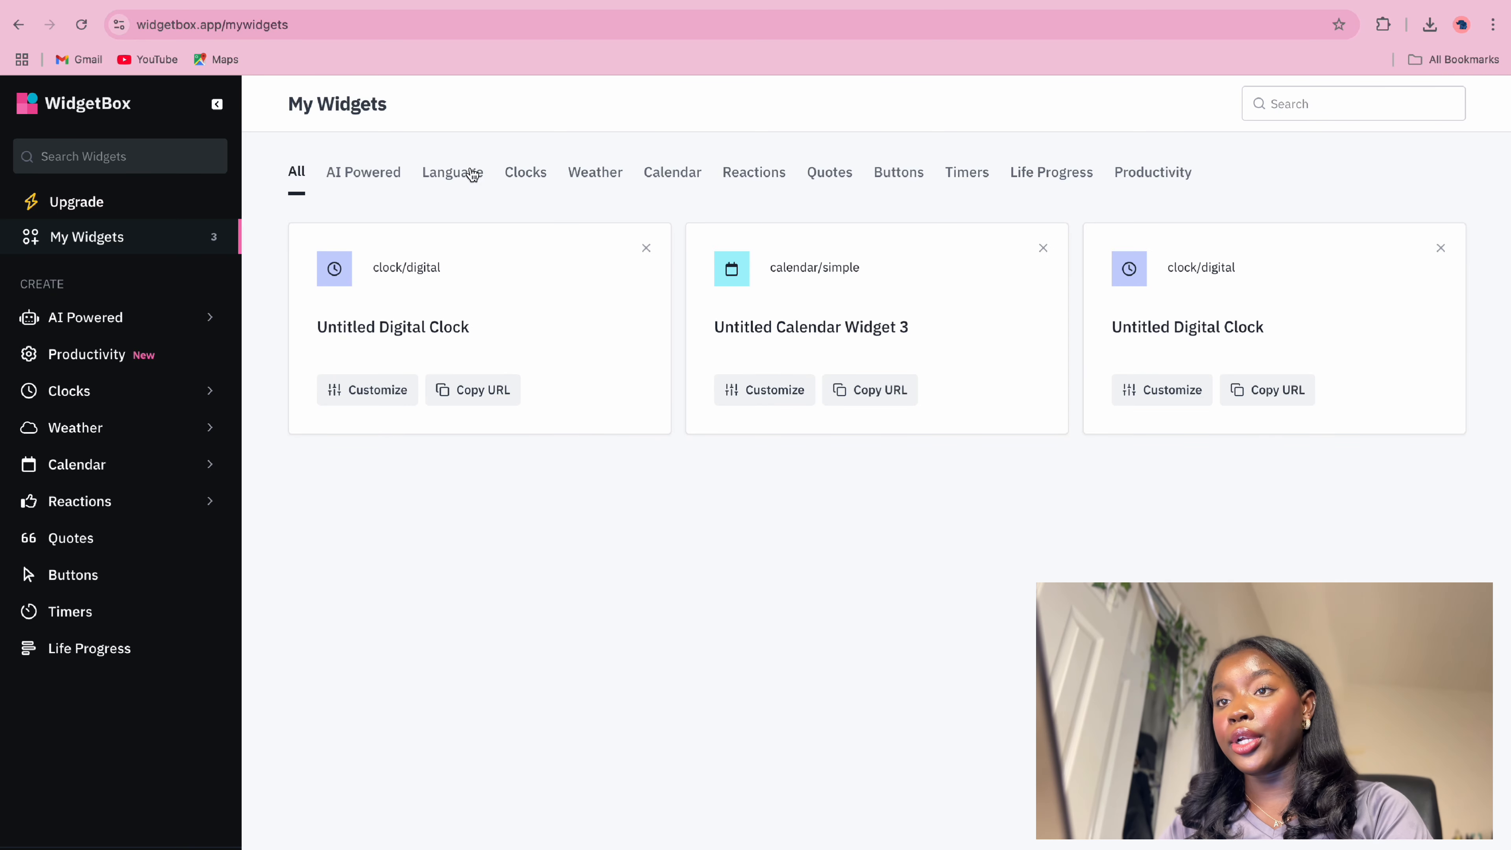
click(687, 171)
click(586, 320)
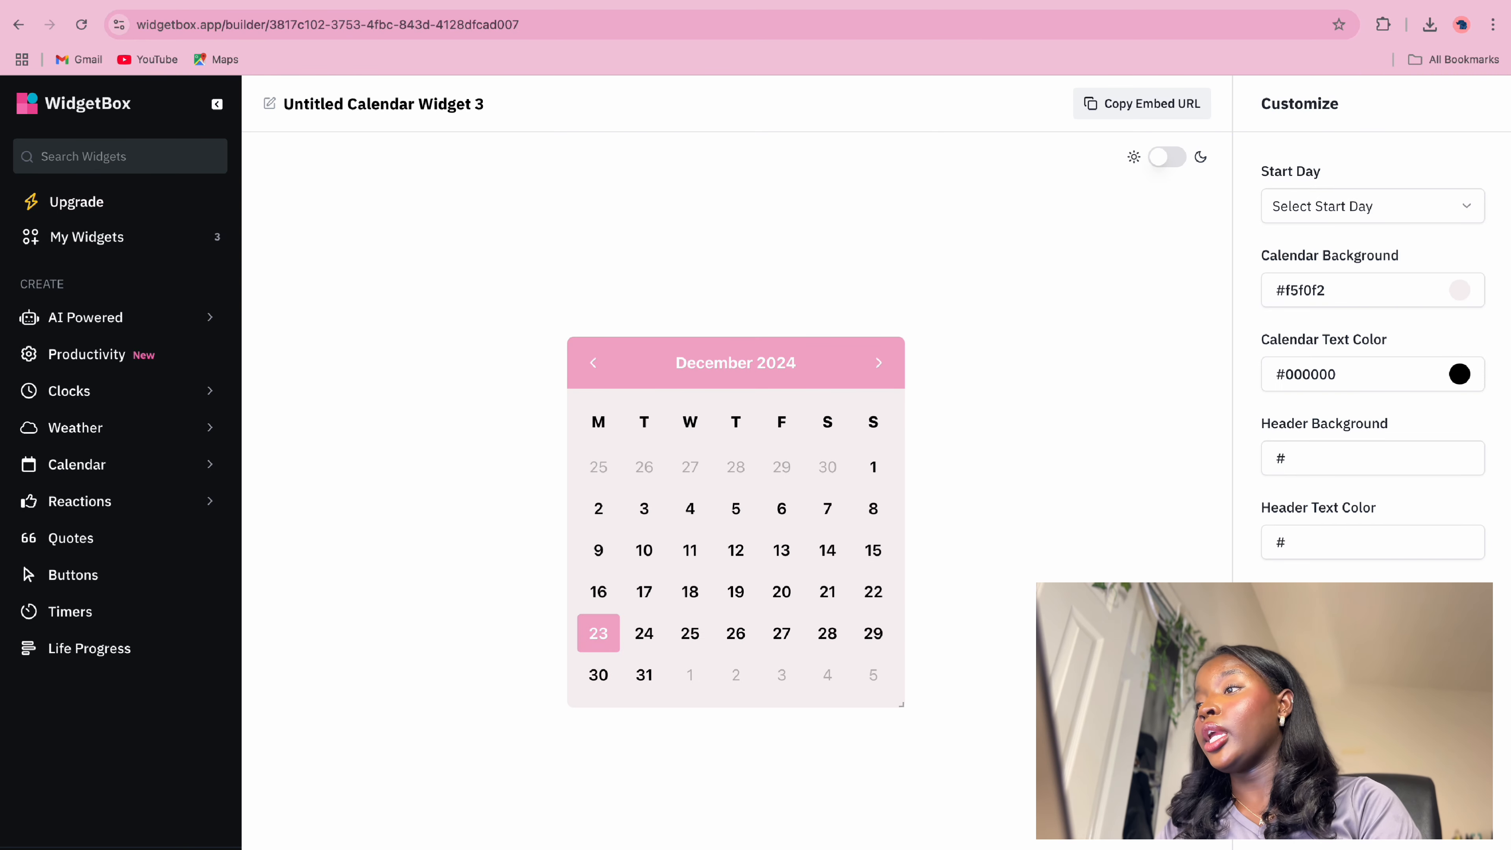
click(1387, 298)
click(1048, 423)
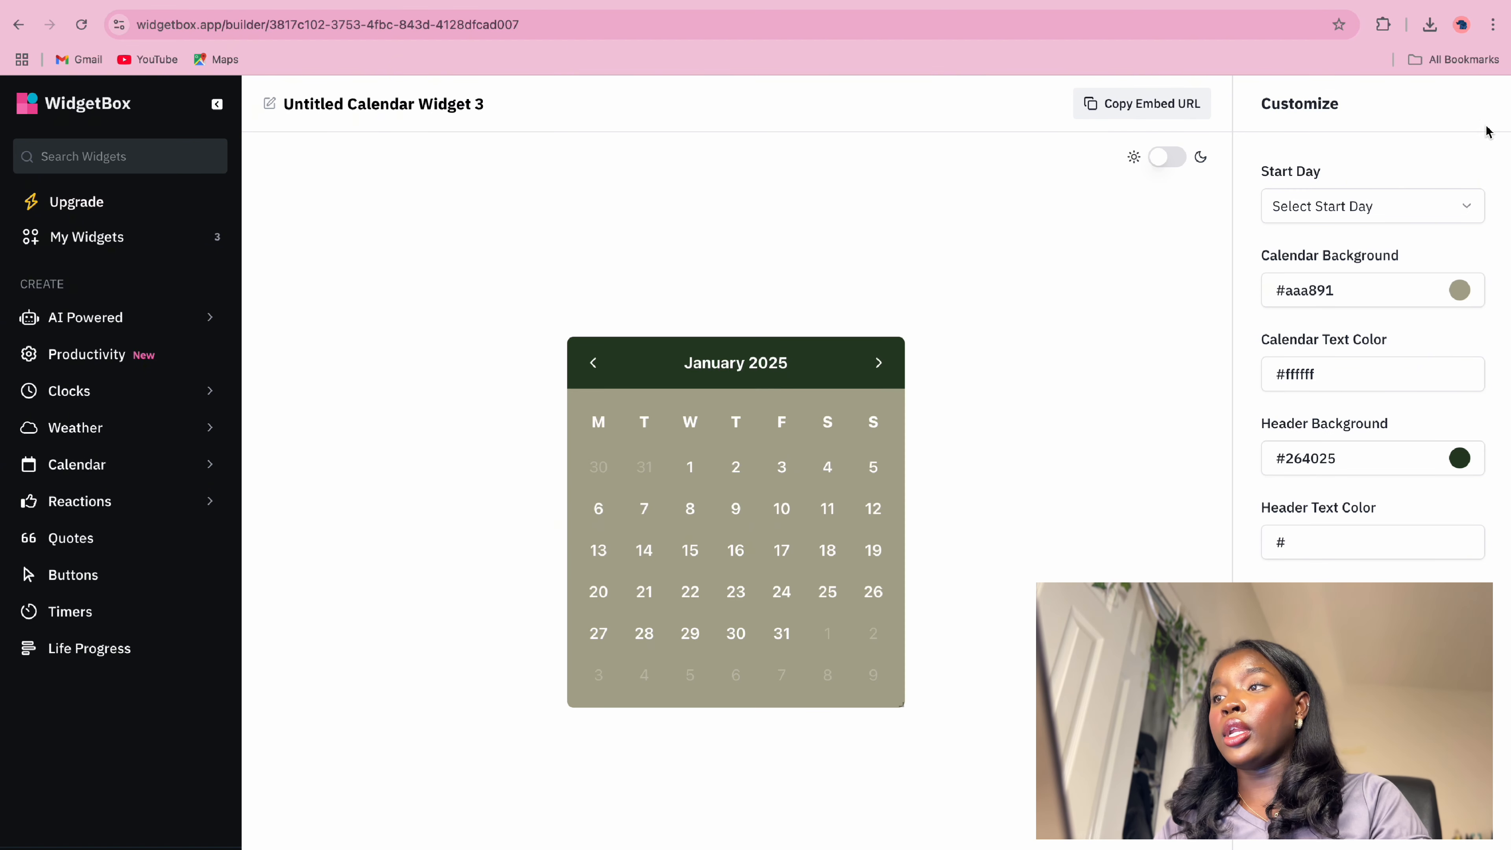
click(1108, 106)
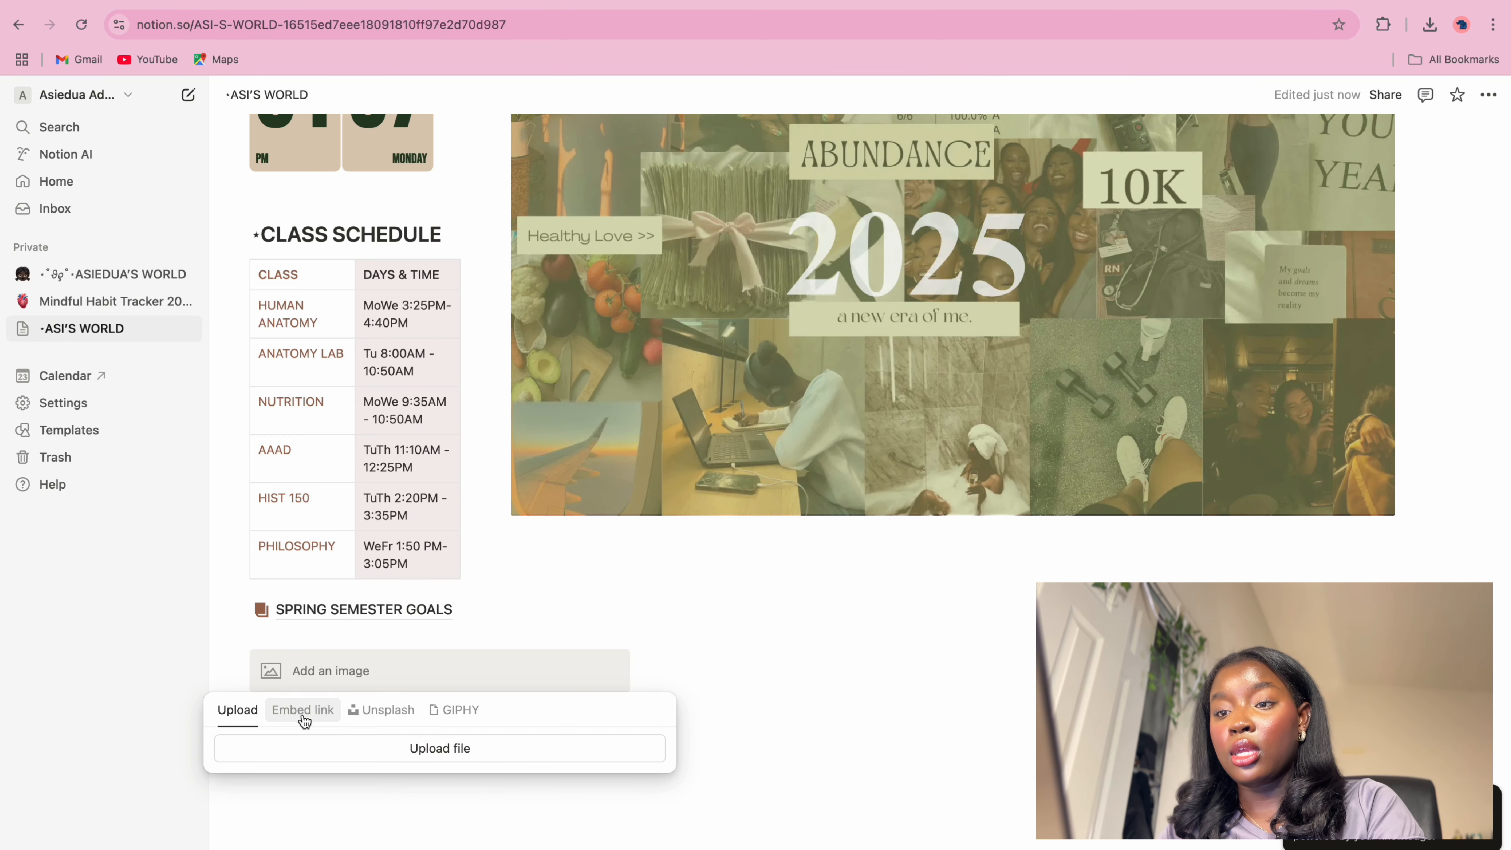
In Notion, embed the copied calendar link in the image block below SPRING SEMESTER GOALS
click(300, 710)
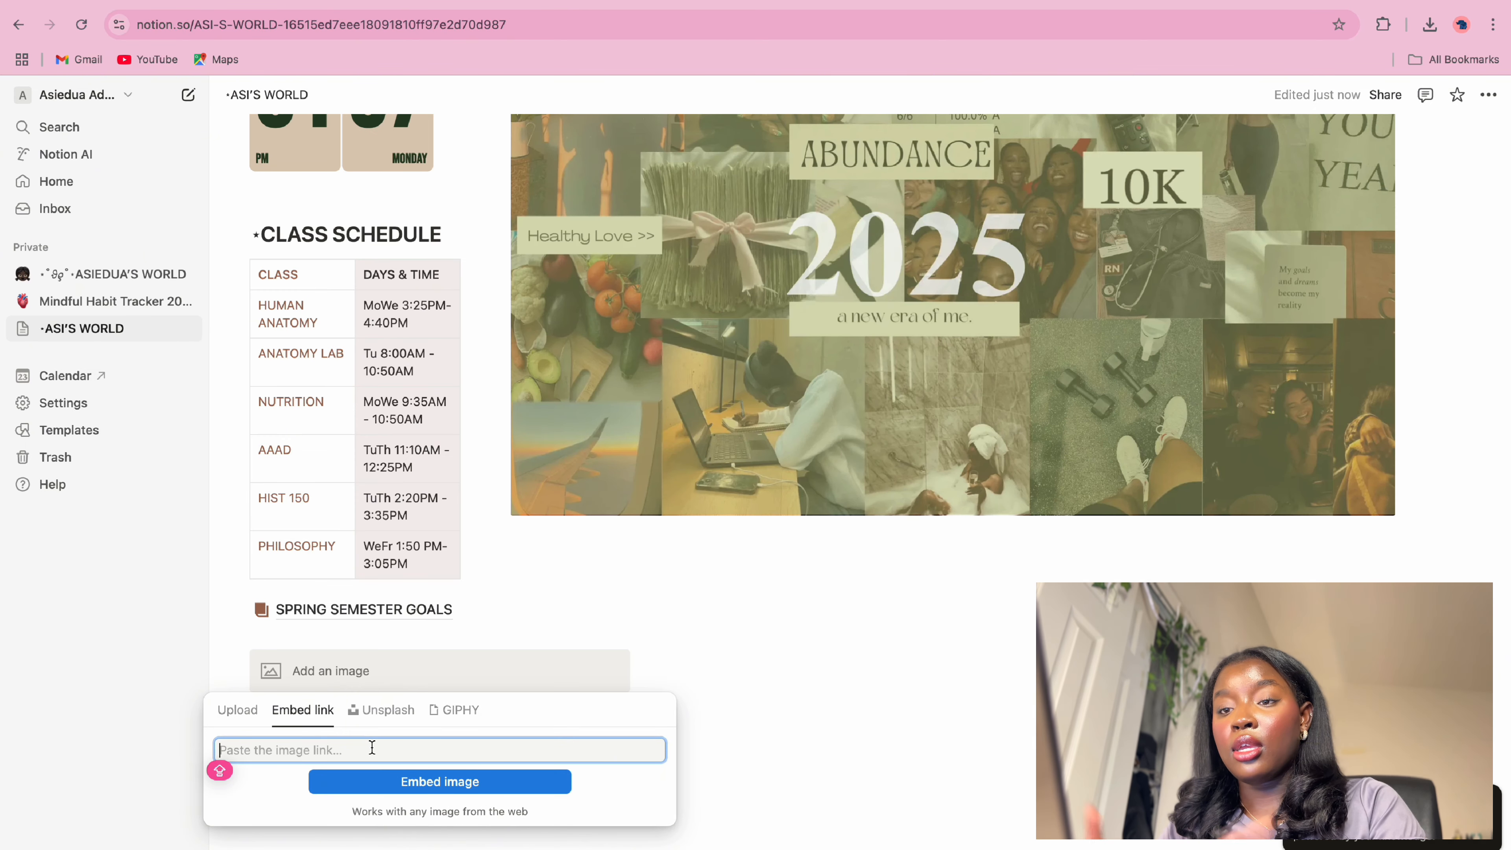
key(super+v)
click(440, 781)
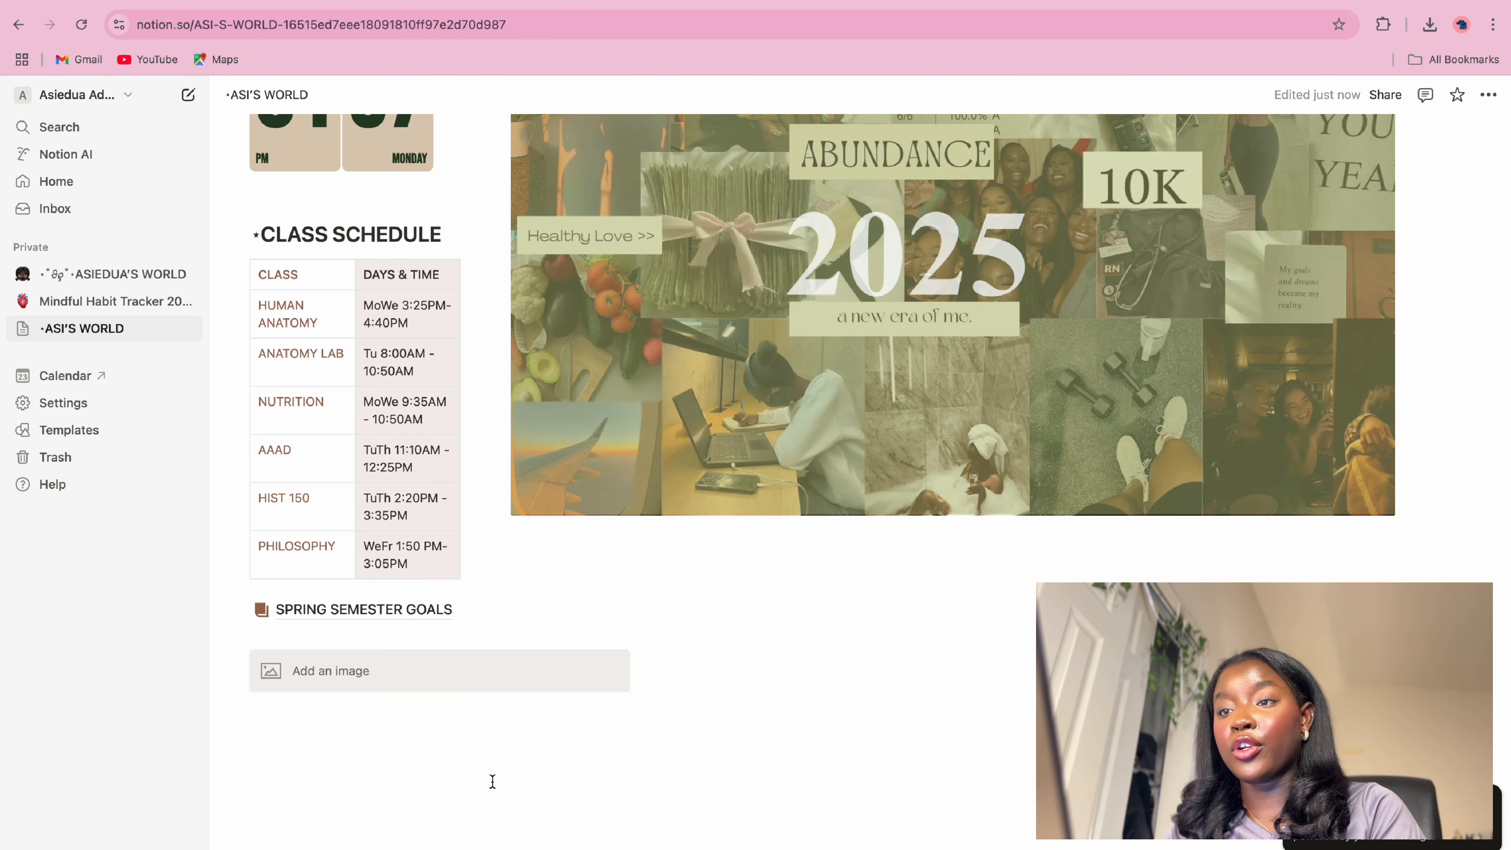
scroll(492, 780, down, 5)
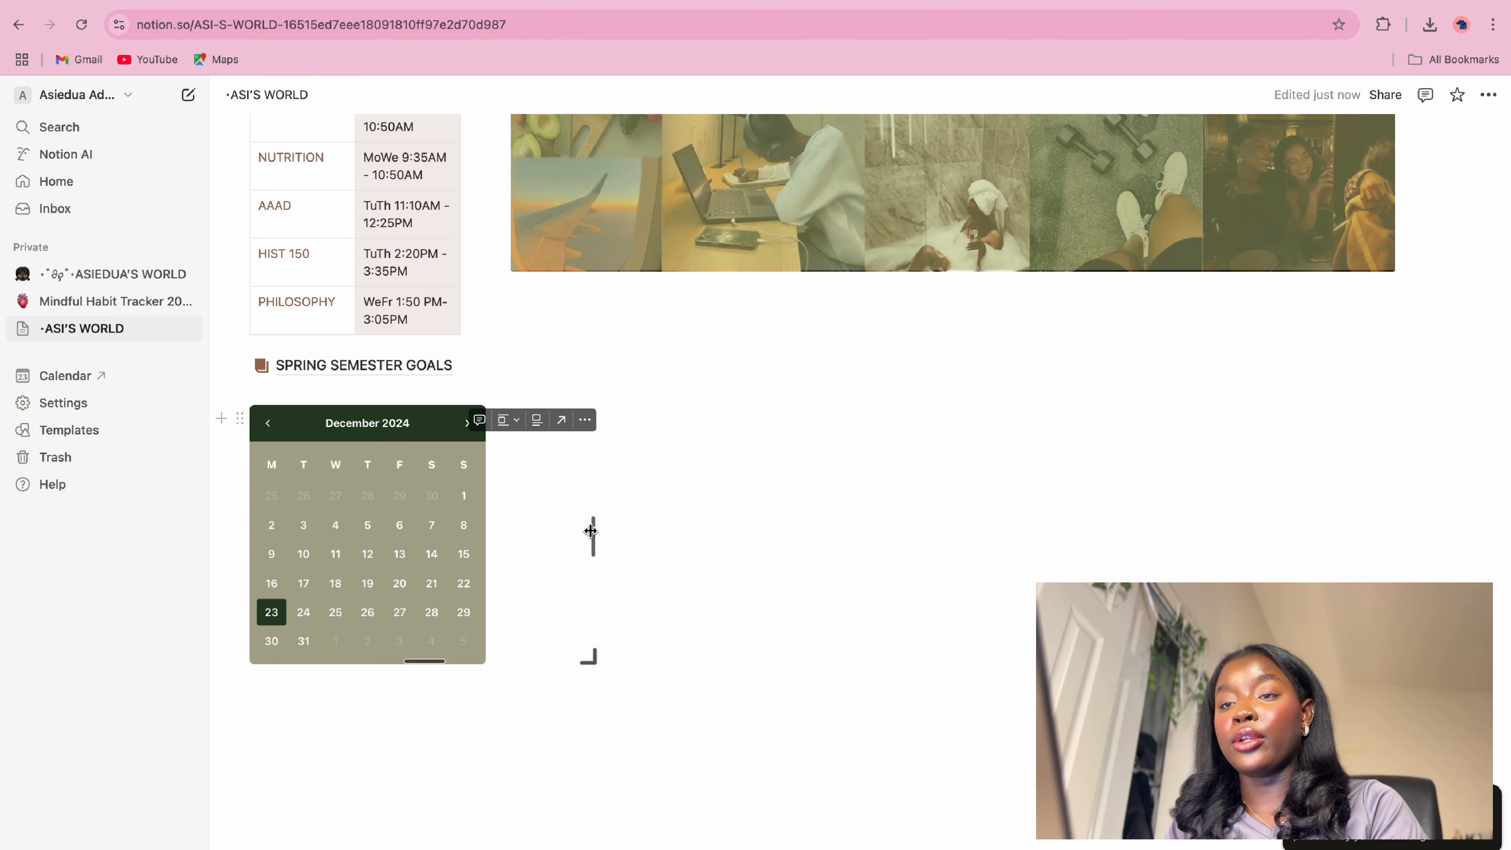
Embed the Spotify playlist link in the audio block below THE 4 YEAR PLAN
click(668, 473)
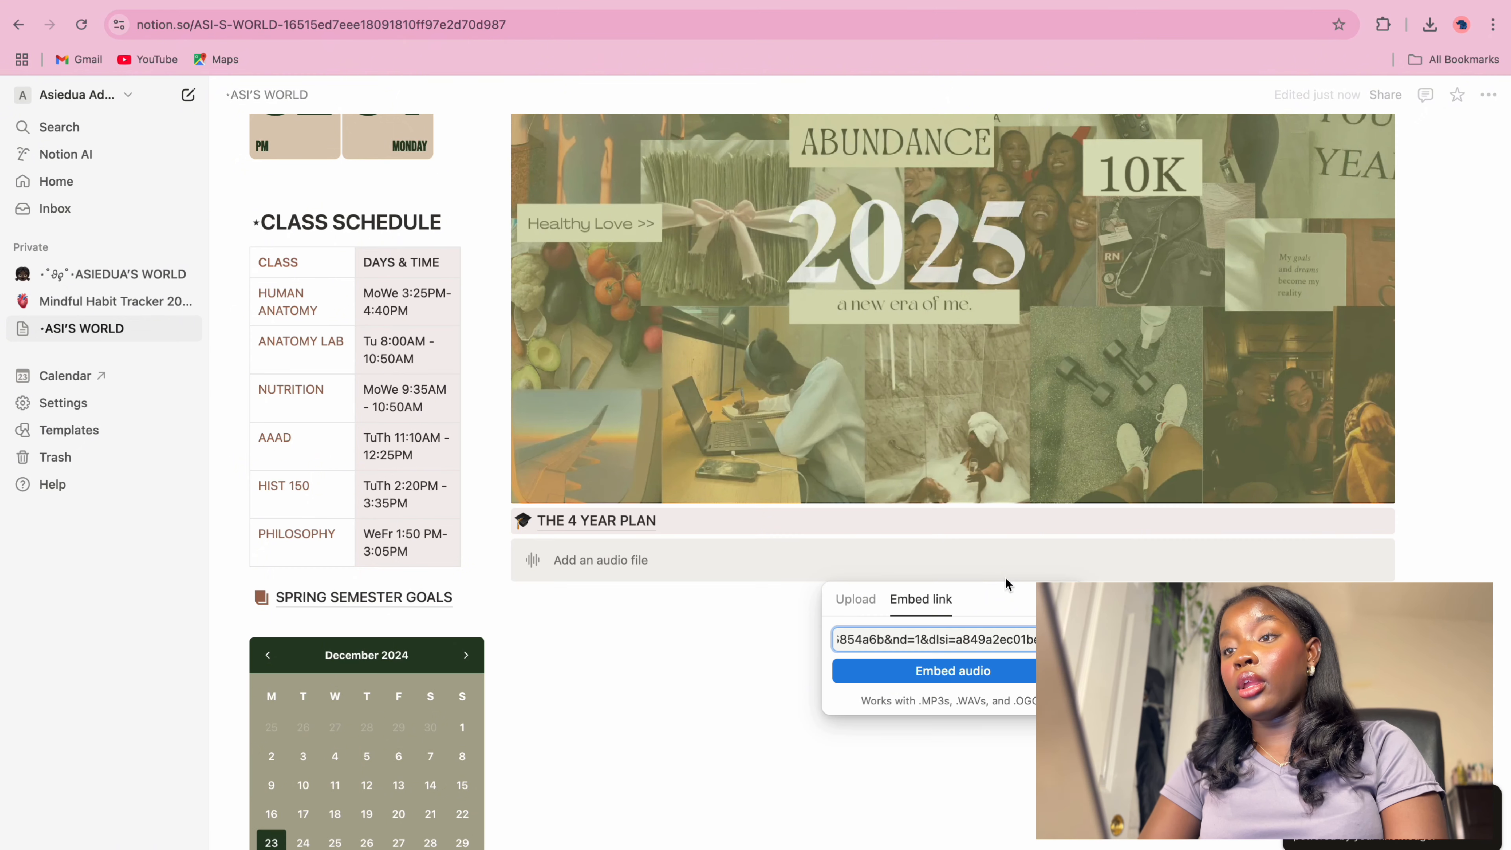
click(1010, 673)
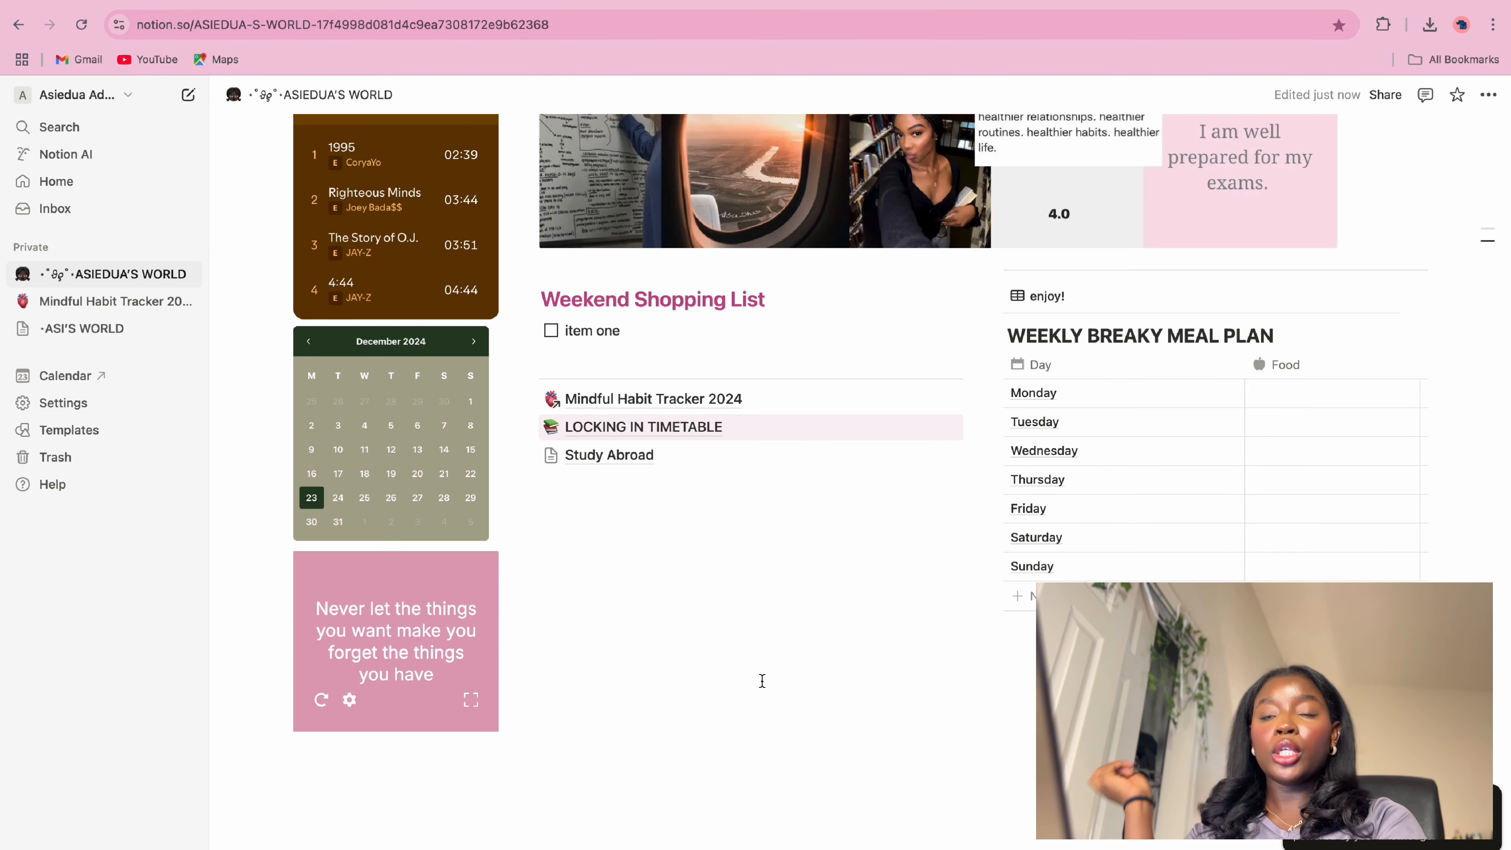
View the LOCKING IN TIMETABLE page from the existing dashboard and open Mindful Habit Tracker 2024
mouse_move(694, 439)
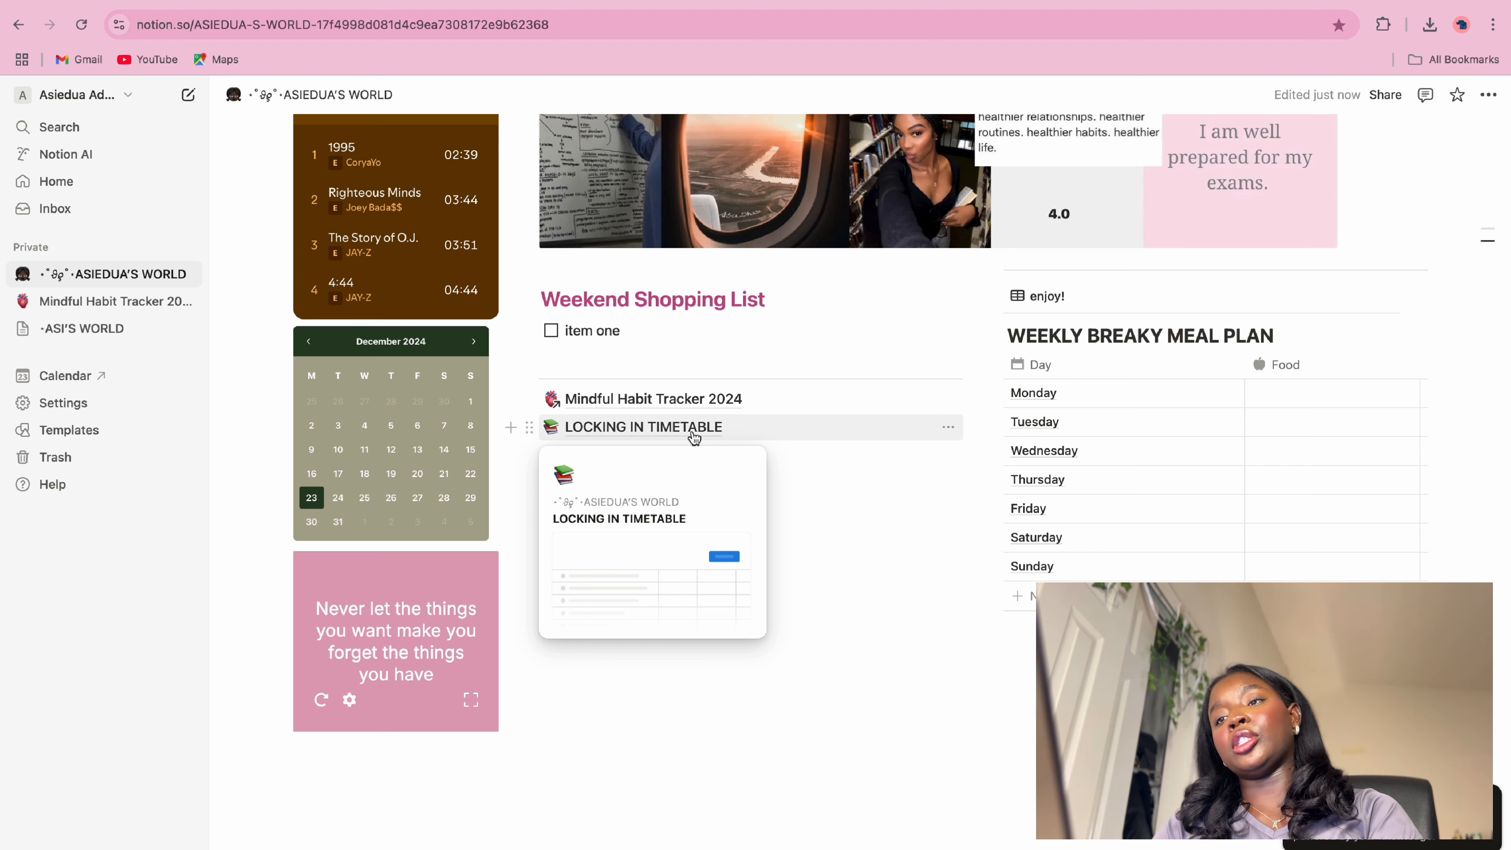
click(695, 439)
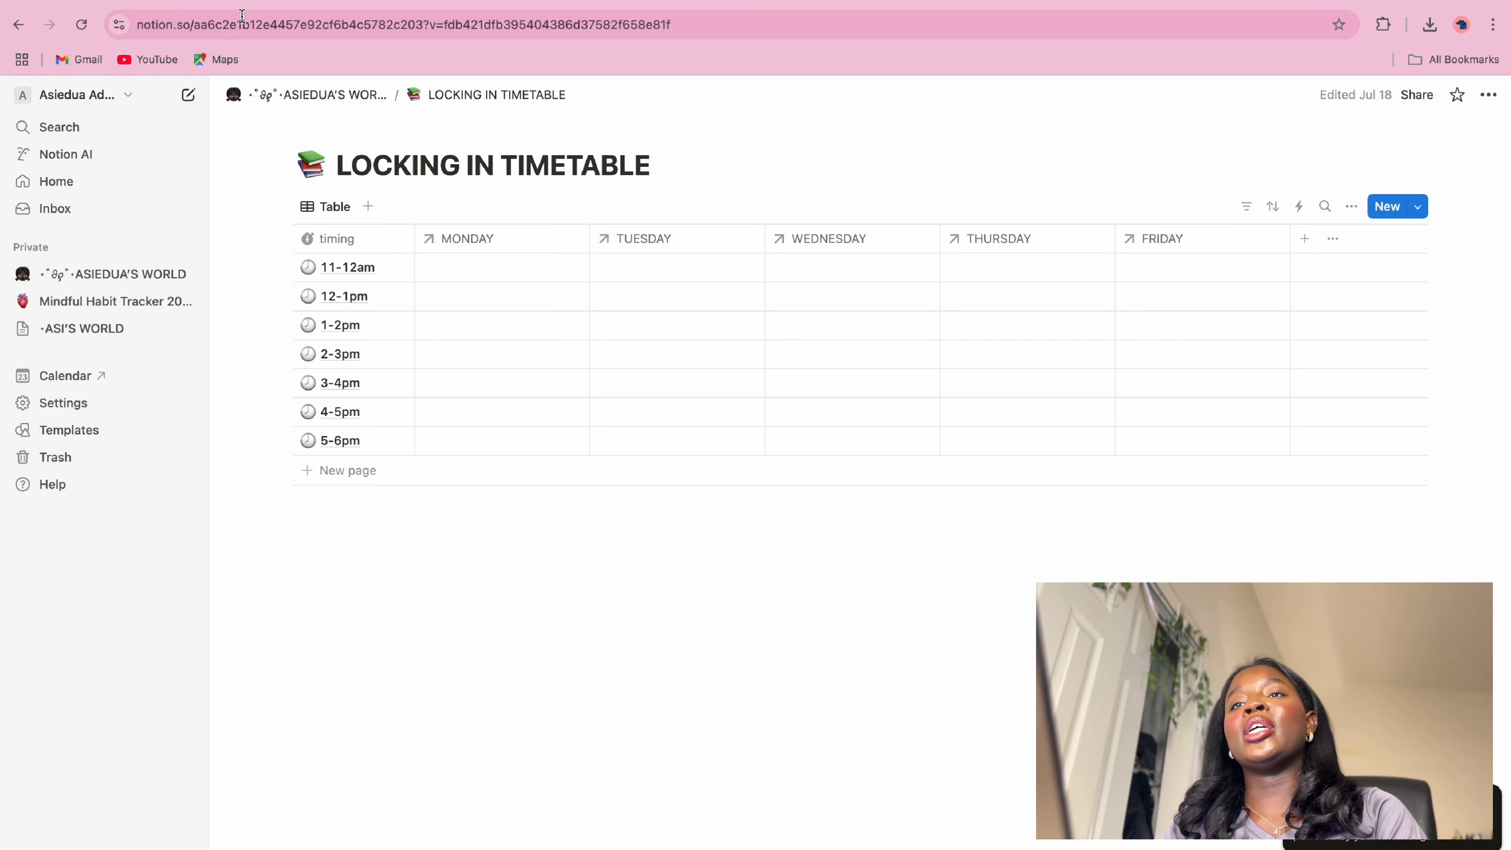
click(248, 1)
click(108, 1)
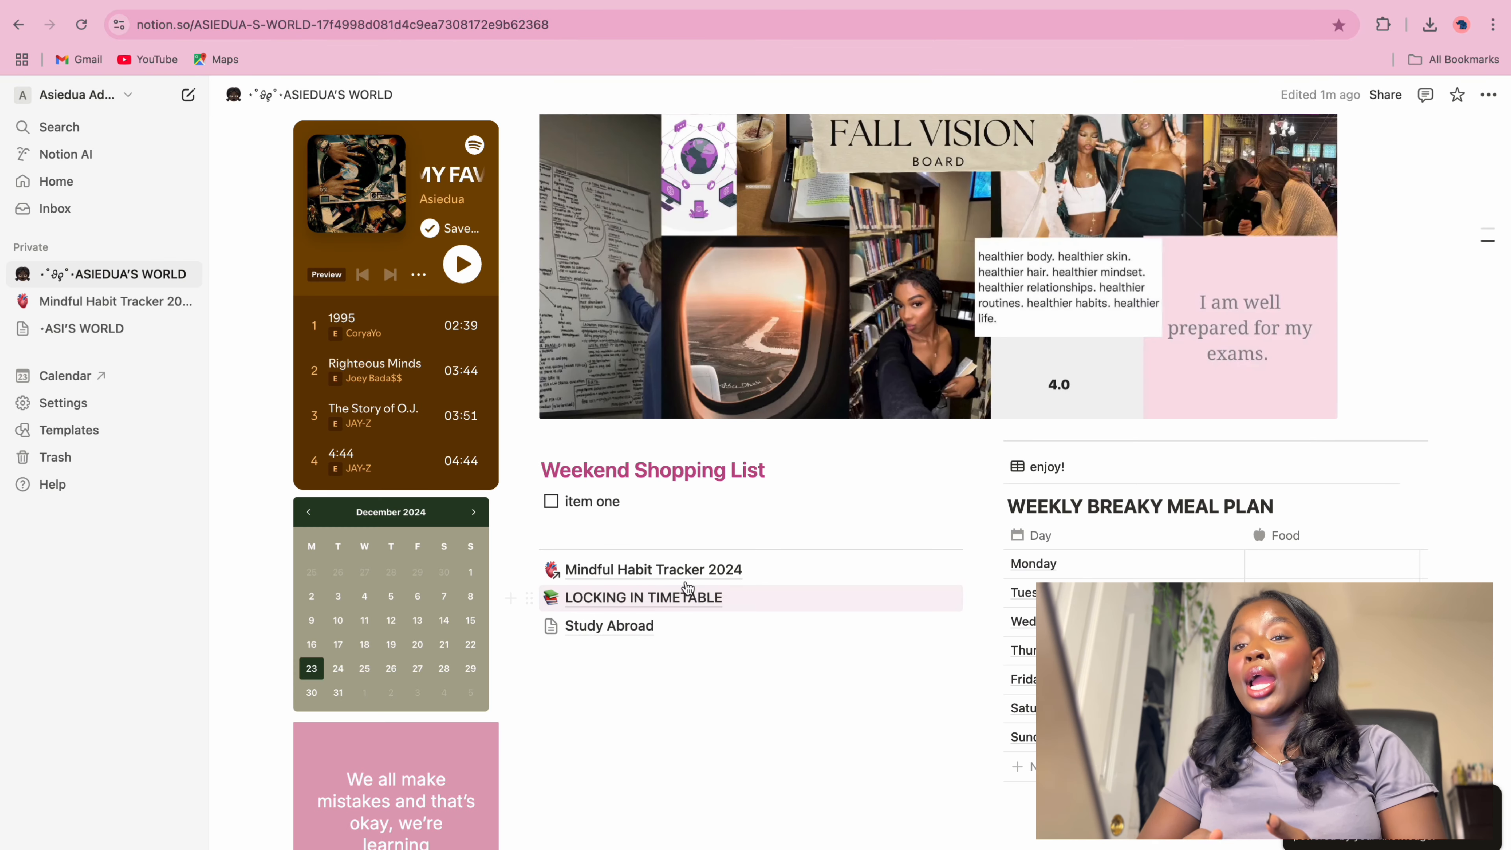
click(685, 573)
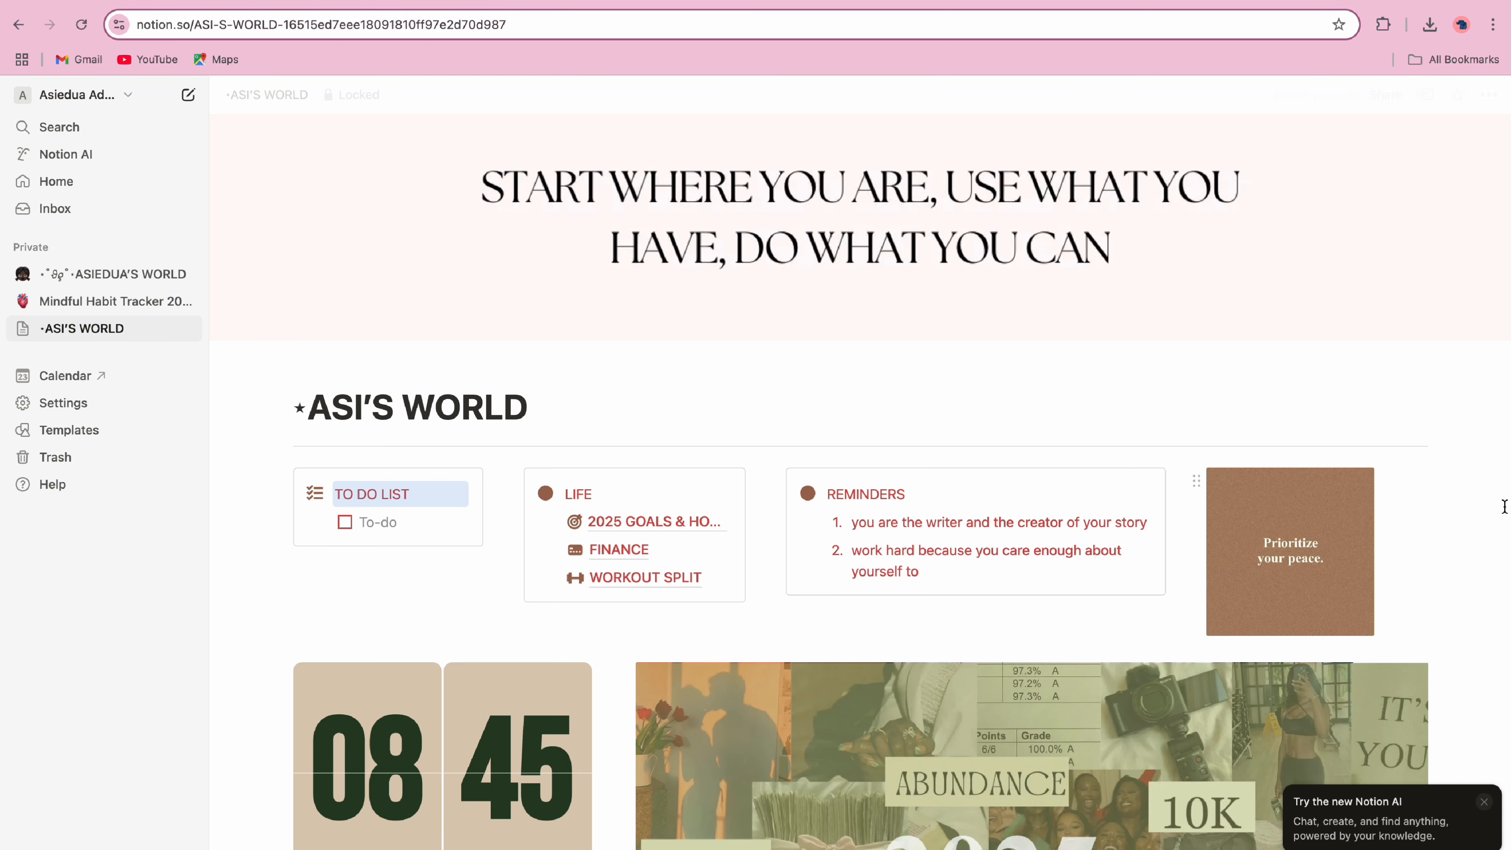
Review the whole new dashboard, from its cover and callouts down to the playlist, calendars and quote widget
scroll(1488, 524, down, 1)
scroll(1488, 524, up, 2)
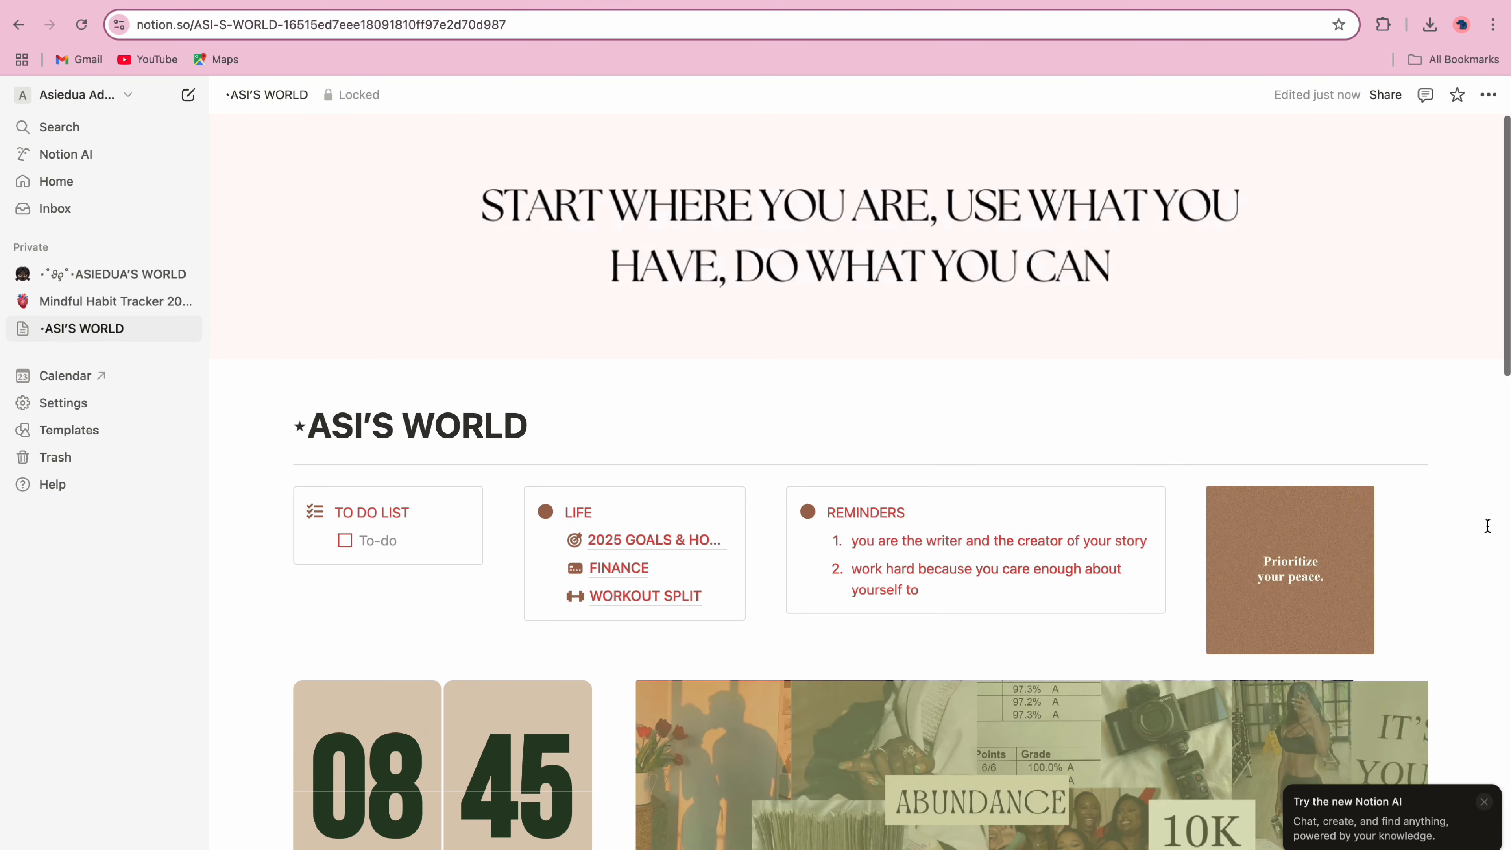
scroll(1488, 526, down, 10)
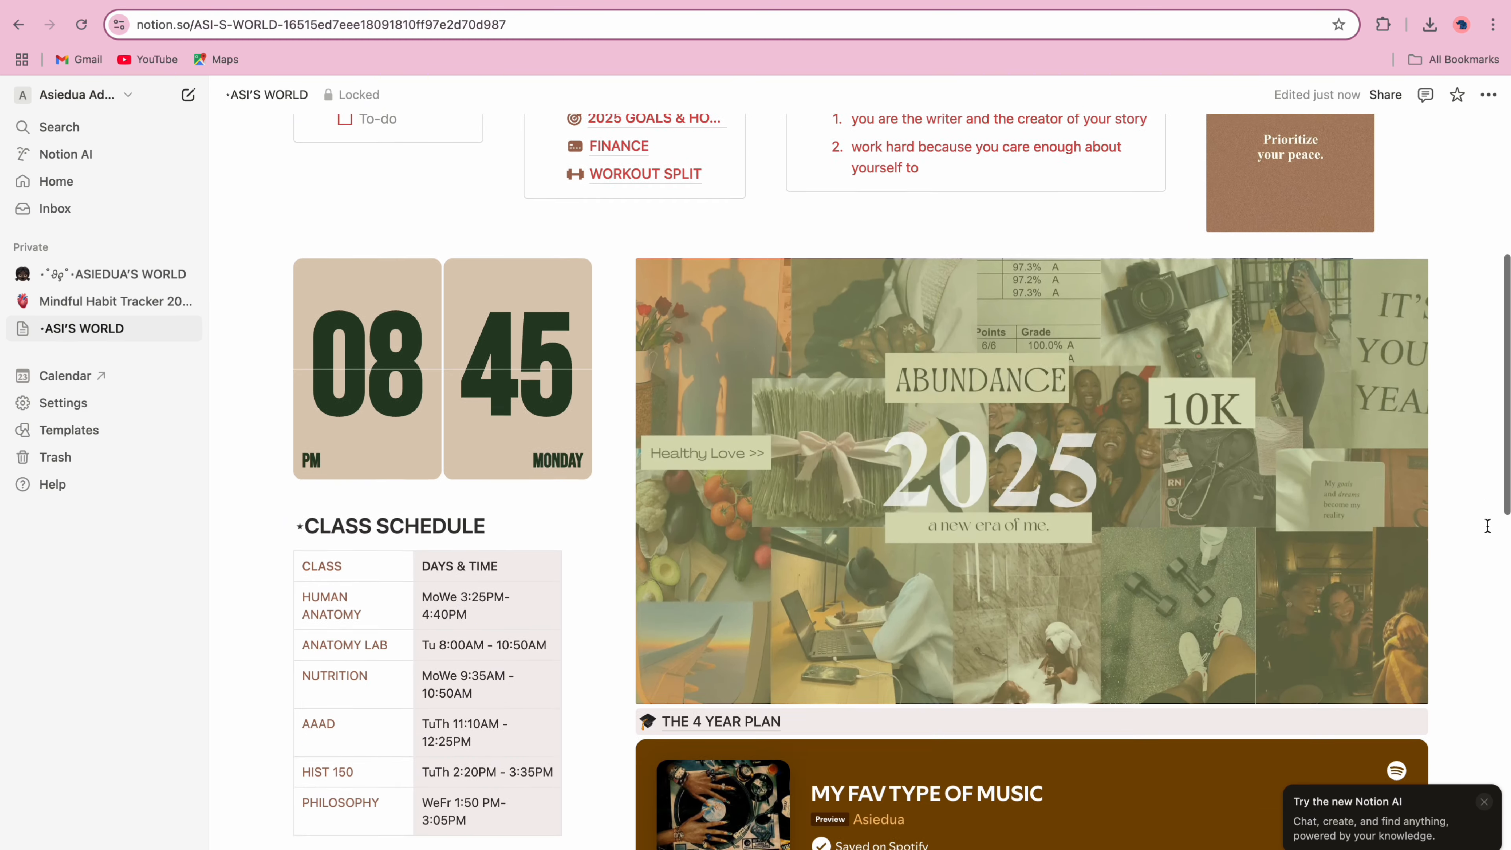
scroll(1487, 526, down, 10)
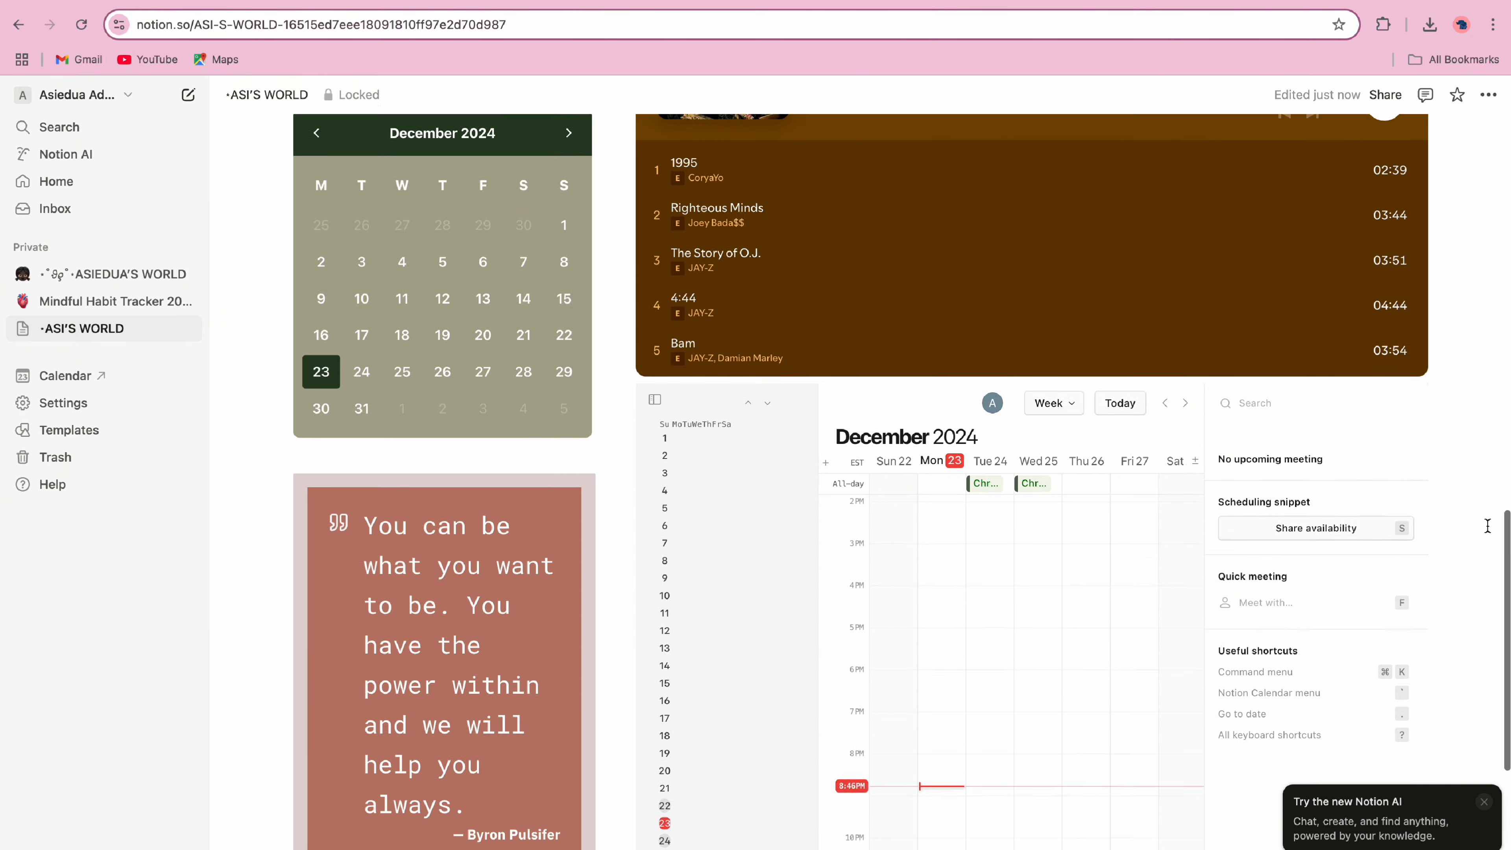
scroll(1488, 526, down, 5)
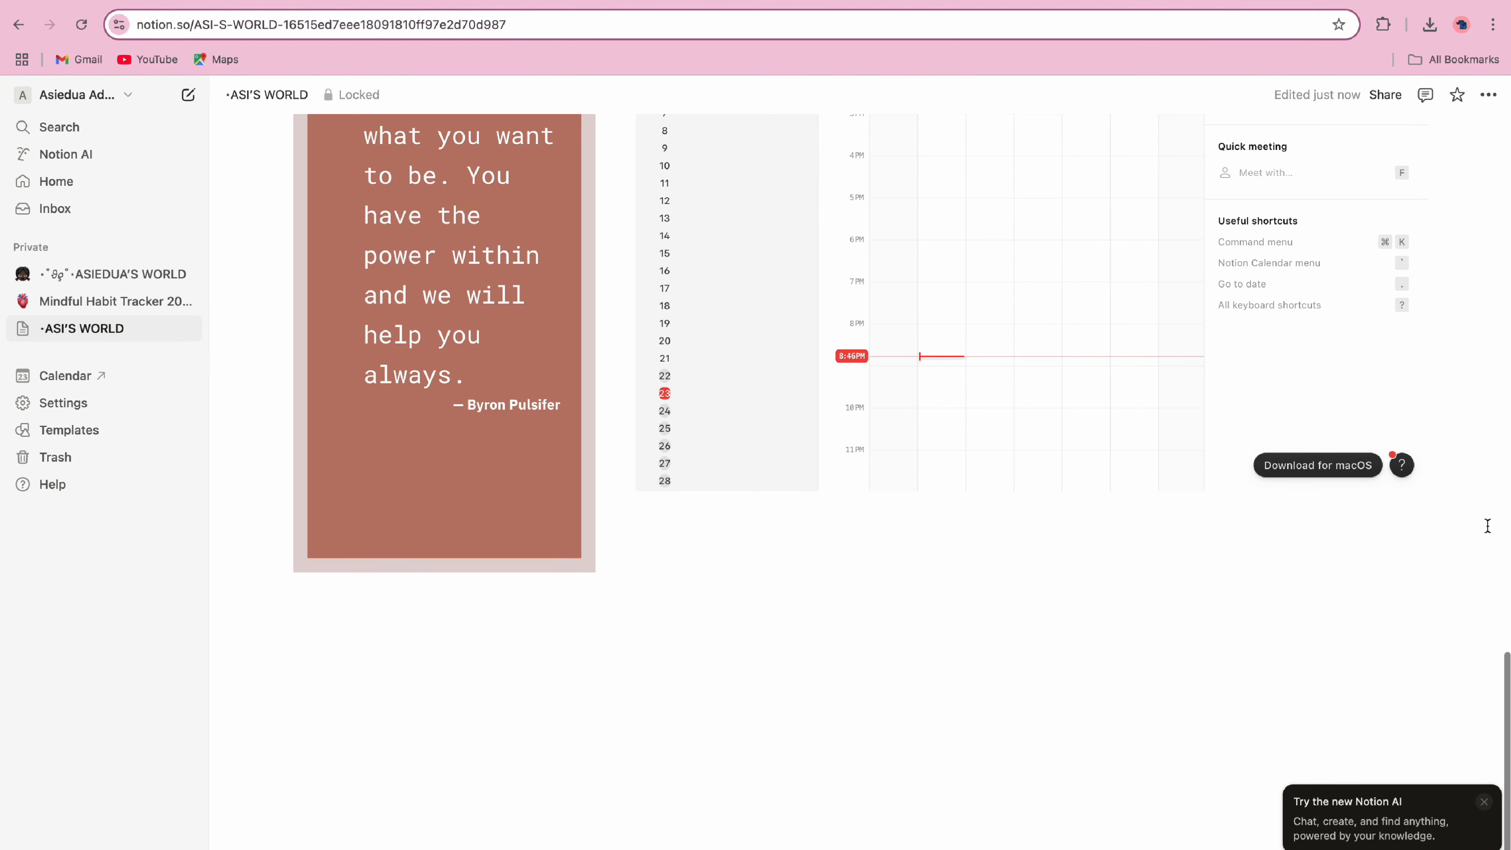
scroll(1488, 526, up, 20)
scroll(1488, 526, up, 2)
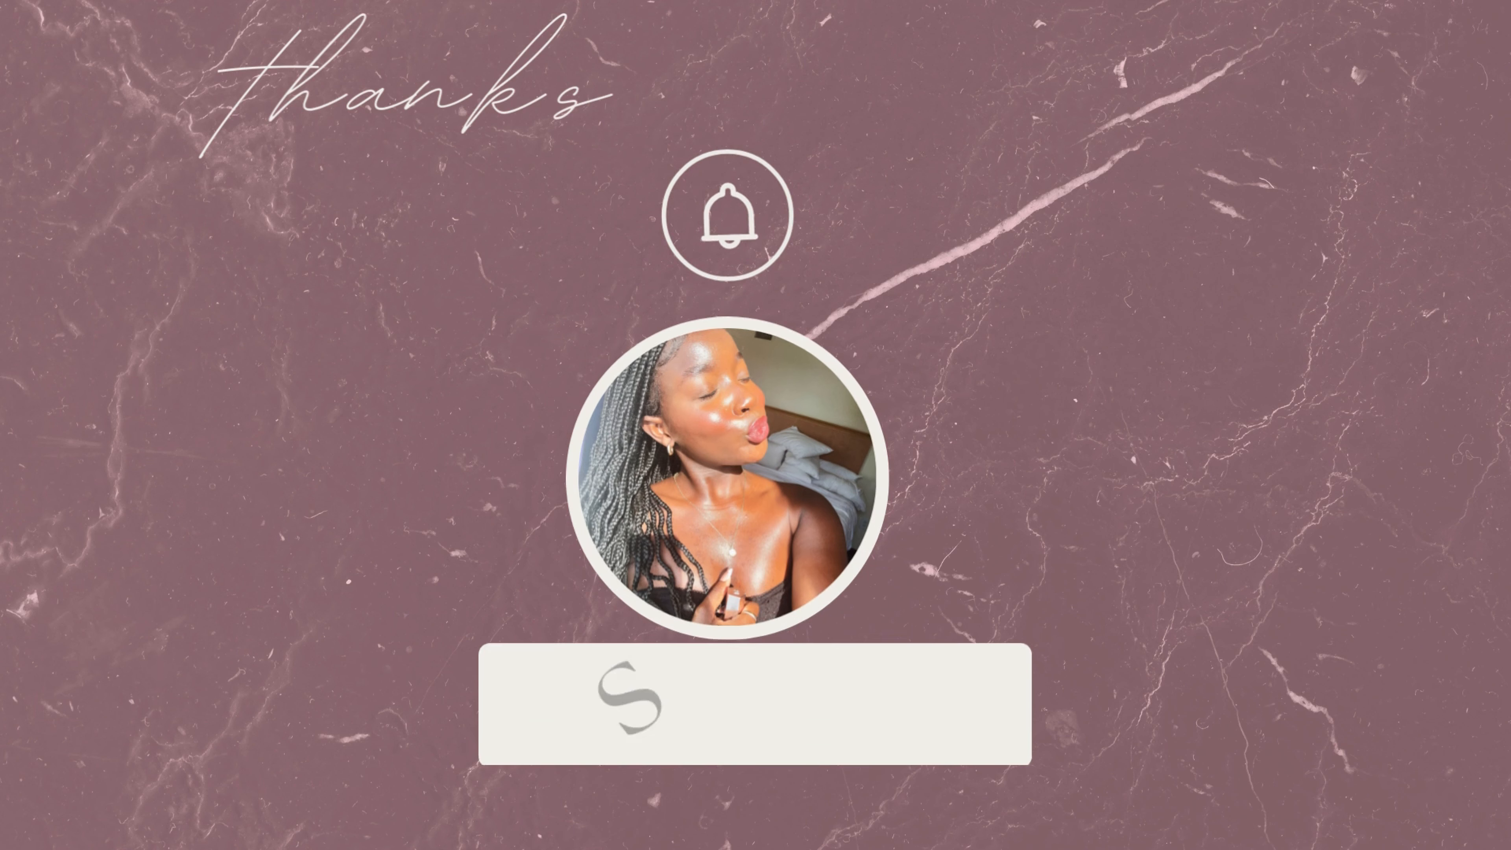